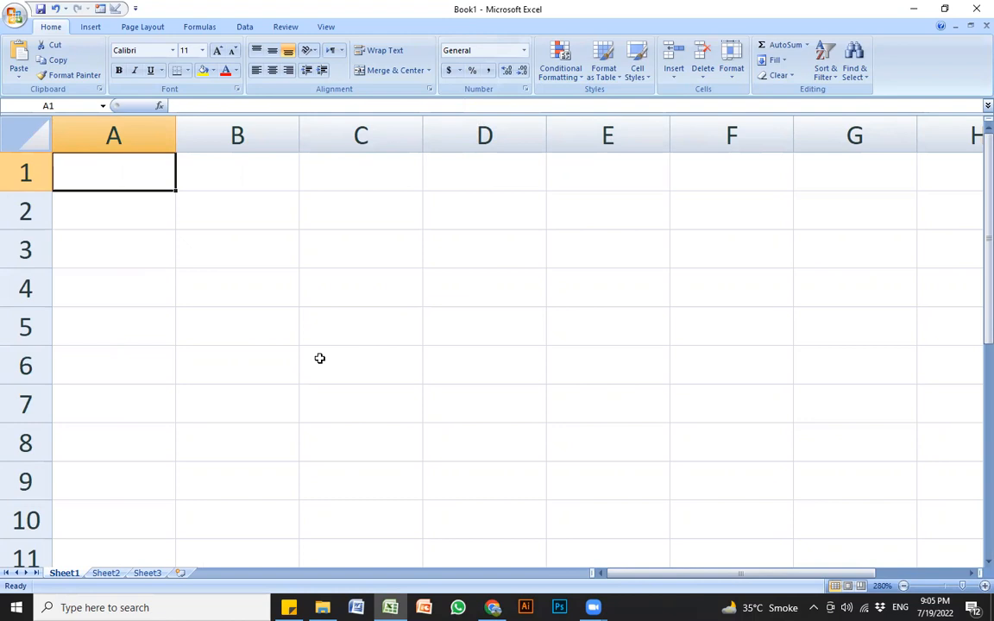
Step: Enter the title "Result Card" in cell A1
ctrl+scroll(317, 359, up, 4)
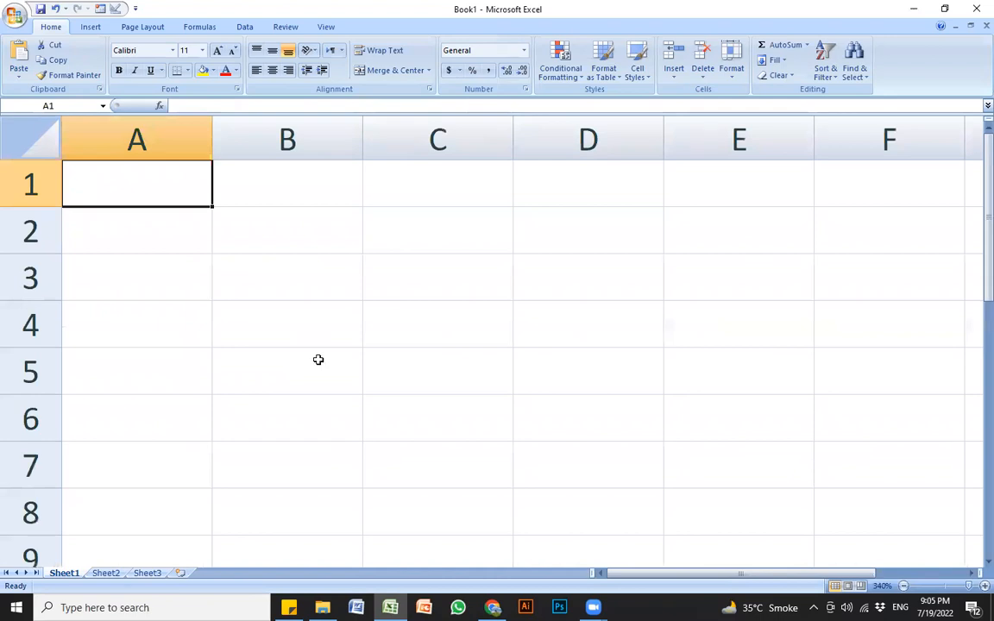
click(172, 226)
click(149, 180)
click(148, 259)
click(150, 179)
text(Sr)
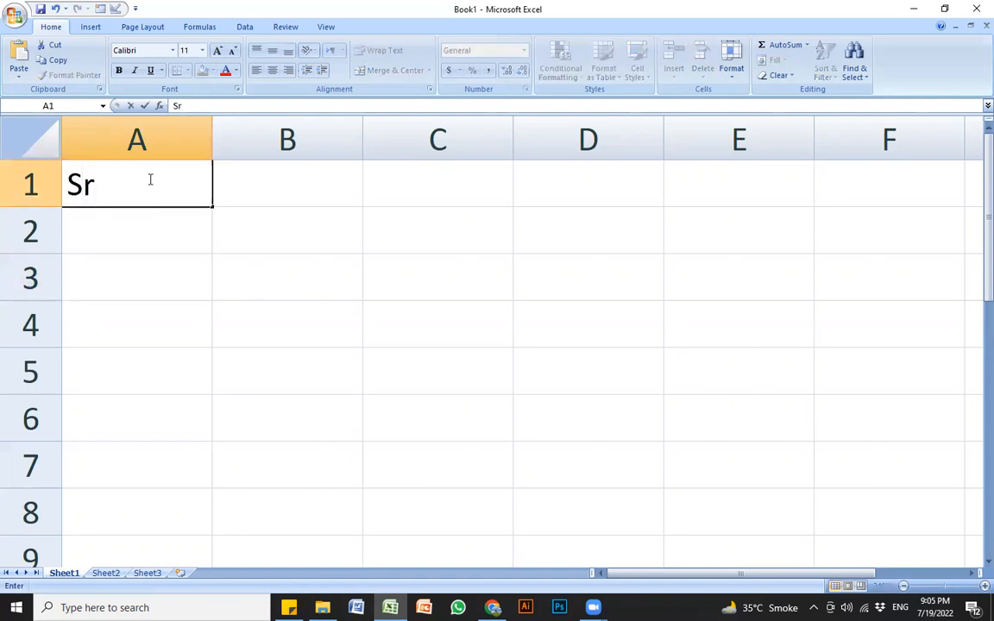
key(BackSpace)
key(BackSpace)
text(Resul)
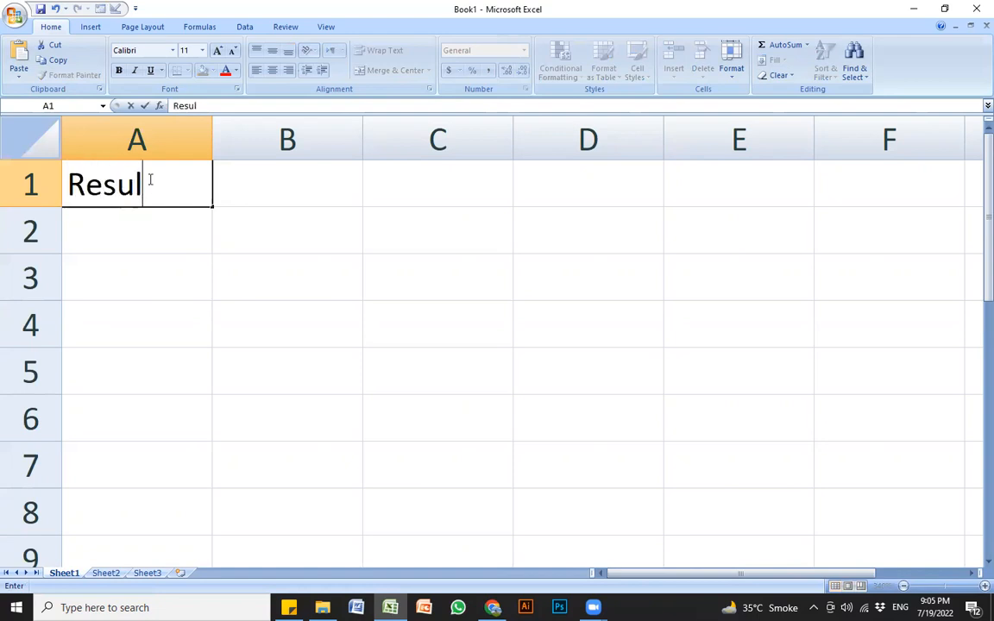
text(t Card)
key(Return)
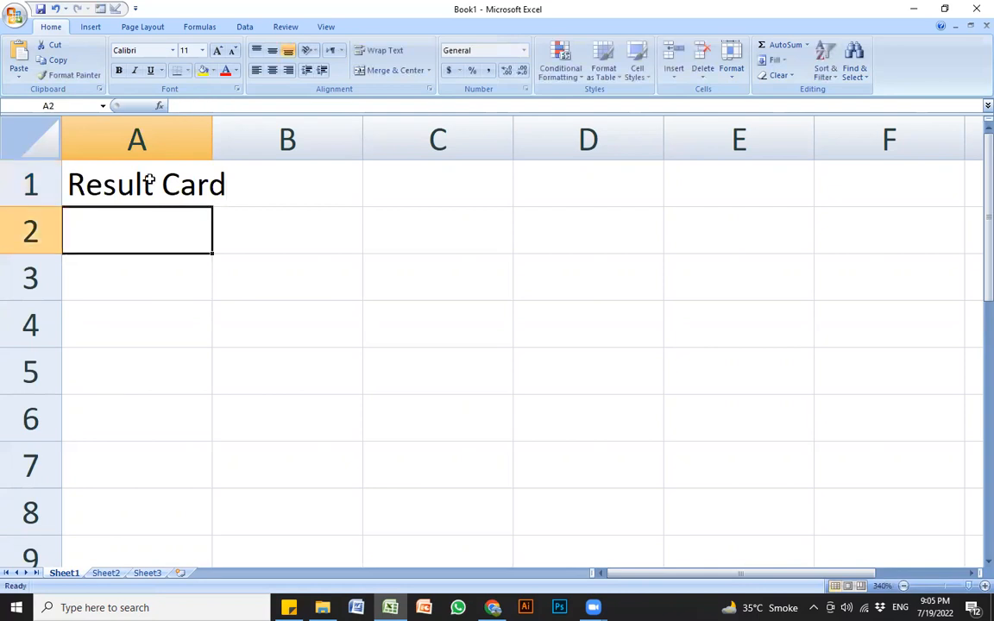
Step: Enter the heading "Sr #" in cell A2 and the serial numbers 1 and 2 in A3 and A4
text(Sr #)
key(Return)
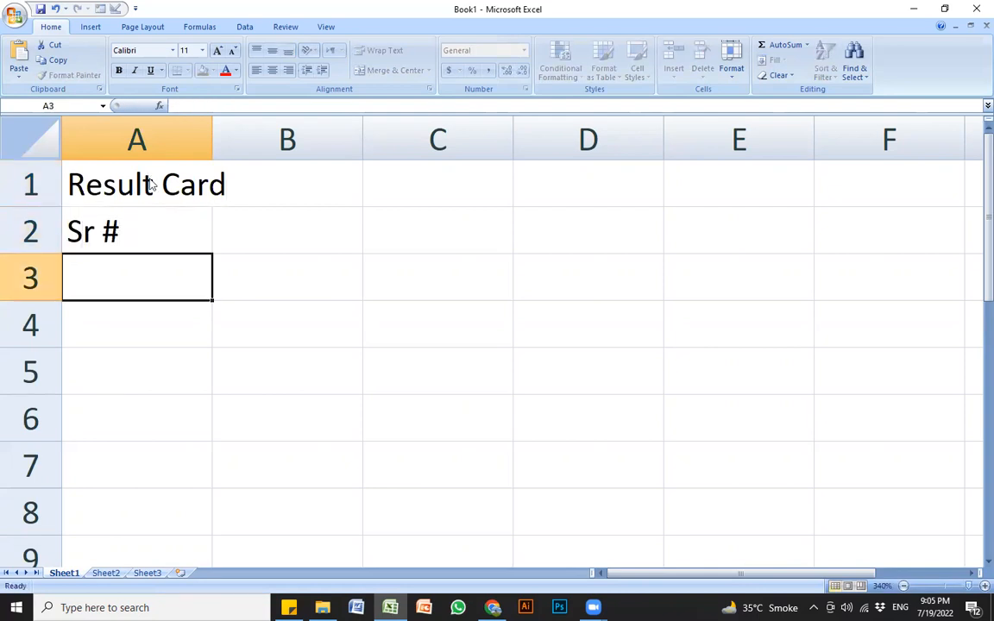
text(1)
key(Return)
text(2)
key(Return)
Step: Continue the serial numbers with 3, 4 and 5 in cells A5 to A7
text(3)
key(Return)
text(45)
key(Return)
key(Up)
text(4)
key(Return)
text(4)
key(BackSpace)
text(5)
key(Return)
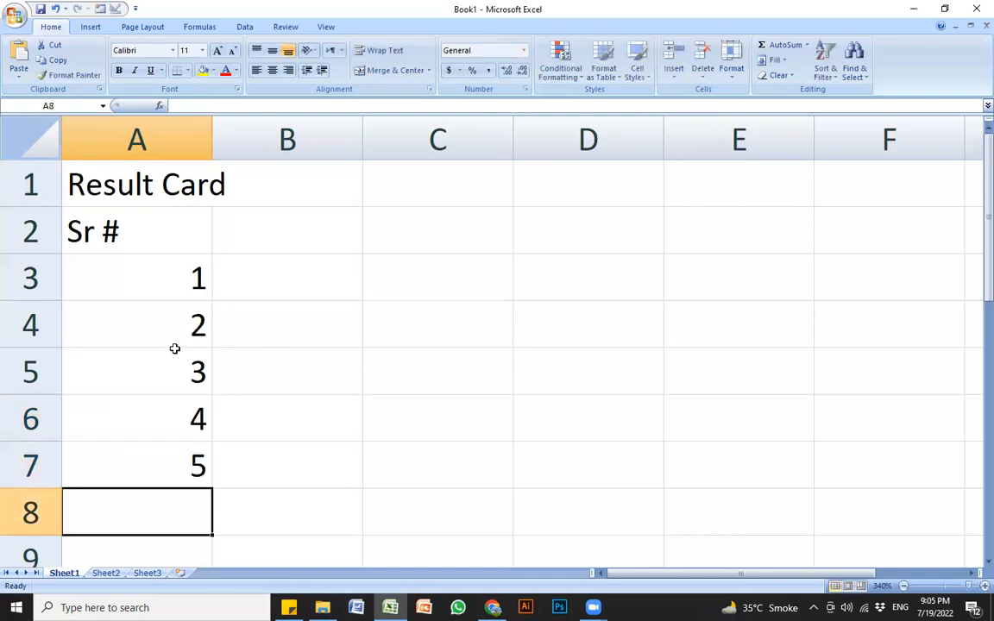
Step: Clear the serial numbers from cells A5 to A7, keeping only the first two
drag(166, 286, 167, 462)
click(295, 450)
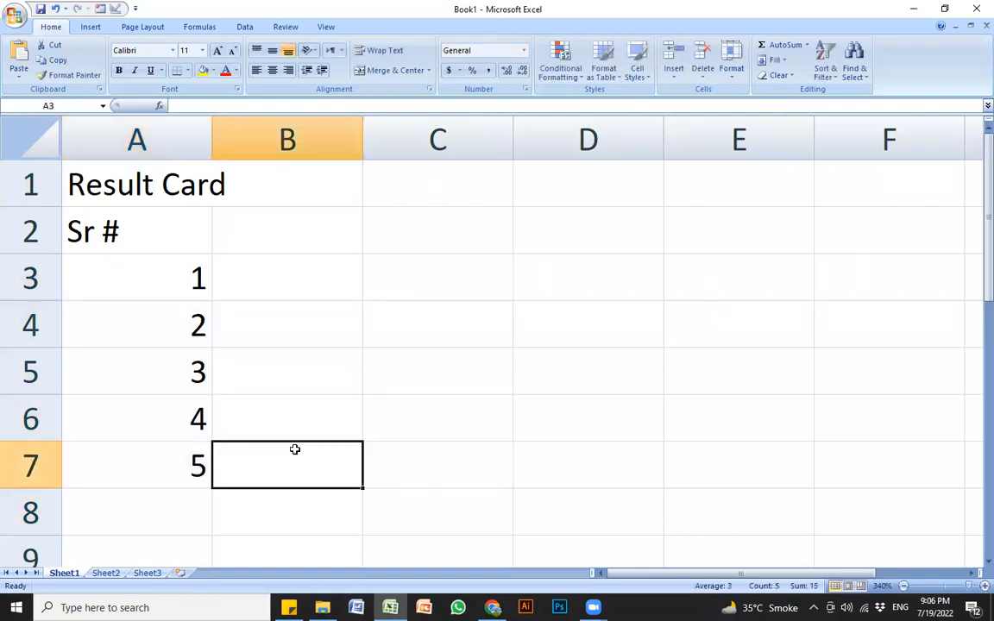
click(168, 287)
click(167, 362)
drag(148, 259, 167, 315)
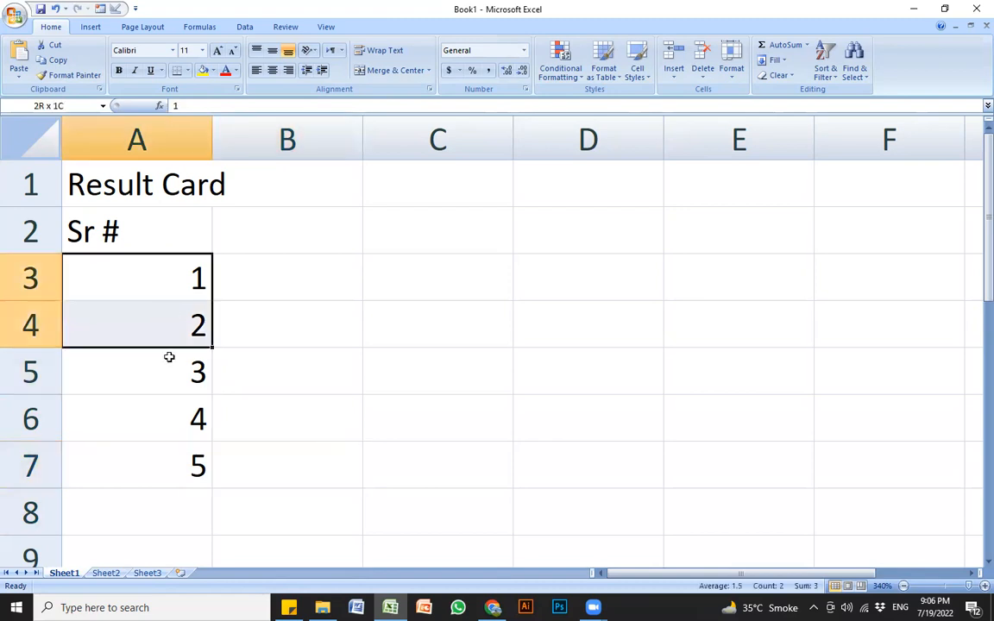
drag(166, 371, 211, 474)
key(Delete)
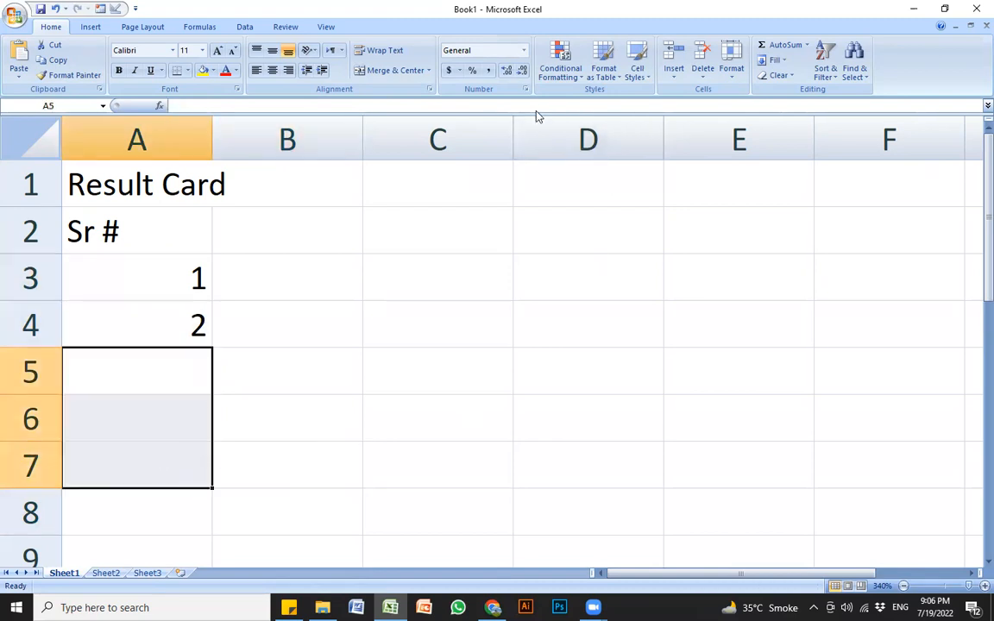
Step: Extend the serial number series from cells A3 and A4 down to A7 with AutoFill
drag(148, 260, 142, 328)
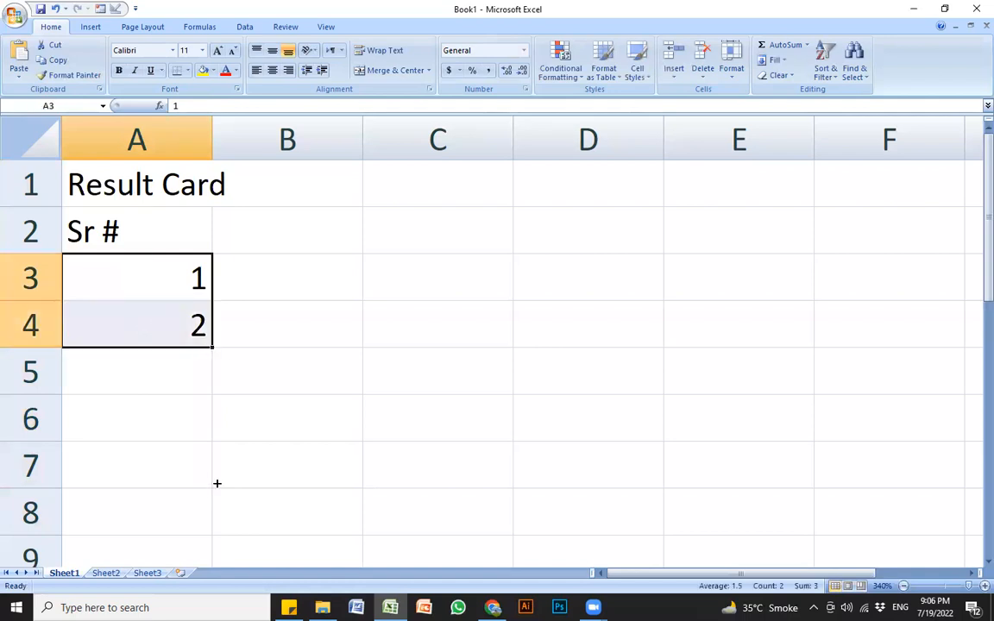
drag(216, 483, 216, 483)
click(259, 395)
click(206, 277)
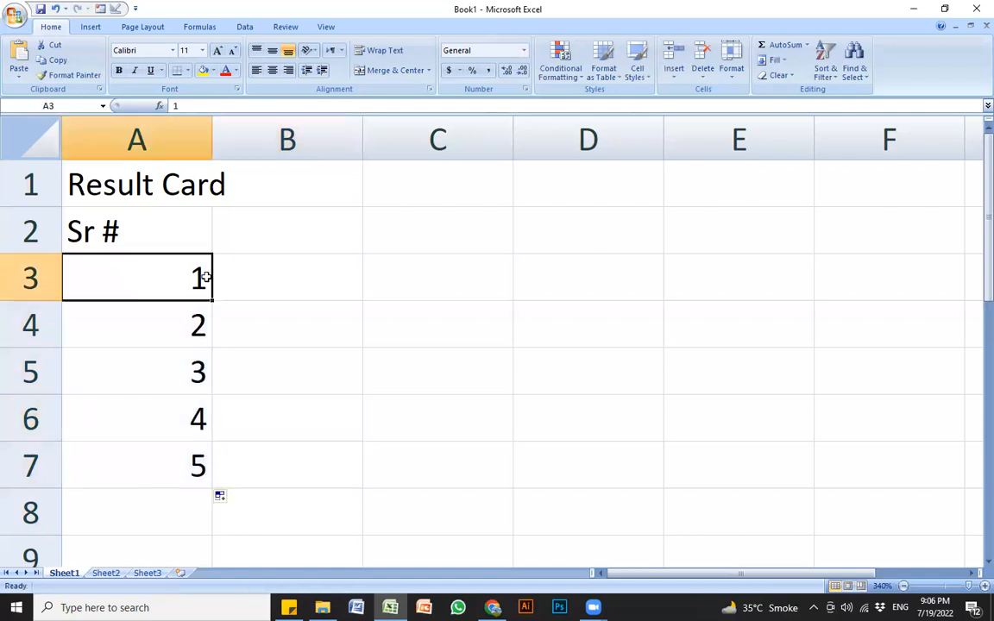
Step: Enter the column headings "Name", "English" and "Maths" in cells B2 to D2
click(307, 231)
text(Name)
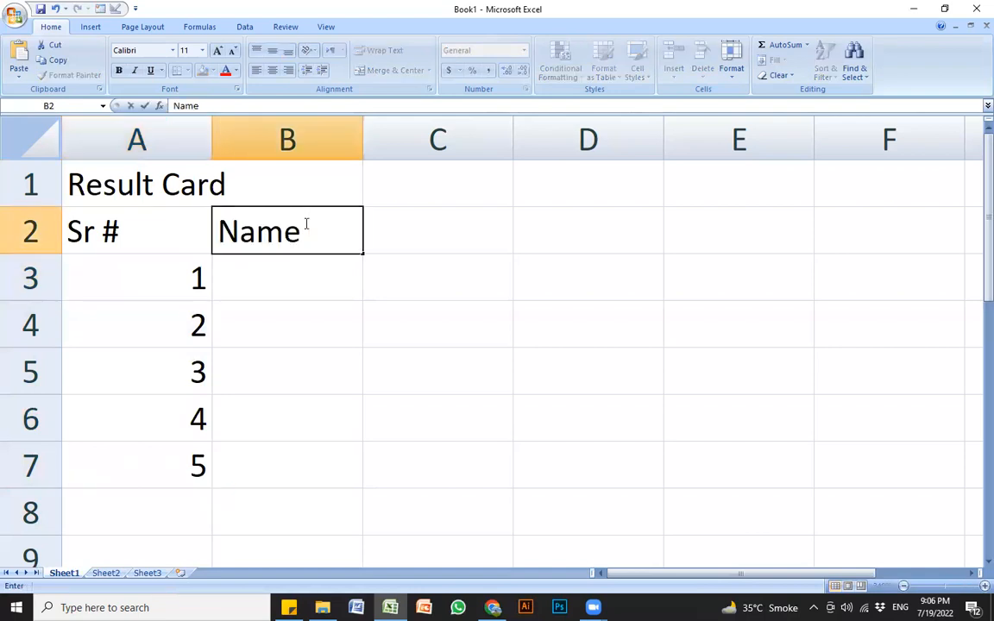
key(Tab)
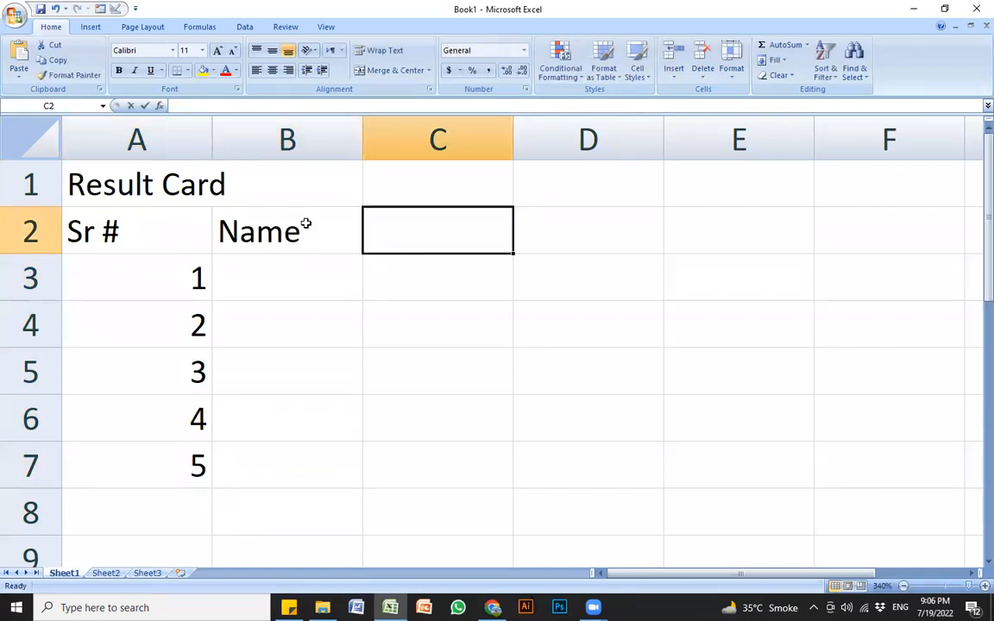
text(En)
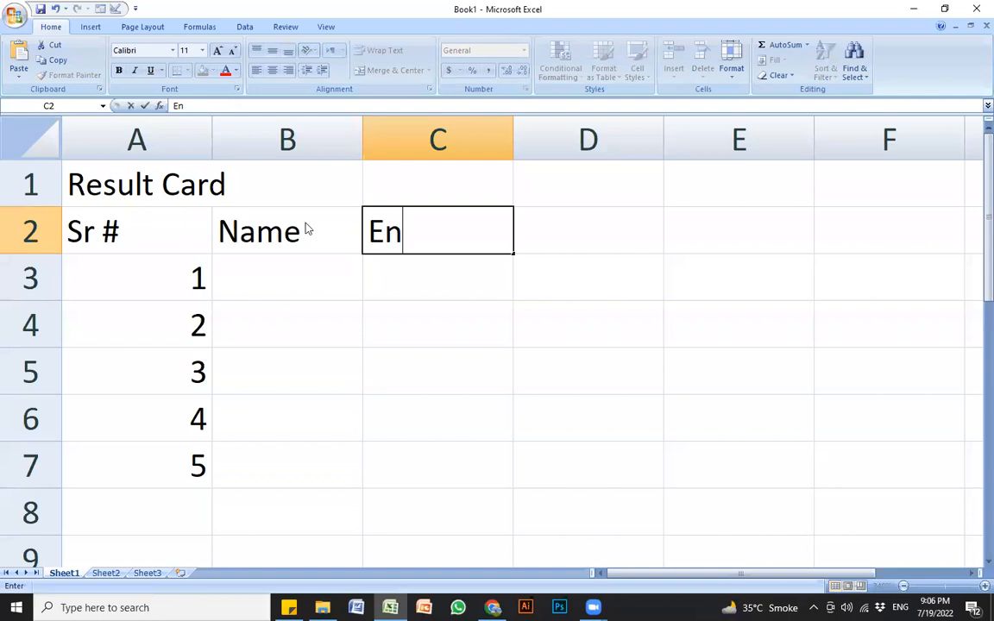
text(glish)
key(Tab)
text(Maths)
key(Return)
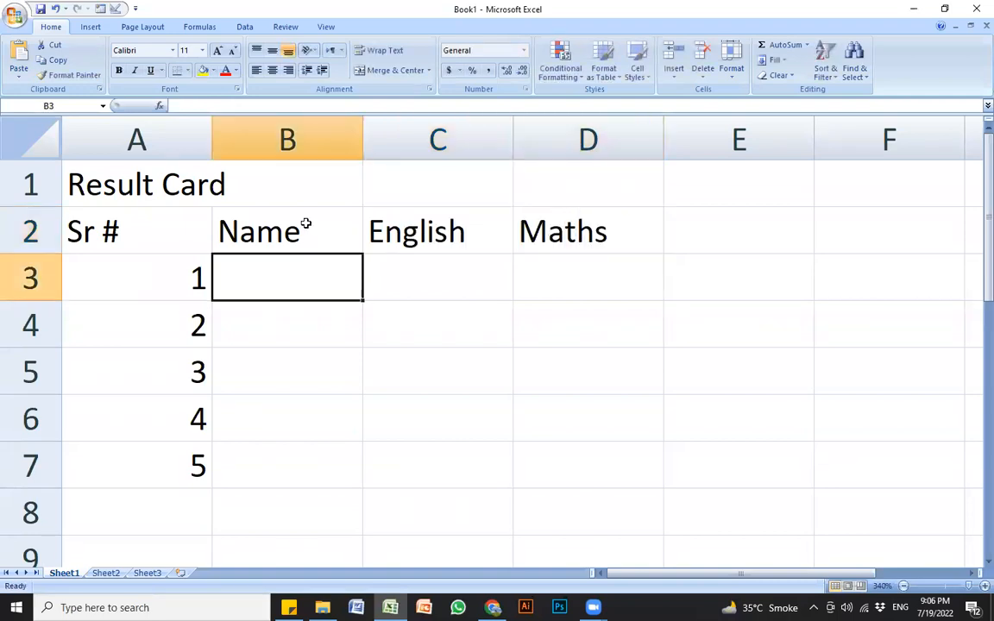
Step: Add the column heading "Total" in cell E2
ctrl+scroll(413, 327, down, 3)
click(511, 212)
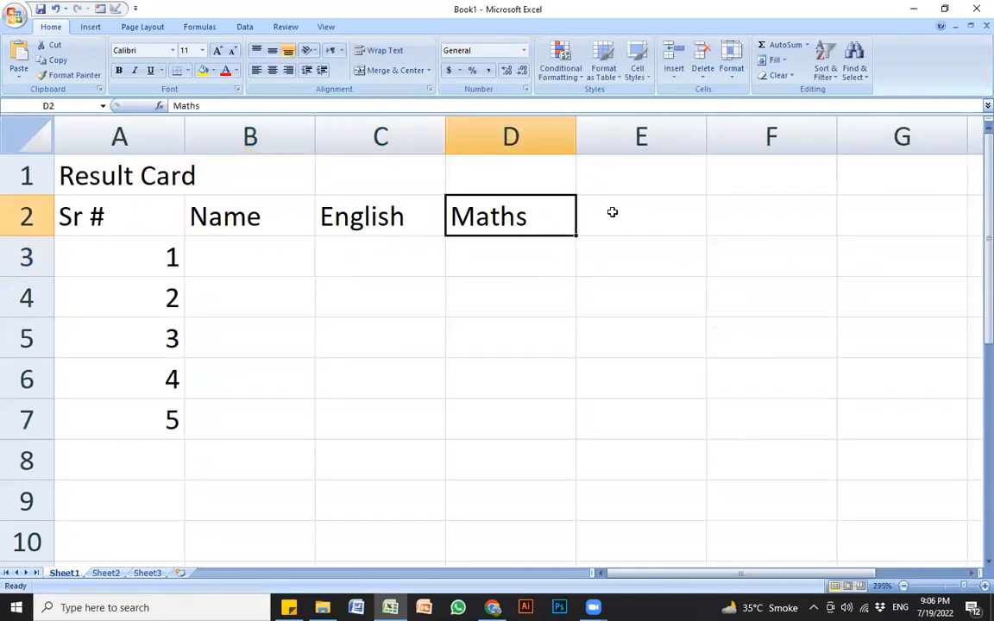
click(611, 212)
text(Obtai)
key(BackSpace)
key(BackSpace)
key(BackSpace)
key(BackSpace)
key(BackSpace)
text(TOt)
key(BackSpace)
key(BackSpace)
key(BackSpace)
text(Total)
key(Tab)
Step: Add the column headings "Obtained" and "%age" in cells F2 and G2
text(Obtaine)
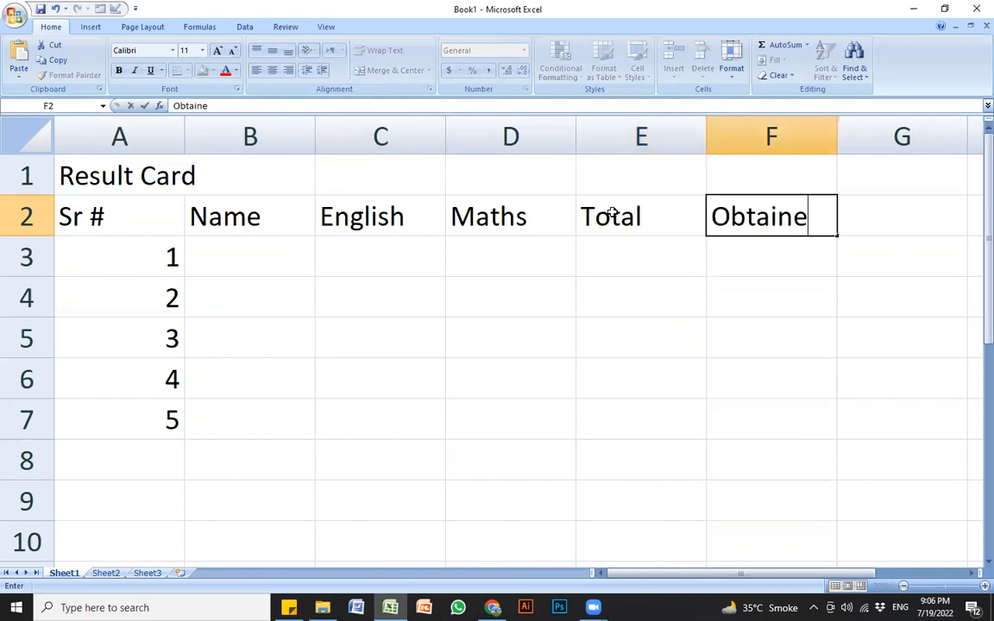
text(d)
key(Tab)
text(%age)
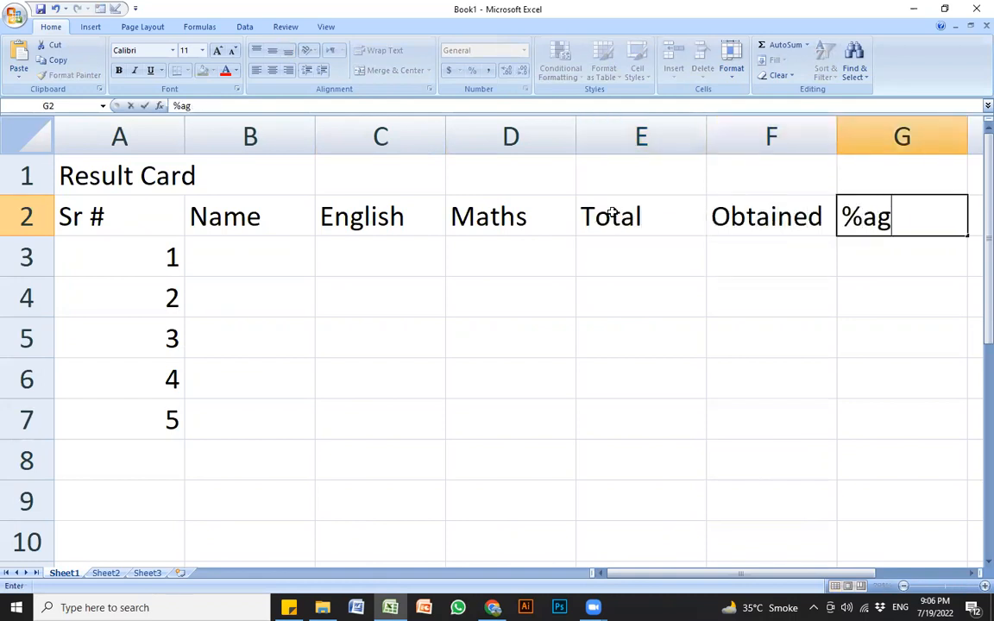
key(Return)
Step: Enter "Student 1" and "Student 2" in cells B3 and B4 of the Name column
click(466, 371)
click(188, 212)
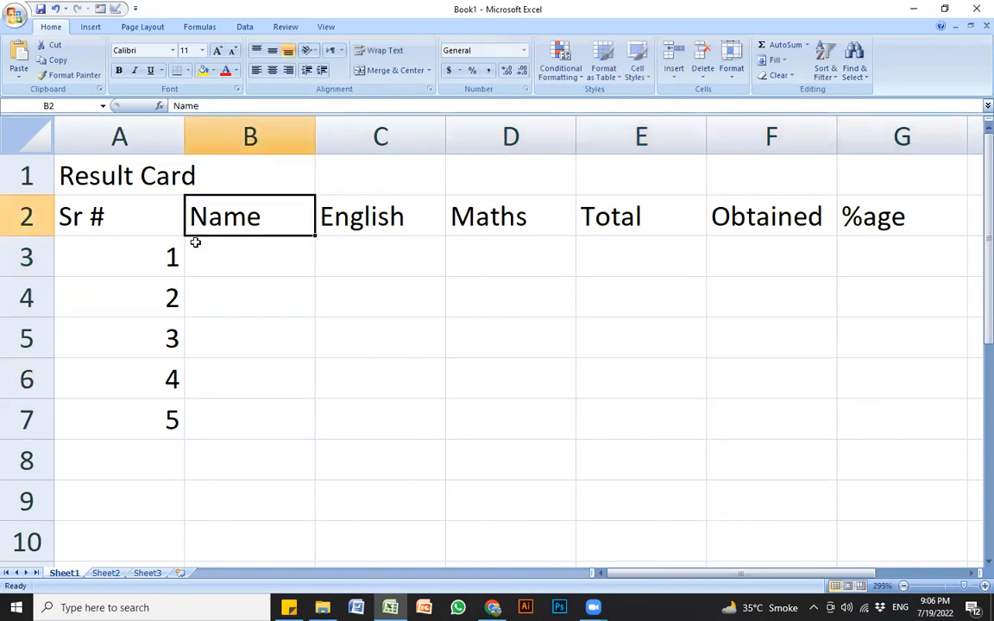
click(192, 266)
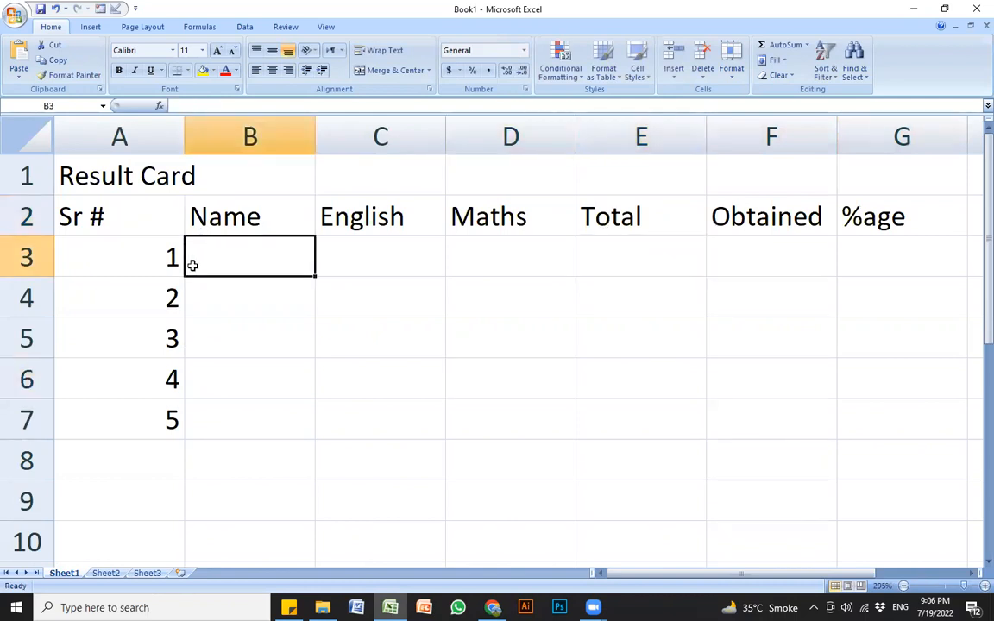
text(Ali)
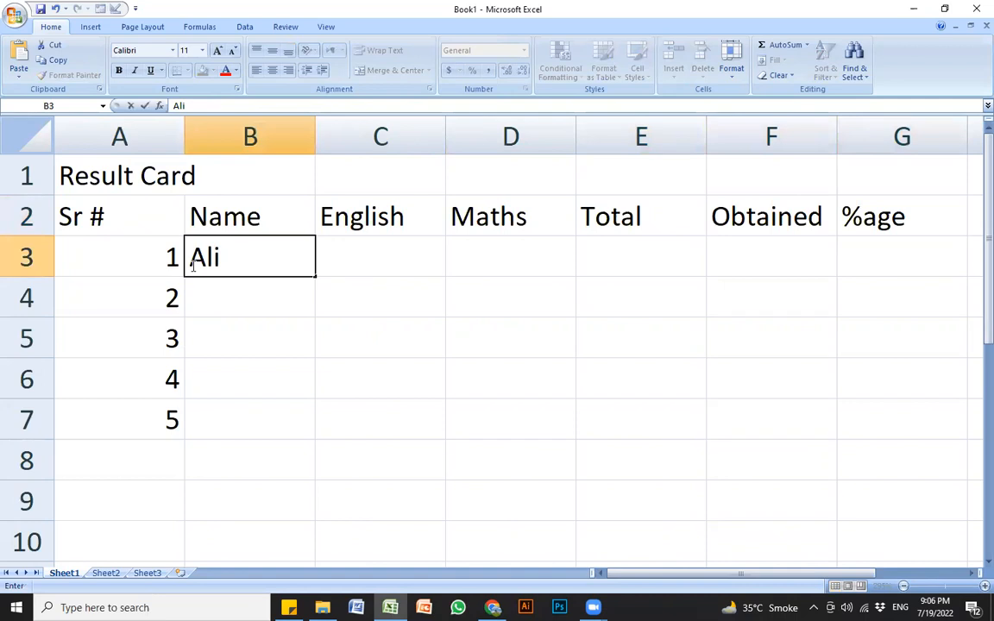
key(BackSpace)
key(BackSpace)
key(BackSpace)
text(Stude)
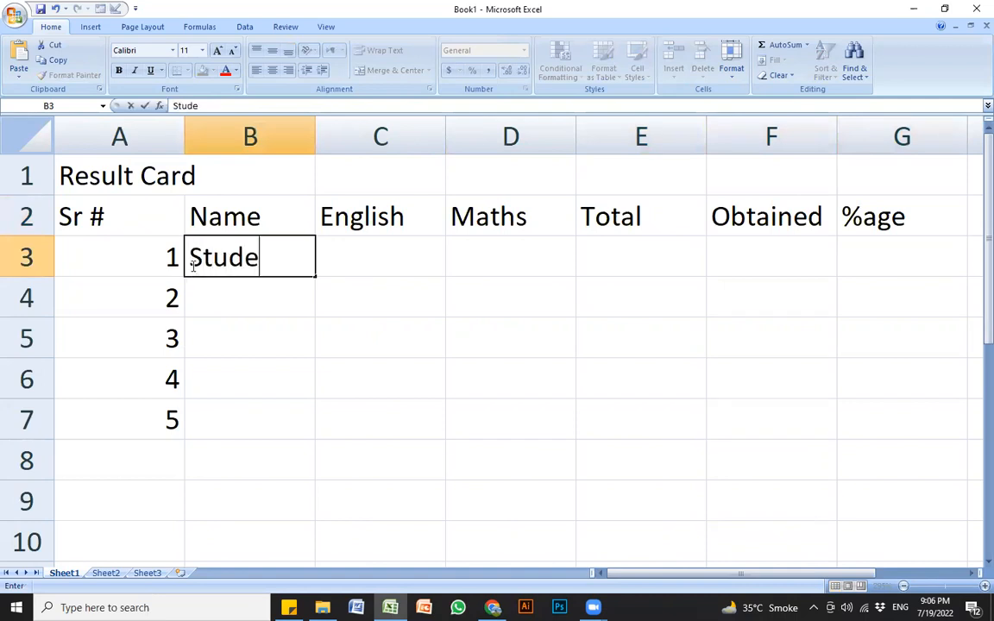
text(nt 1)
key(Return)
text(Student )
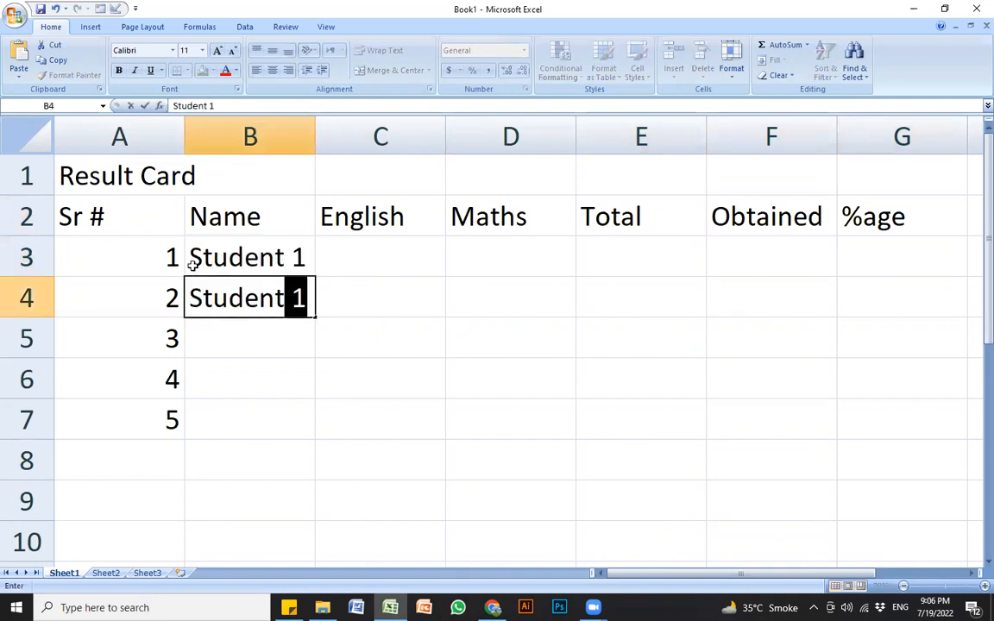
text(2)
key(Return)
Step: Enter "Student 3", "Student 4" and "Student 5" in cells B5 to B7 of the Name column
text(Stud)
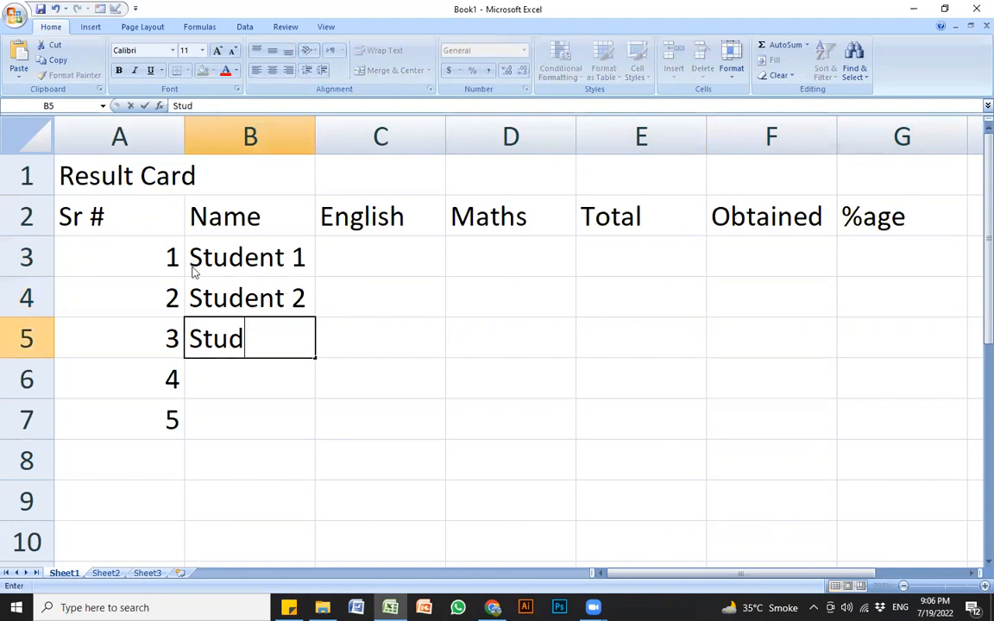
text(ent 2)
key(BackSpace)
text(3)
key(Return)
text(Student )
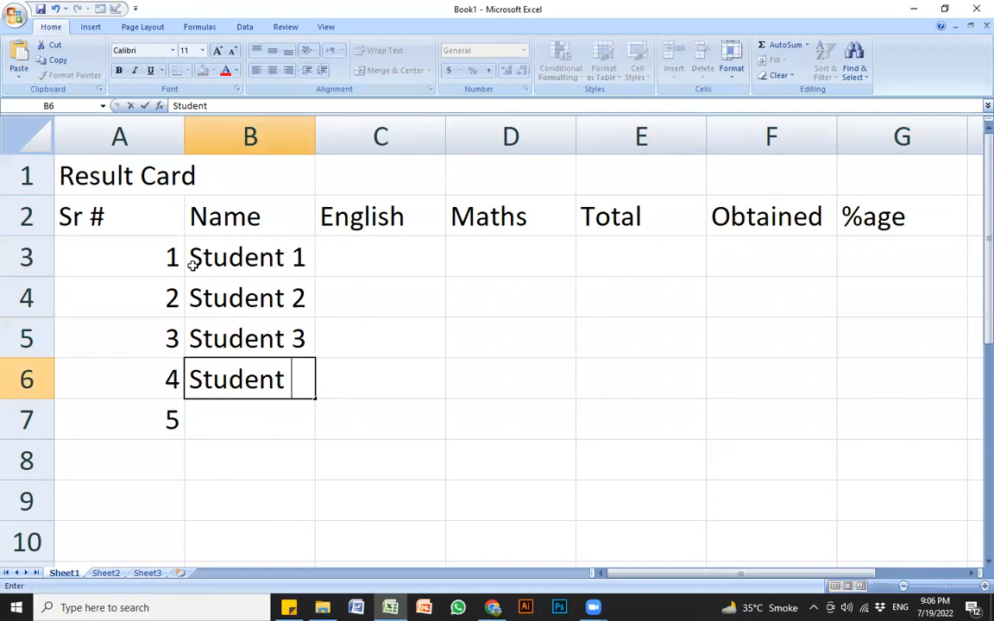
text(4)
key(Return)
text(Student )
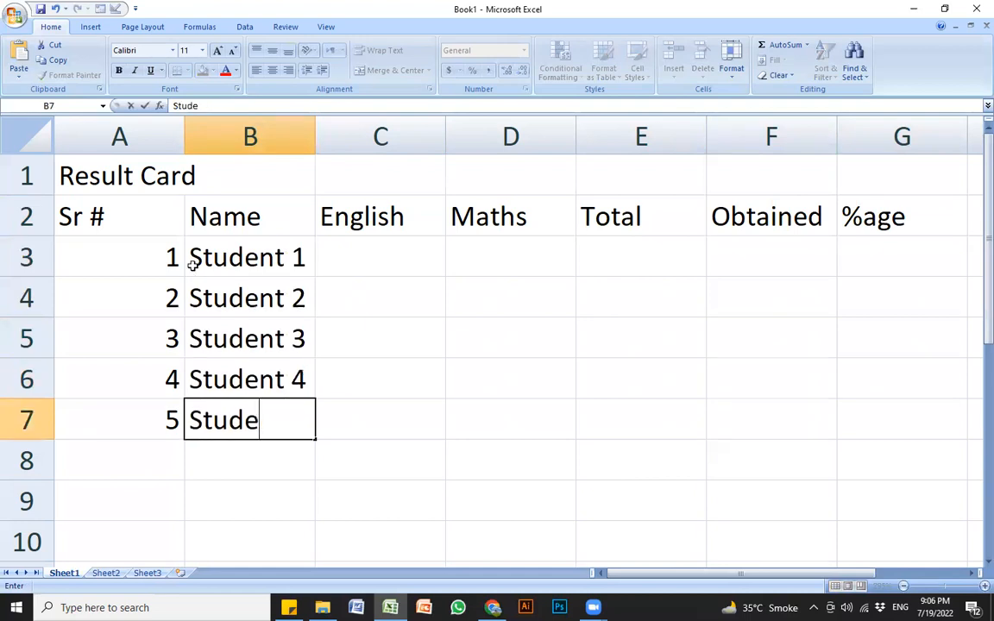
text(5)
key(Return)
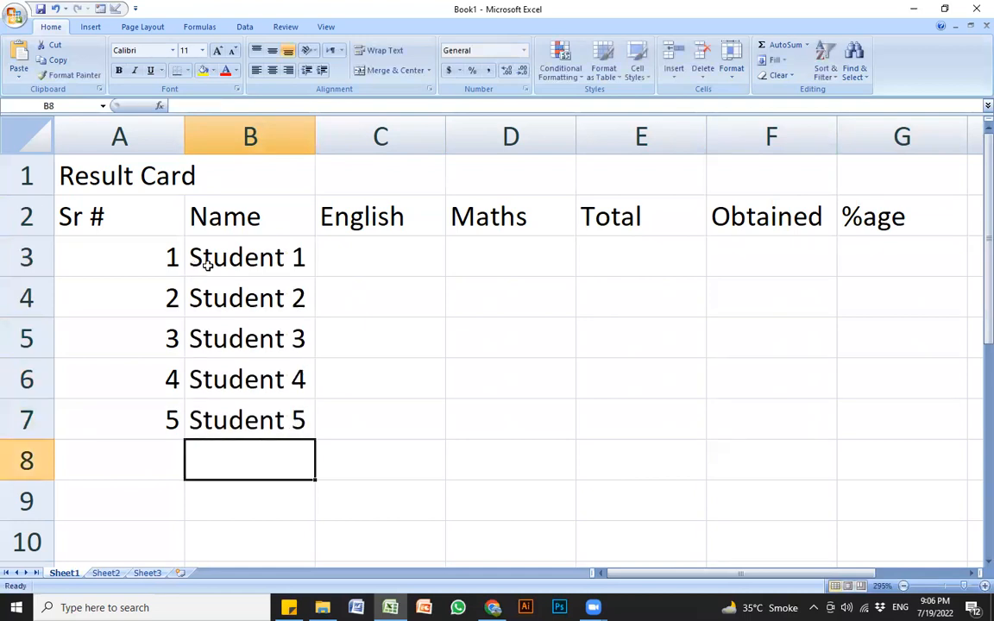
click(407, 250)
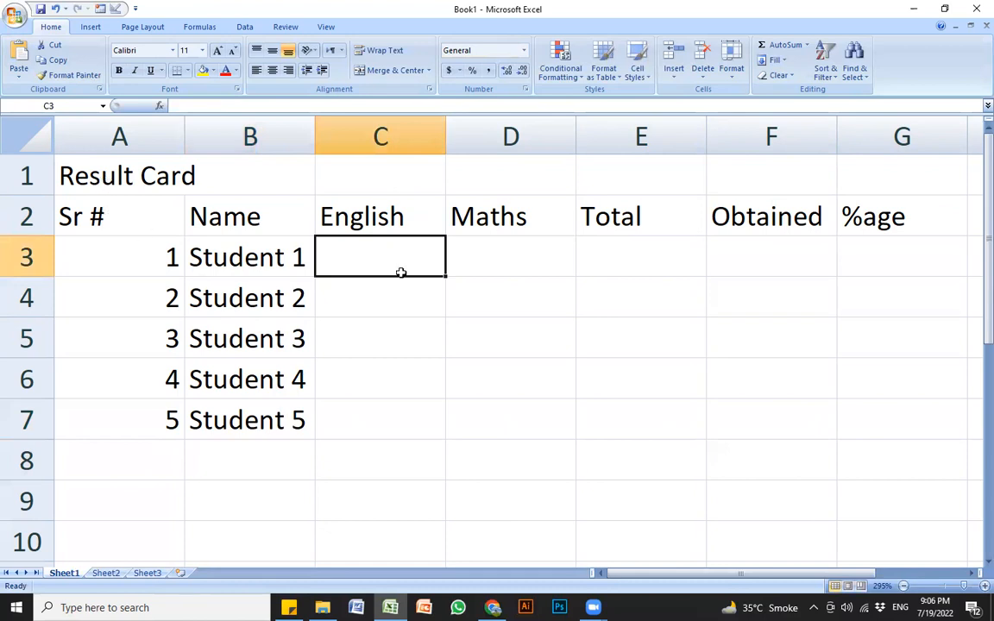
click(496, 380)
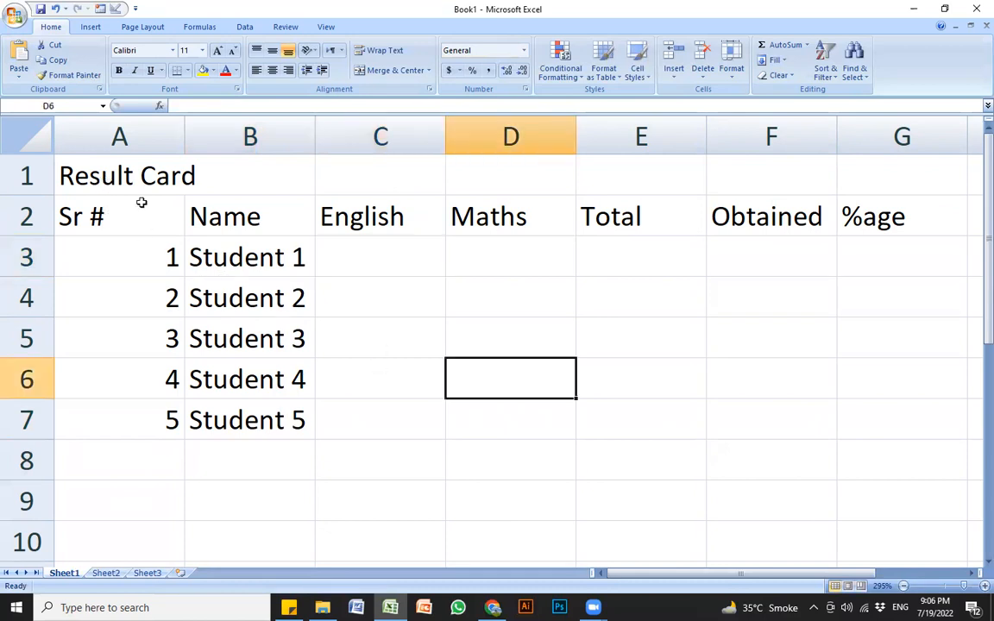
click(222, 297)
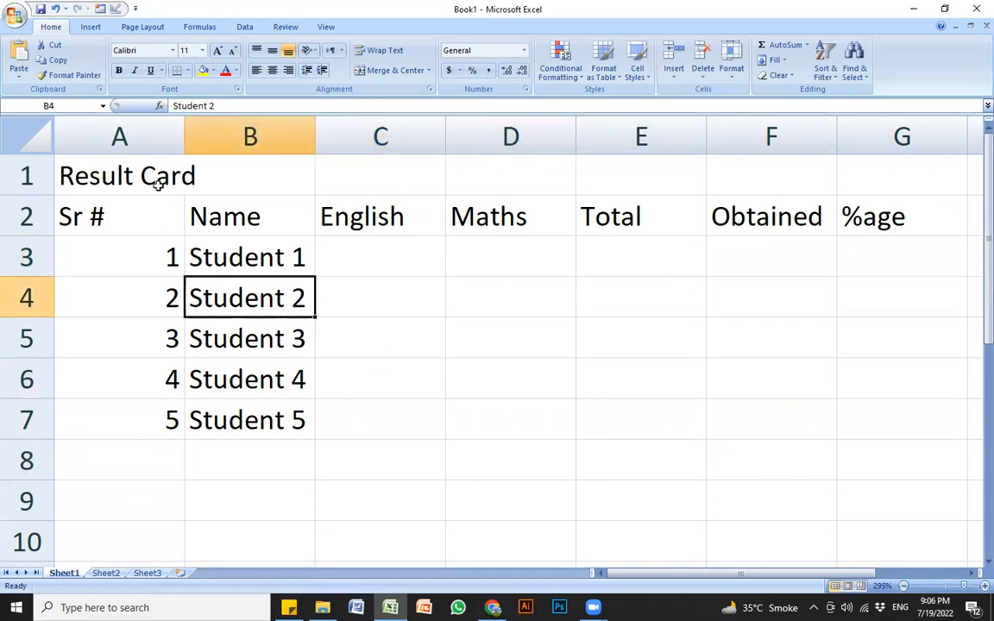
click(91, 177)
click(528, 302)
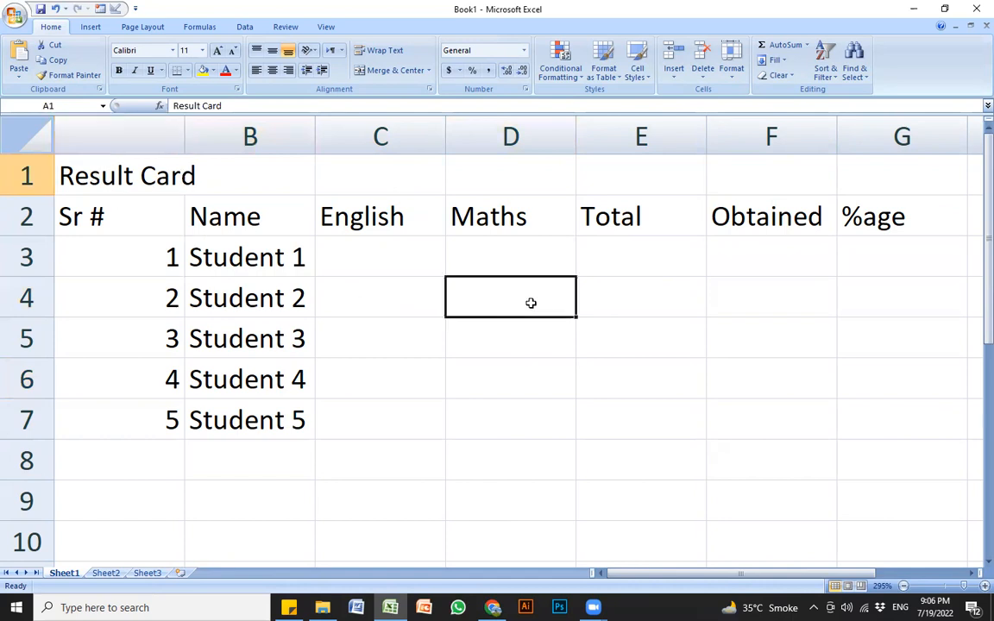
click(887, 177)
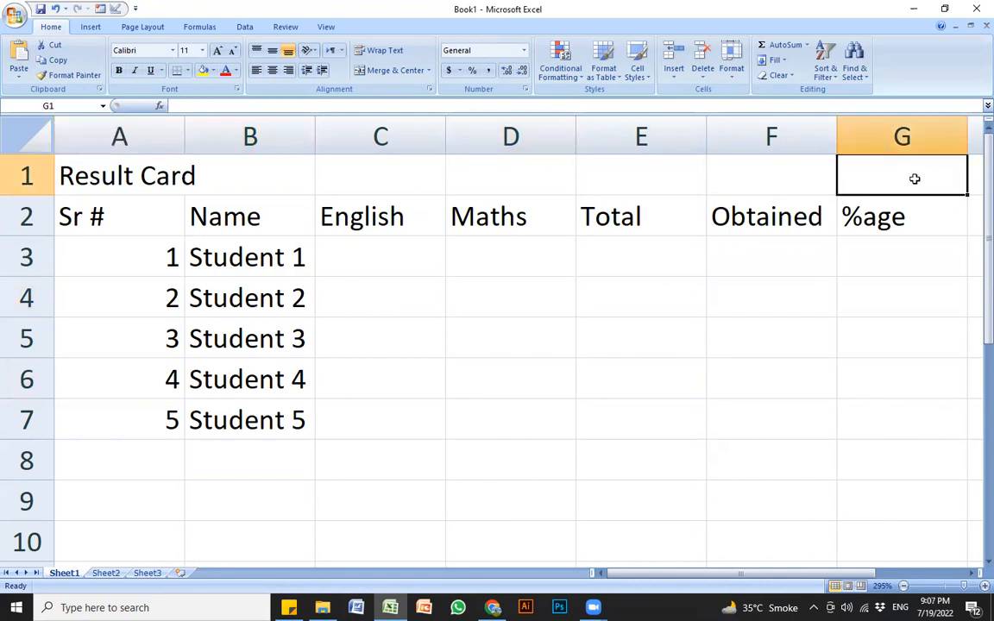
key(Down)
click(884, 166)
drag(904, 174, 110, 162)
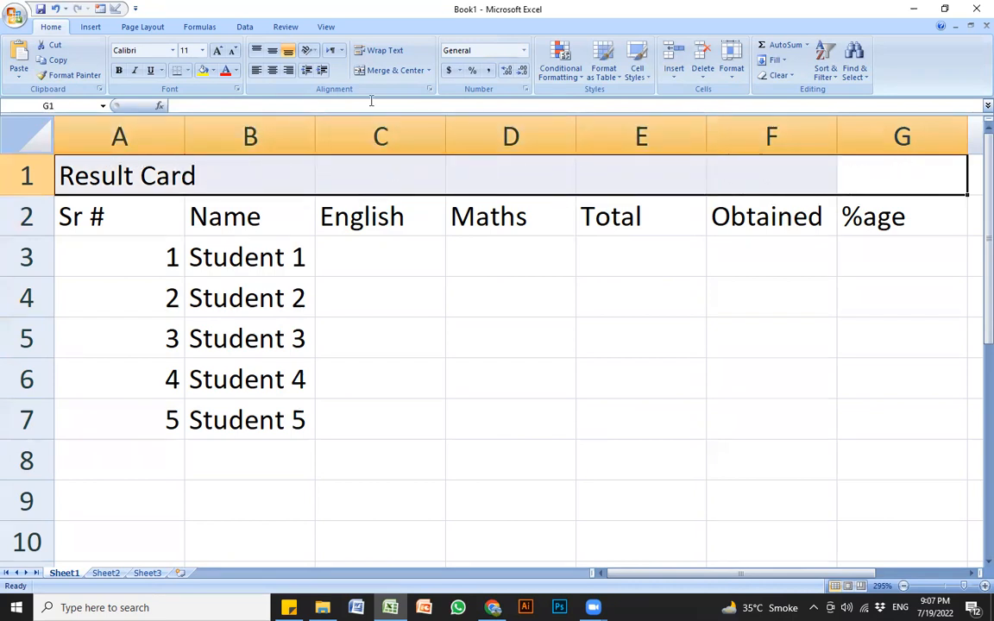
click(441, 316)
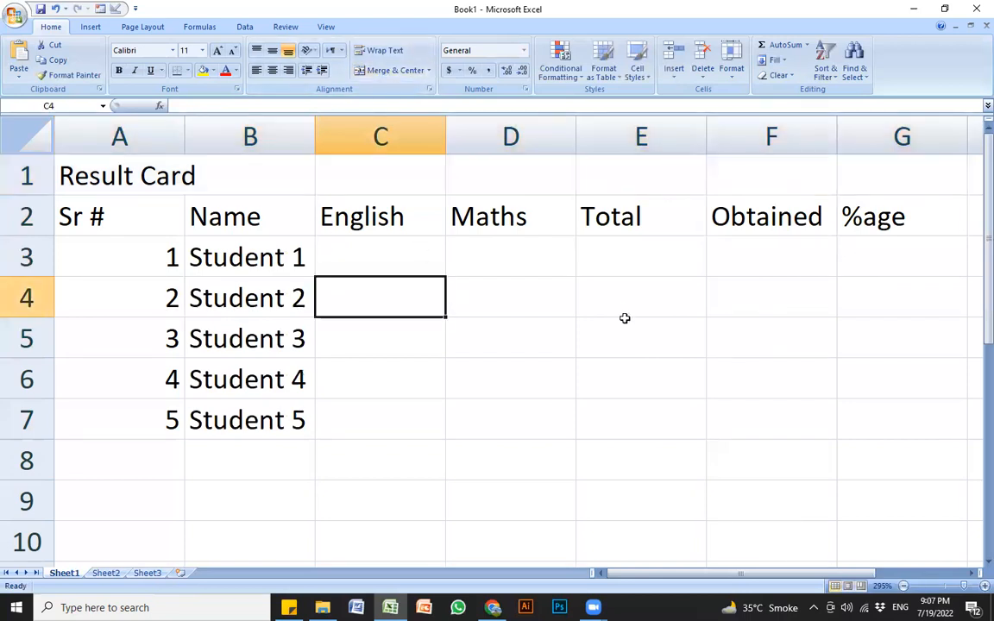
click(749, 301)
Step: Merge and center the "Result Card" title across cells A1 to G1
drag(127, 170, 820, 181)
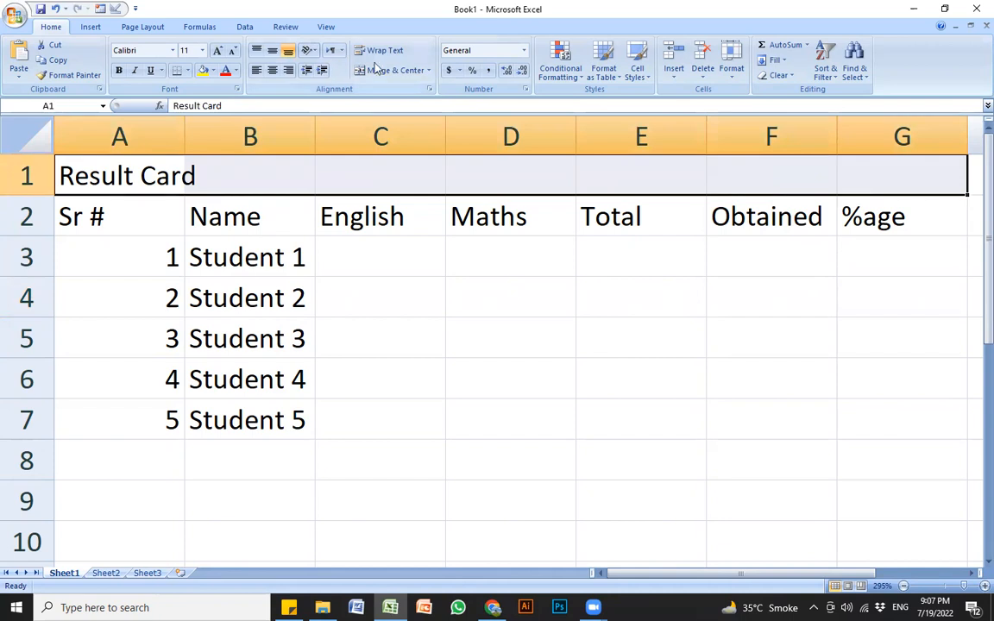
click(403, 71)
click(461, 323)
click(455, 164)
click(233, 297)
click(131, 183)
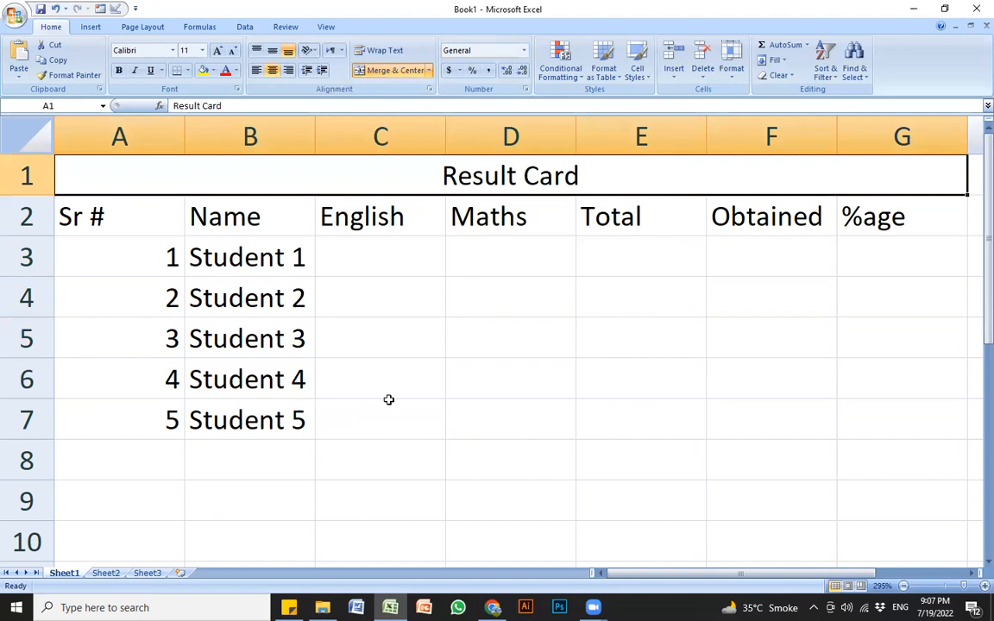
Step: Merge and center the empty block D4 to F8, and split it back into separate cells
drag(488, 315, 720, 475)
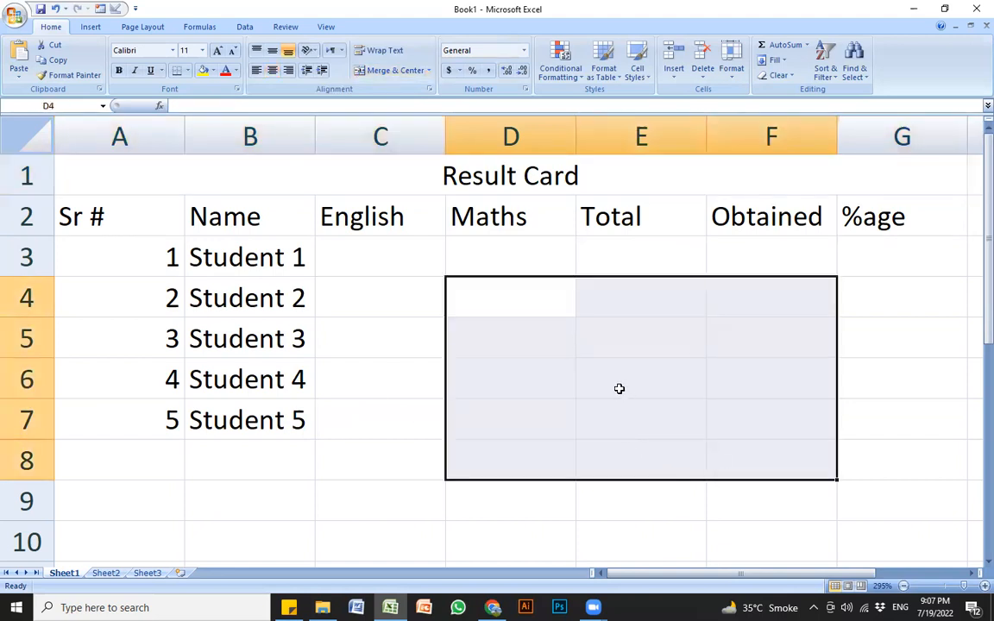
click(390, 70)
click(432, 461)
click(676, 359)
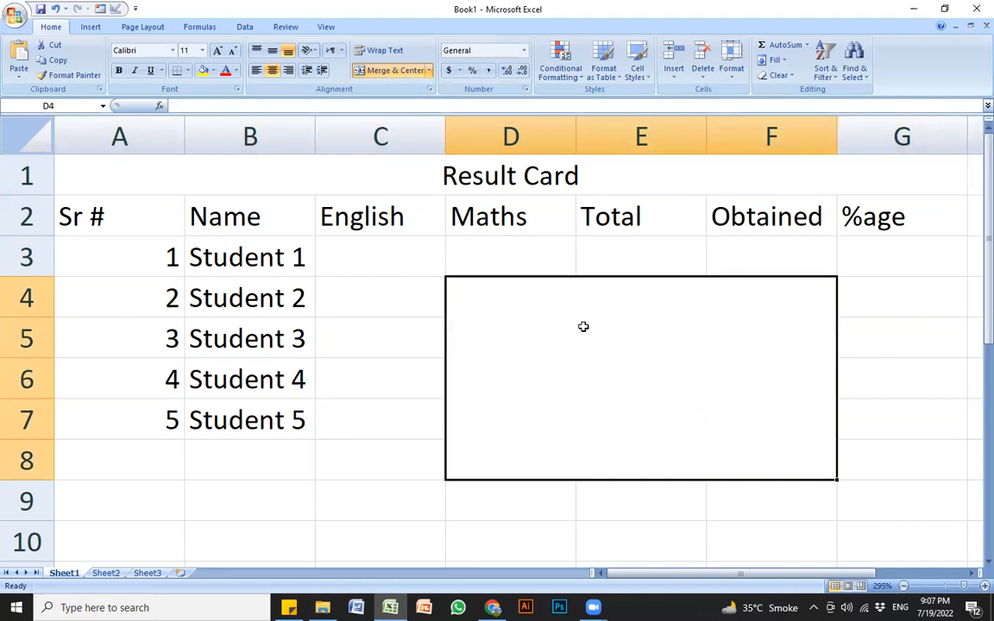
click(390, 70)
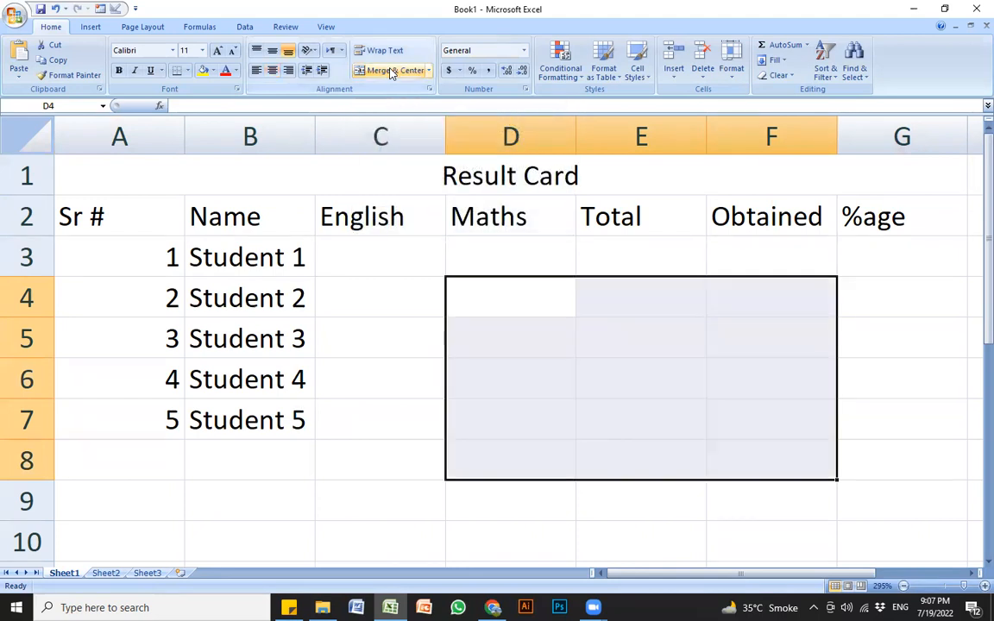
click(431, 328)
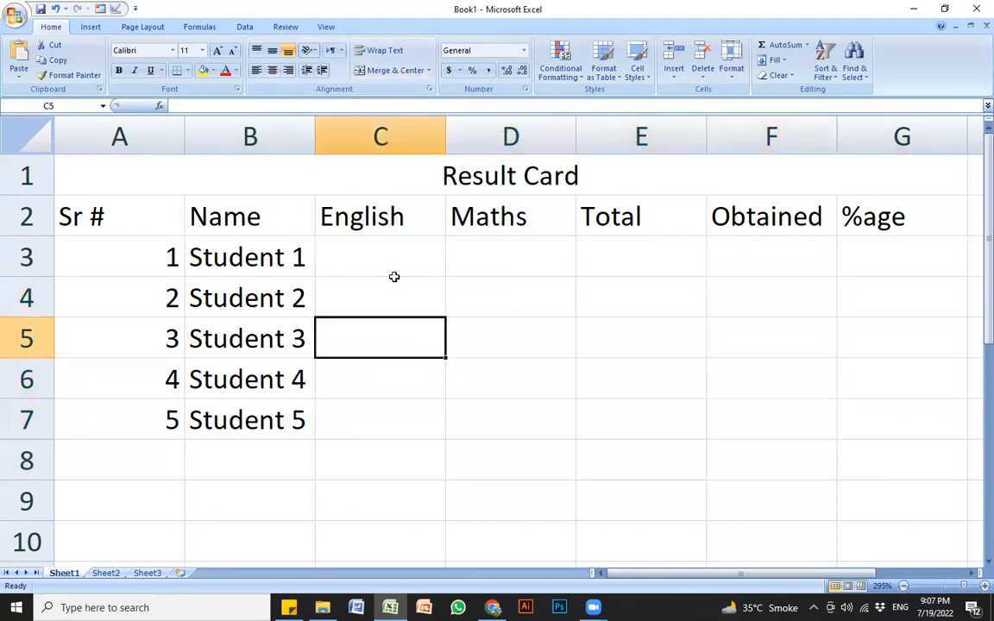
click(390, 286)
click(135, 167)
click(559, 286)
click(95, 172)
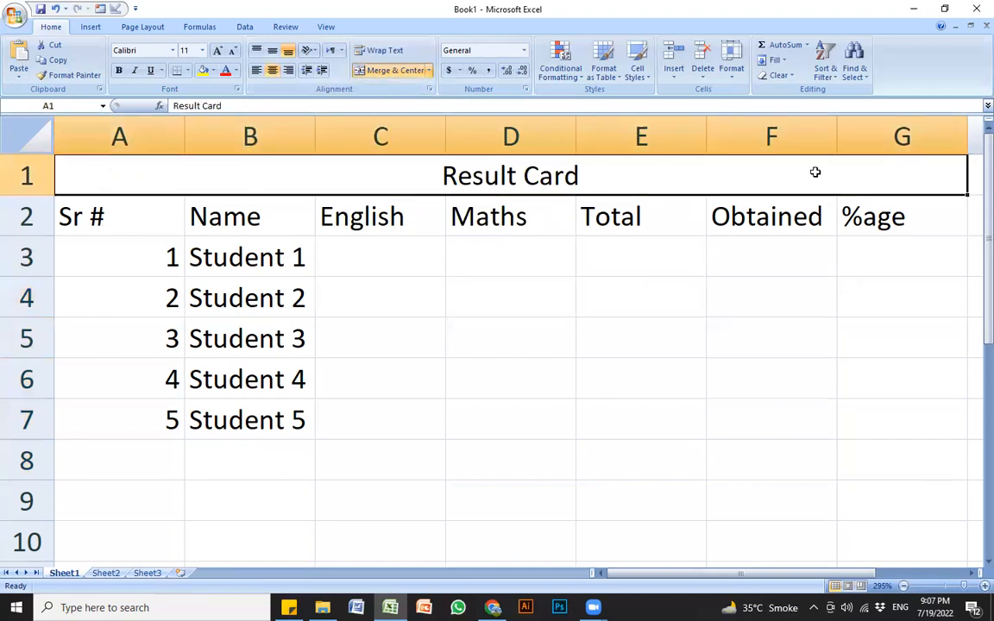
click(919, 222)
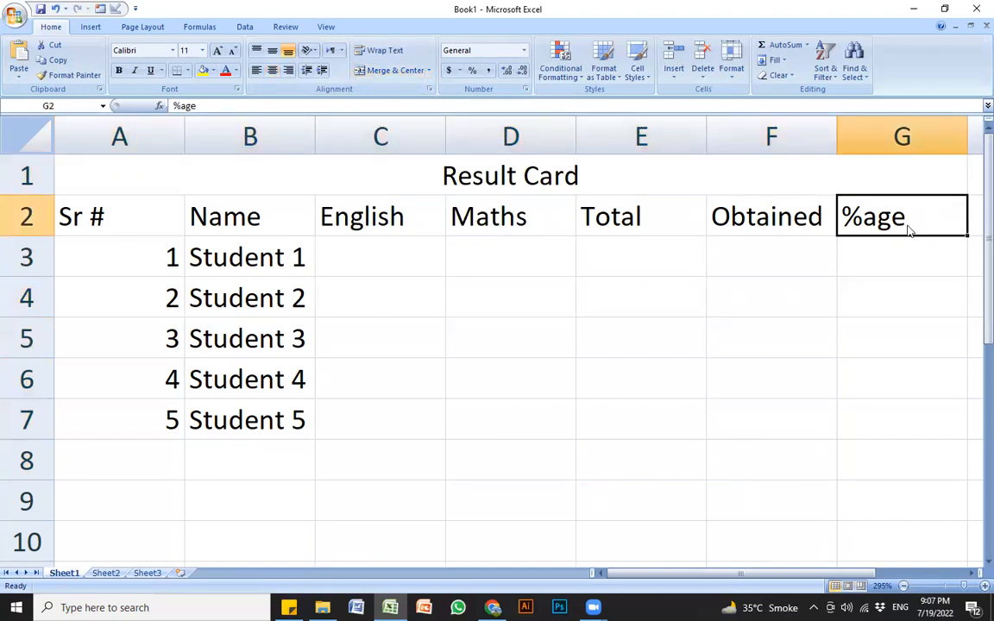
Step: Unmerge the "Result Card" title row and merge and center it again across A1 to G1
click(268, 177)
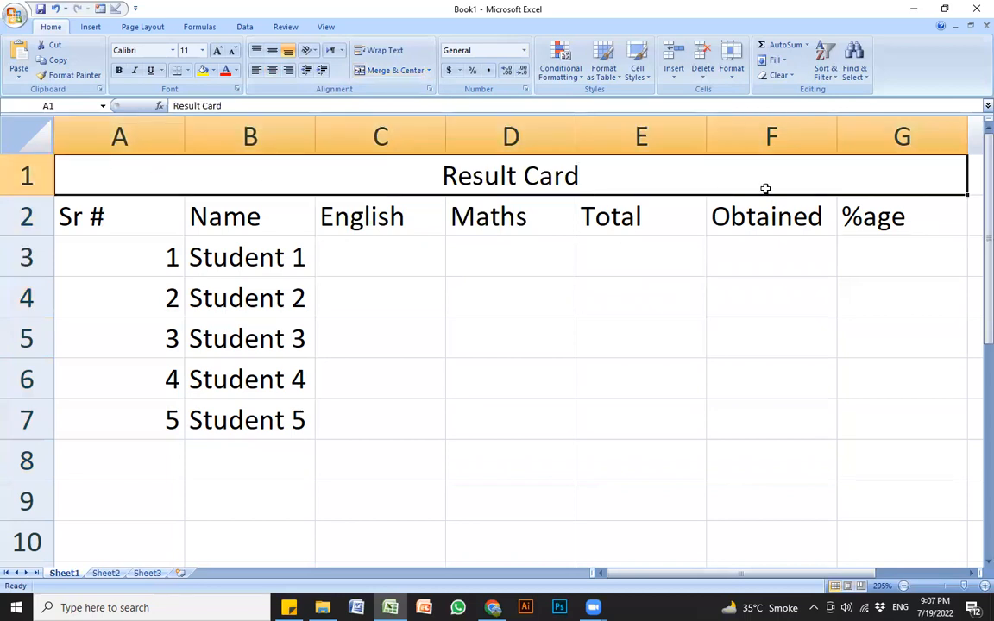
click(384, 70)
click(384, 70)
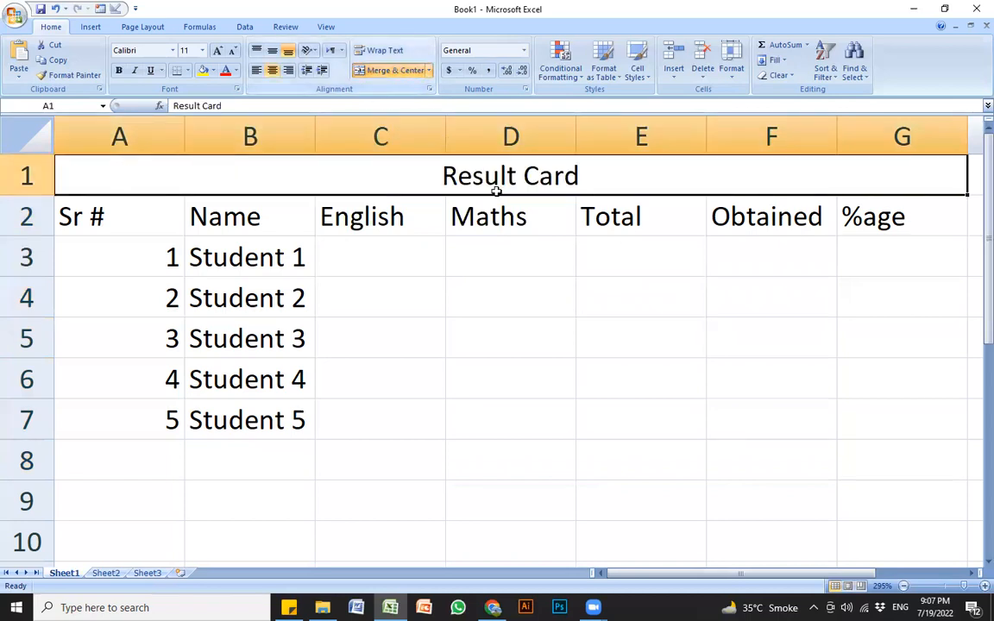
Step: Format the merged "Result Card" title with a black fill and bold white text
click(215, 72)
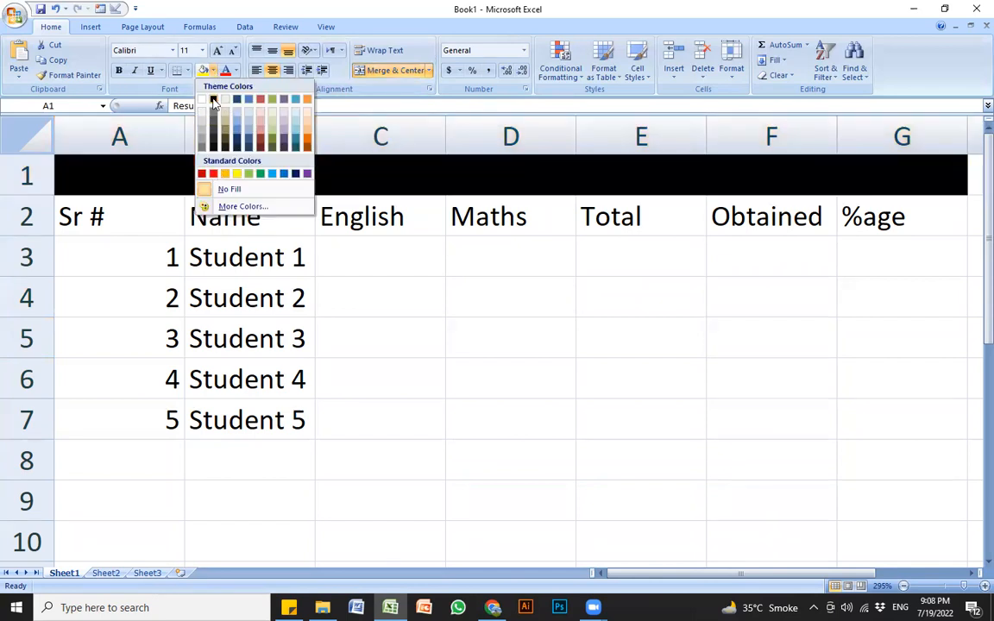
click(213, 102)
click(235, 71)
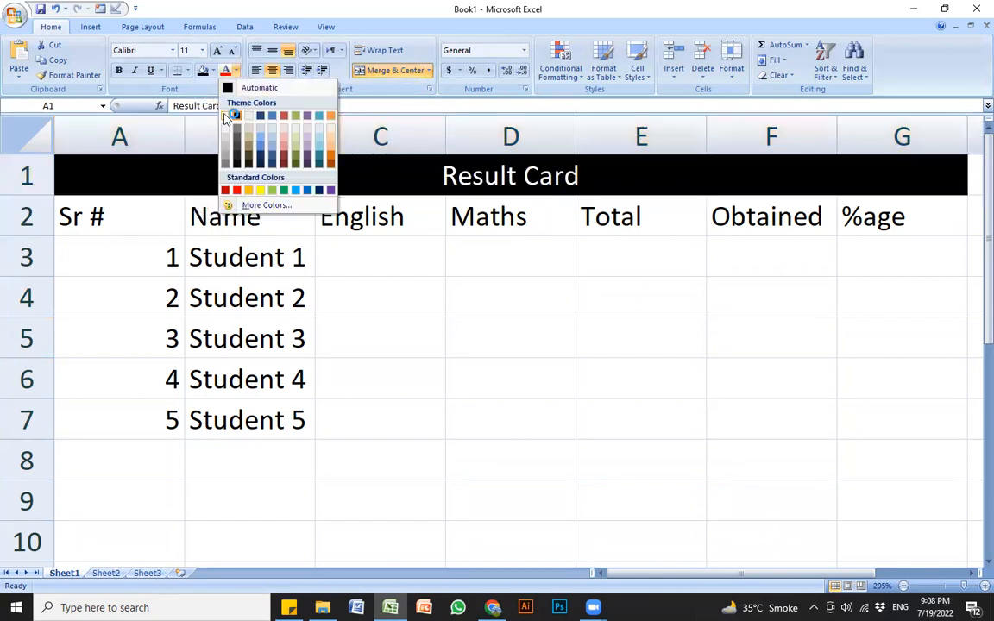
click(225, 116)
click(119, 70)
click(338, 284)
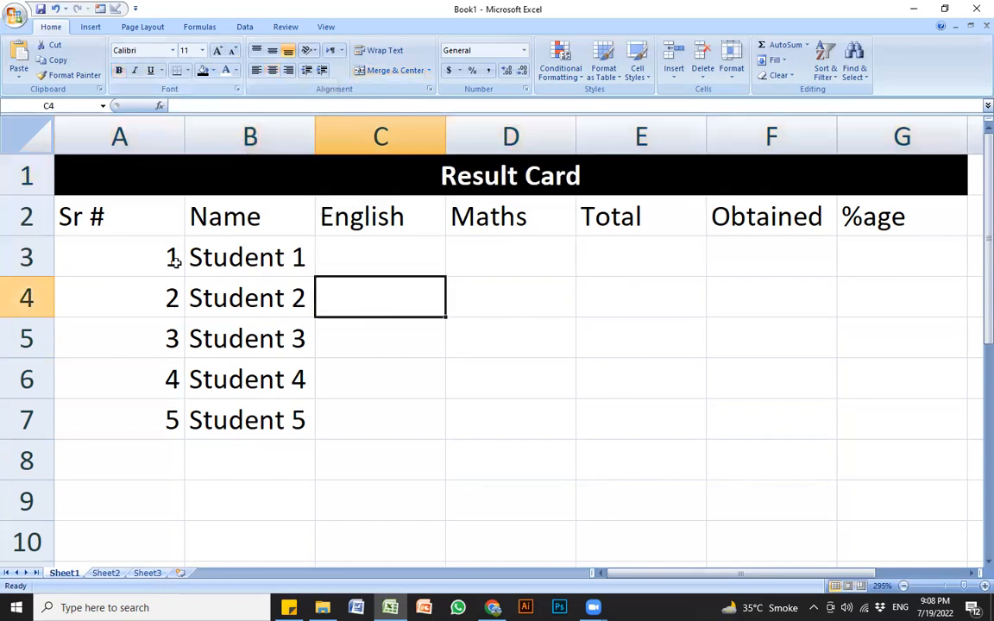
Step: Center the contents of cells A2 to G7 horizontally and apply All Borders to the range
drag(120, 219, 875, 427)
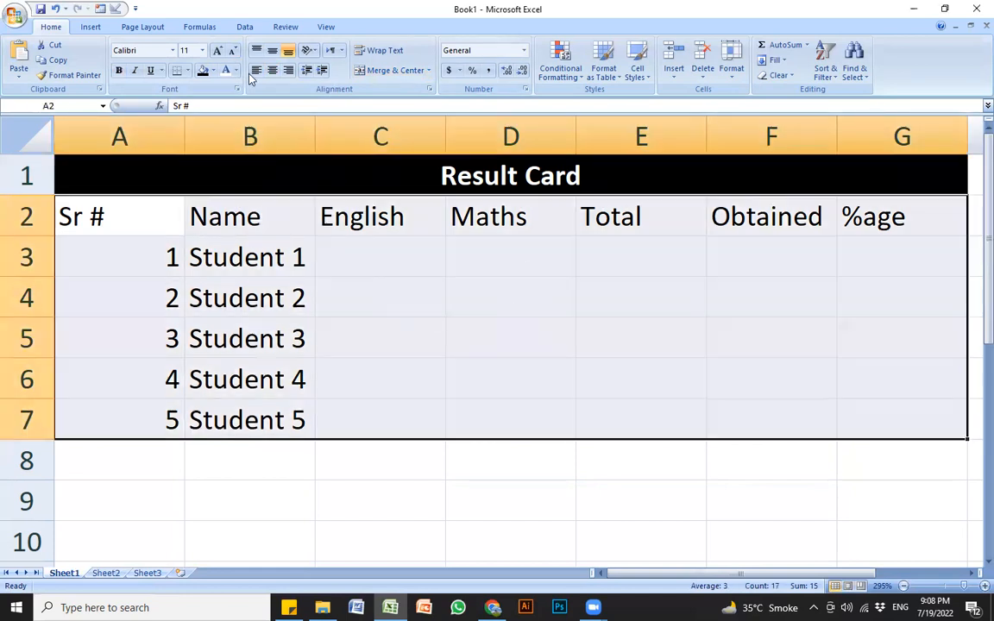
click(272, 71)
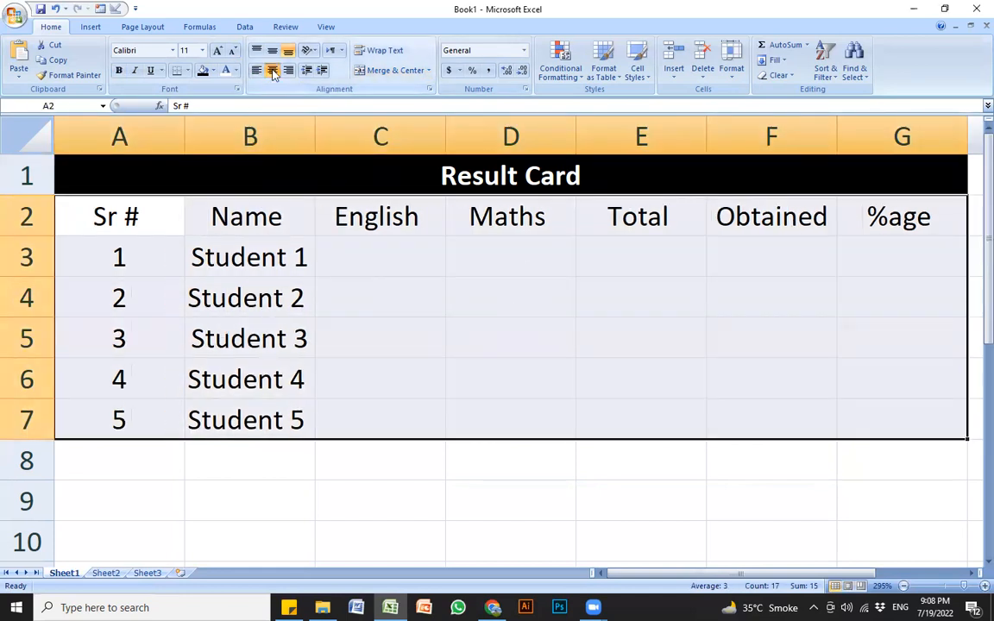
click(190, 71)
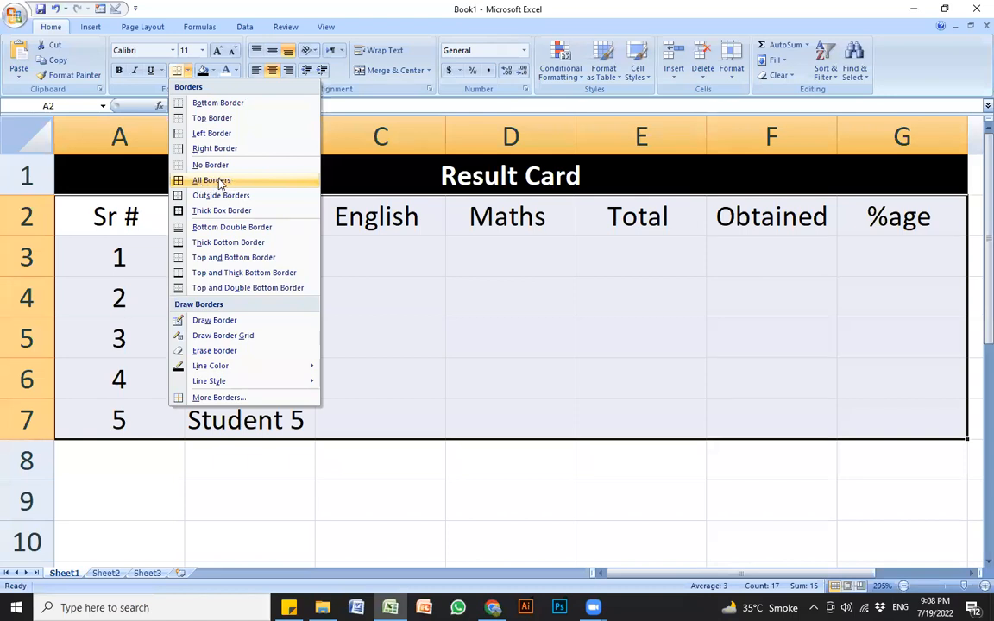
click(219, 182)
click(563, 348)
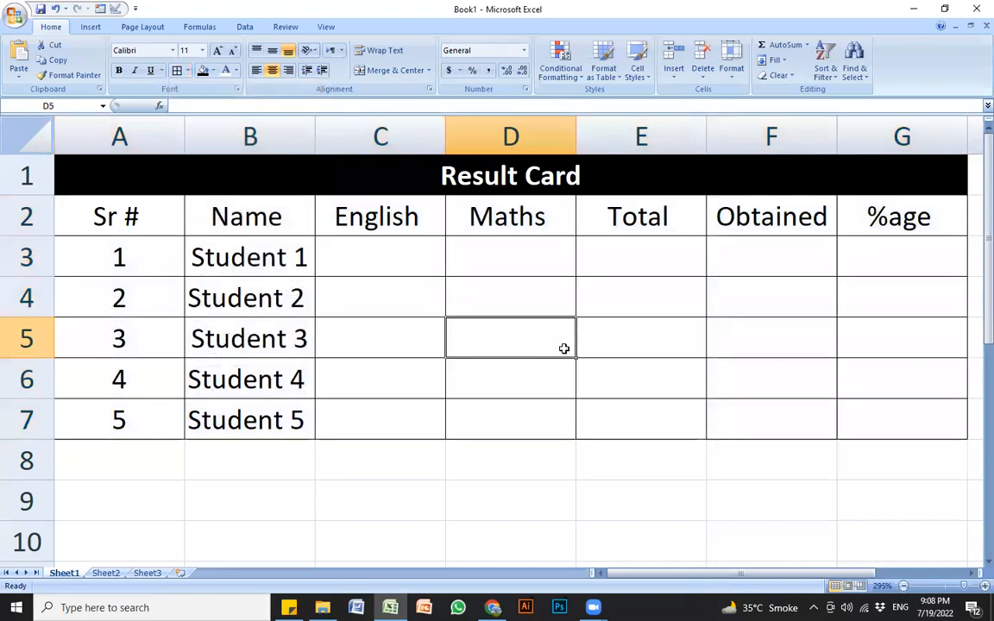
click(490, 291)
click(735, 412)
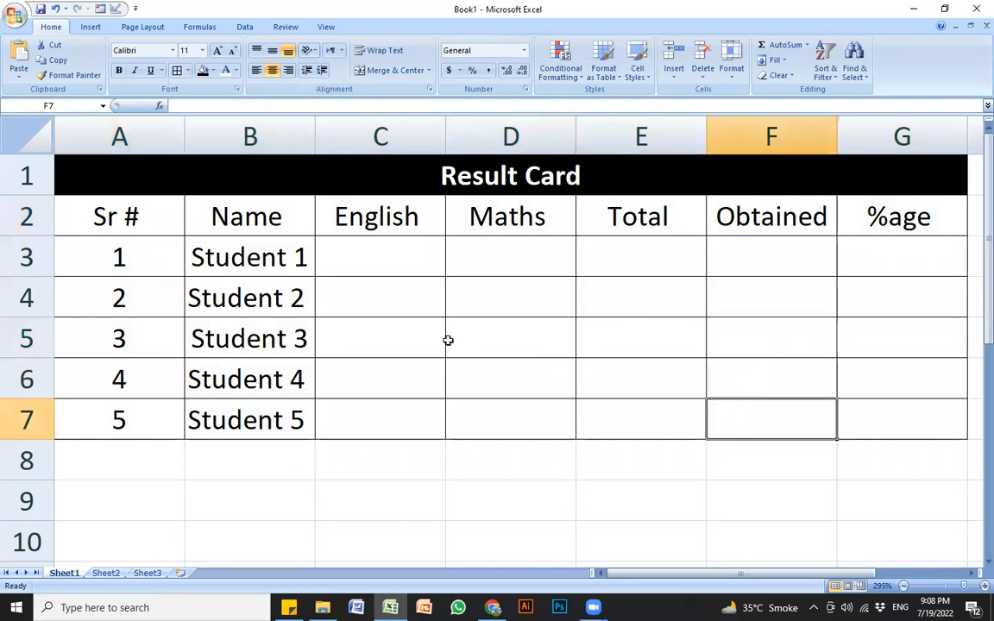
click(507, 243)
Step: Format the column headings in A2 to G2 with a dark red fill and bold white text
drag(114, 212, 876, 232)
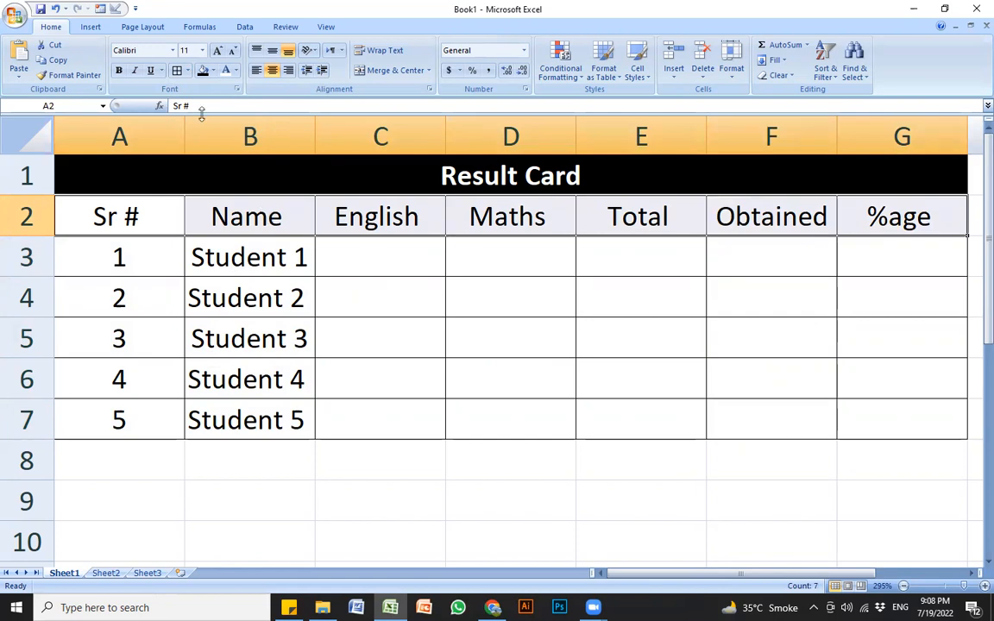
click(212, 71)
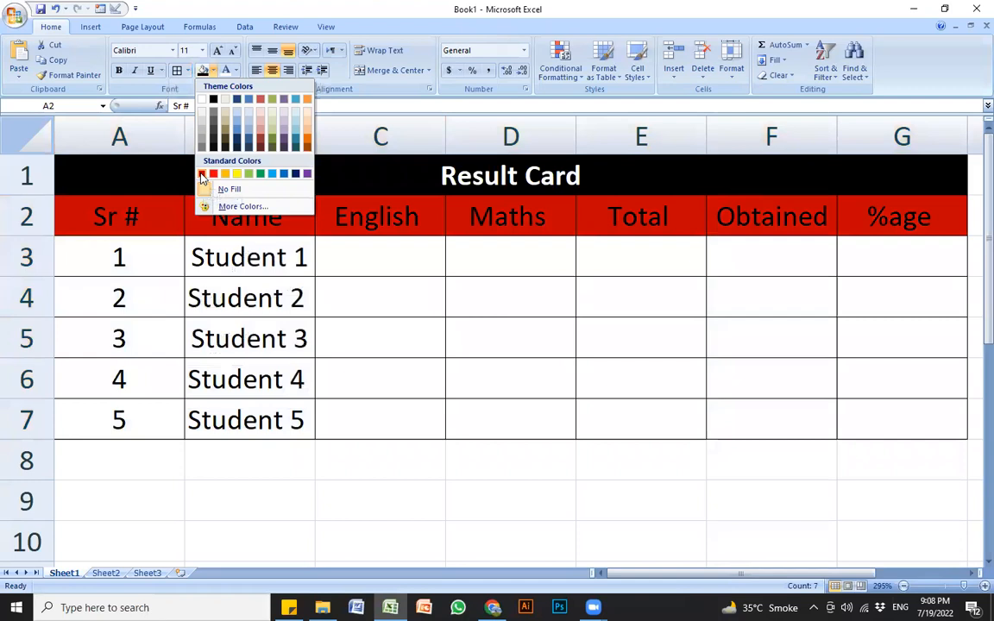
click(201, 175)
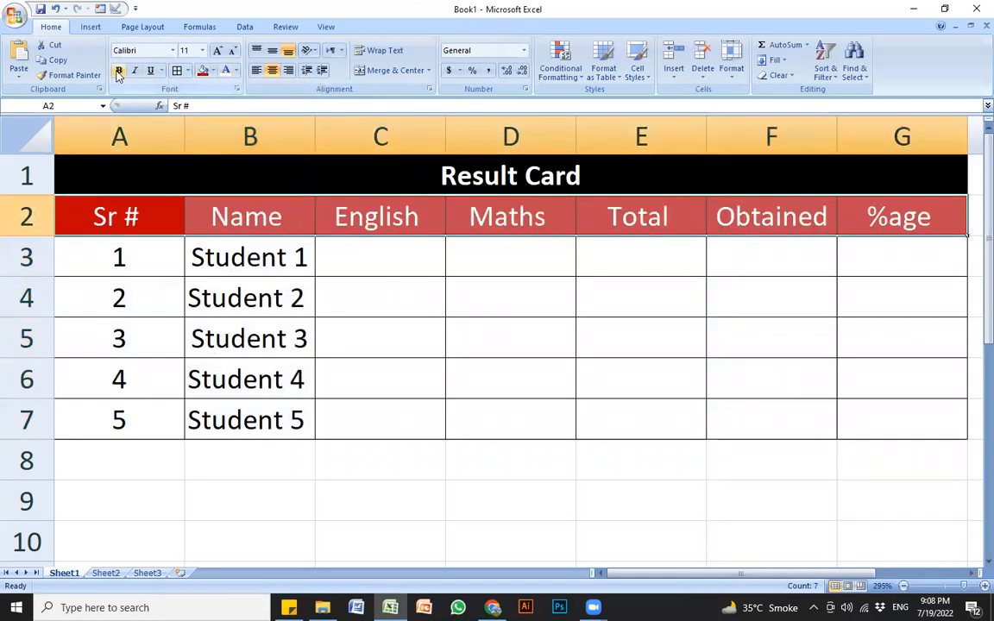
click(512, 414)
click(406, 309)
click(433, 382)
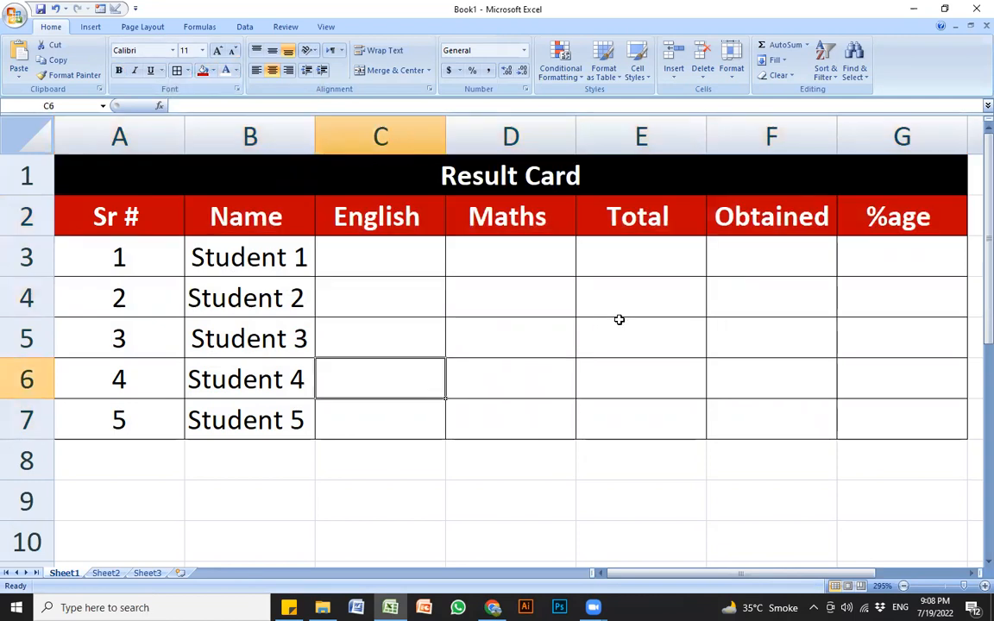
click(647, 348)
click(630, 255)
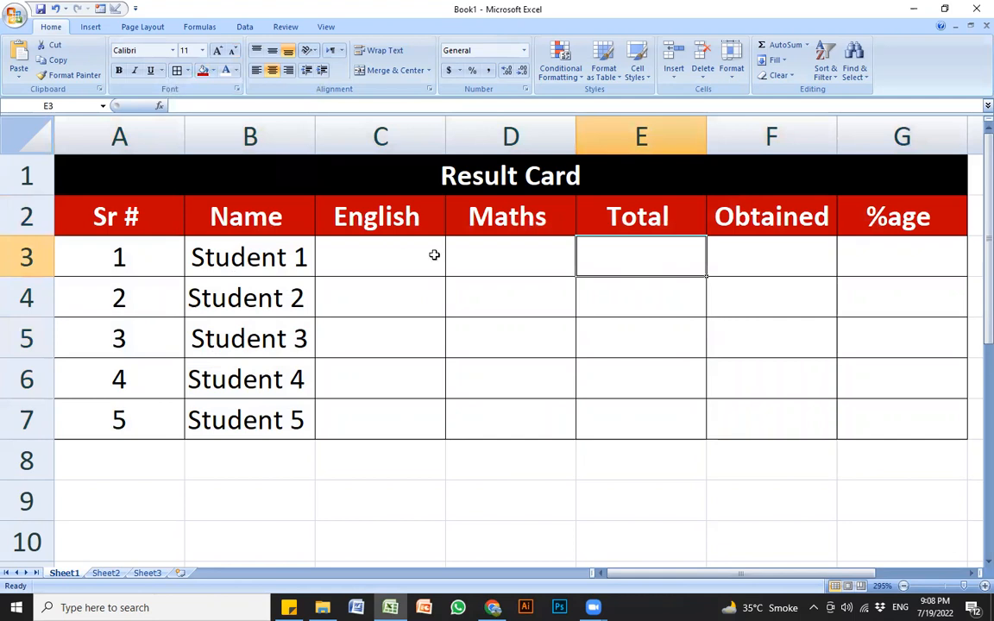
click(343, 204)
click(518, 213)
click(393, 226)
click(522, 223)
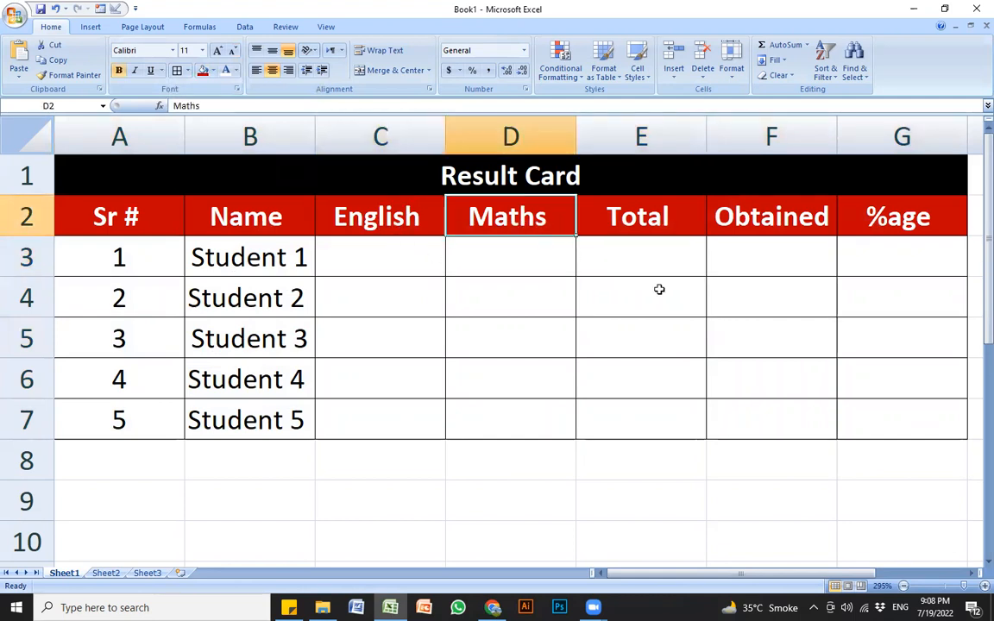
Step: Enter 100 as the total marks for Student 1 in cell E3
click(651, 289)
click(632, 262)
text(100)
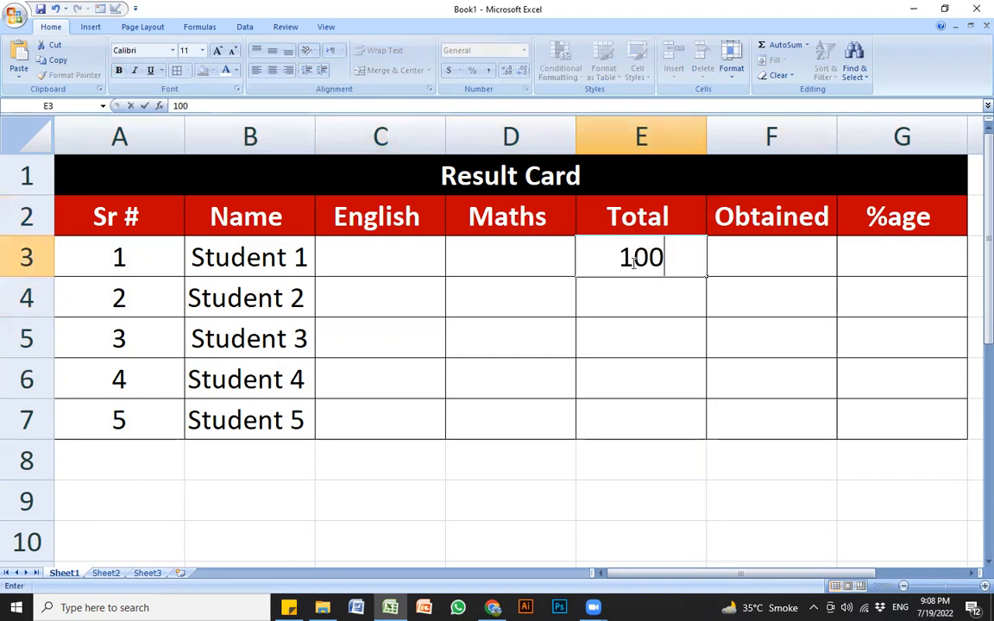
key(Return)
Step: Enter 100 in cell E4 for Student 2 and clear that cell again
text(100)
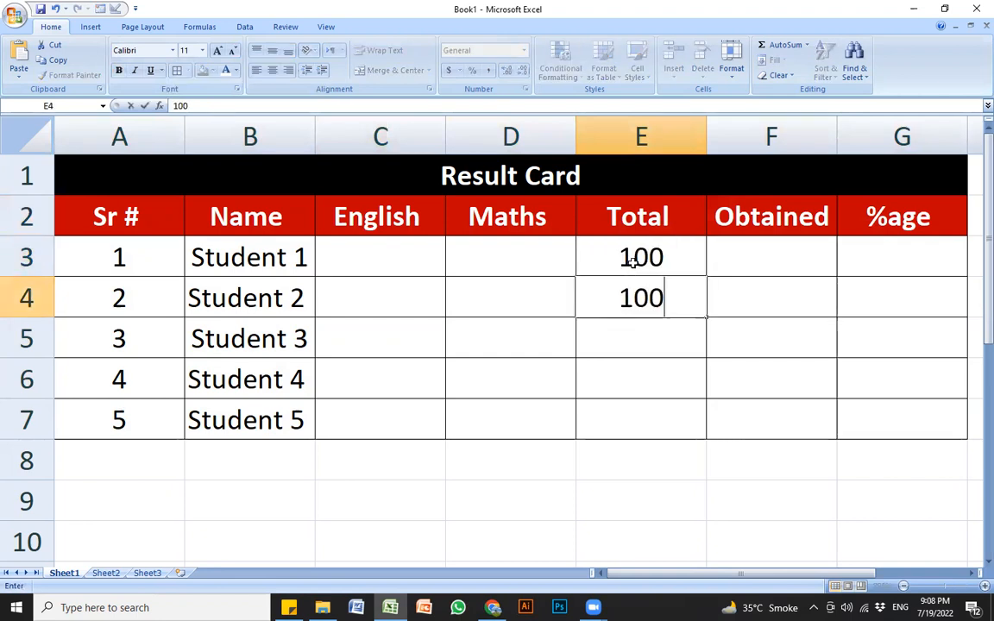
key(Return)
click(621, 259)
click(690, 306)
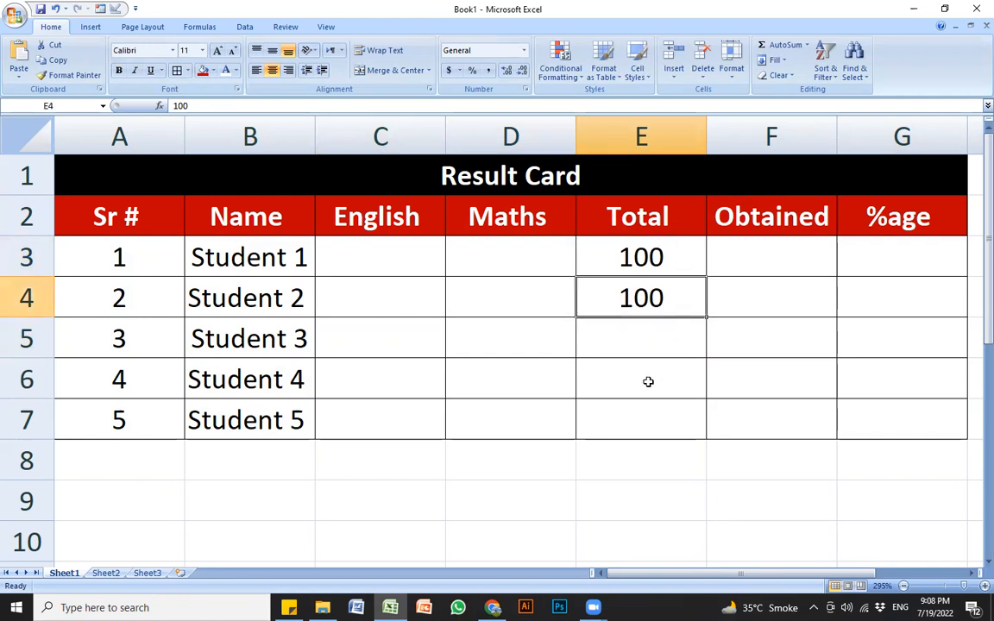
key(Delete)
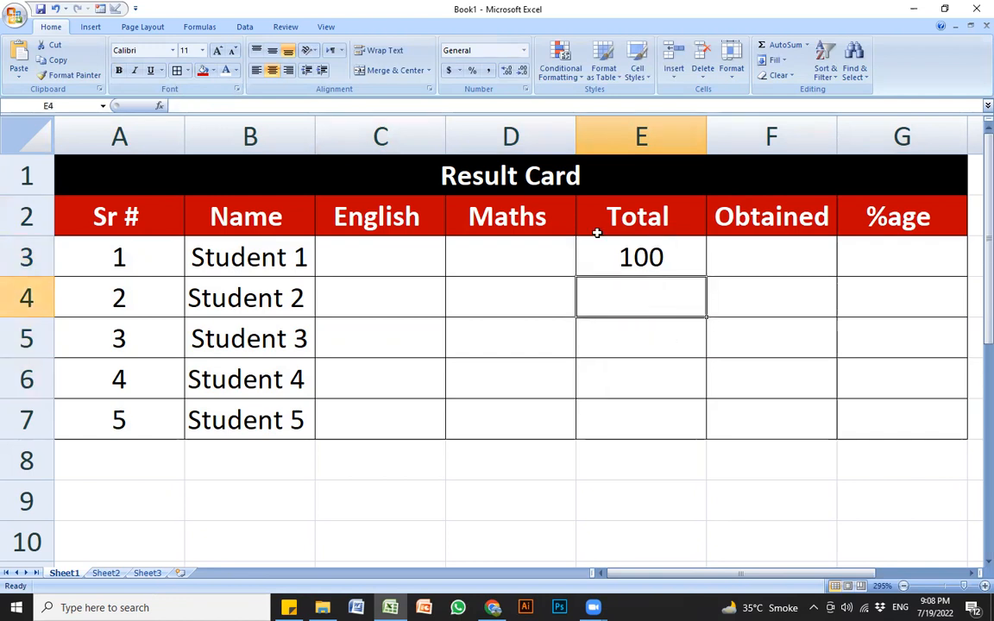
Step: Fill the total of 100 from cell E3 down to E7 and undo the fill
click(638, 252)
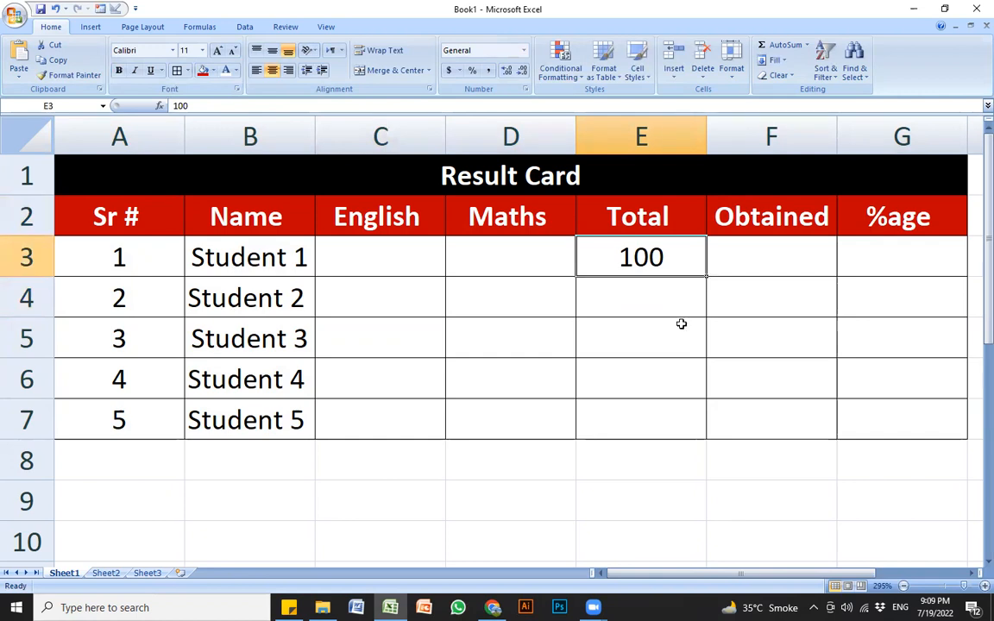
key(Down)
click(653, 257)
drag(706, 277, 705, 436)
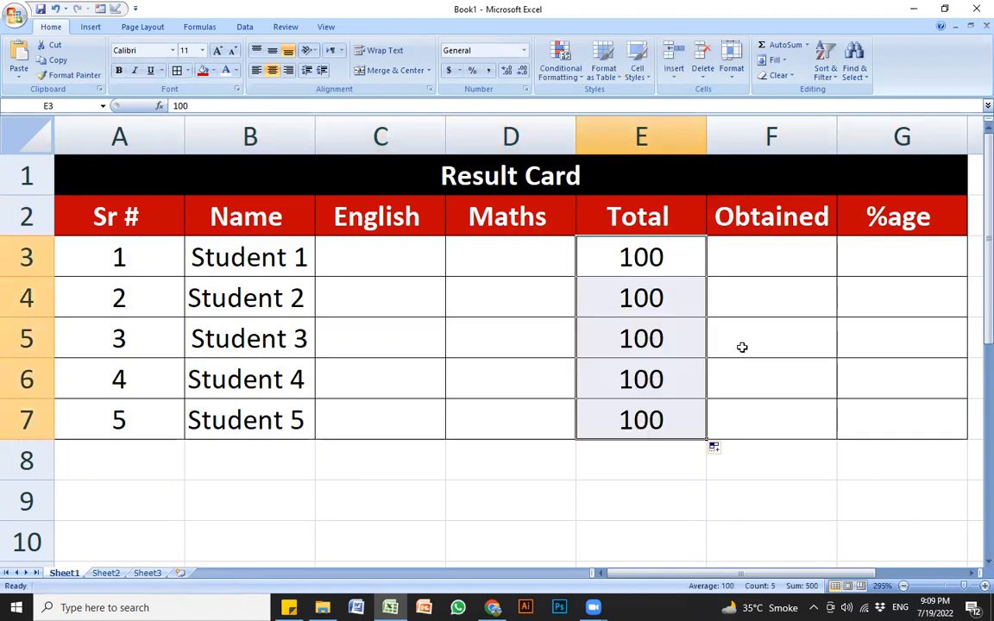
key(ctrl+z)
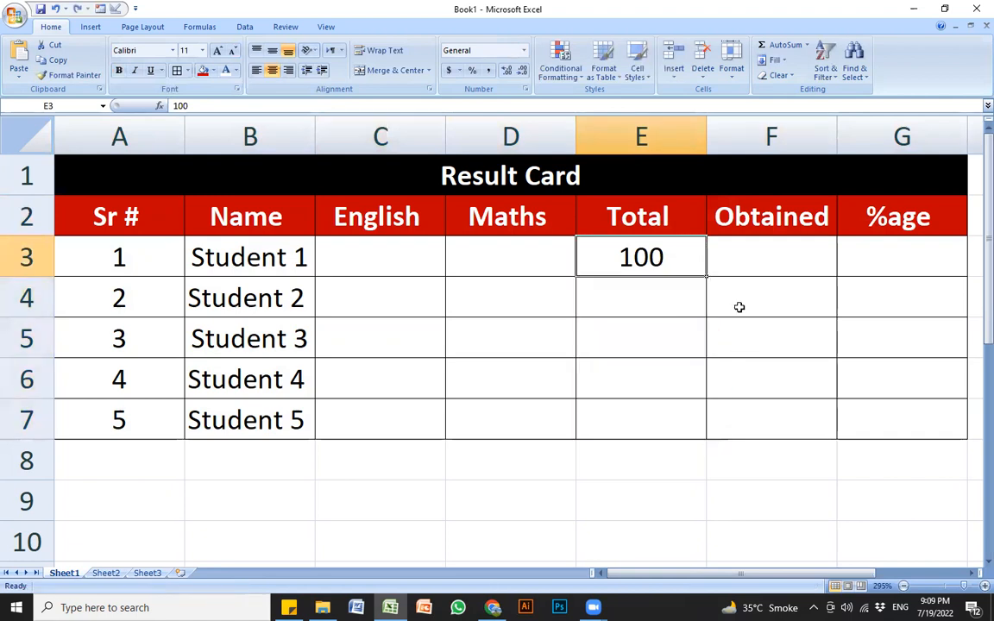
key(Down)
key(Down)
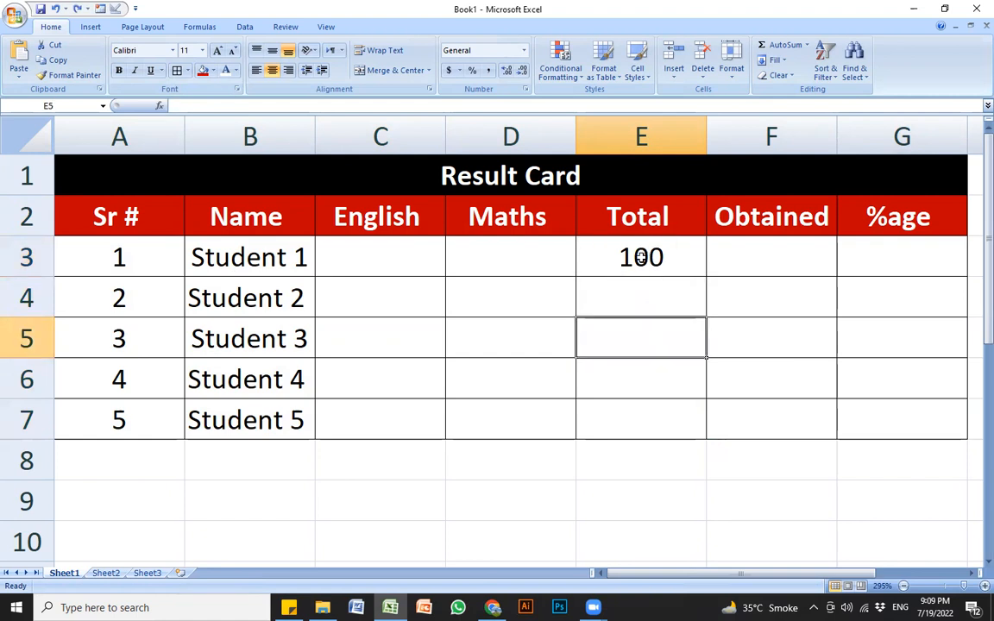
Step: Fill the total of 100 from cell E3 down to E7 for all five students
click(641, 257)
drag(641, 257, 648, 423)
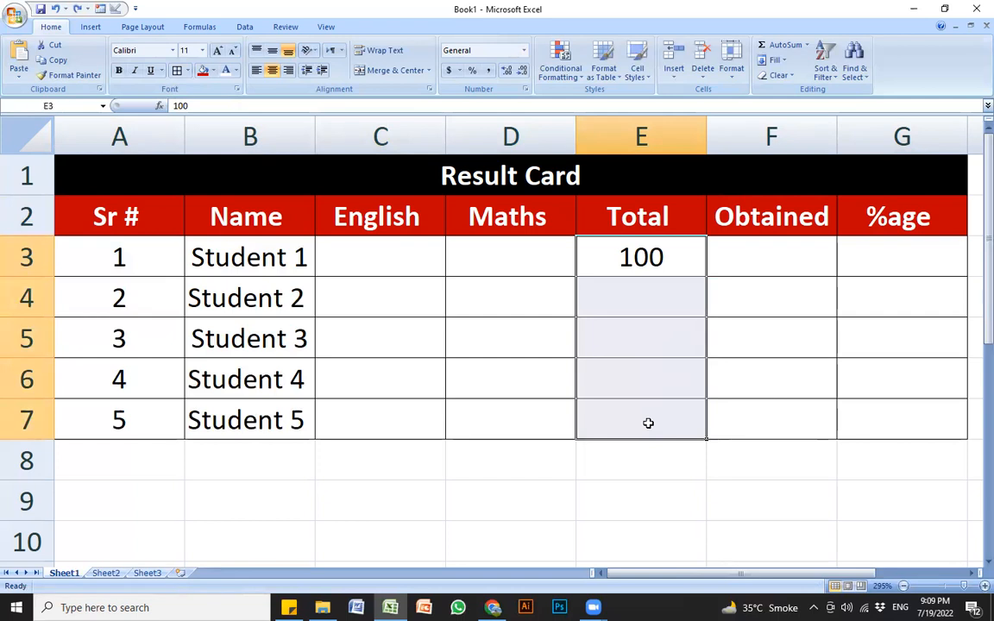
key(ctrl+d)
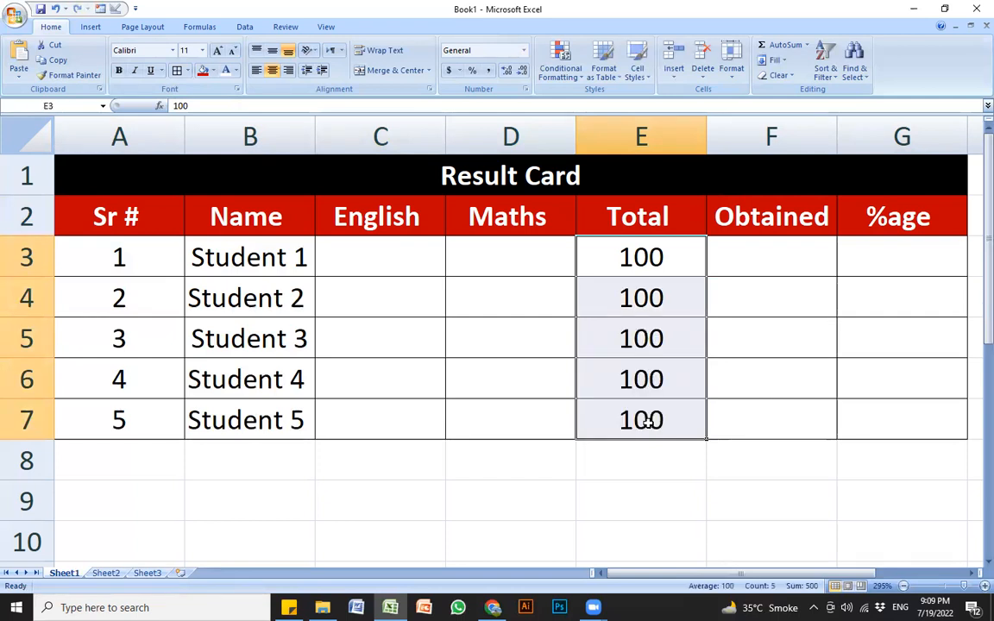
click(615, 290)
click(658, 419)
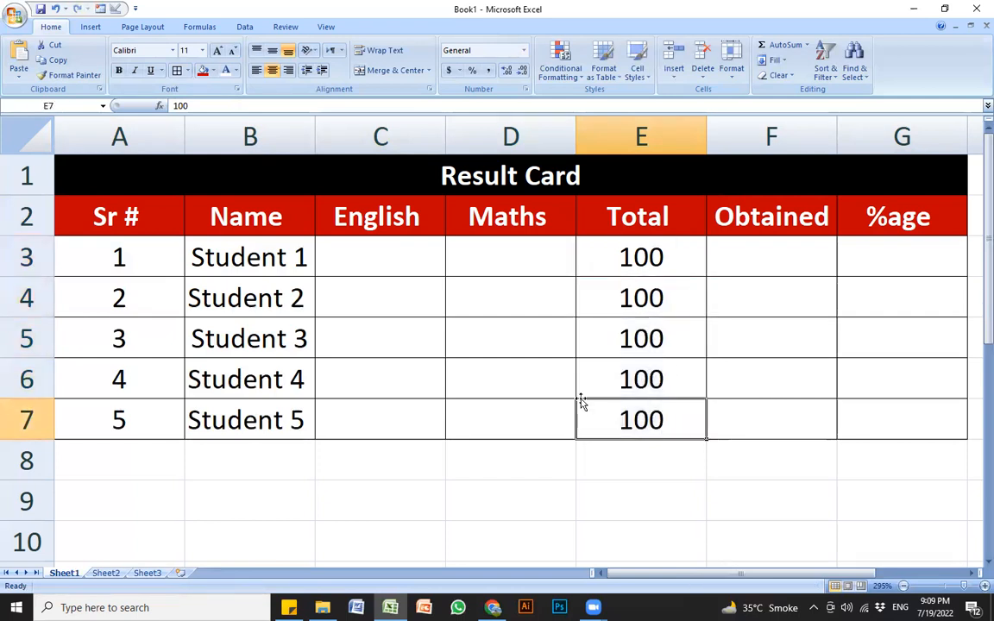
click(515, 348)
click(452, 260)
click(507, 344)
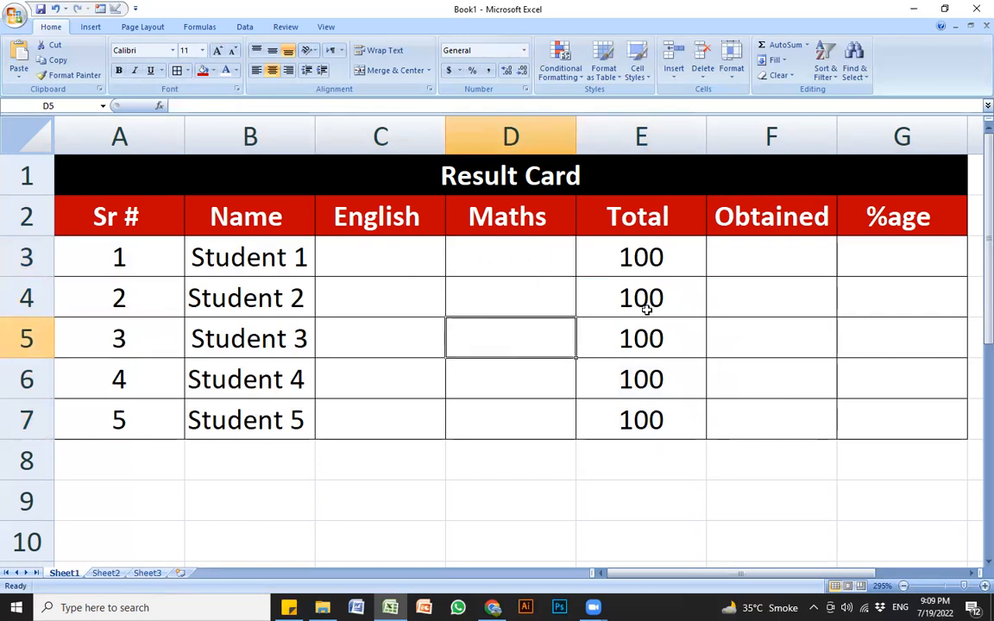
click(650, 426)
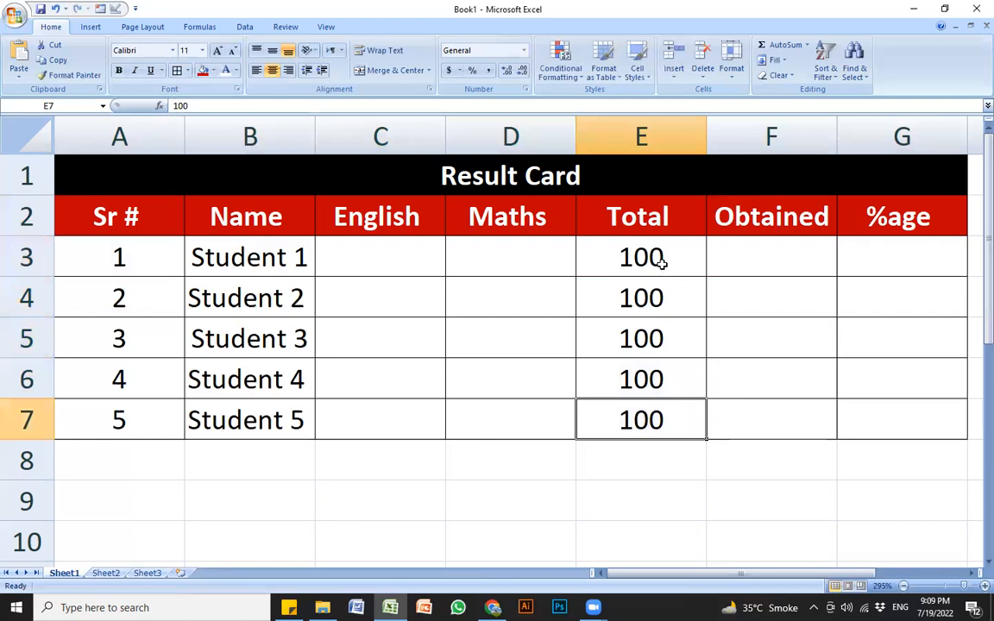
click(659, 263)
click(338, 205)
click(510, 205)
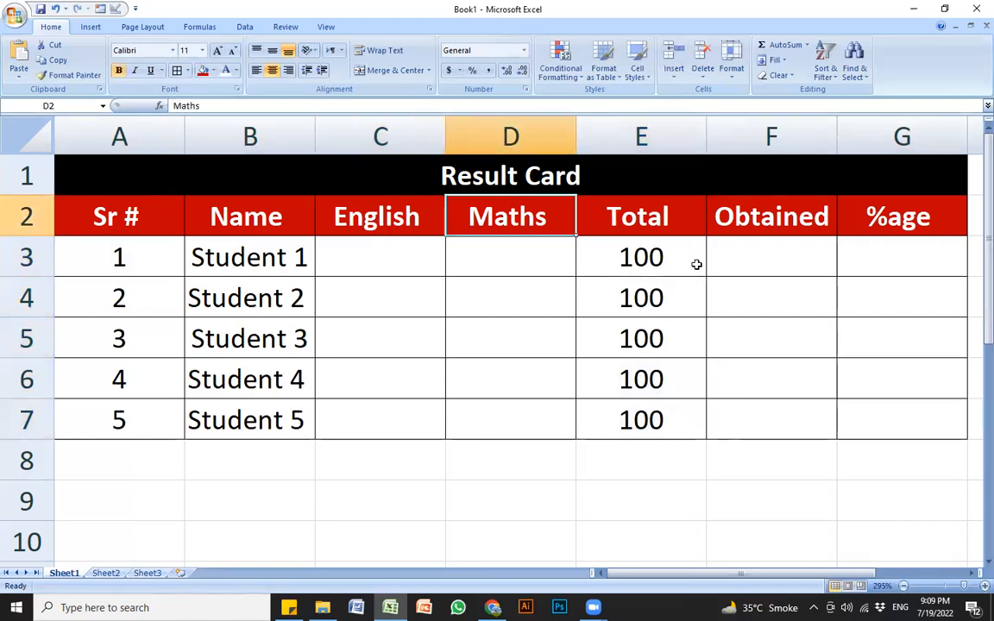
Step: Set the total marks in E3 to 200 and fill the value down to E7
click(665, 256)
text(200)
key(Return)
click(667, 256)
drag(707, 277, 709, 438)
click(741, 295)
click(416, 259)
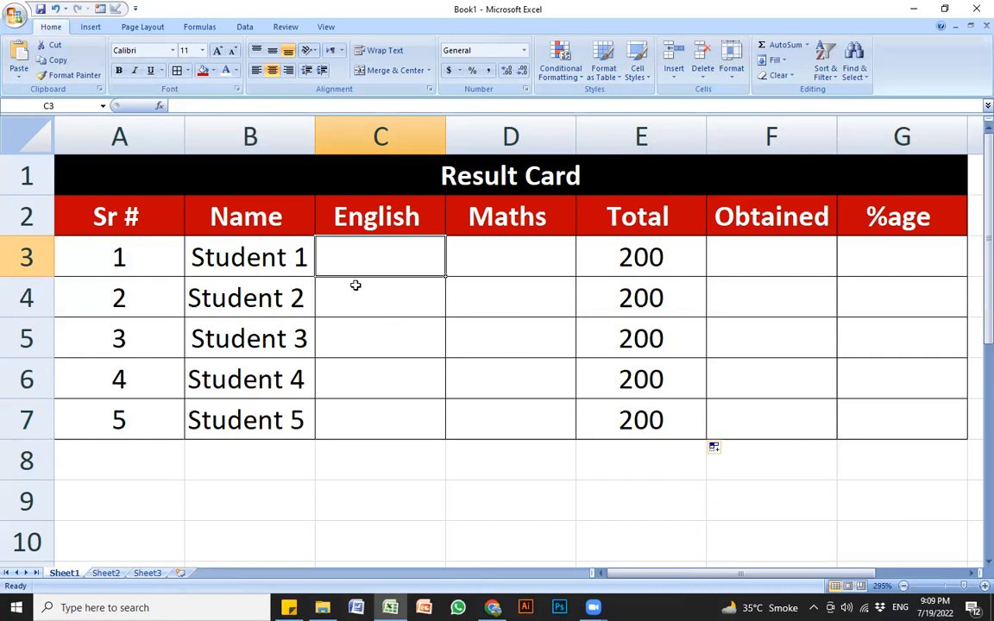
click(427, 342)
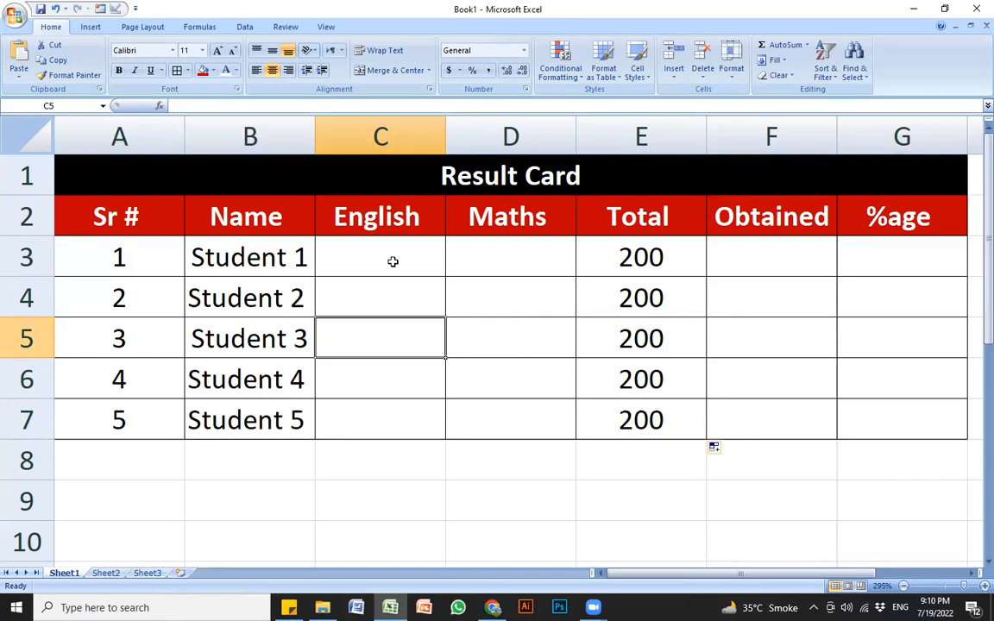
drag(393, 261, 490, 412)
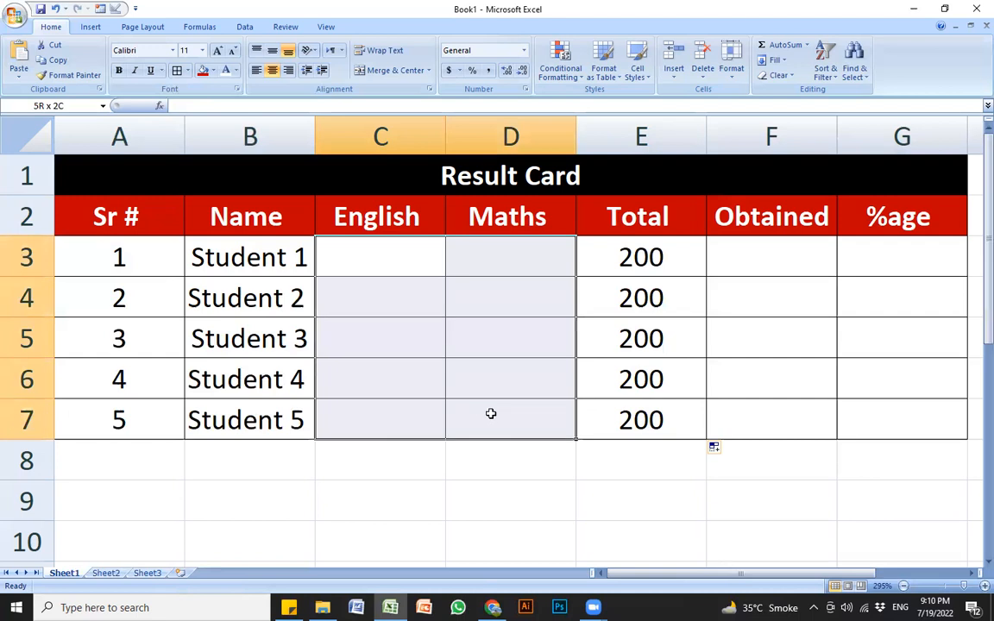
click(460, 344)
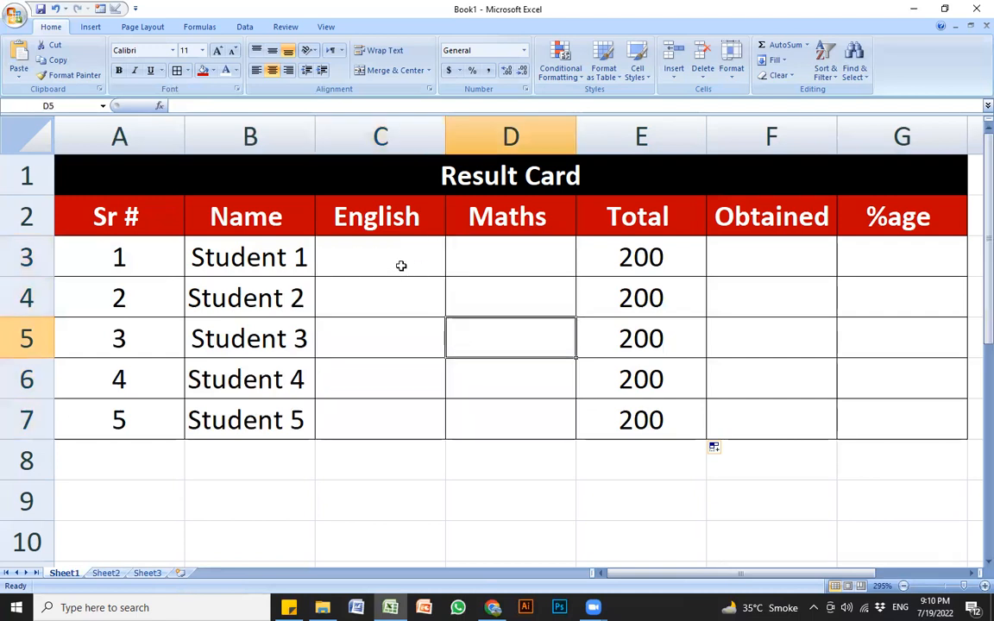
drag(408, 261, 508, 419)
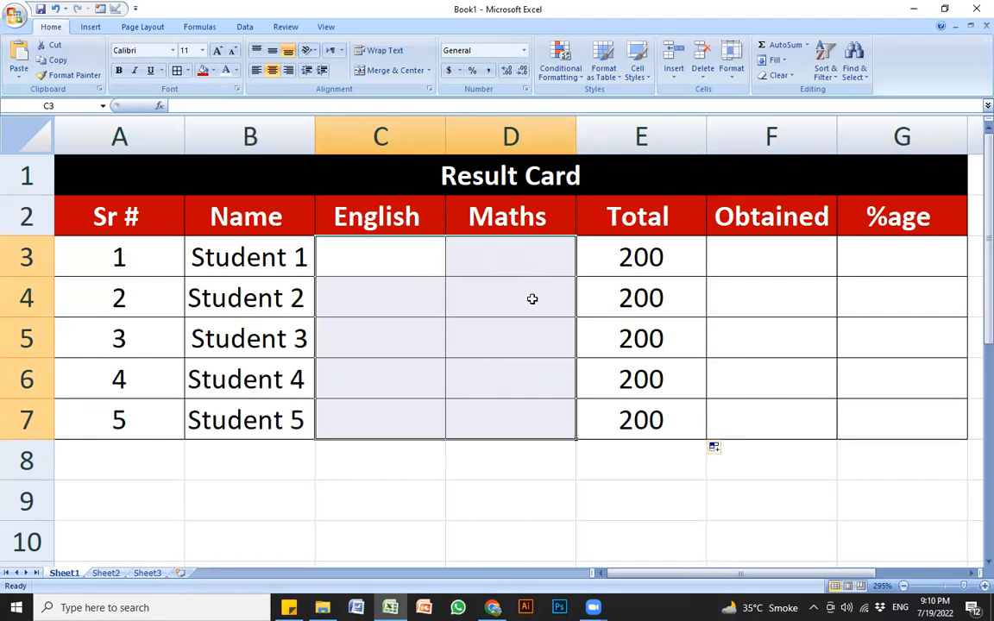
click(497, 346)
click(397, 262)
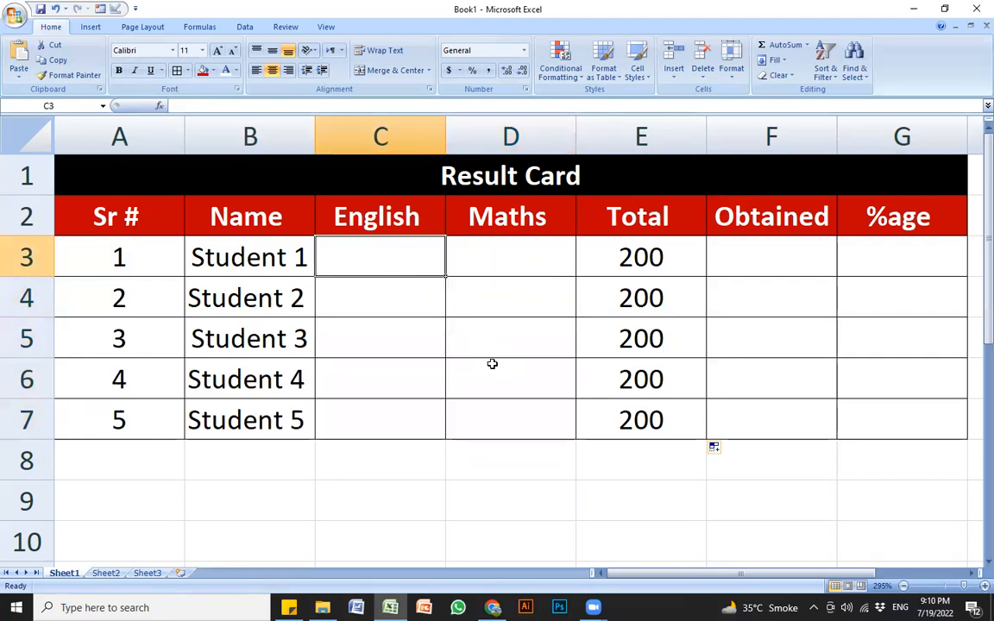
click(497, 378)
click(416, 272)
click(492, 386)
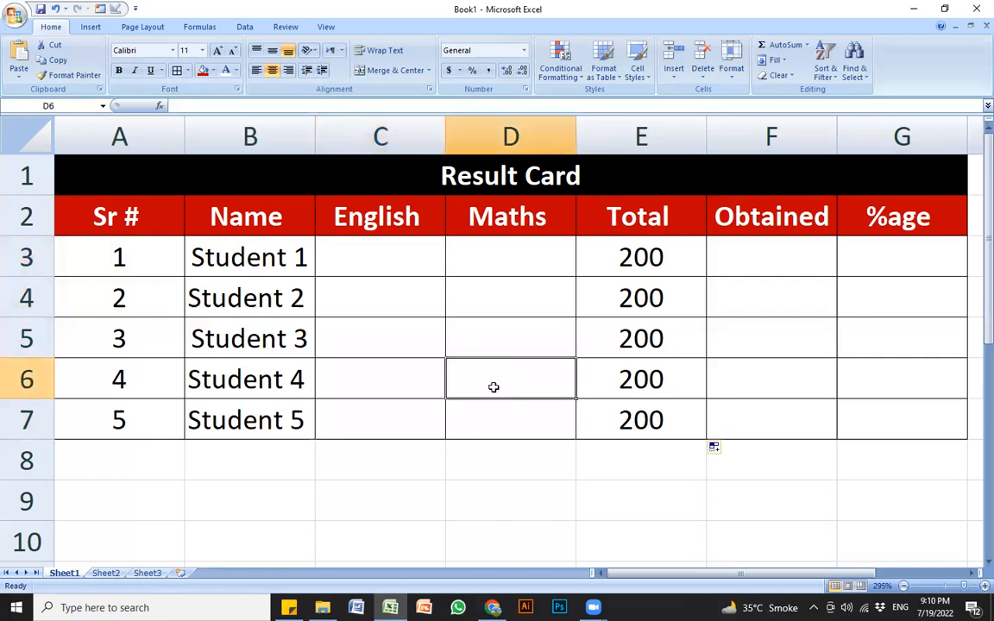
click(489, 424)
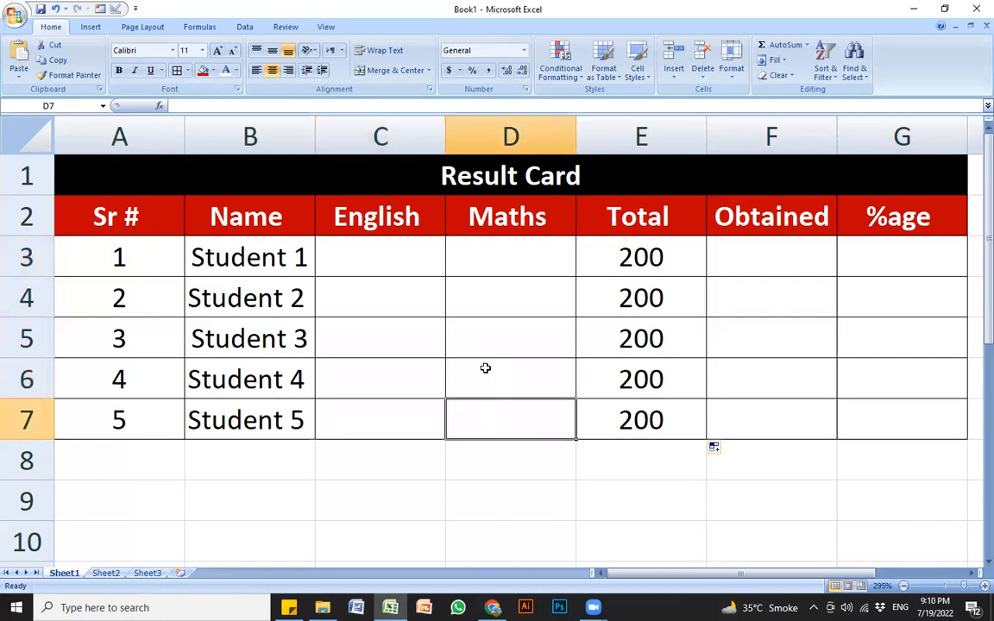
click(376, 259)
click(508, 415)
click(401, 276)
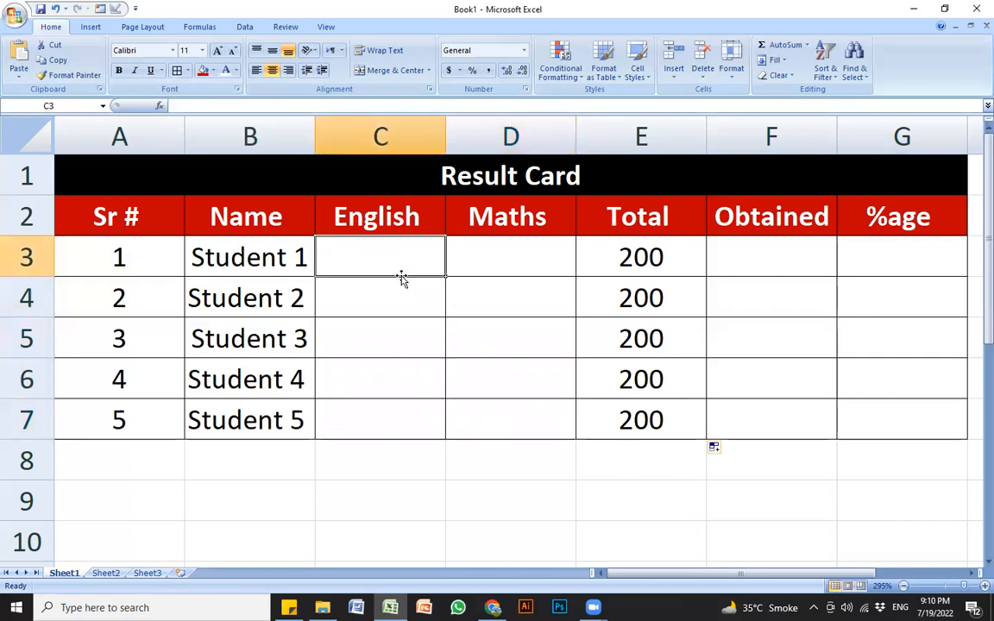
click(510, 393)
click(401, 275)
Step: Set up a Less Than conditional formatting rule for the English and Maths cells C3 to D7 with a threshold of 50
drag(401, 275, 500, 423)
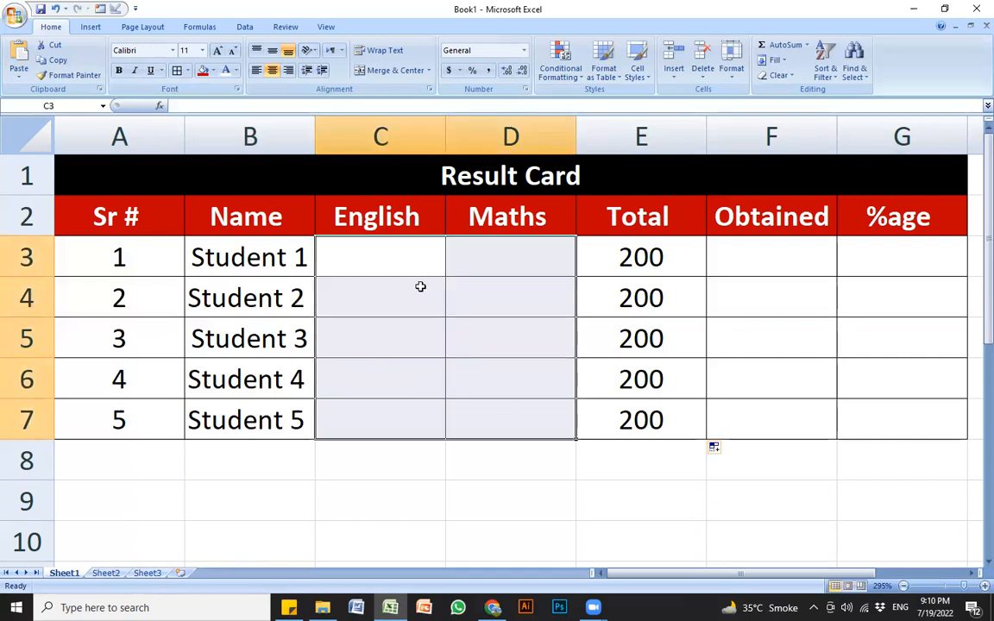
click(566, 76)
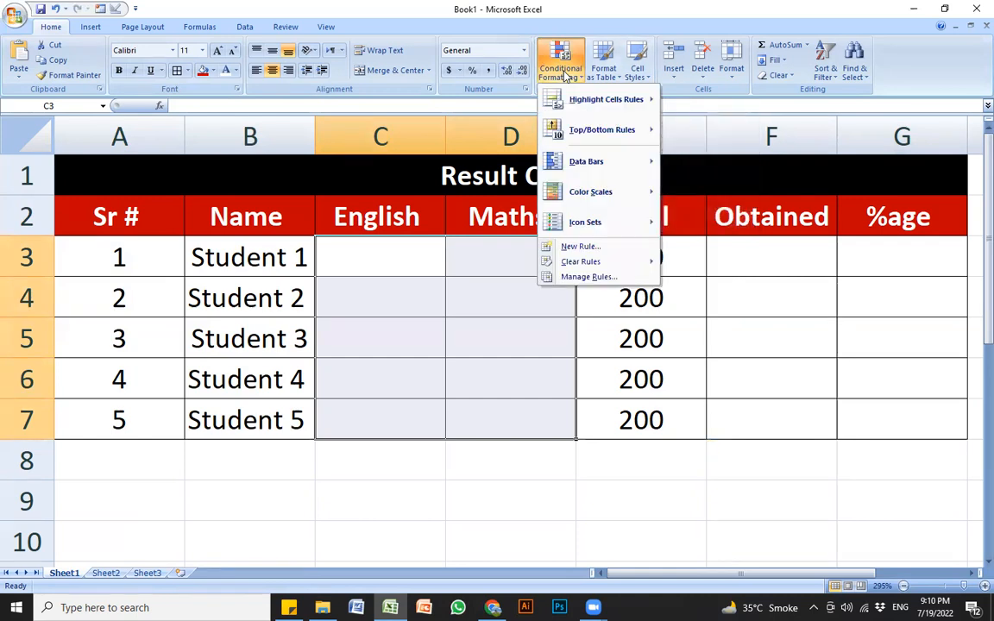
mouse_move(583, 100)
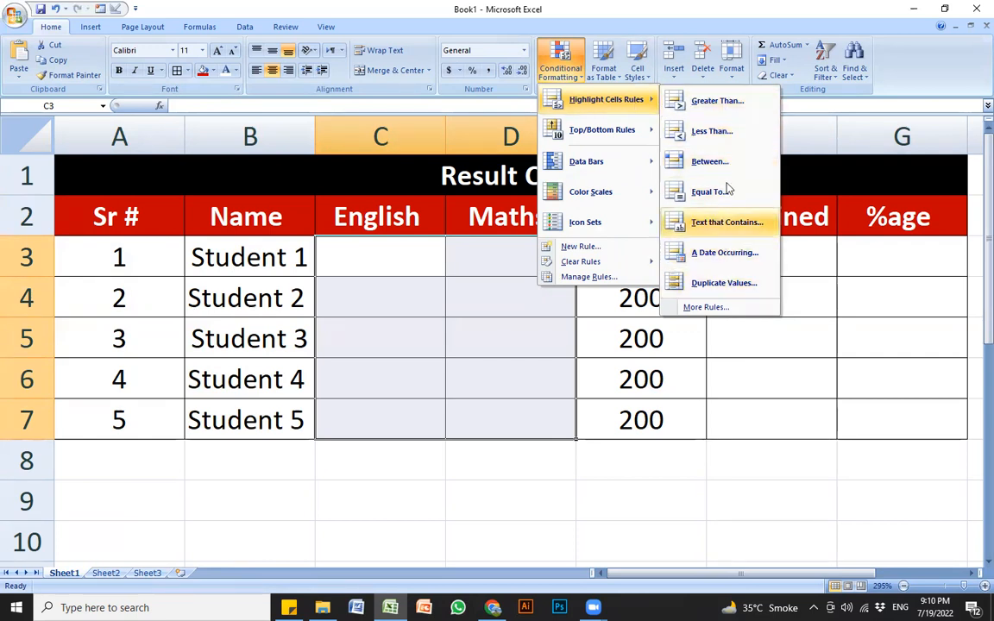
click(740, 137)
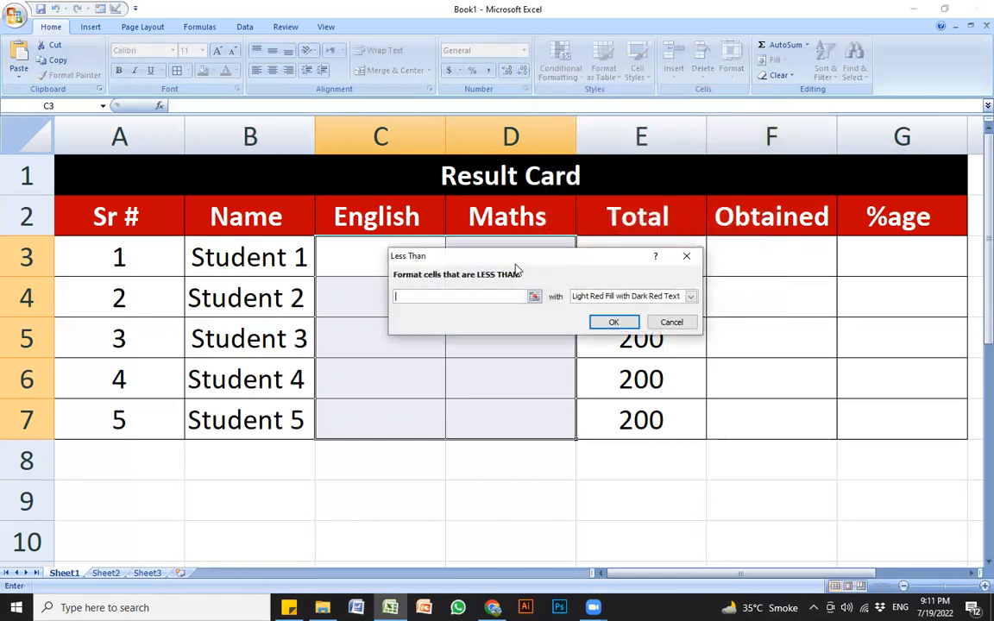
drag(509, 256, 491, 309)
click(455, 351)
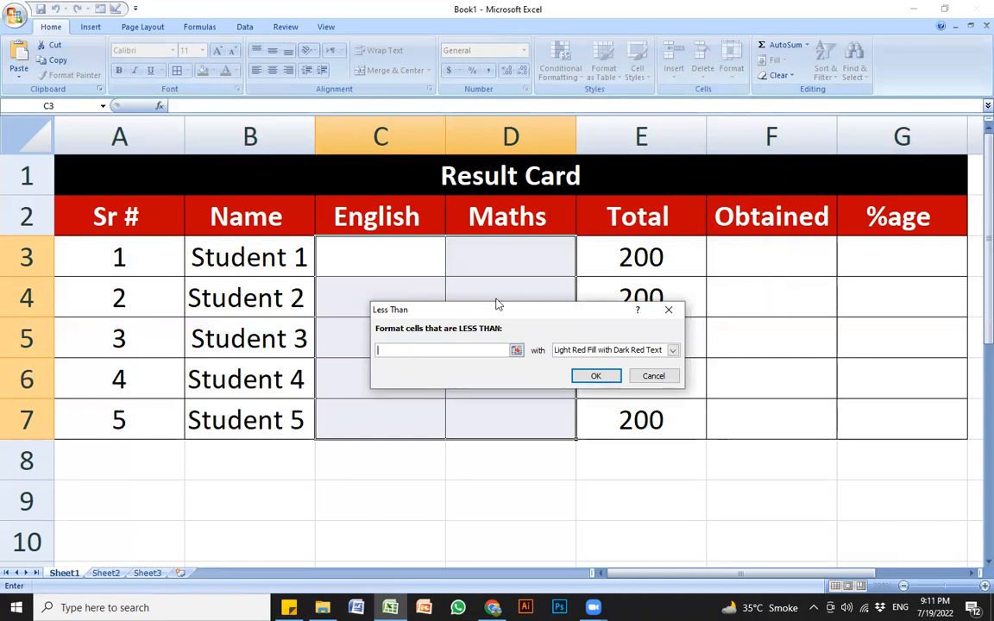
drag(497, 304, 574, 260)
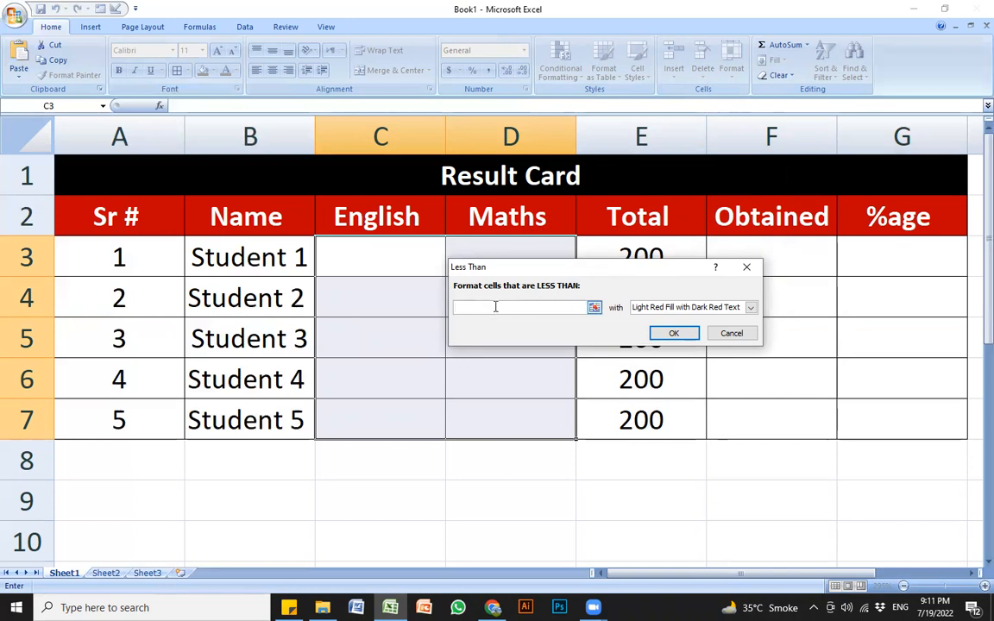
text(50)
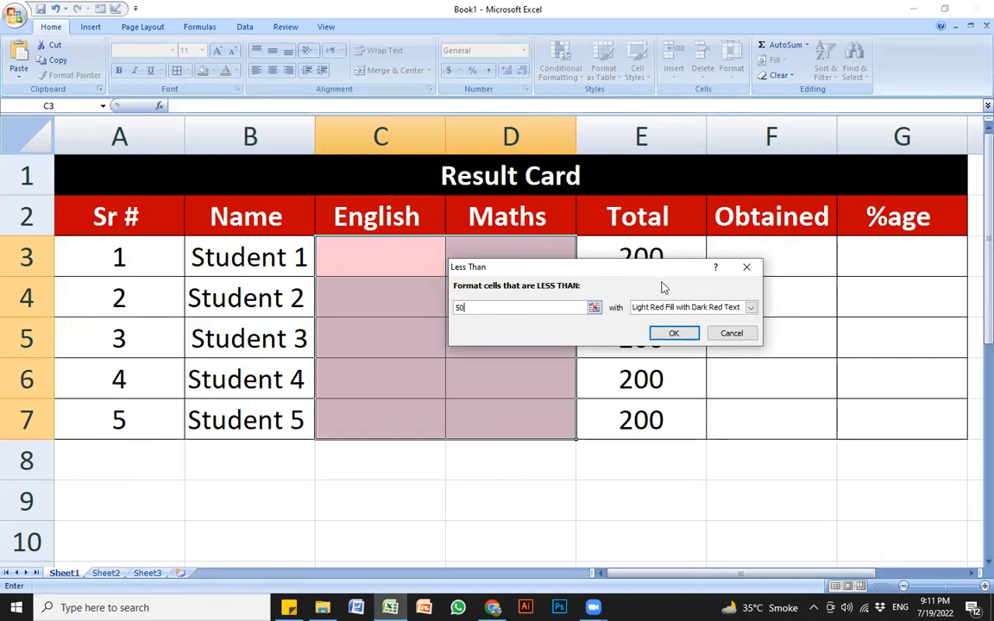
click(750, 309)
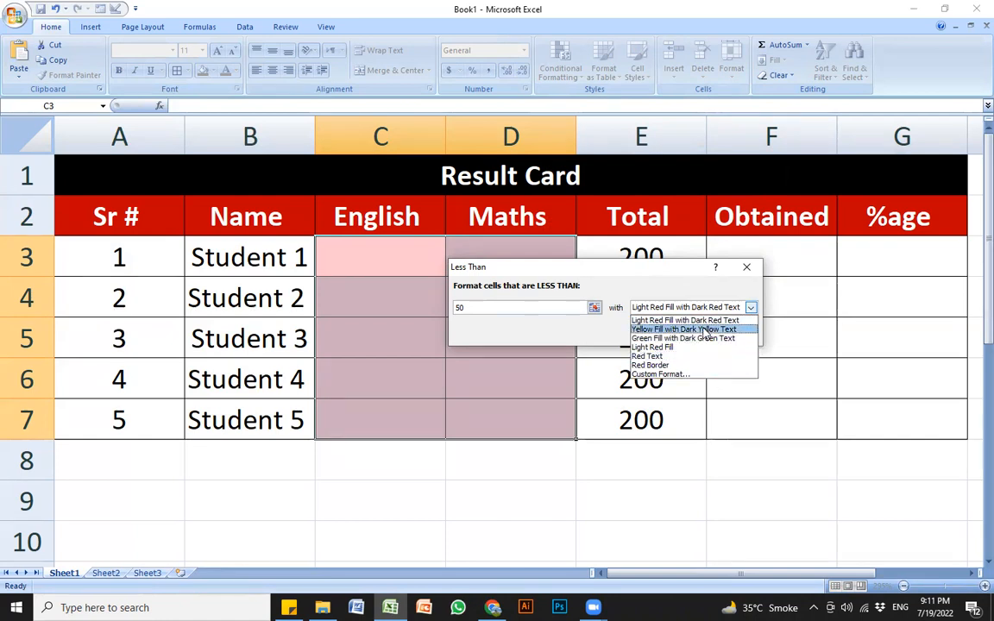
click(676, 377)
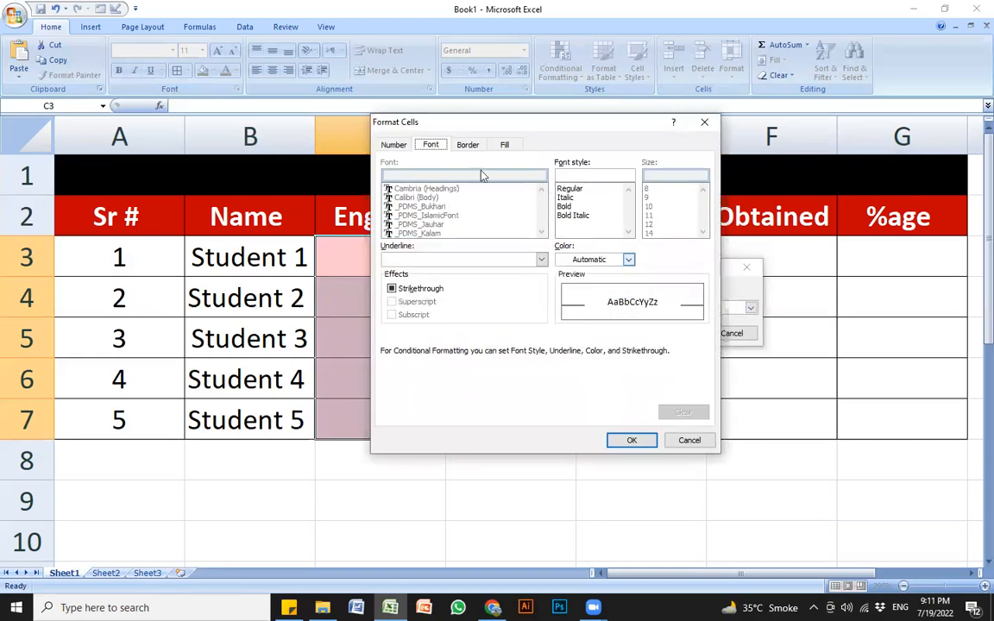
click(505, 145)
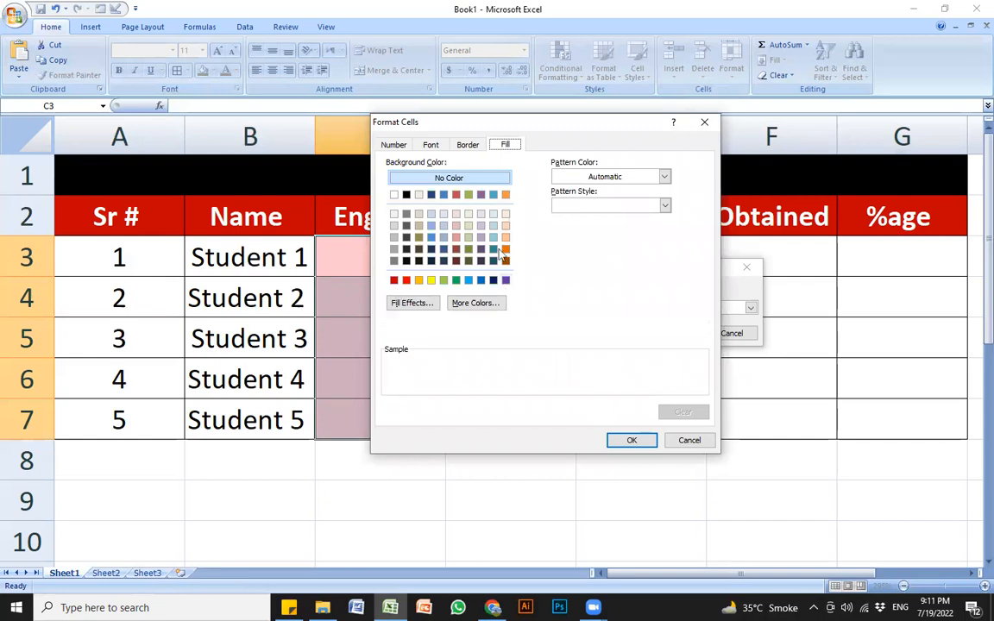
click(689, 439)
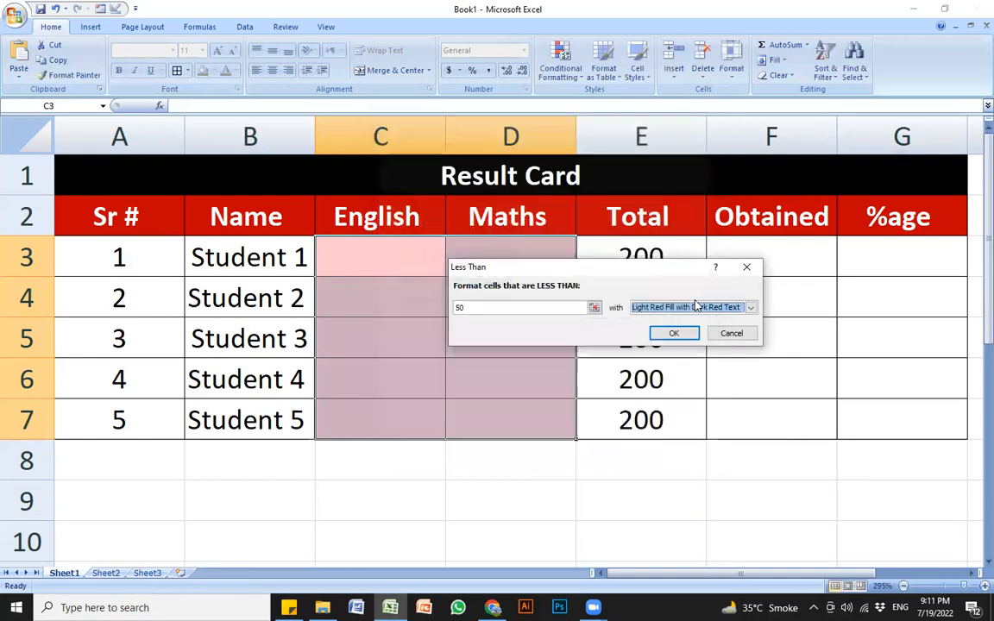
Step: Choose Light Red Fill with Dark Red Text as the rule's format and apply the rule to the marks cells
click(751, 307)
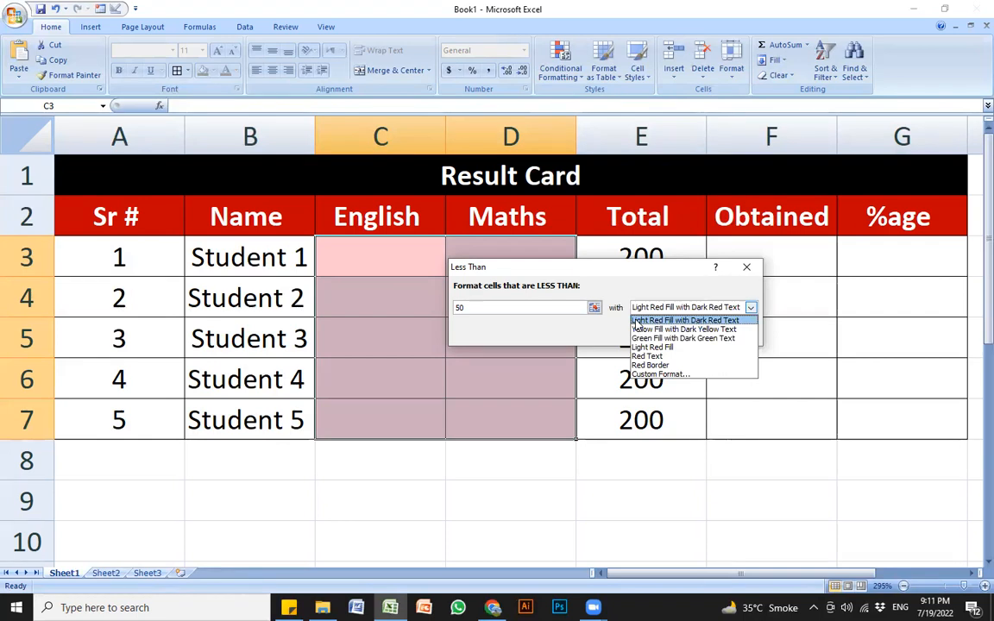
click(711, 323)
click(502, 307)
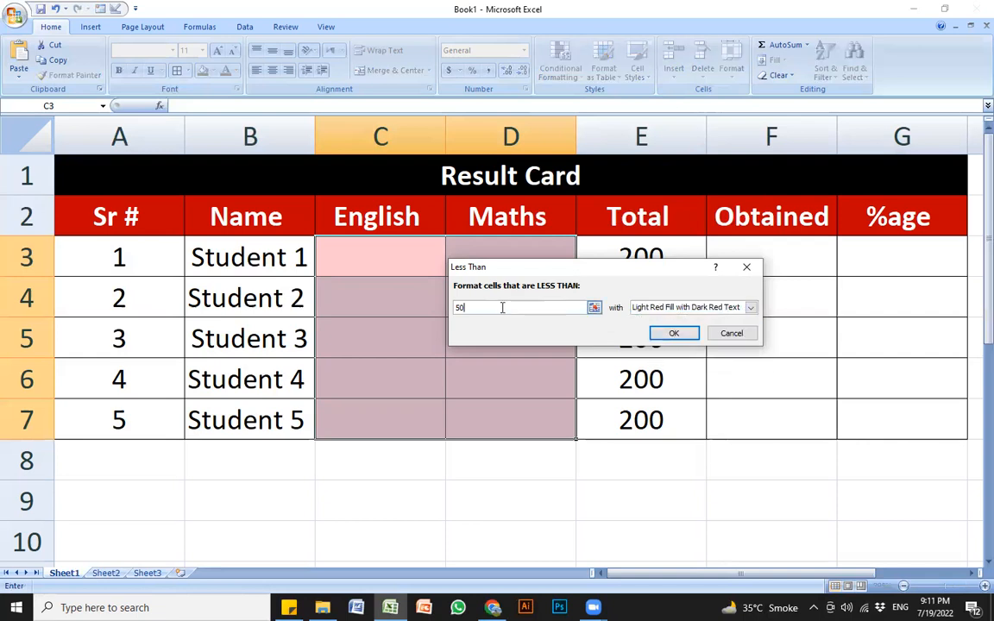
click(671, 334)
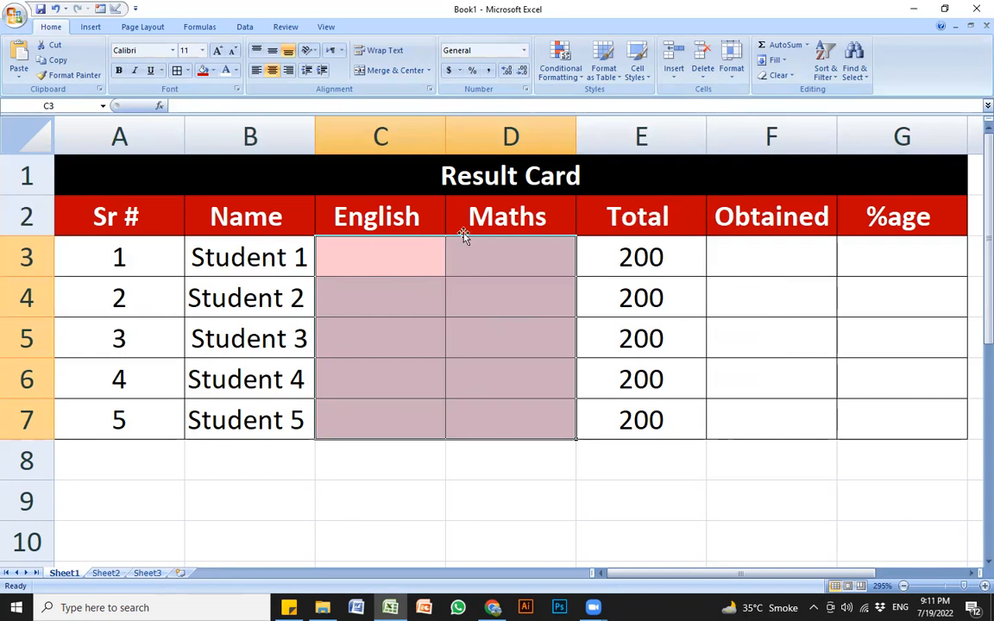
click(451, 328)
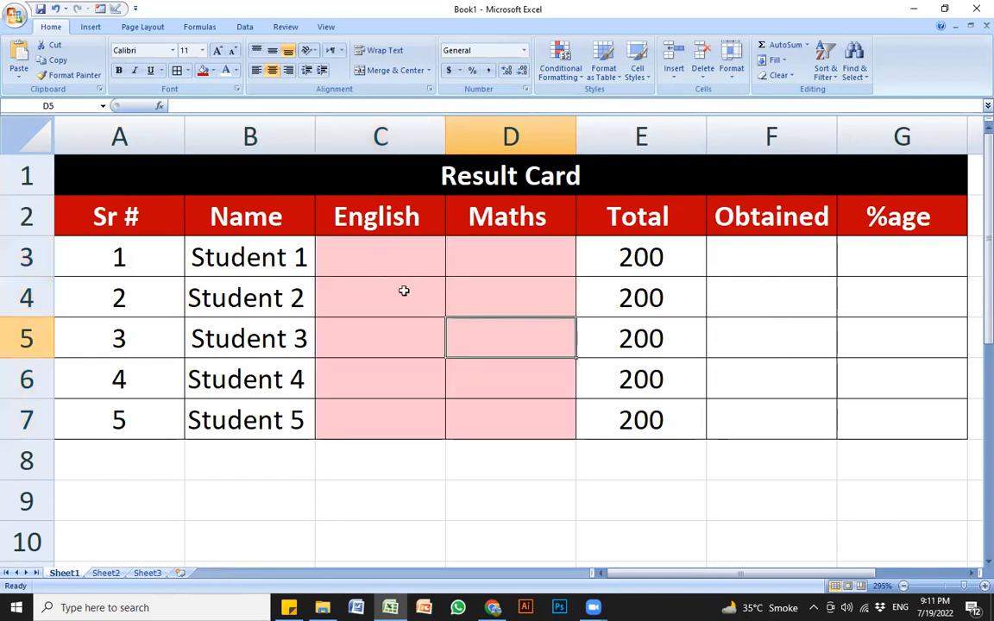
Step: Set up a Greater Than conditional formatting rule for the English and Maths cells C3 to D7 with a threshold of 79
drag(379, 260, 477, 372)
click(390, 268)
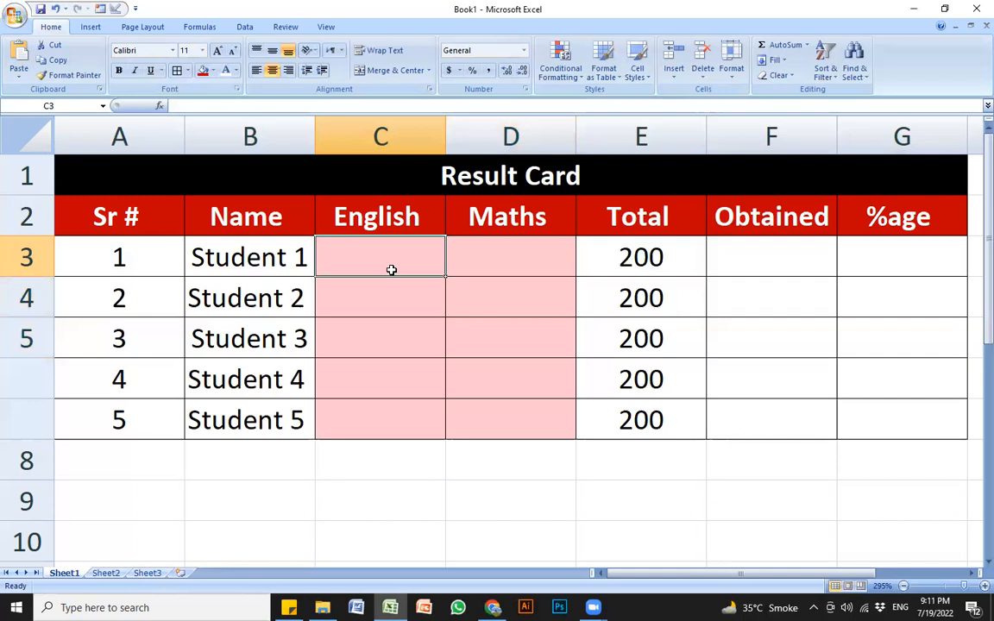
drag(390, 277, 509, 415)
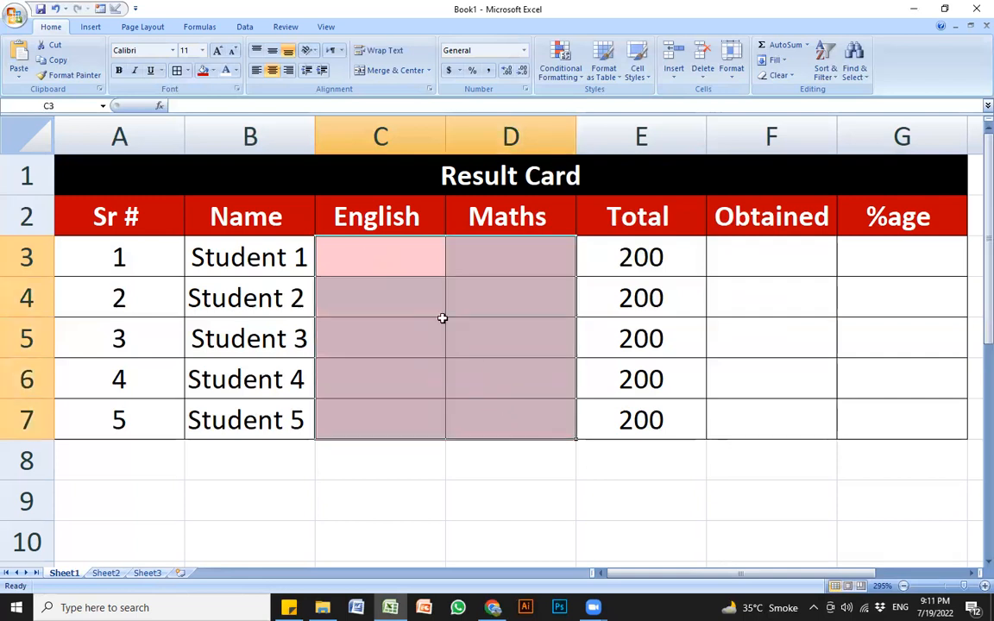
click(388, 262)
drag(388, 262, 504, 415)
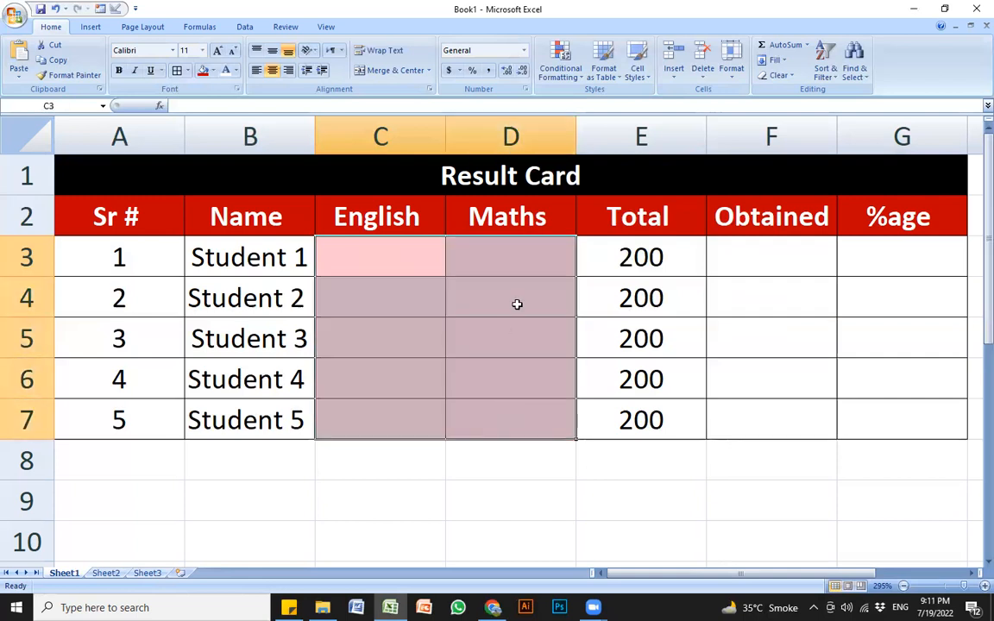
click(562, 76)
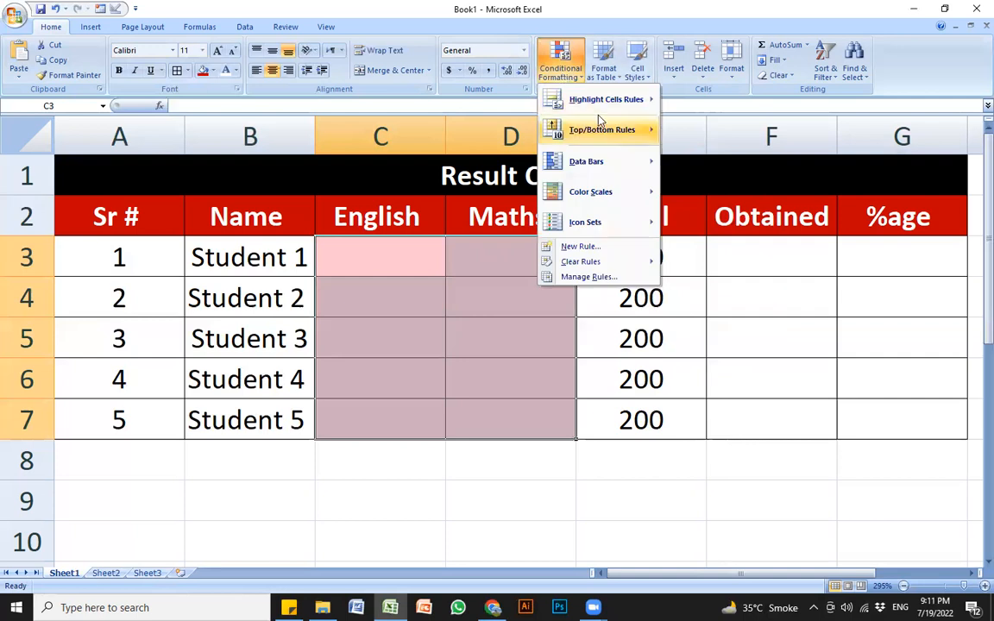
mouse_move(599, 104)
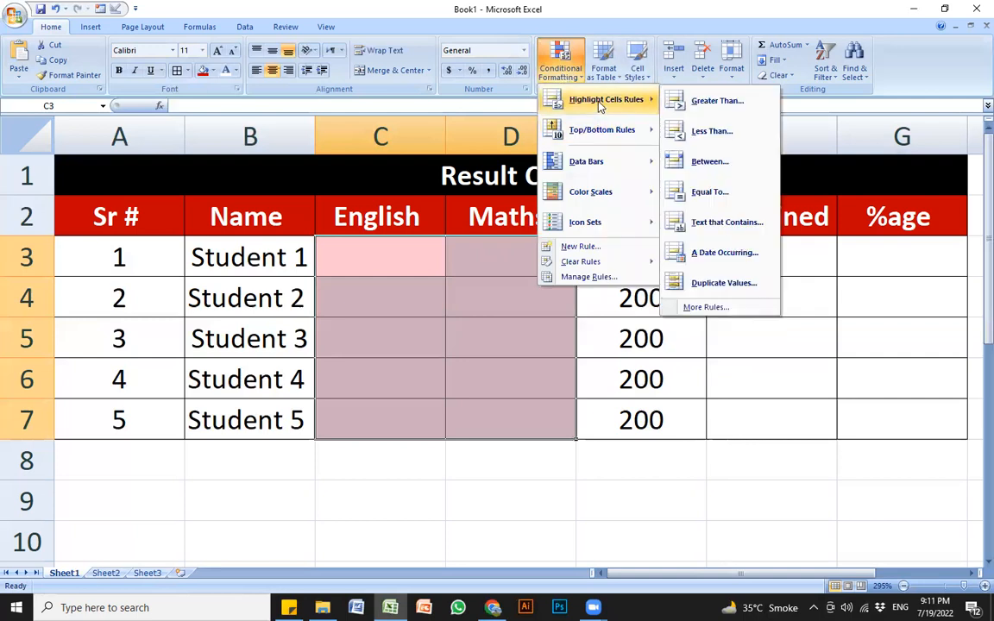
click(723, 102)
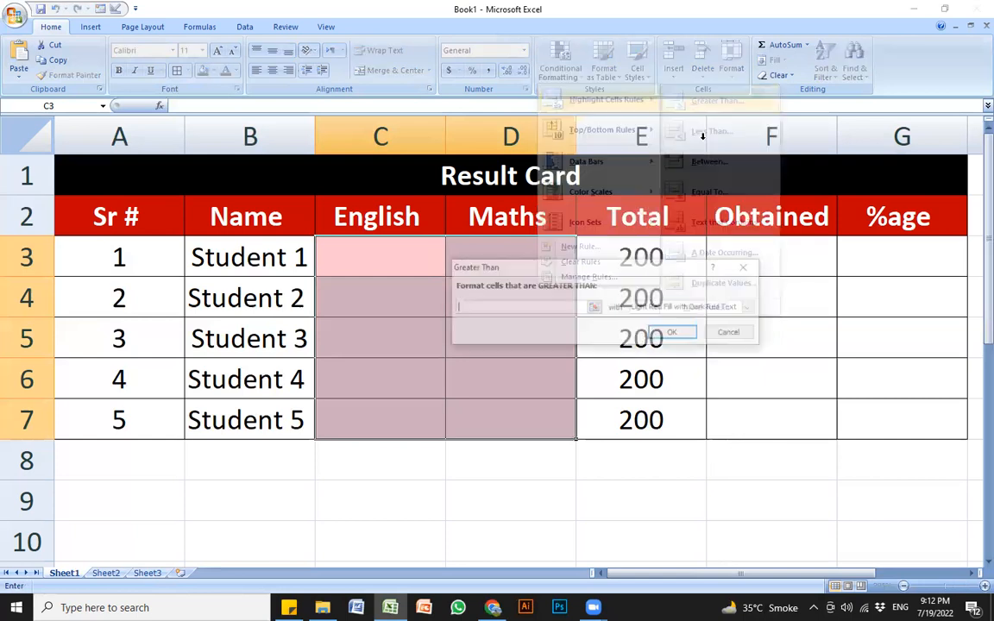
text(79)
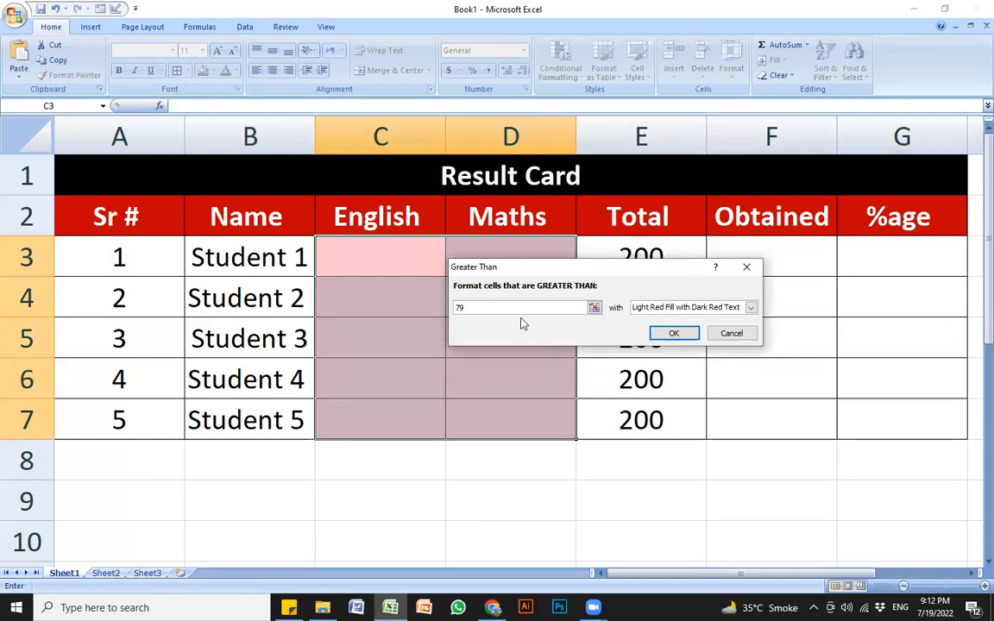
Step: Choose Green Fill with Dark Green Text as the Greater Than rule's format and apply it to the marks cells
click(690, 307)
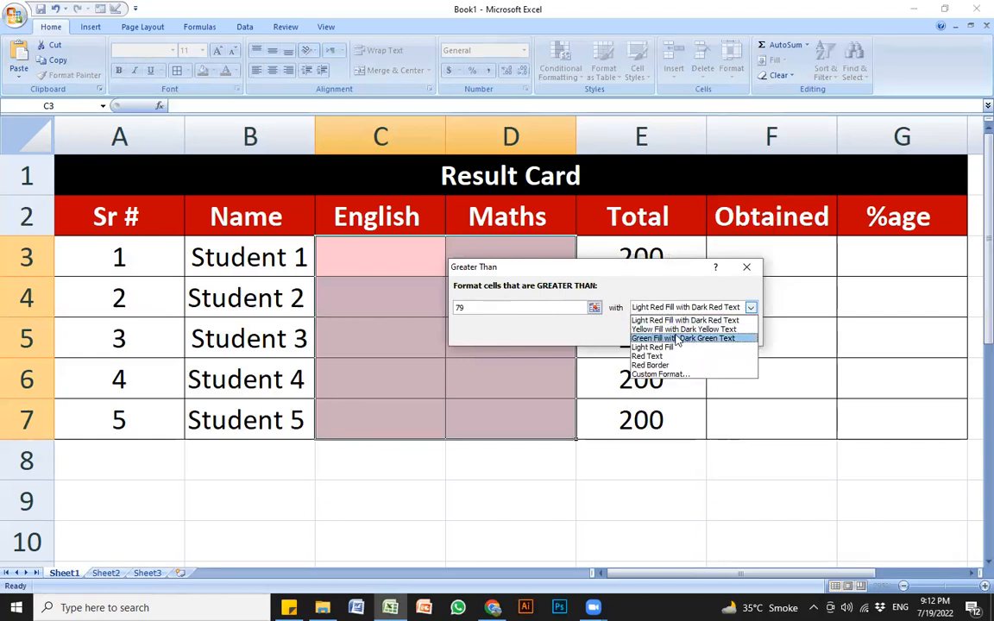
click(671, 338)
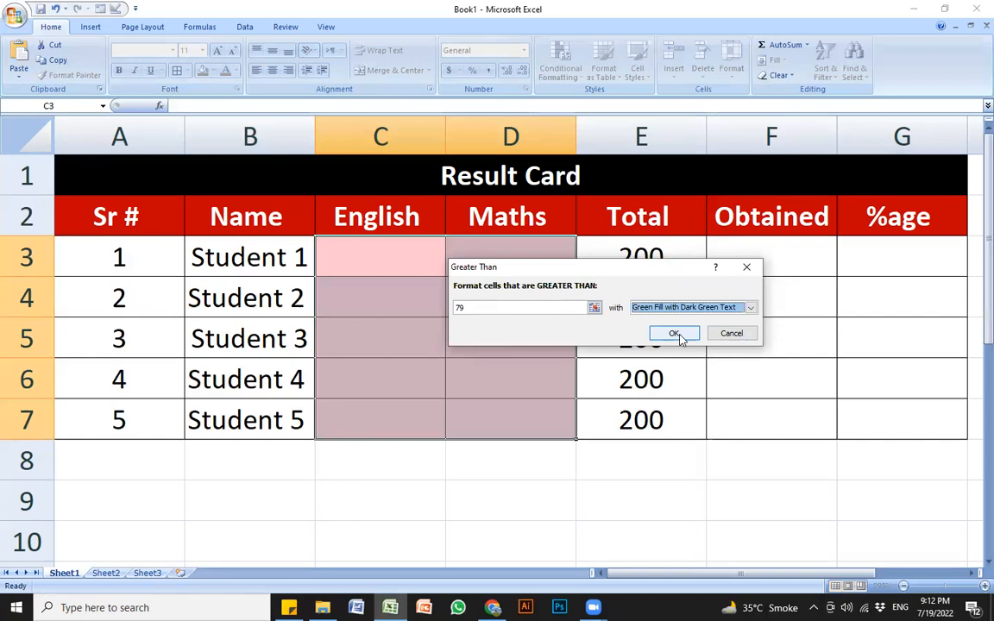
click(674, 335)
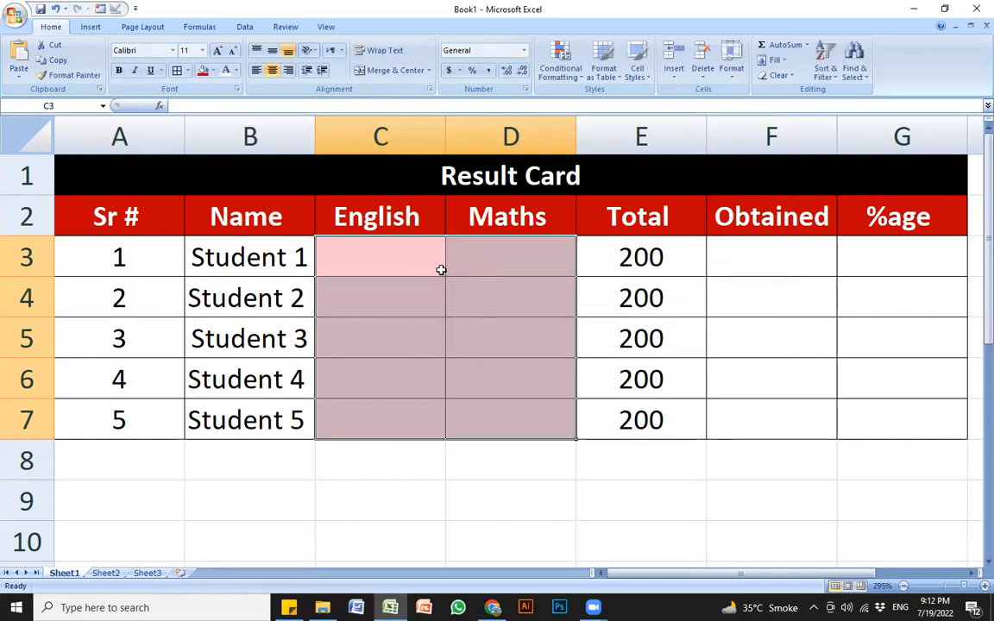
click(471, 319)
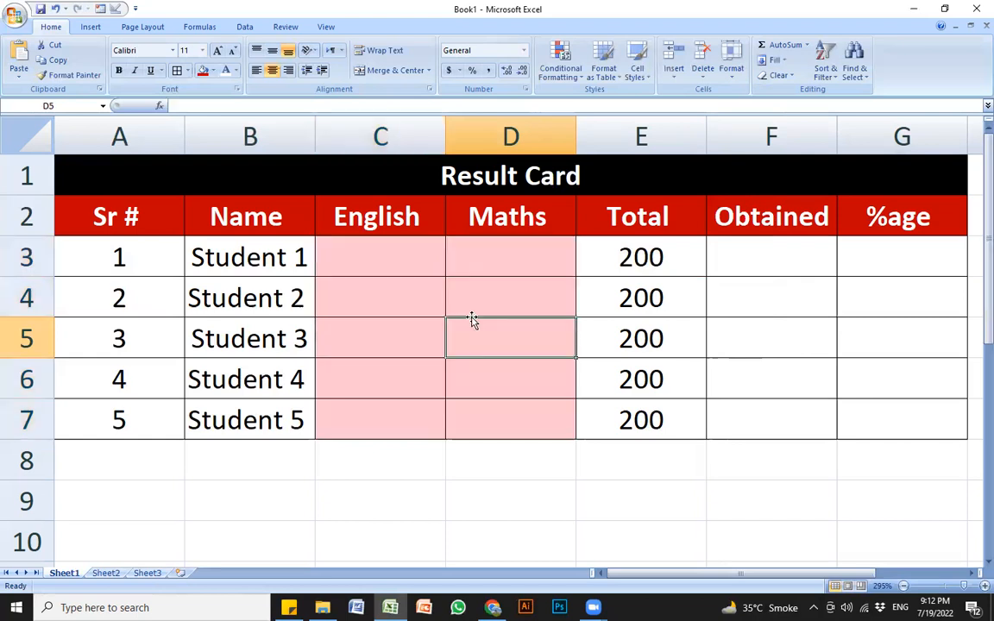
Step: Enter the English marks 78, 79, 80, 45 and 34 for Students 1 to 5 in cells C3 to C7
click(406, 261)
text(78)
key(Return)
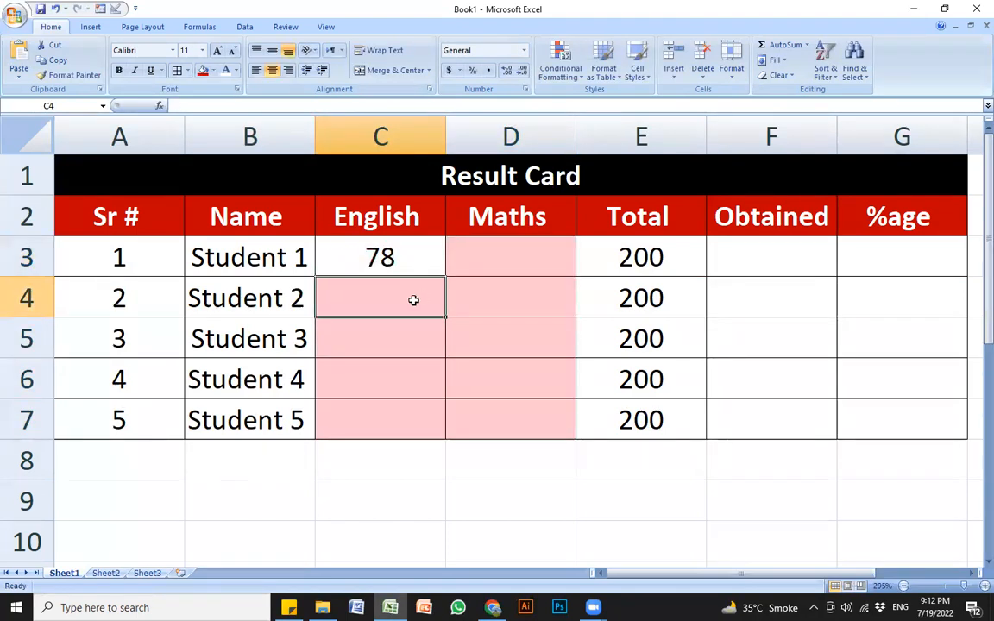
text(79)
key(Return)
text(80)
key(Return)
click(398, 343)
click(412, 369)
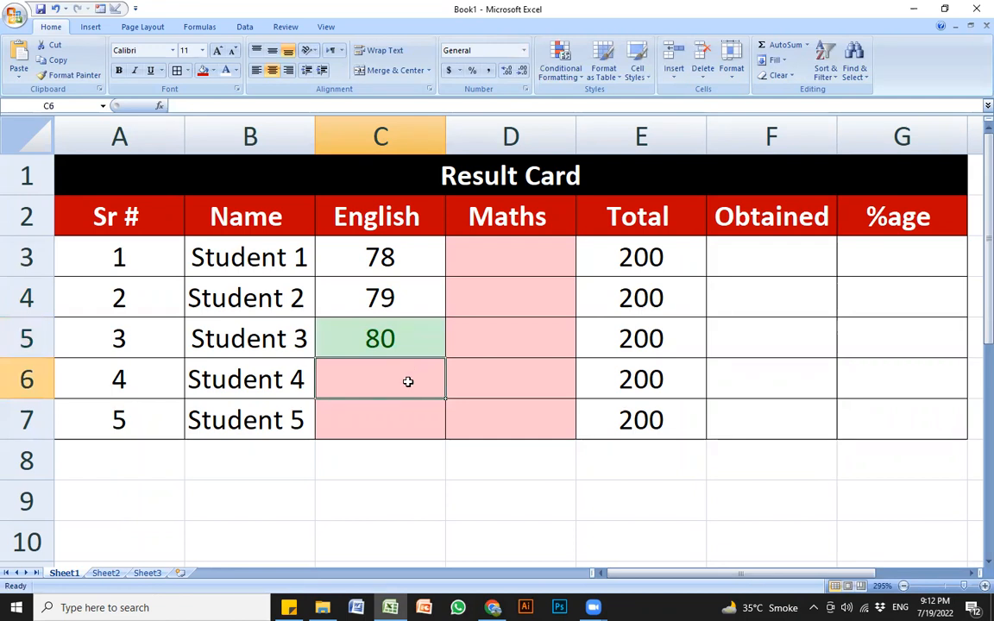
text(45)
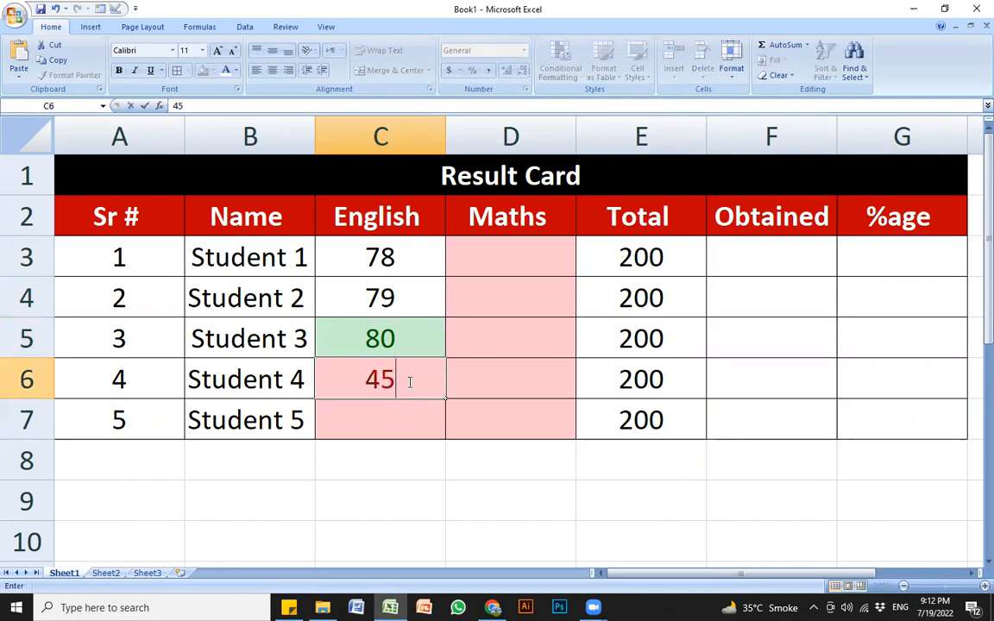
key(Return)
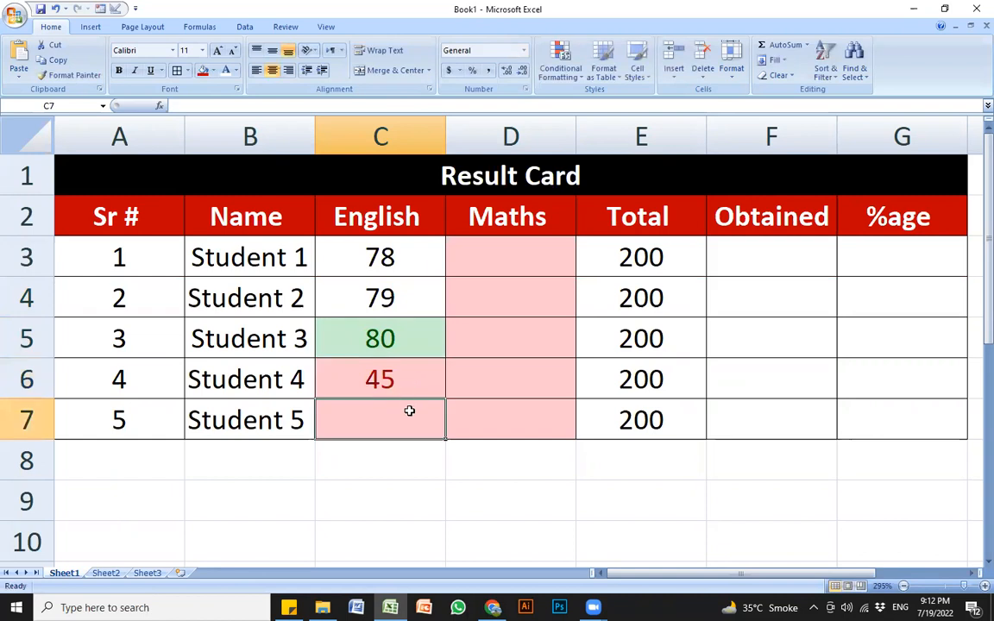
text(34)
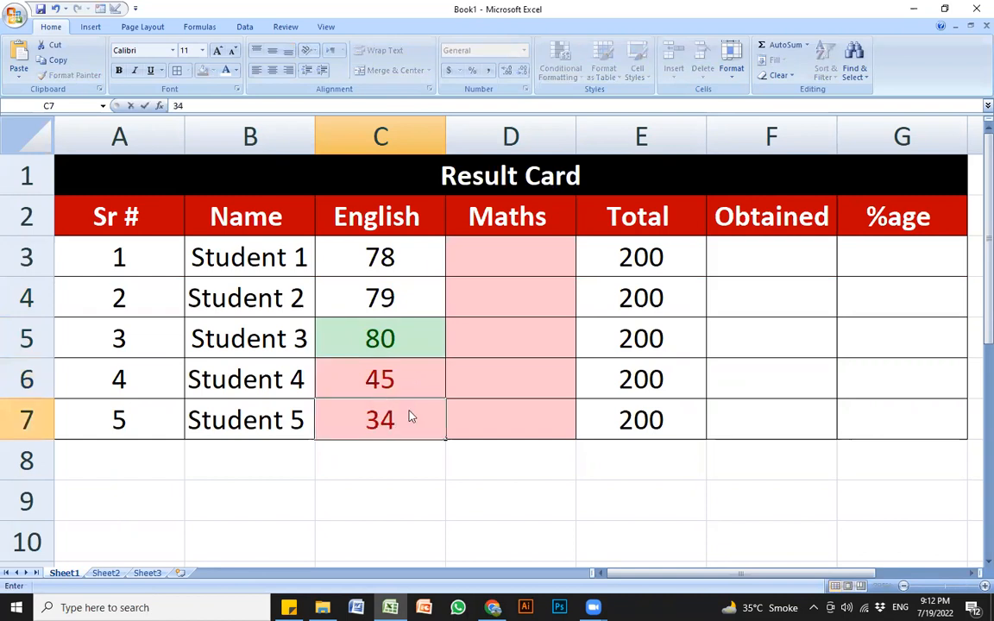
key(Return)
Step: Enter the Maths marks 90, 95, 54, 76 and 45 for Students 1 to 5 in cells D3 to D7
click(535, 251)
text(90)
key(Return)
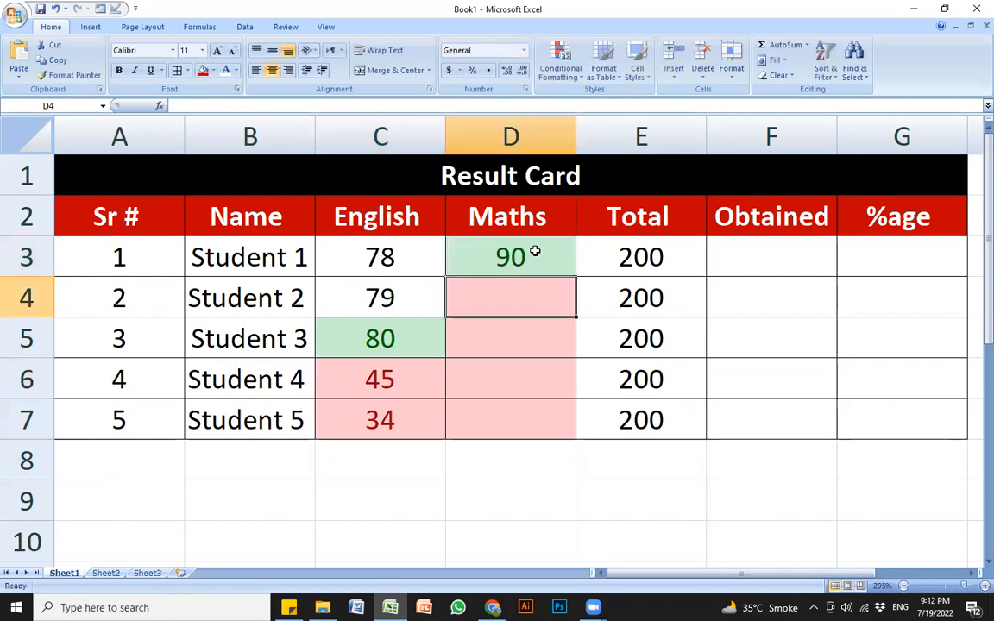
text(95)
key(Return)
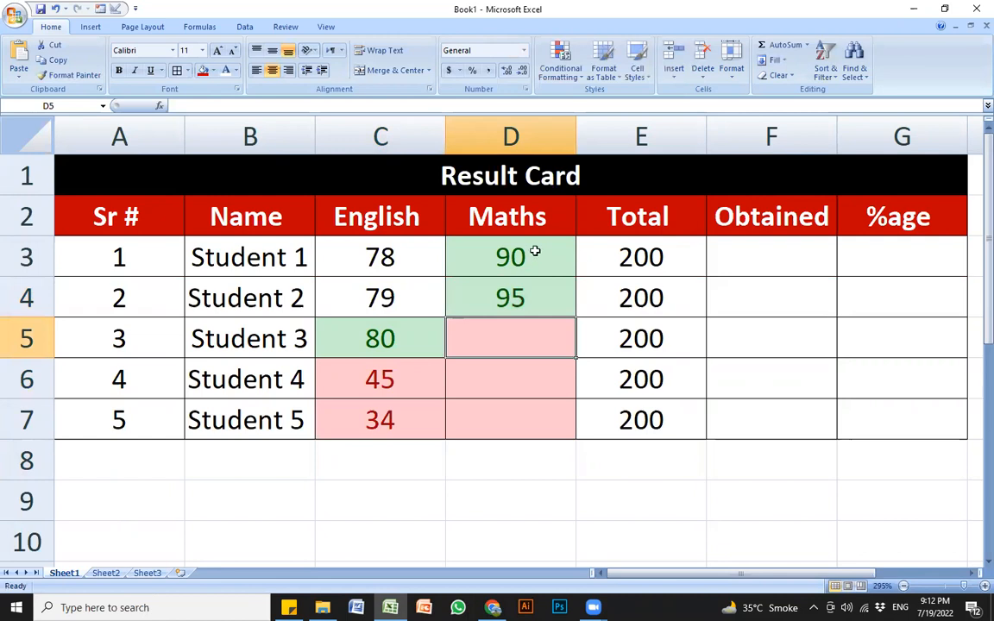
text(54)
key(Return)
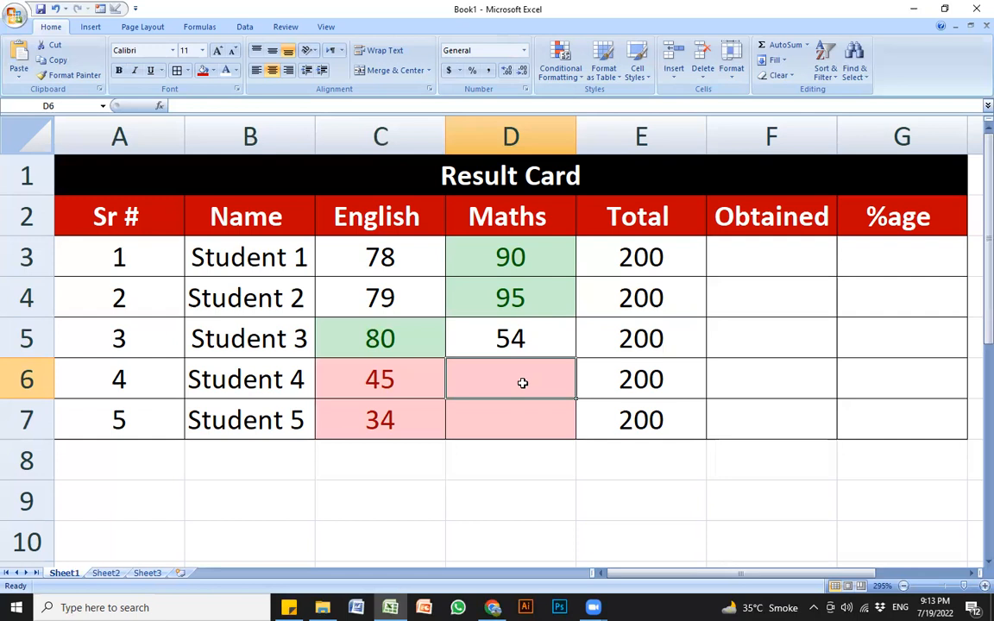
text(76)
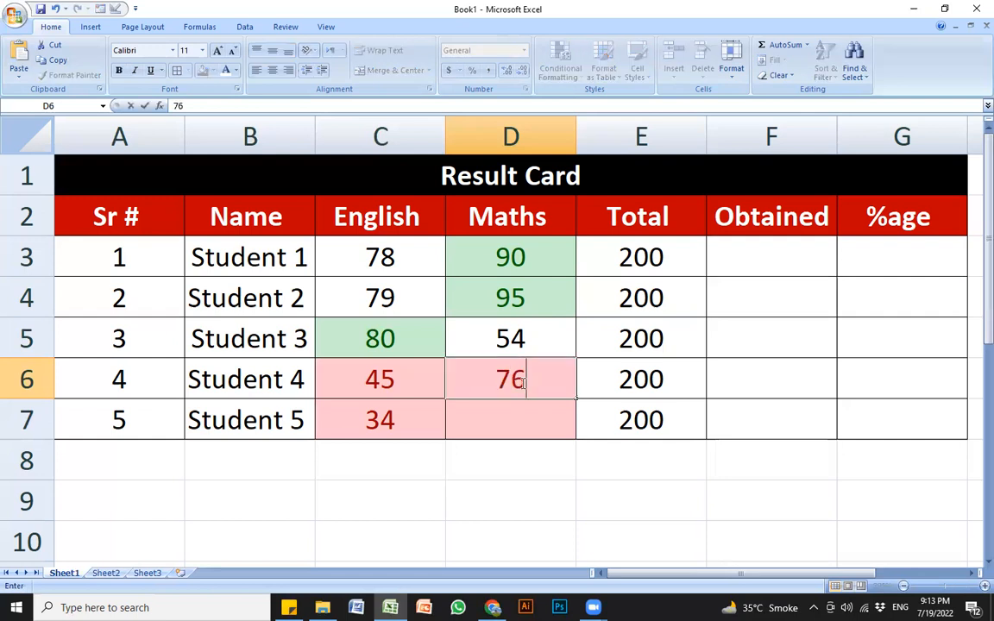
key(Return)
text(4)
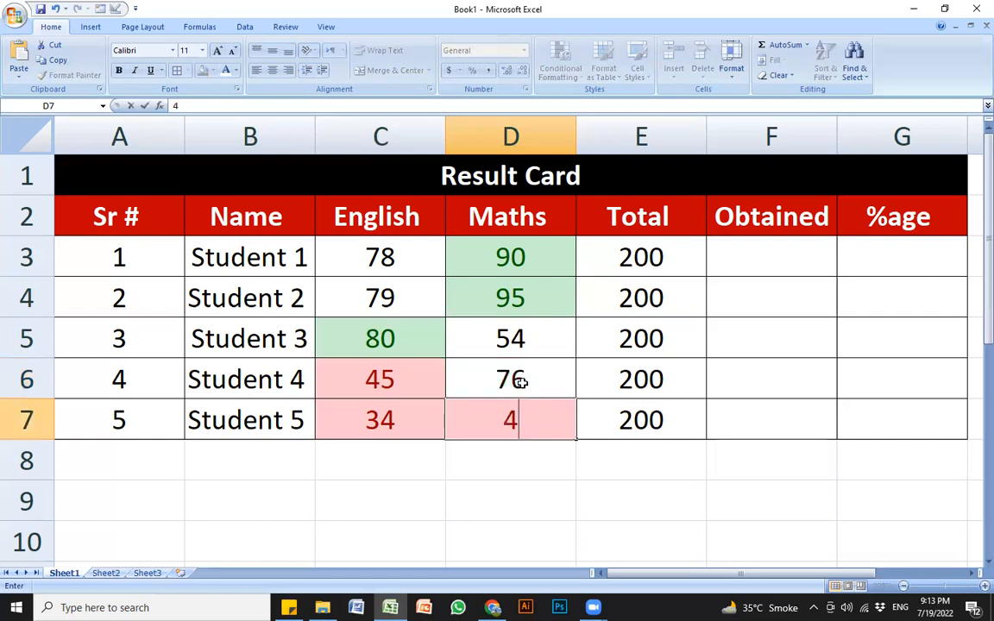
text(5)
key(Return)
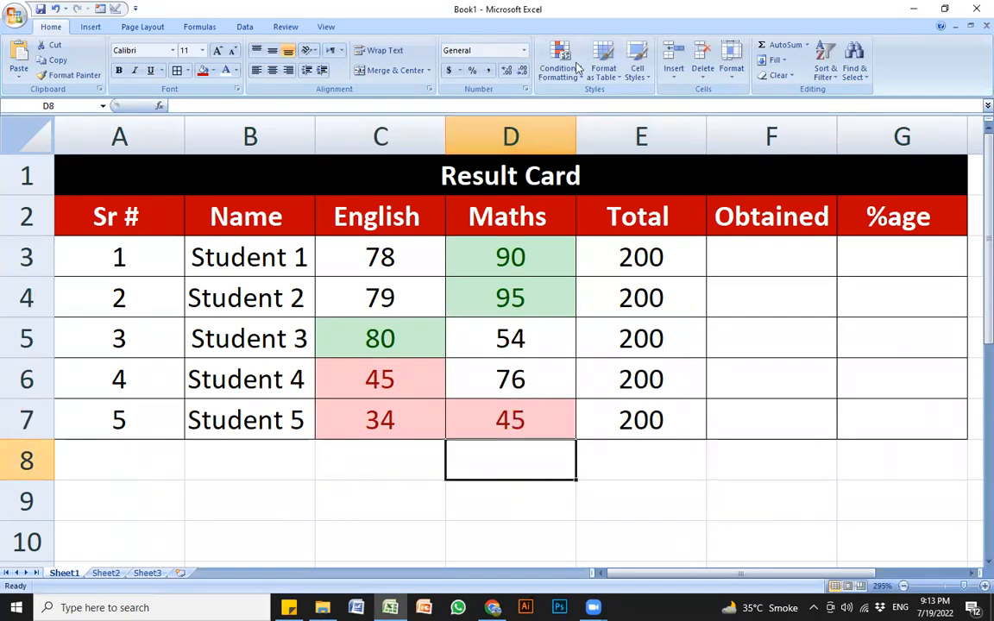
click(536, 419)
click(645, 342)
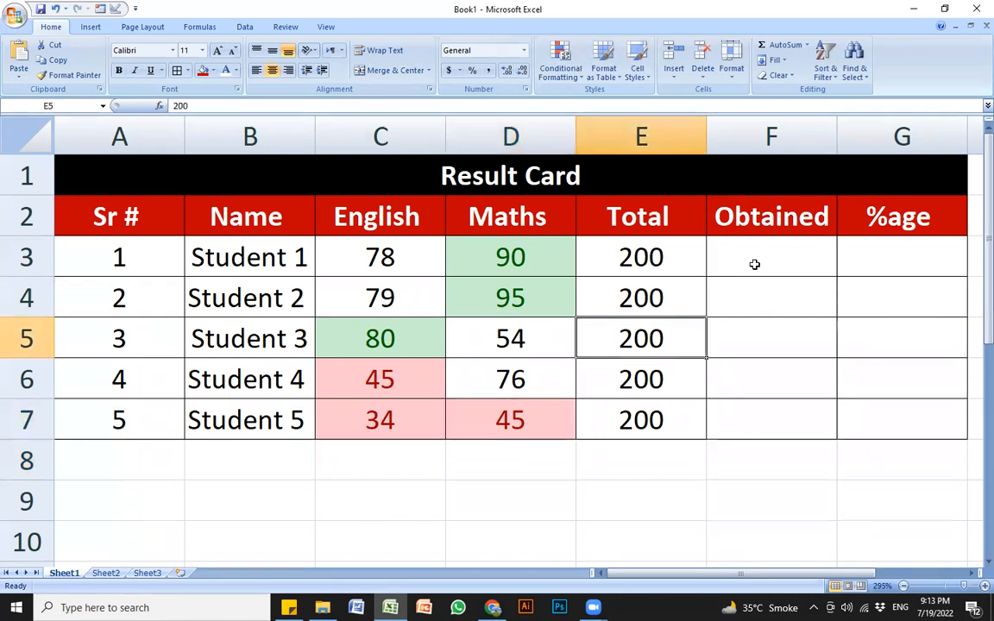
click(769, 252)
click(753, 353)
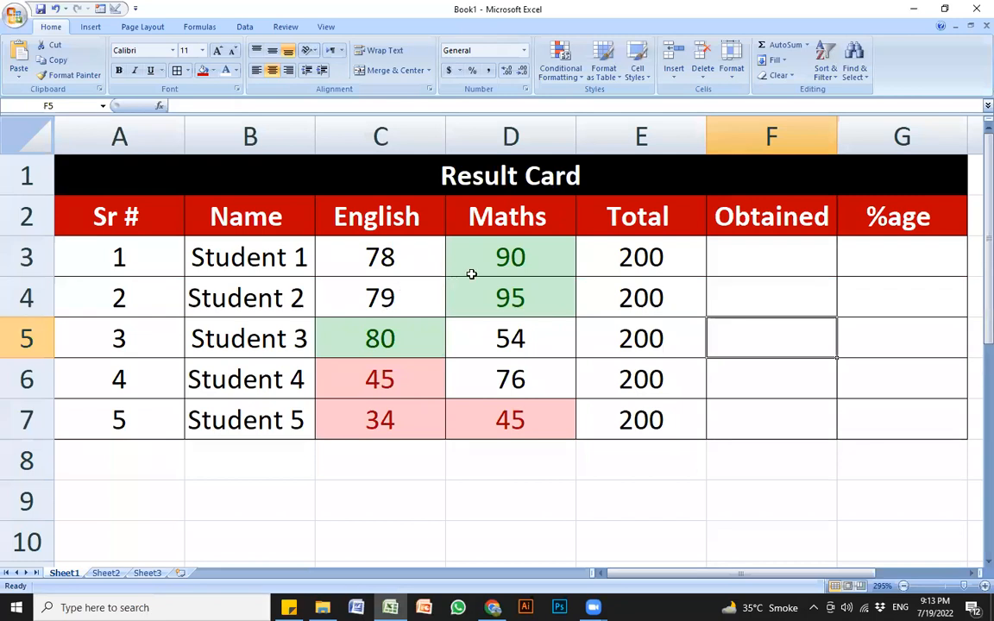
click(520, 411)
click(405, 258)
click(463, 255)
click(507, 412)
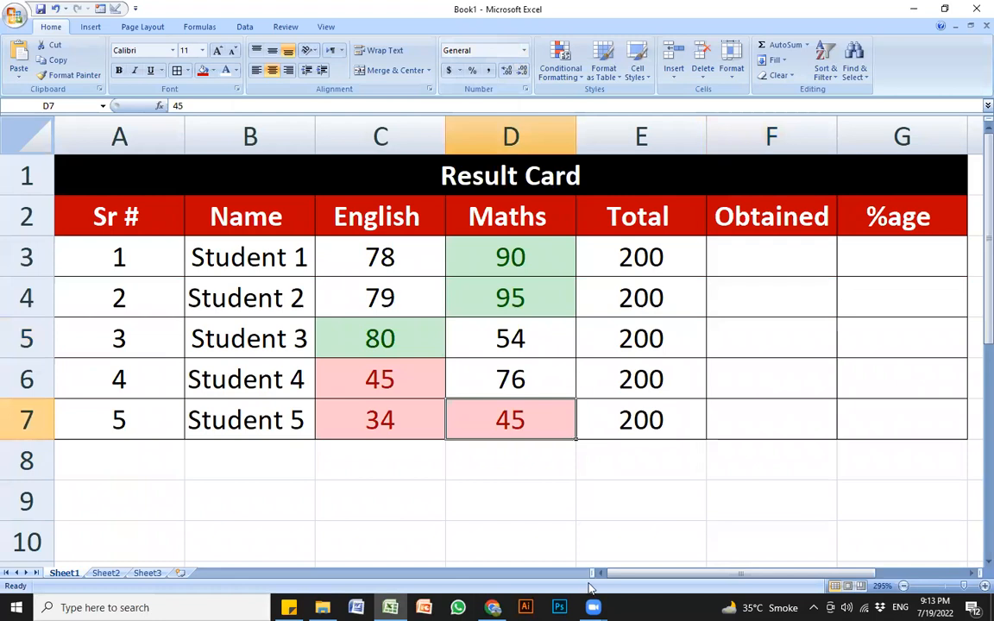
mouse_move(593, 606)
click(579, 337)
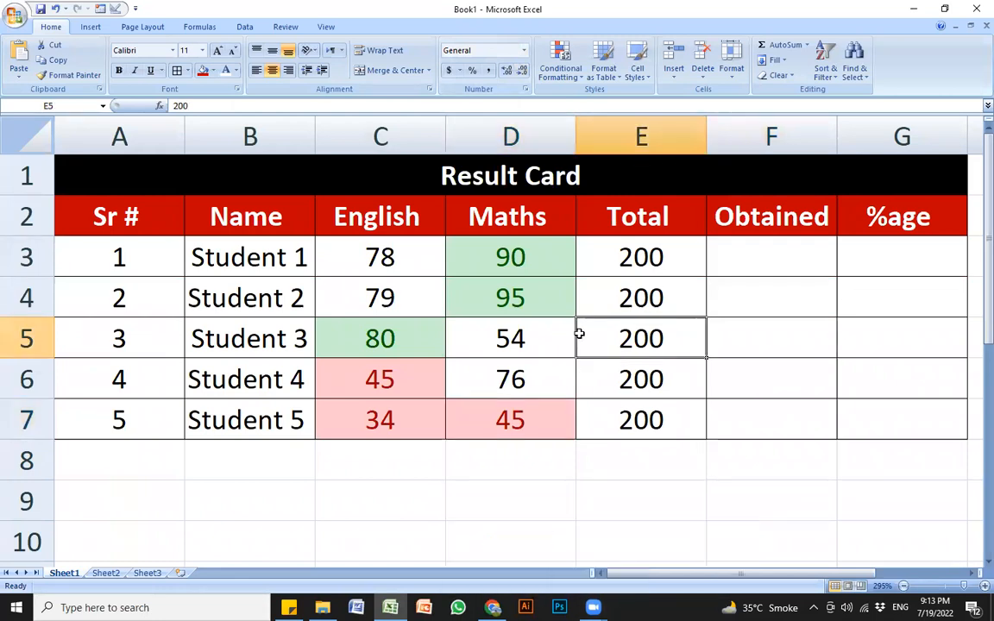
click(559, 308)
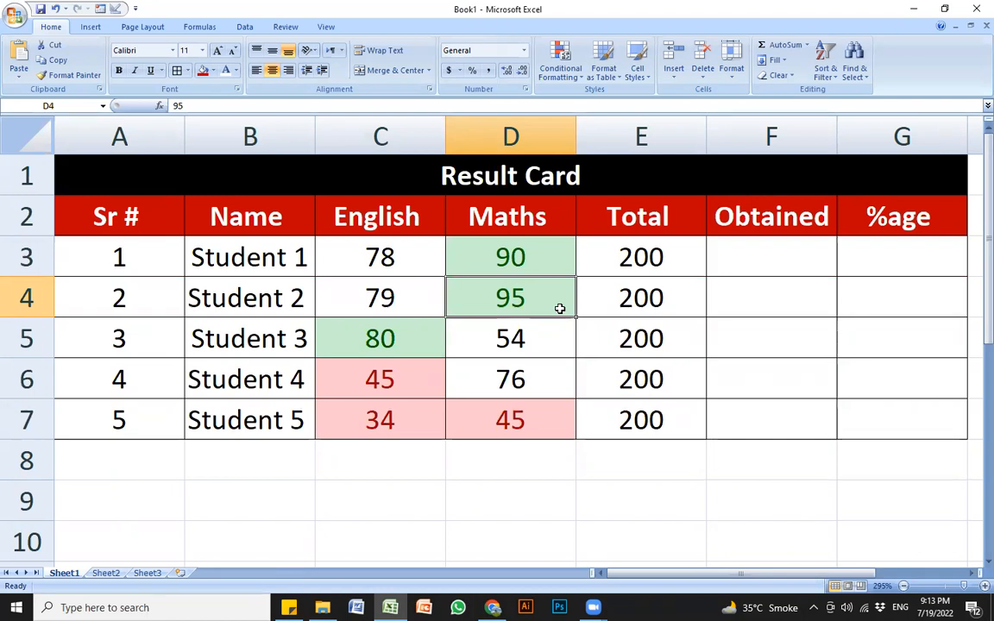
click(883, 22)
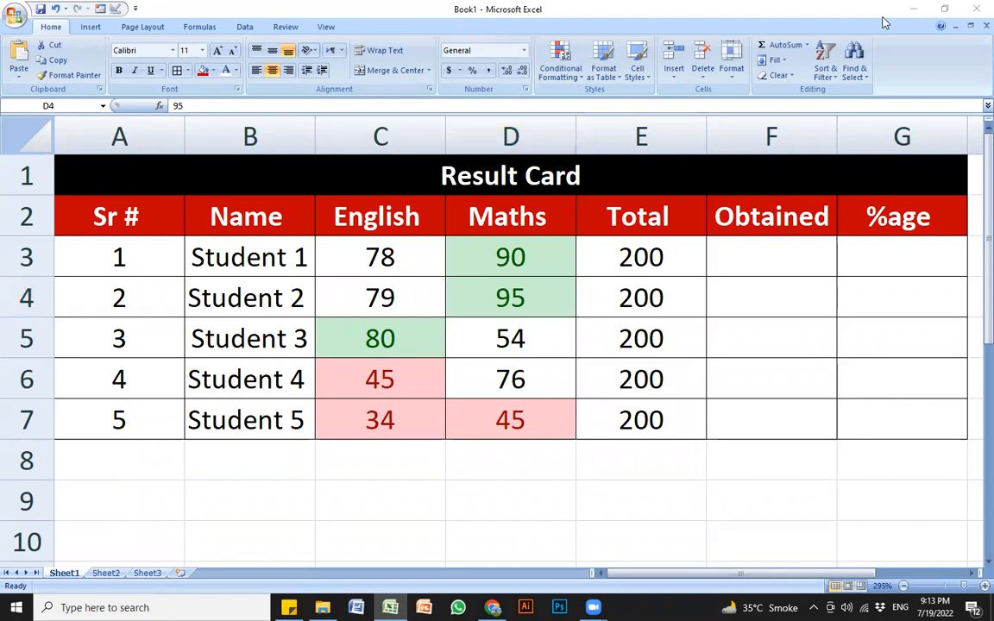
click(627, 358)
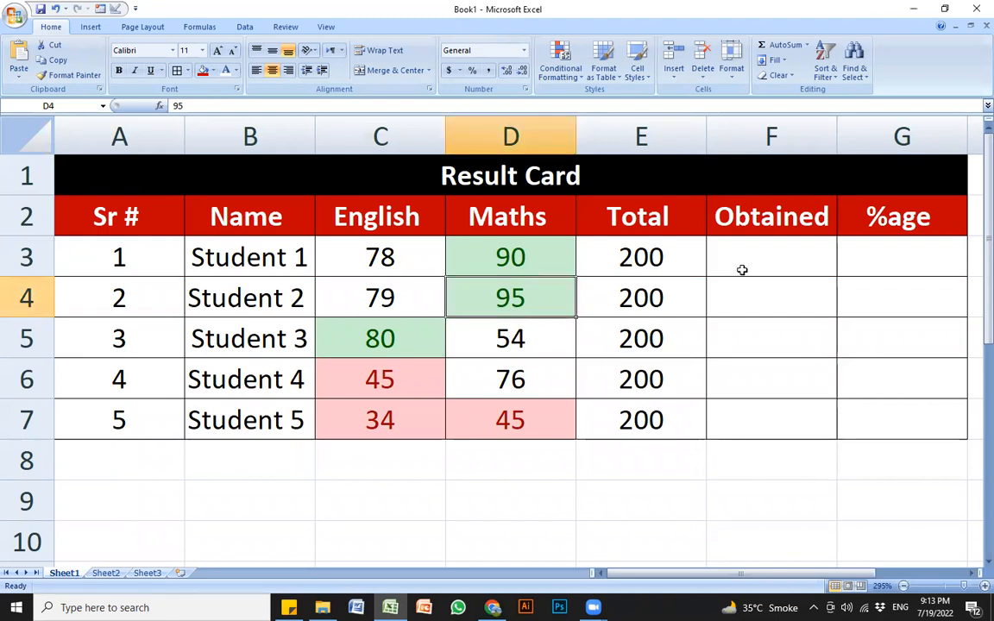
click(741, 270)
click(744, 346)
Step: Calculate Student 1's obtained marks in F3 by adding the English and Maths marks with the formula =C3+D3
click(744, 267)
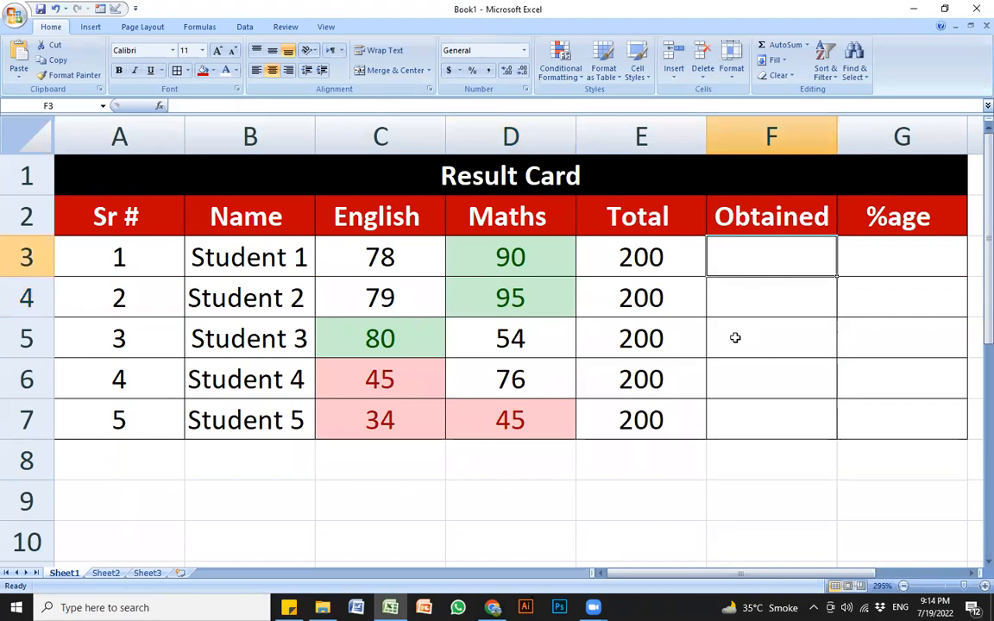
text(=)
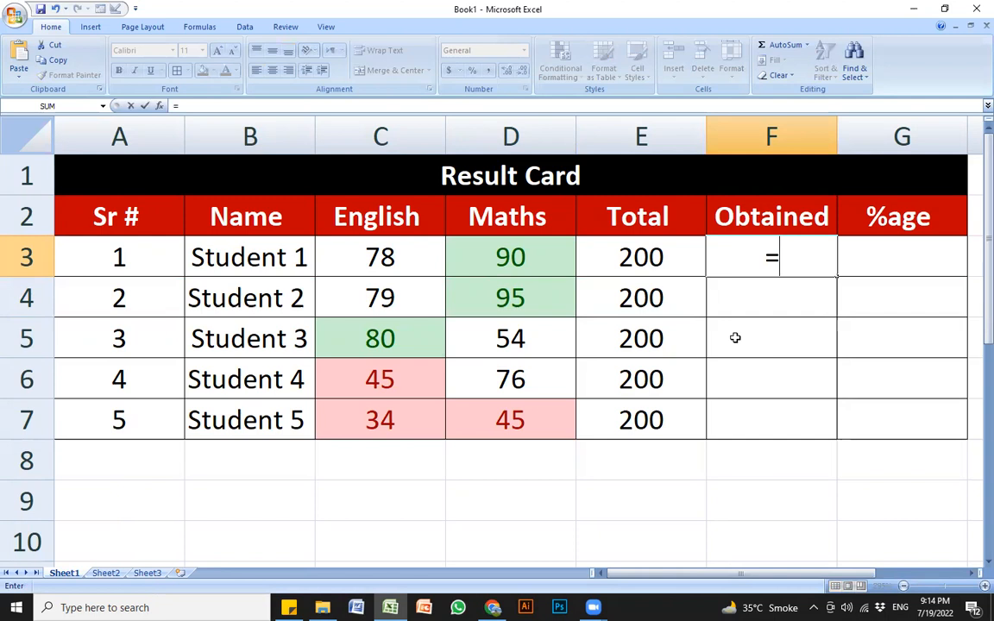
click(388, 259)
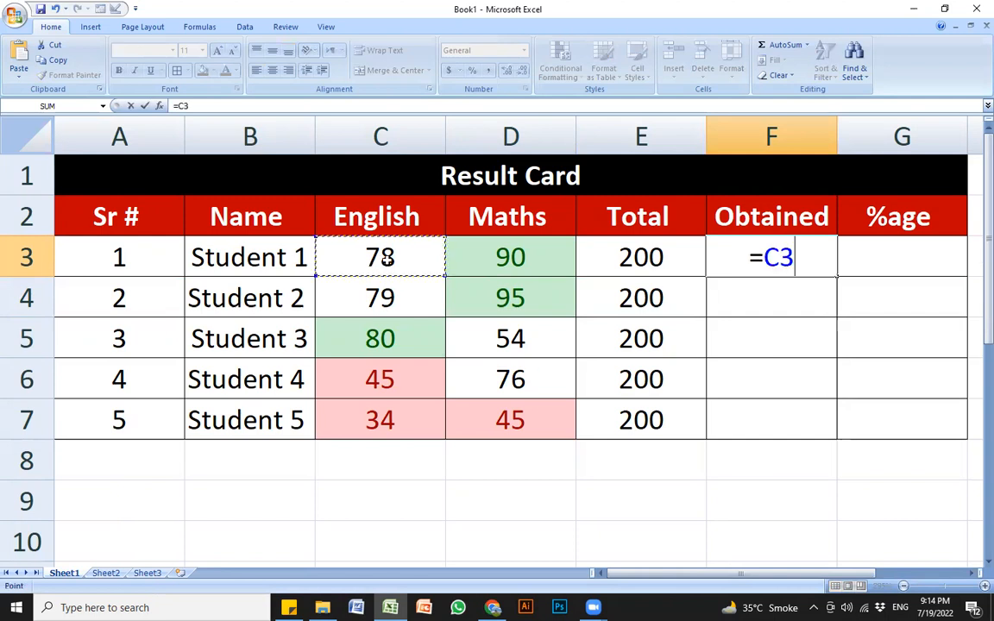
text(+)
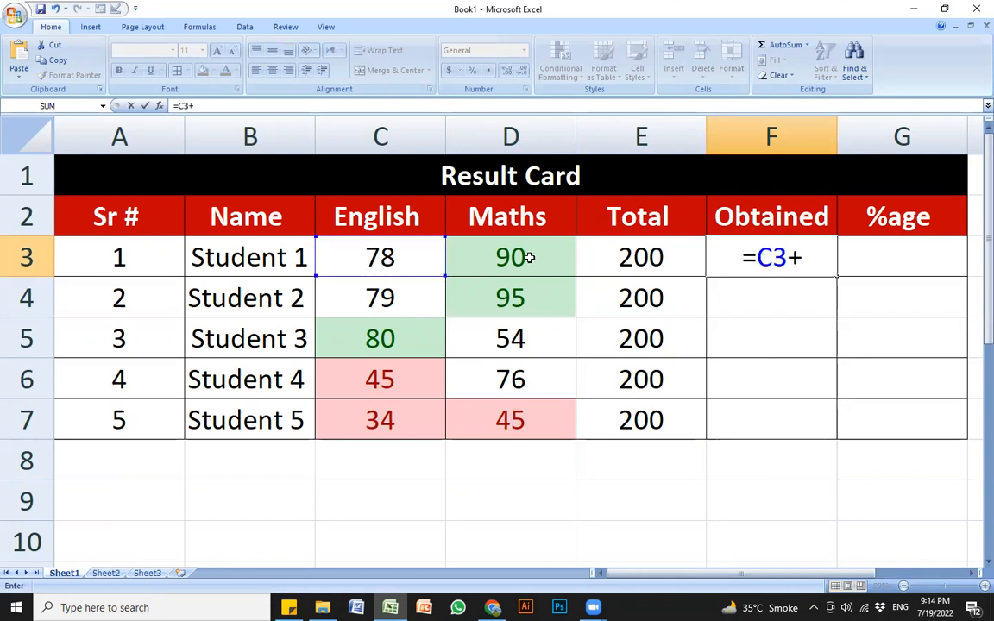
click(527, 257)
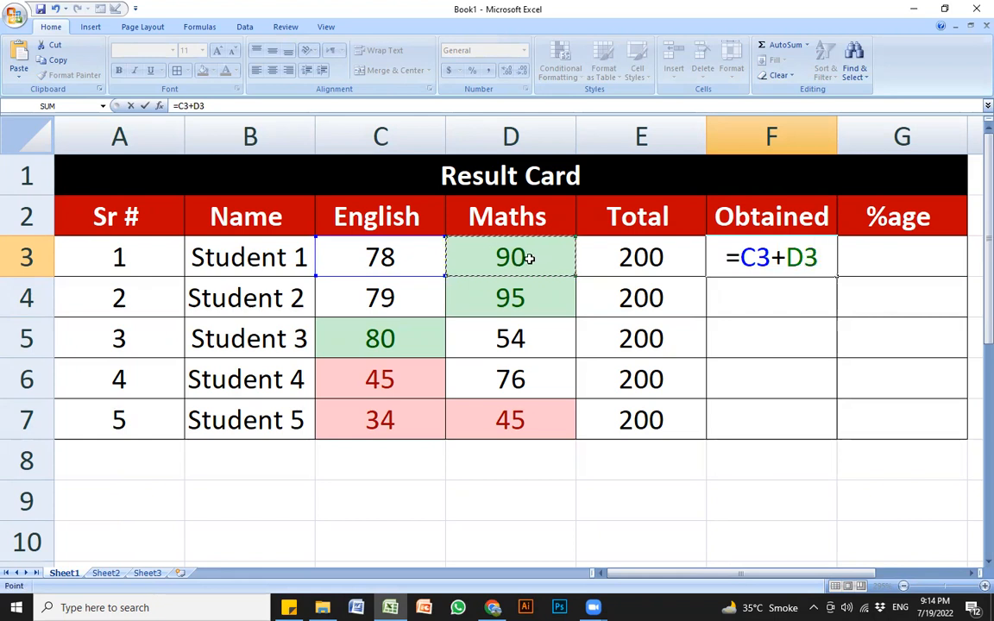
key(Return)
click(799, 271)
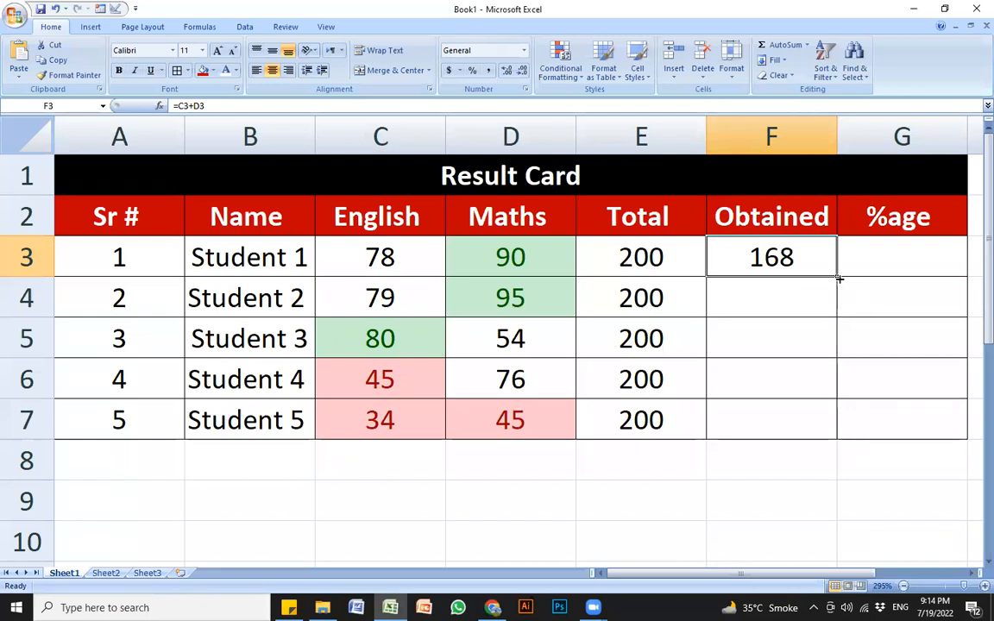
Step: Try auto-filling the obtained marks formula from F3 down to F7, undoing the fill each time
double_click(836, 277)
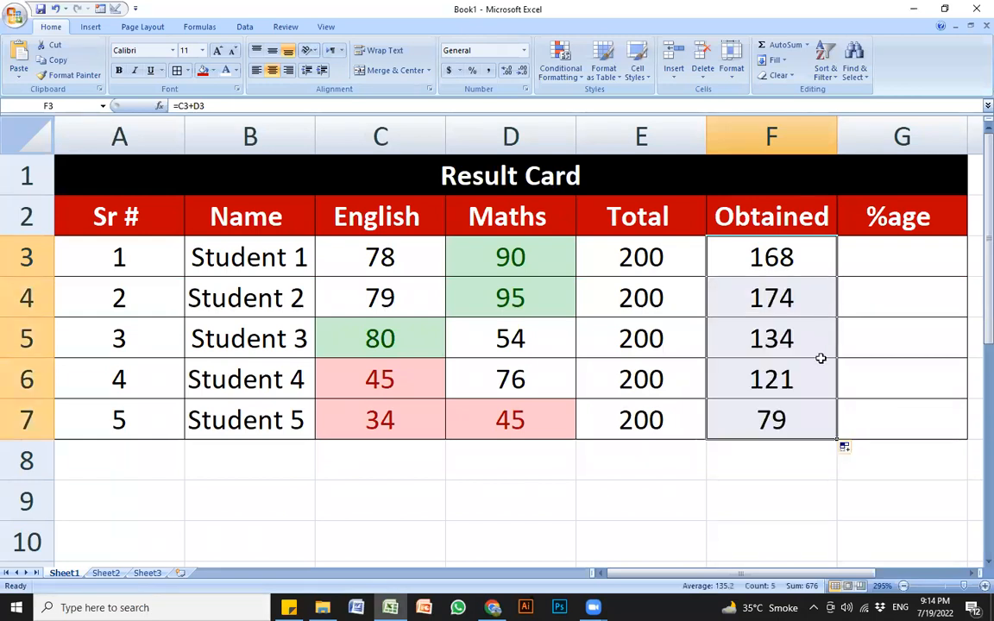
click(811, 371)
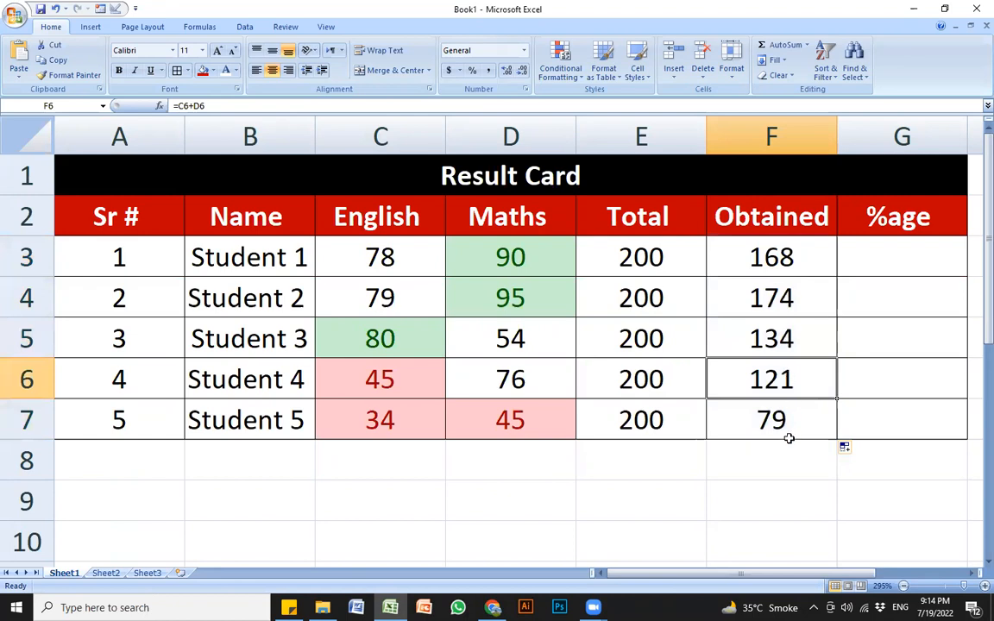
key(ctrl+z)
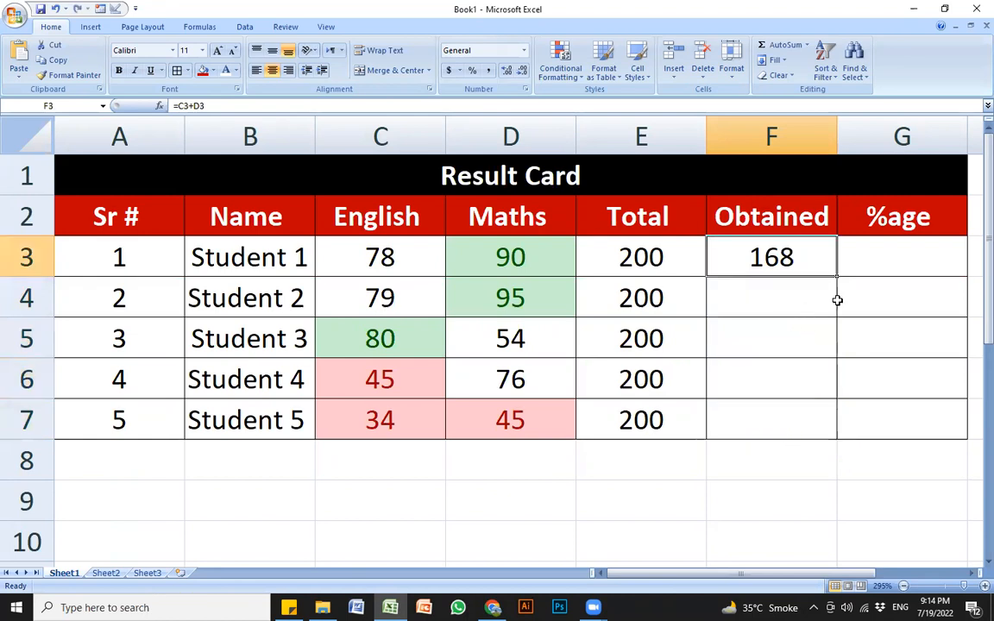
click(749, 324)
click(774, 256)
double_click(837, 276)
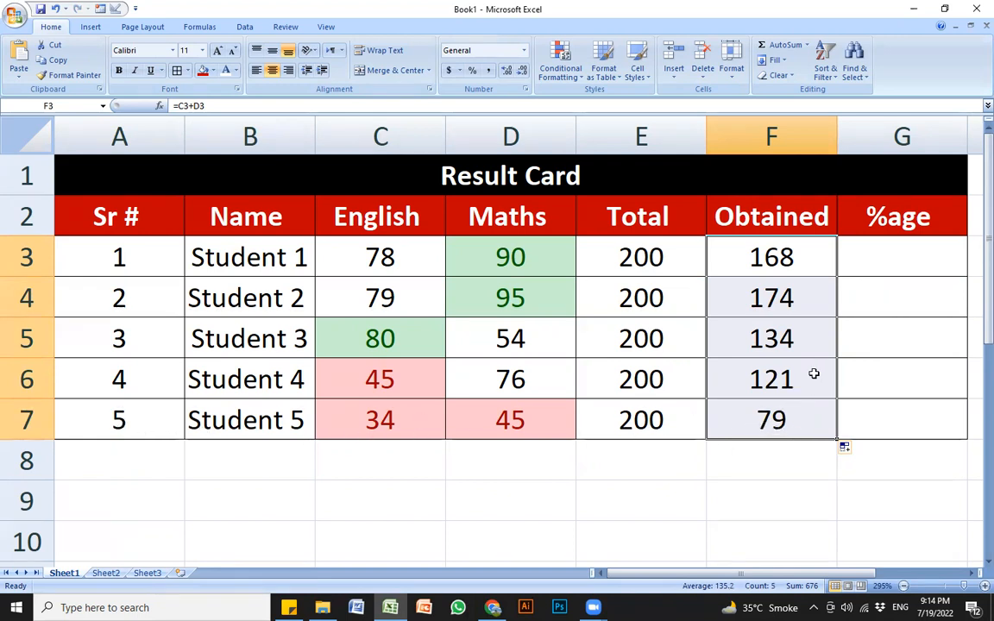
key(ctrl+z)
Step: Try the Fill Down command on F3 to F7 with the obtained marks formula, and undo it
drag(776, 257, 769, 432)
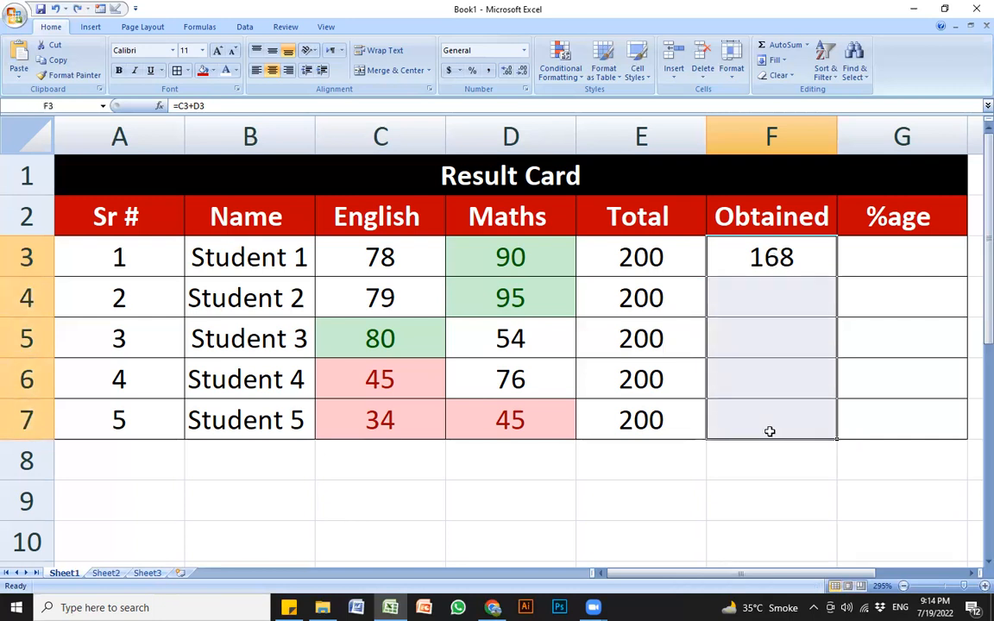
key(ctrl+d)
key(ctrl+z)
Step: Try extending the F3 formula by hand through F7, and undo the extension
click(790, 252)
drag(837, 284, 830, 436)
key(ctrl+z)
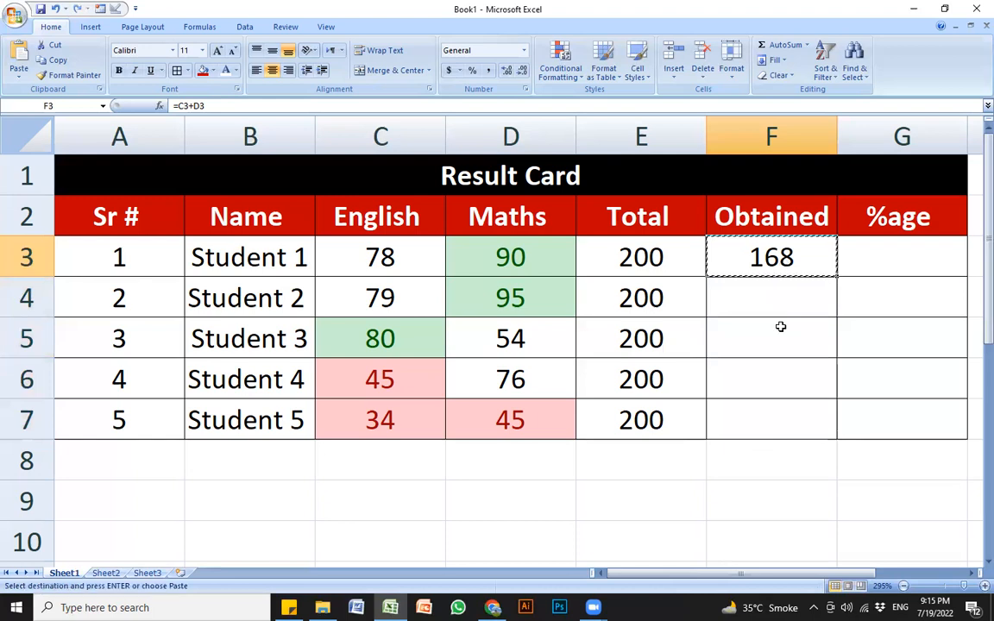
Step: Paste the copied obtained marks formula into F4 to F7 for Students 2 to 5, and check the cell references in F3
drag(772, 298, 772, 422)
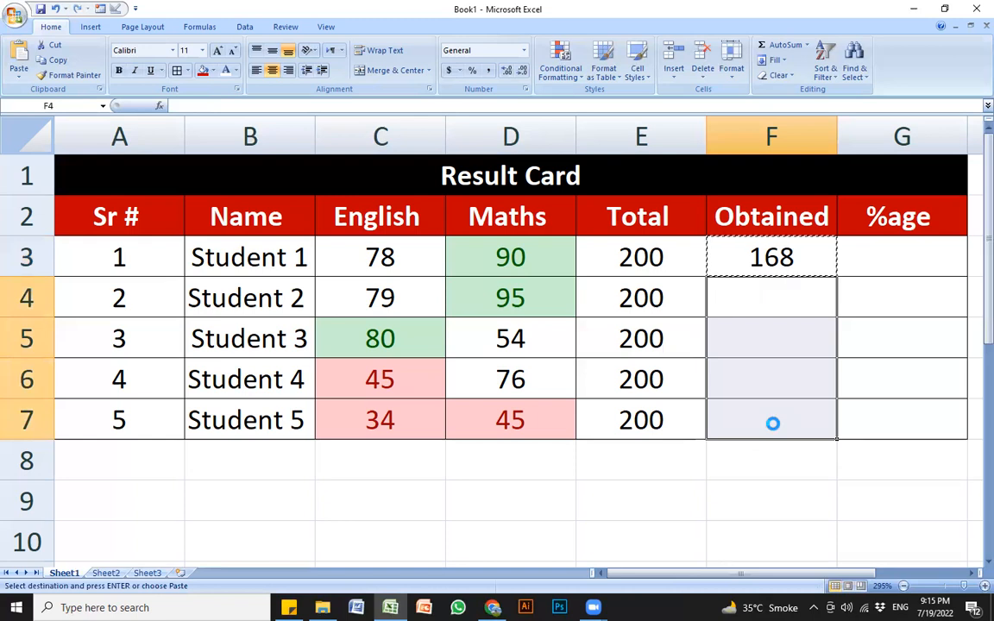
key(ctrl+v)
click(832, 332)
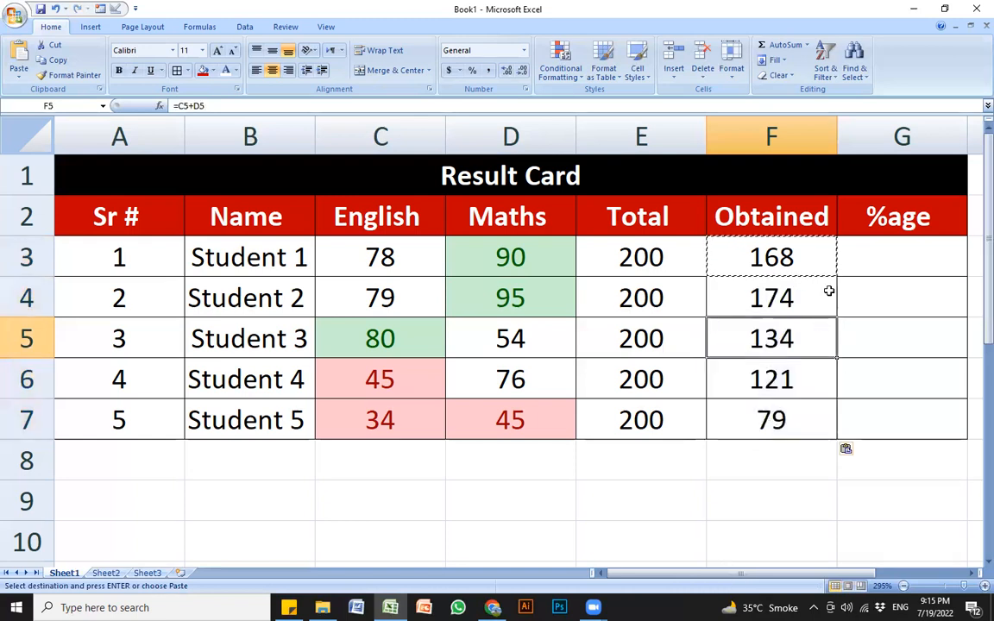
key(Escape)
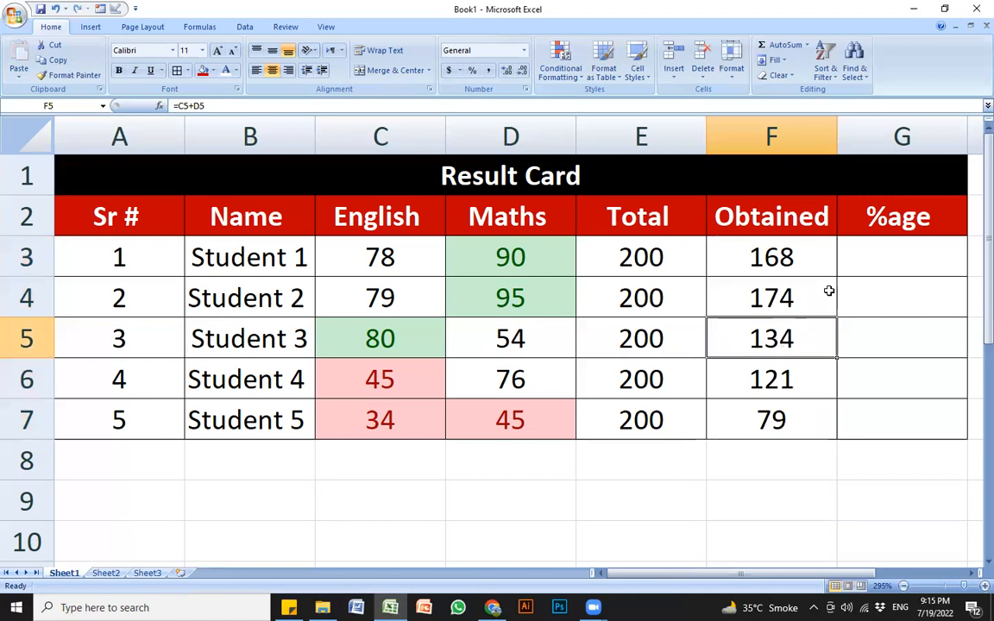
click(794, 267)
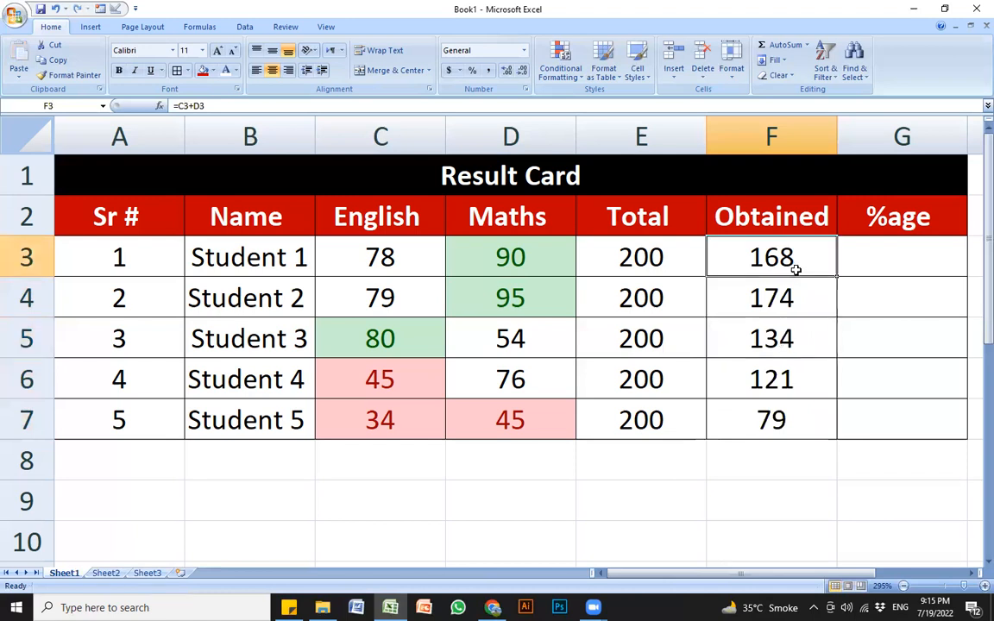
key(F2)
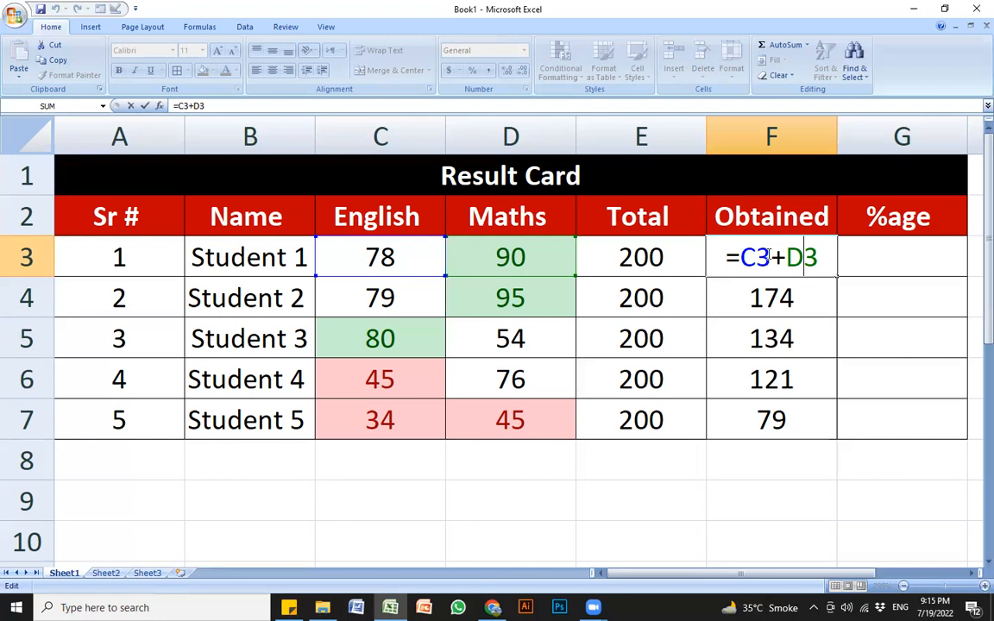
key(Return)
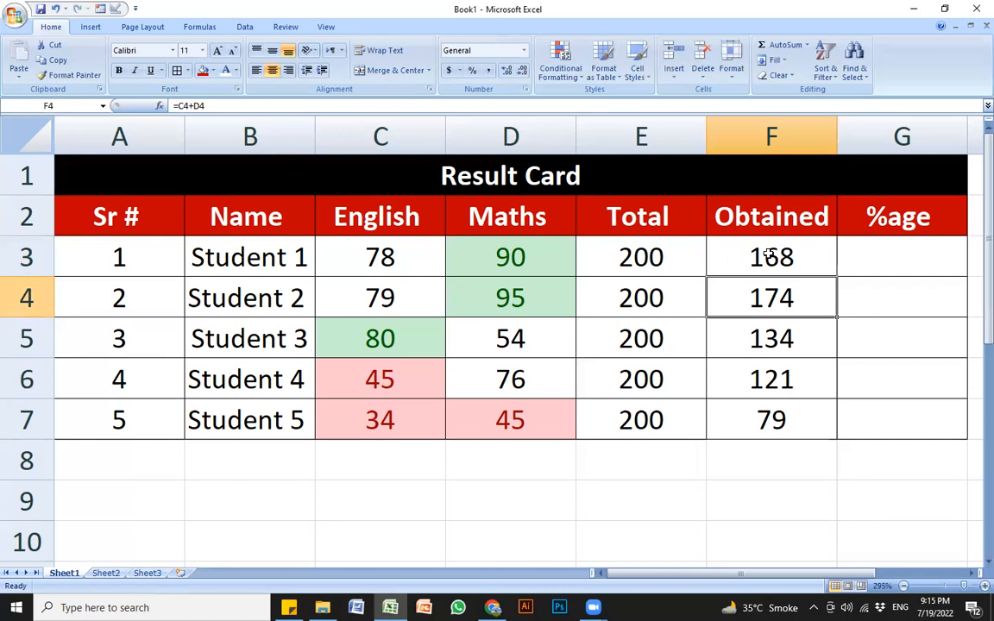
Step: Calculate Student 1's percentage in G3 by dividing obtained marks by total marks with the formula =F3/E3
click(886, 257)
click(885, 339)
click(884, 259)
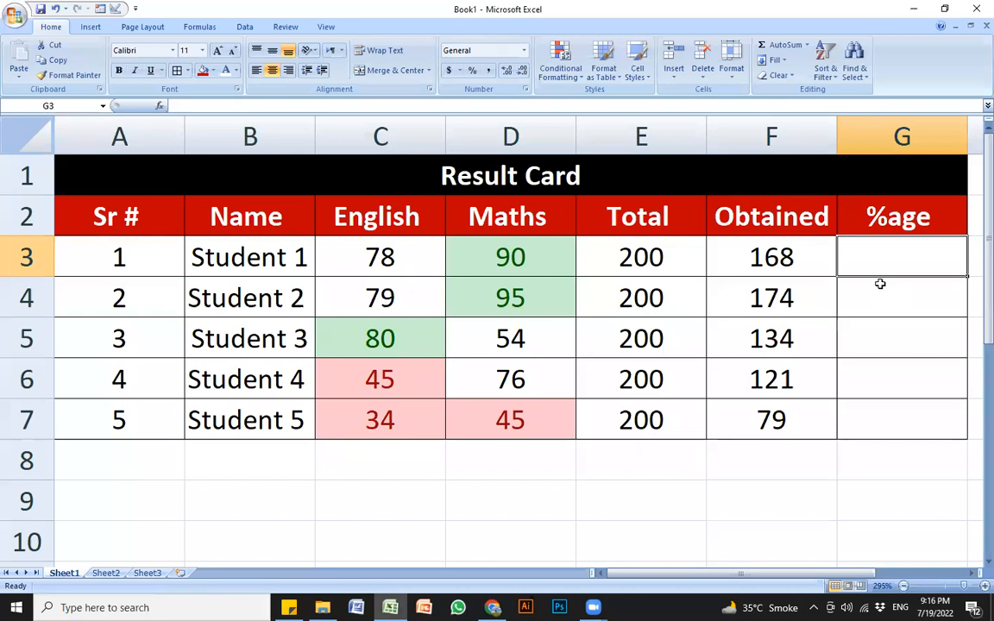
text(=)
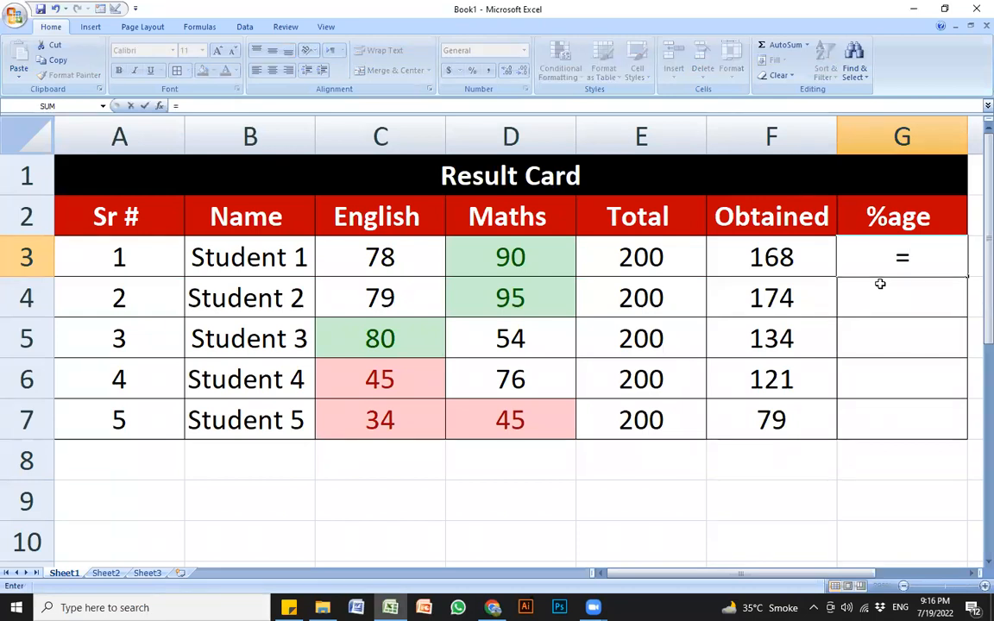
click(777, 257)
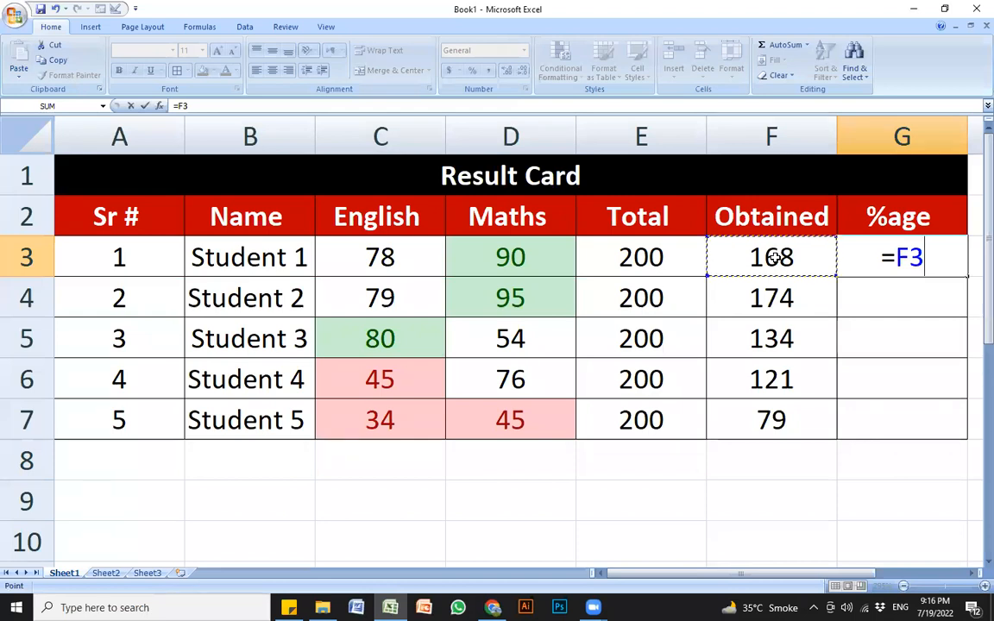
text(/)
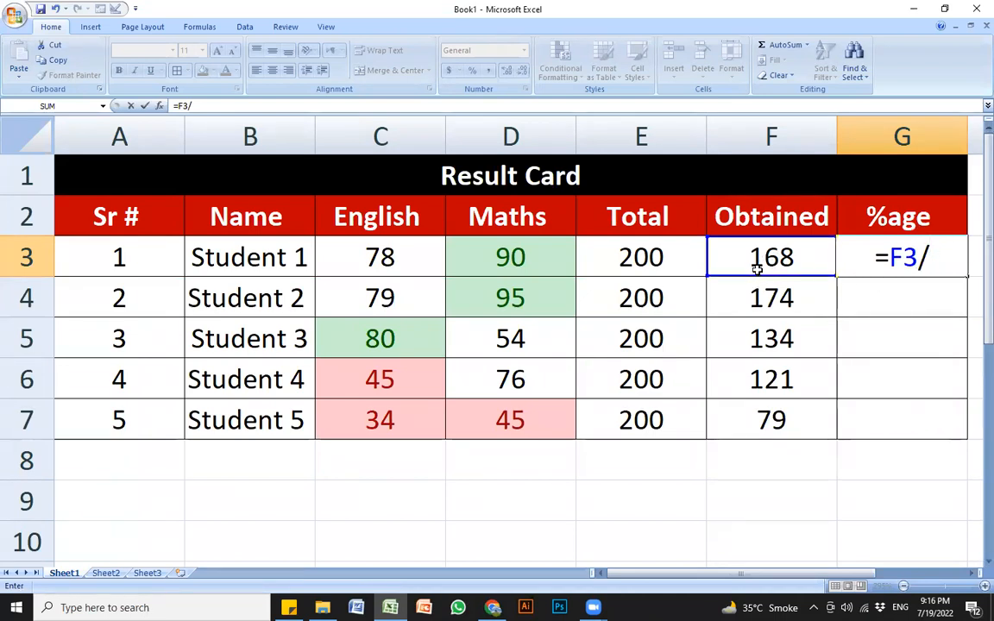
click(643, 255)
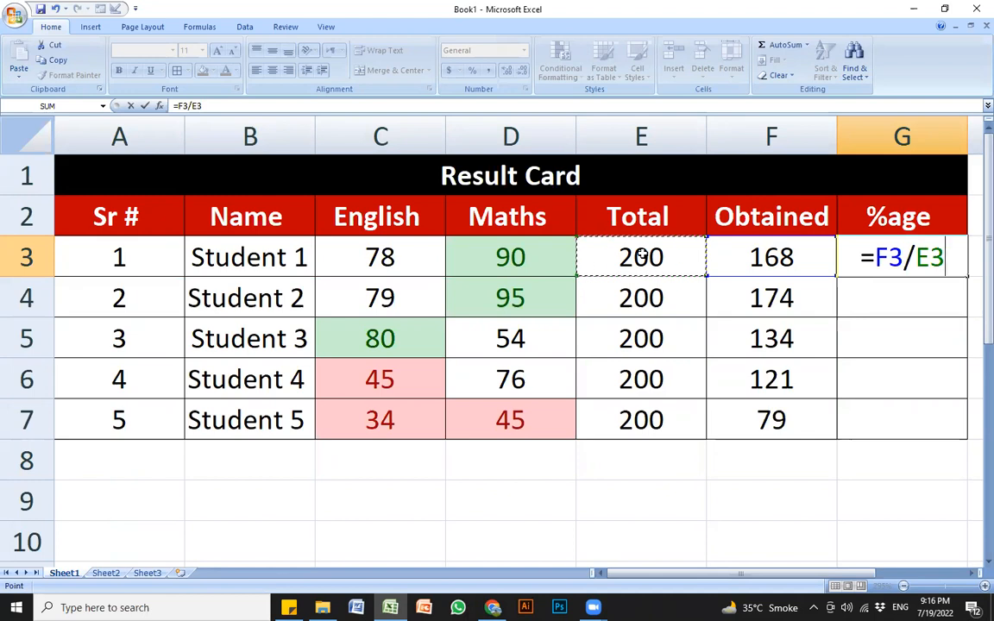
key(Return)
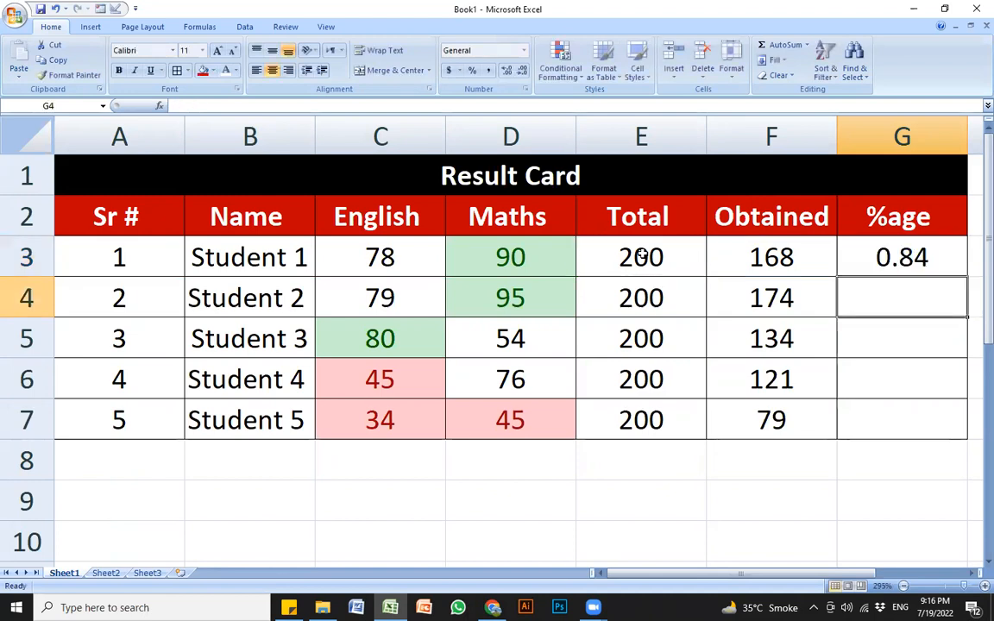
Step: Enlarge the view around the %age column, search Windows for Magnifier and launch it
click(856, 256)
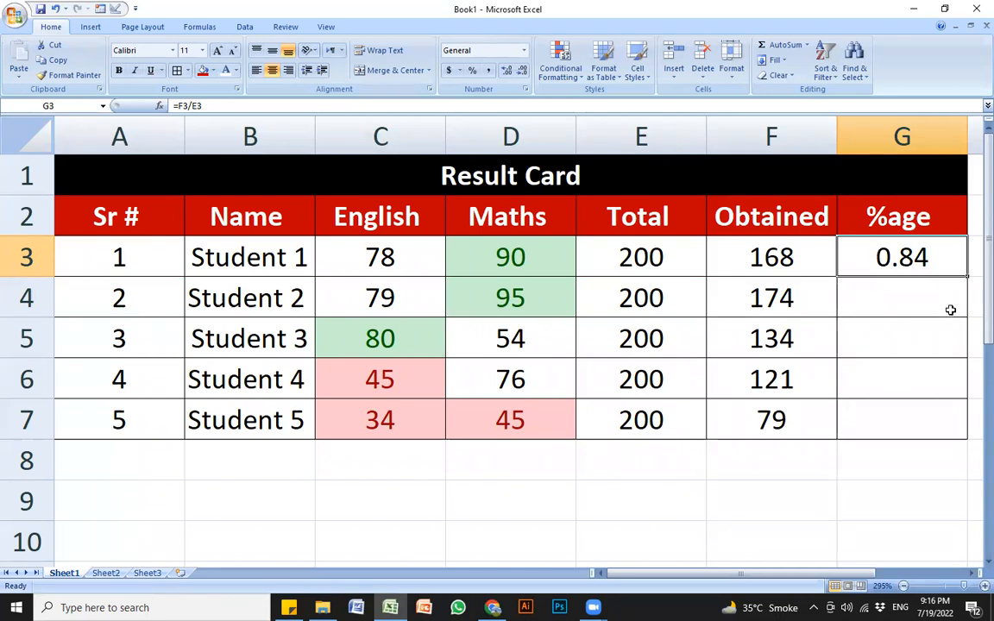
drag(811, 576, 859, 576)
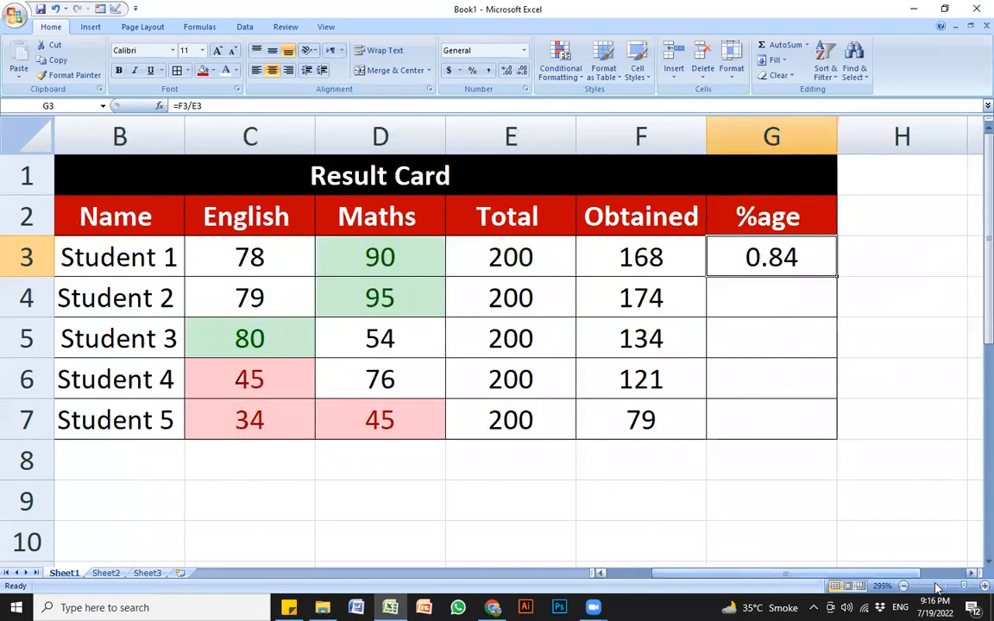
scroll(975, 589, up, 5)
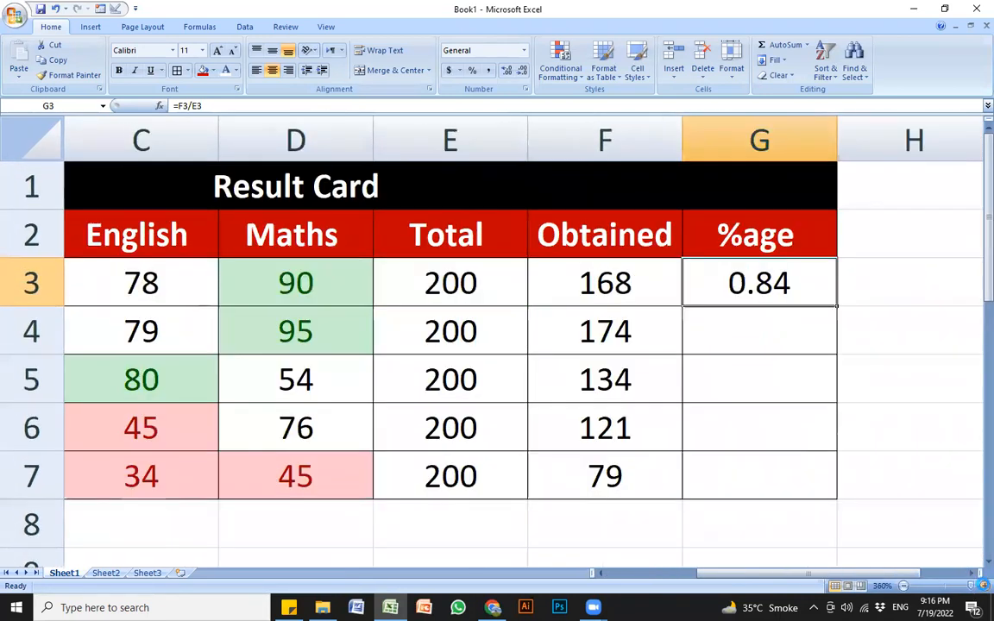
drag(863, 576, 908, 577)
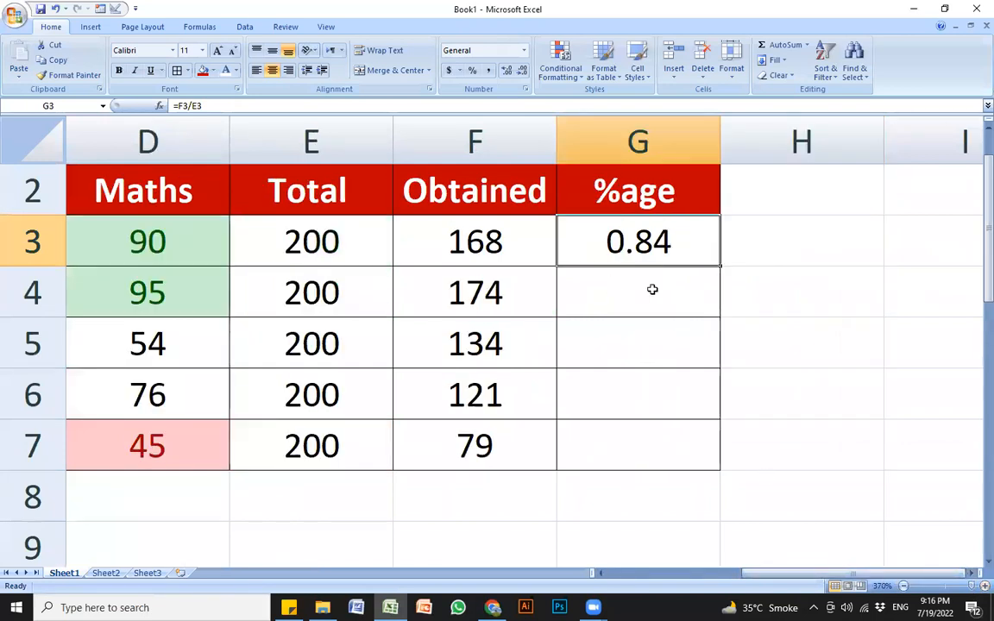
click(648, 276)
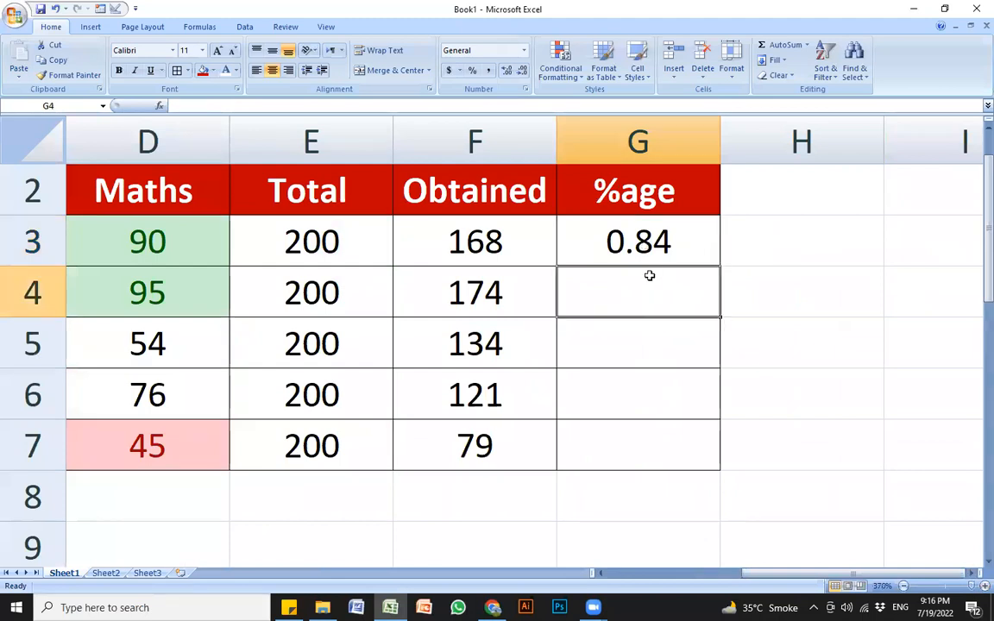
click(656, 242)
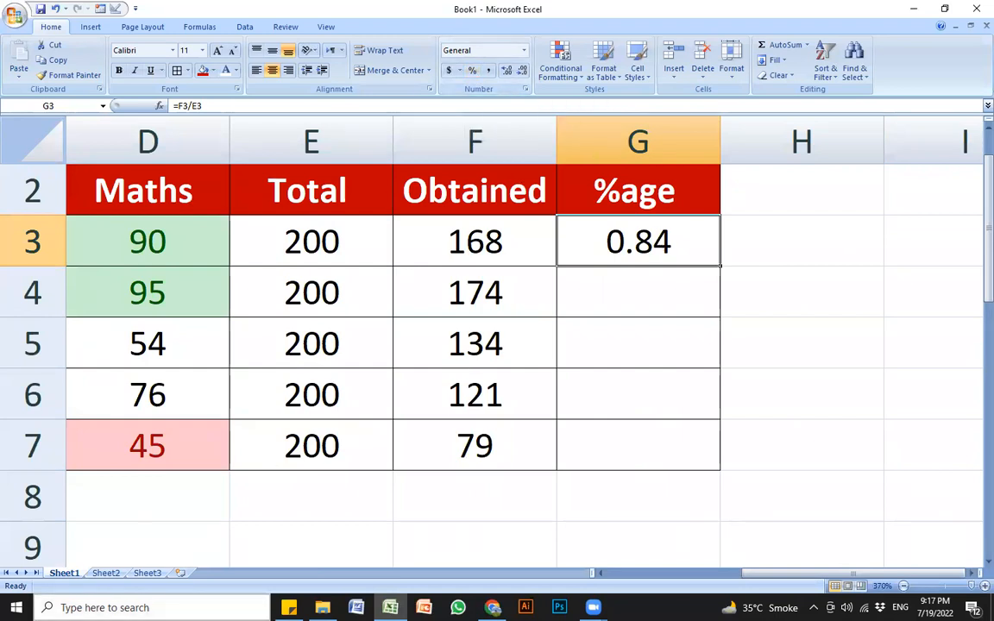
click(105, 607)
text(magz)
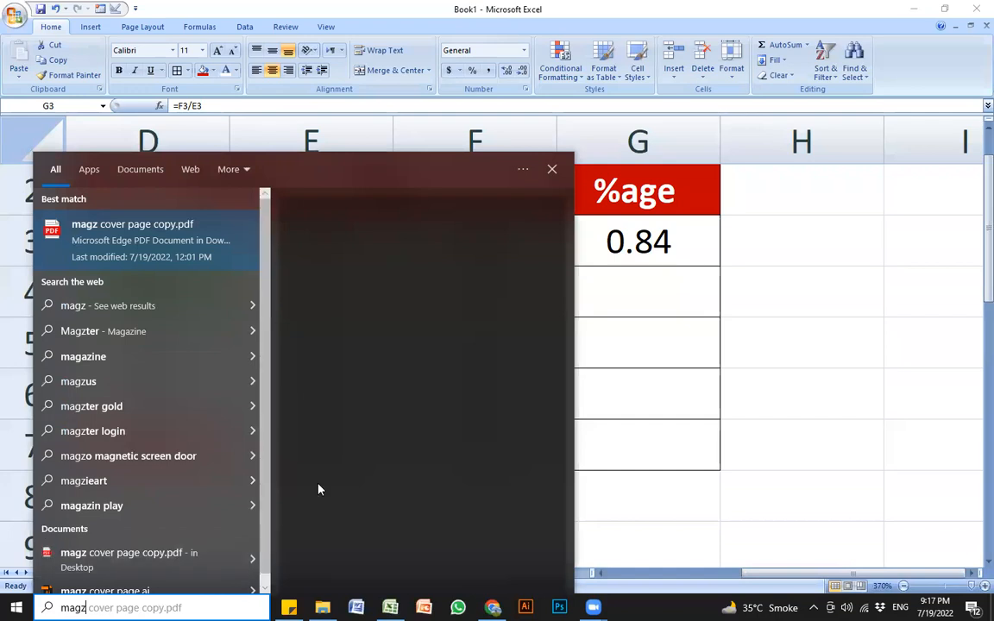
key(BackSpace)
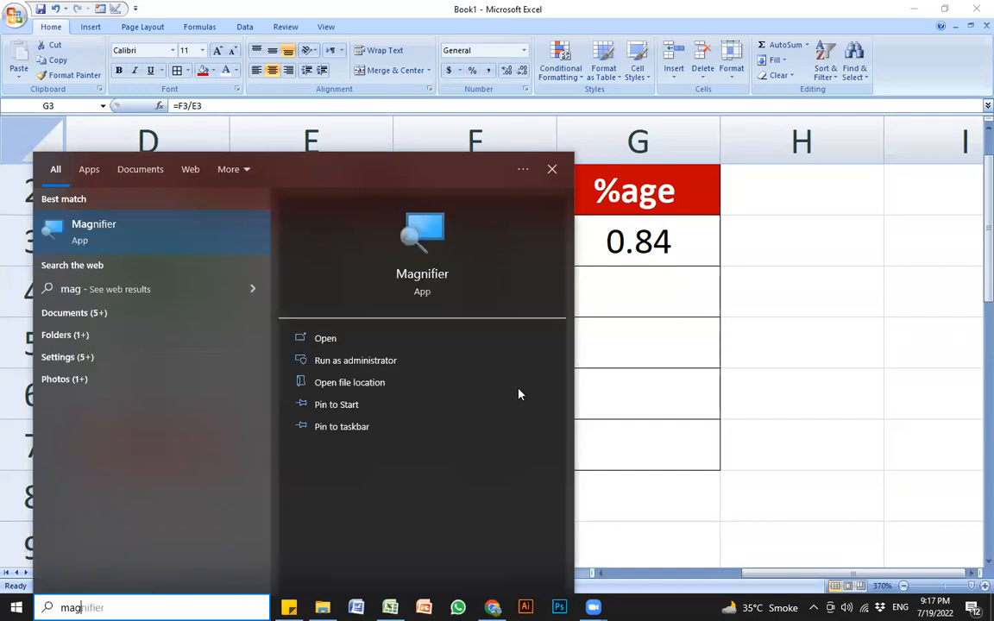
click(171, 235)
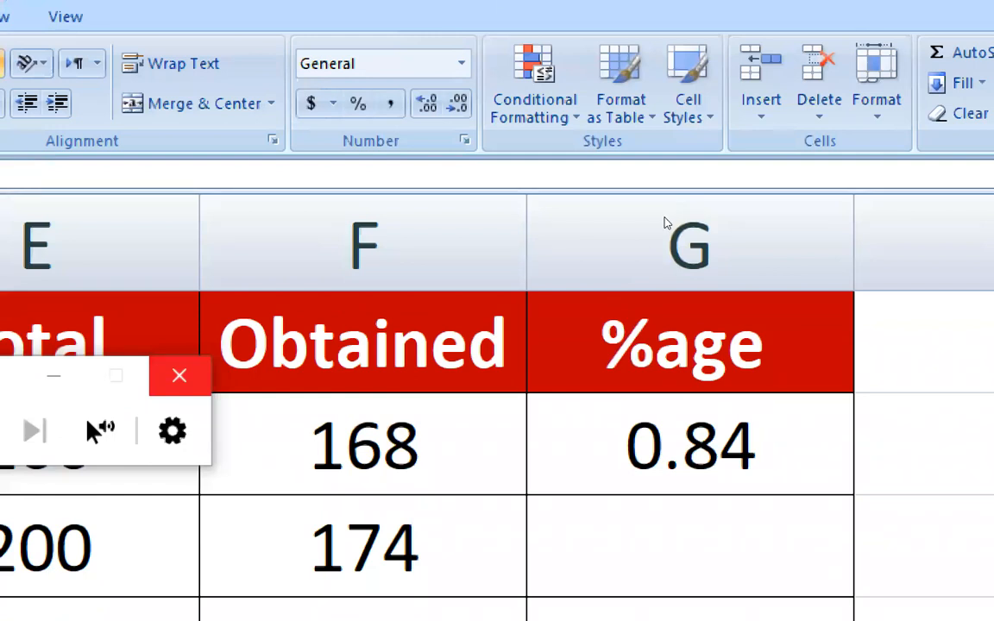
Step: Apply the Percent Style number format to Student 1's result in G3
click(664, 223)
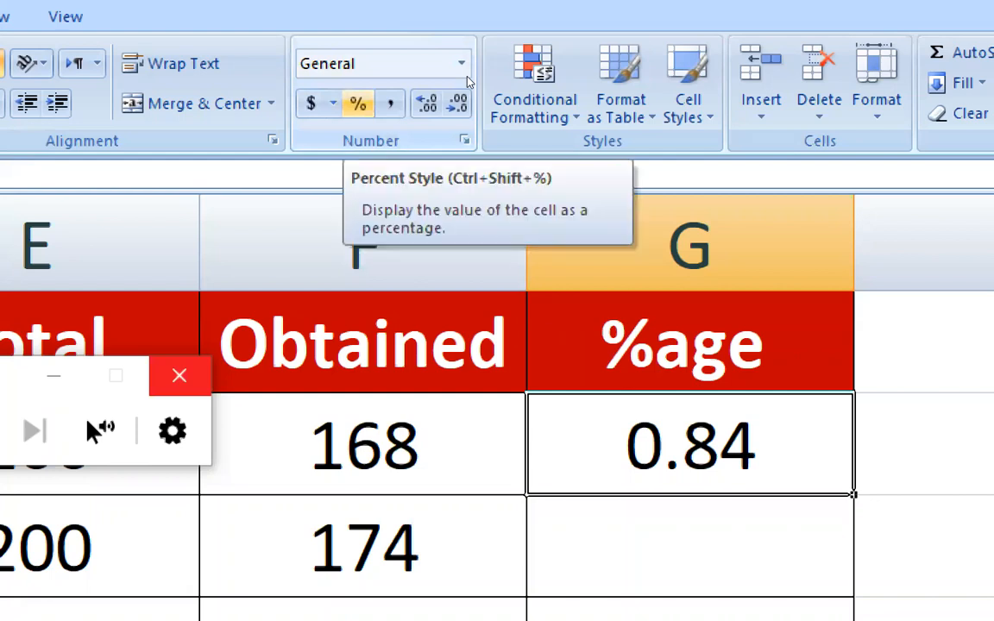
key(ctrl+shift+5)
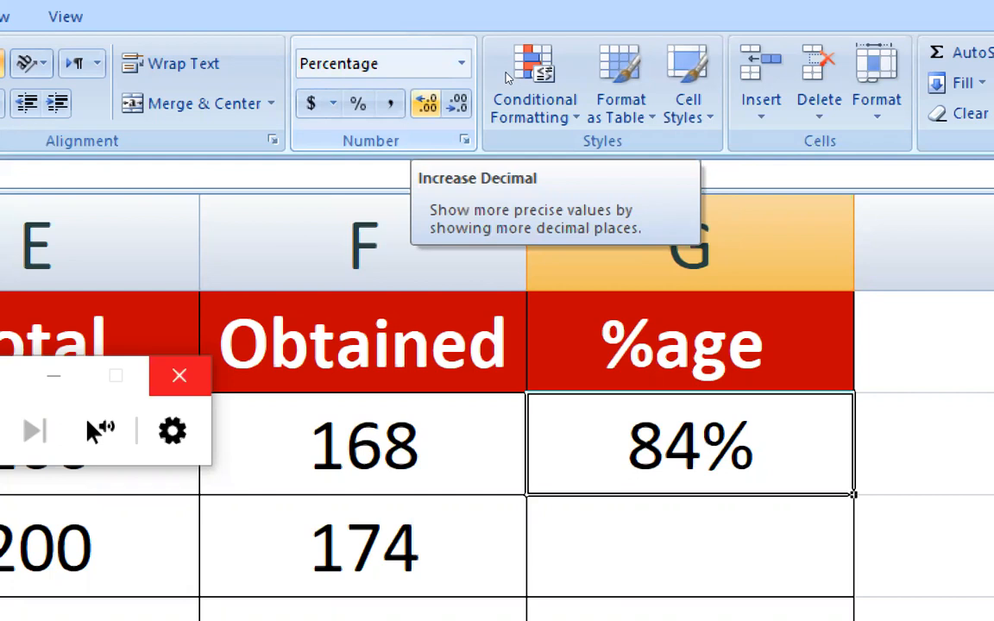
Step: Try showing the G3 percentage with two decimal places, and reduce it back to none
click(426, 103)
click(426, 103)
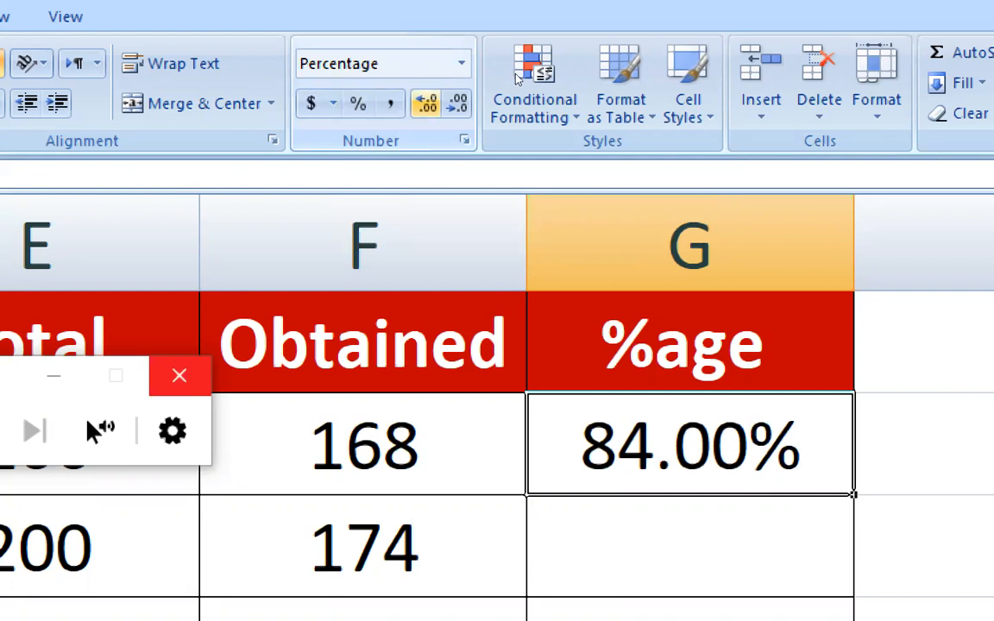
click(457, 102)
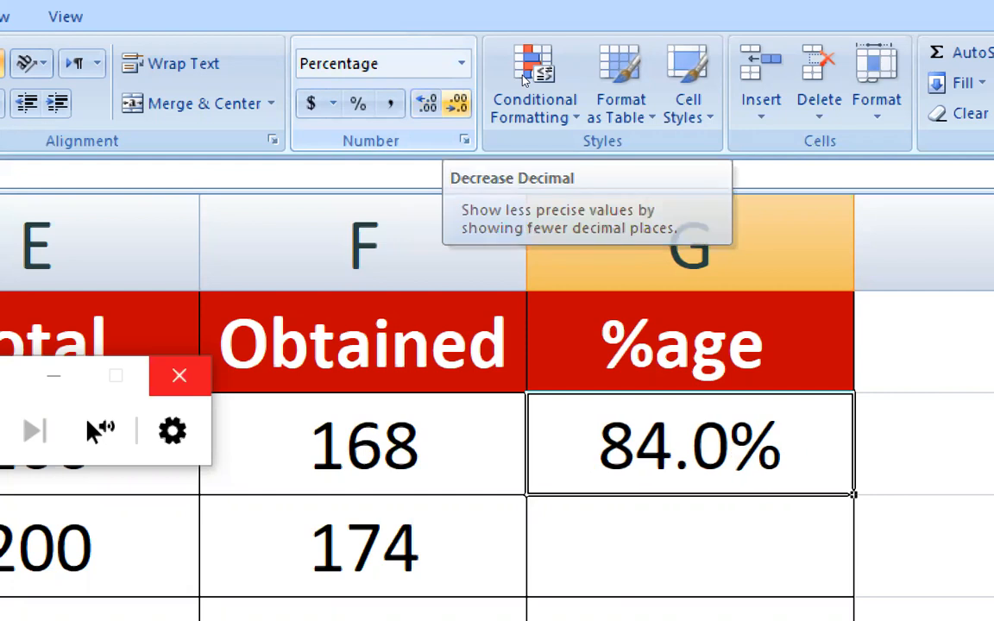
click(457, 103)
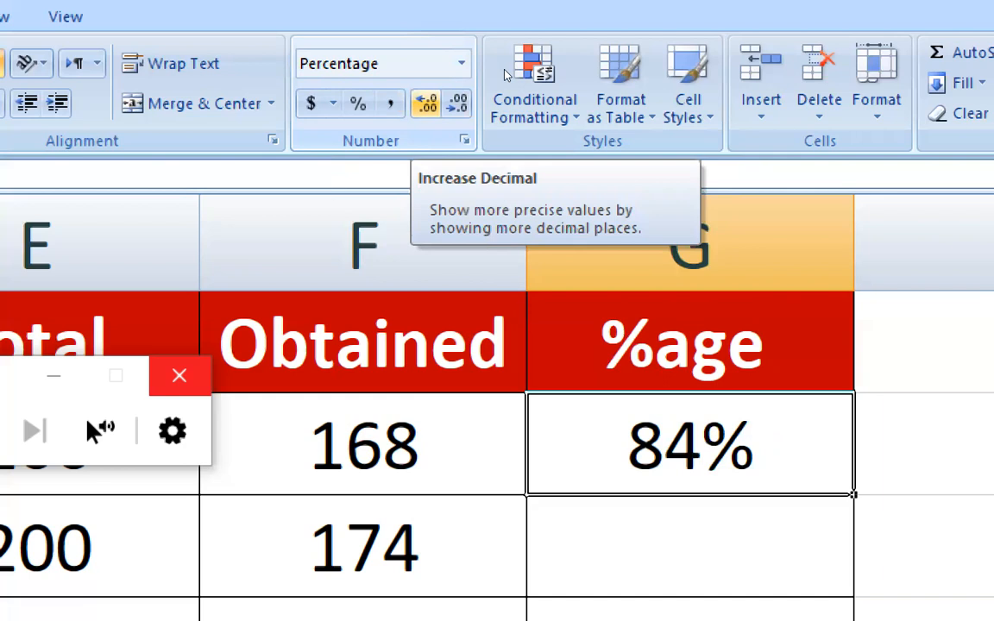
Step: Increase the G3 percentage to four decimal places and reduce it to three
click(425, 102)
click(425, 102)
click(425, 103)
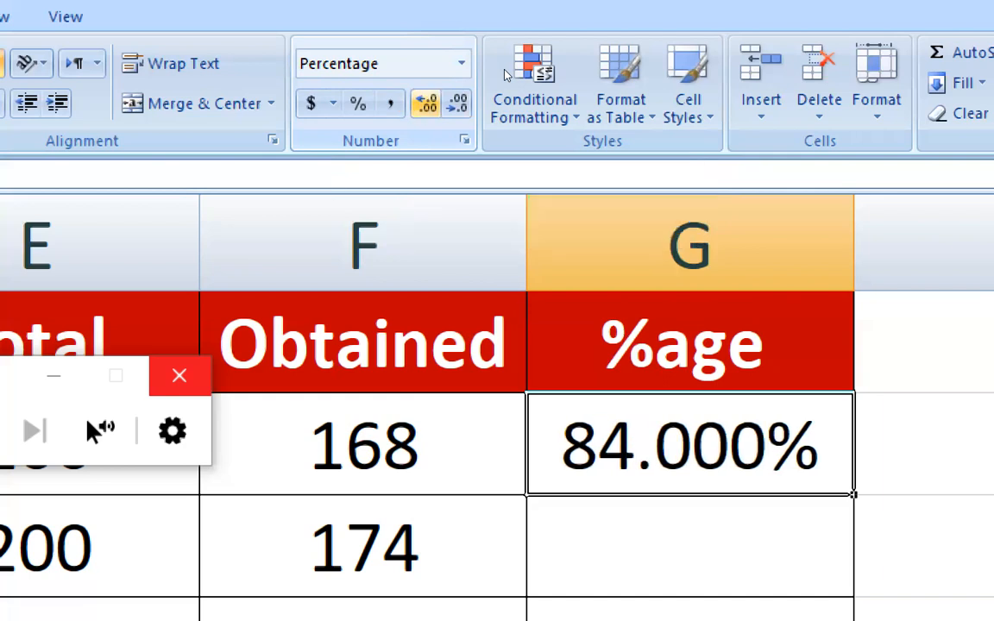
click(425, 102)
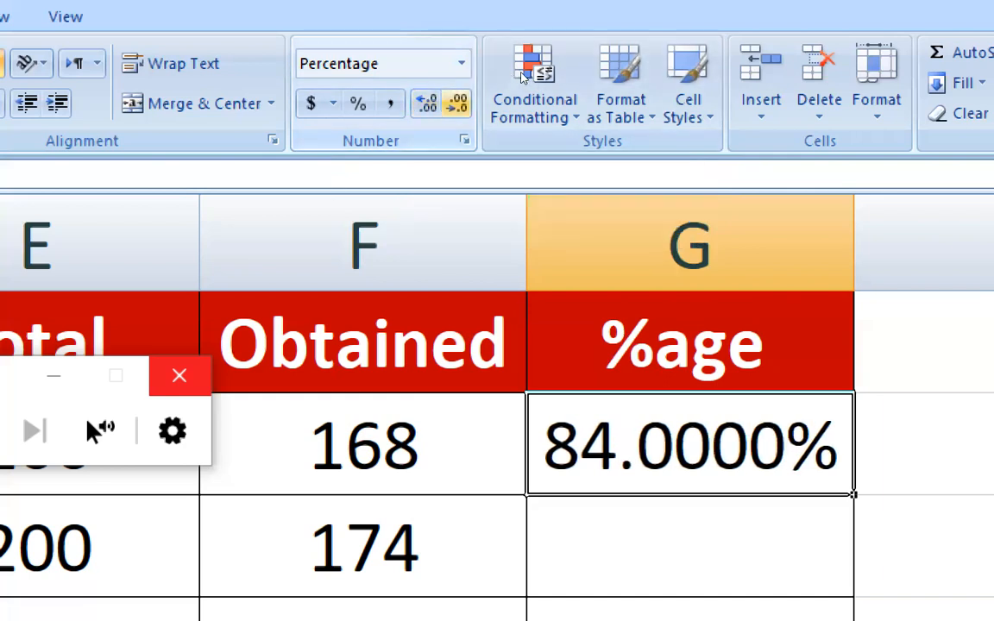
click(457, 103)
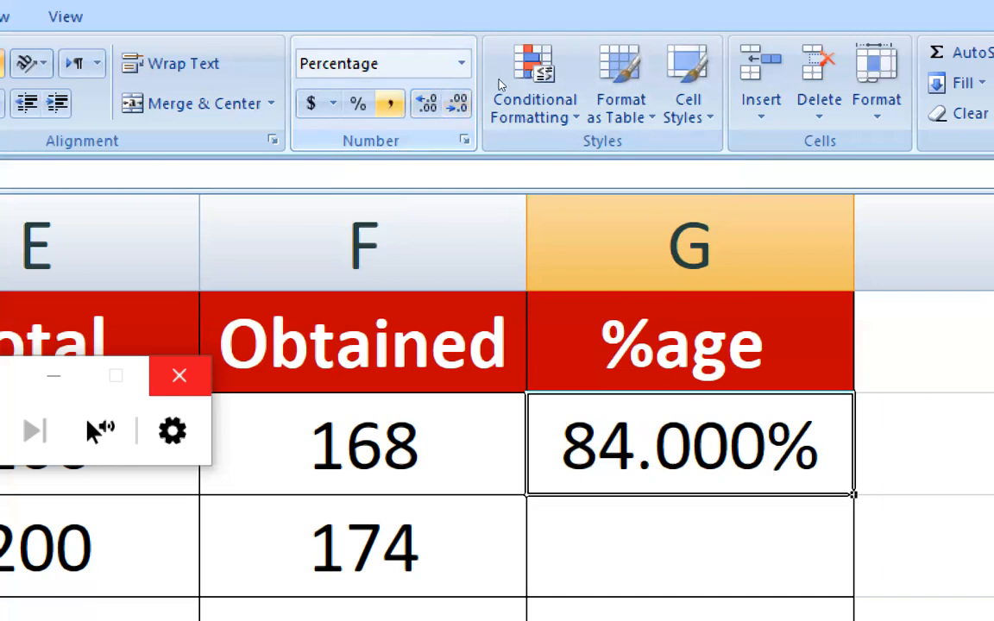
Step: Reduce the G3 percentage to no decimal places
click(426, 102)
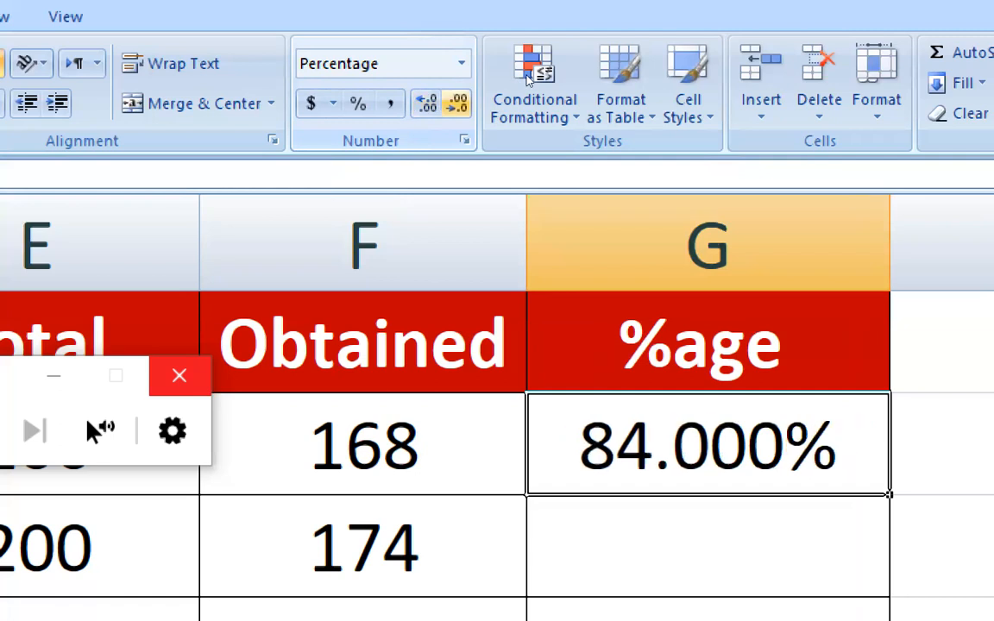
click(457, 103)
click(457, 103)
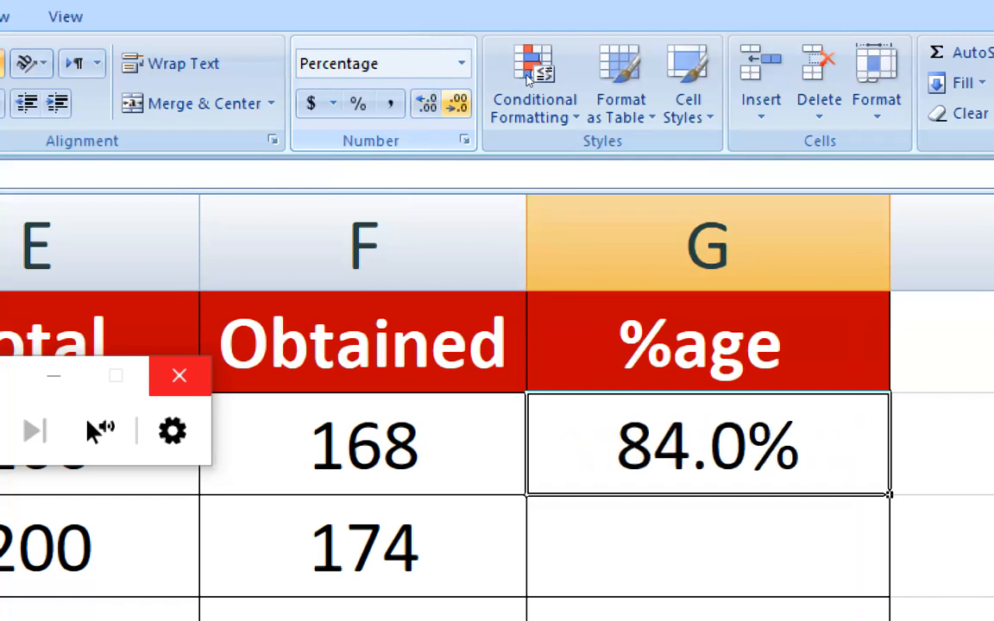
click(457, 103)
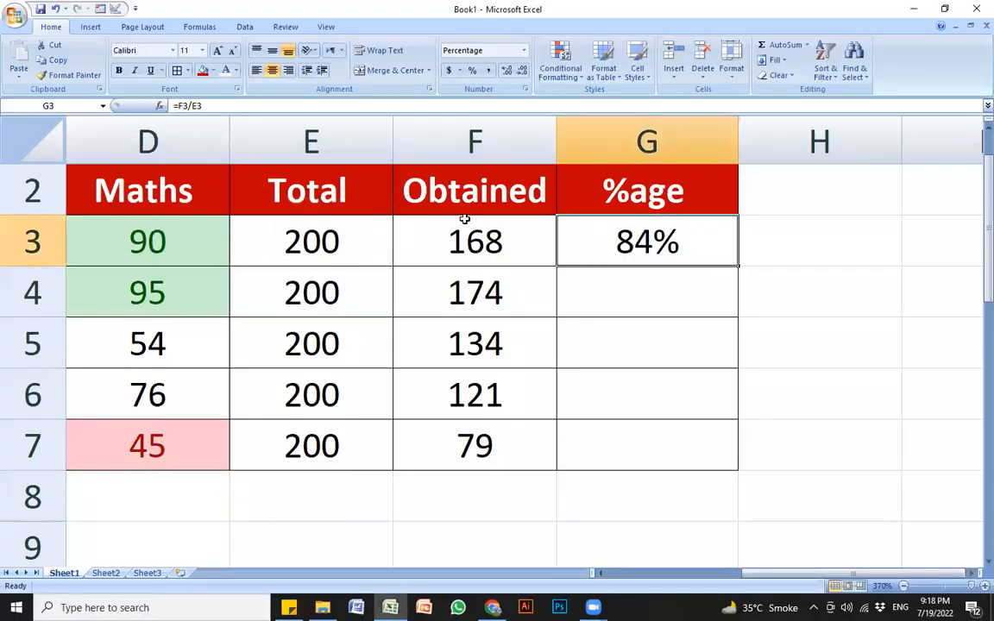
Step: Copy the percentage formula from G3 down through G7 for the remaining students
click(673, 513)
click(604, 231)
drag(736, 269, 712, 452)
click(700, 307)
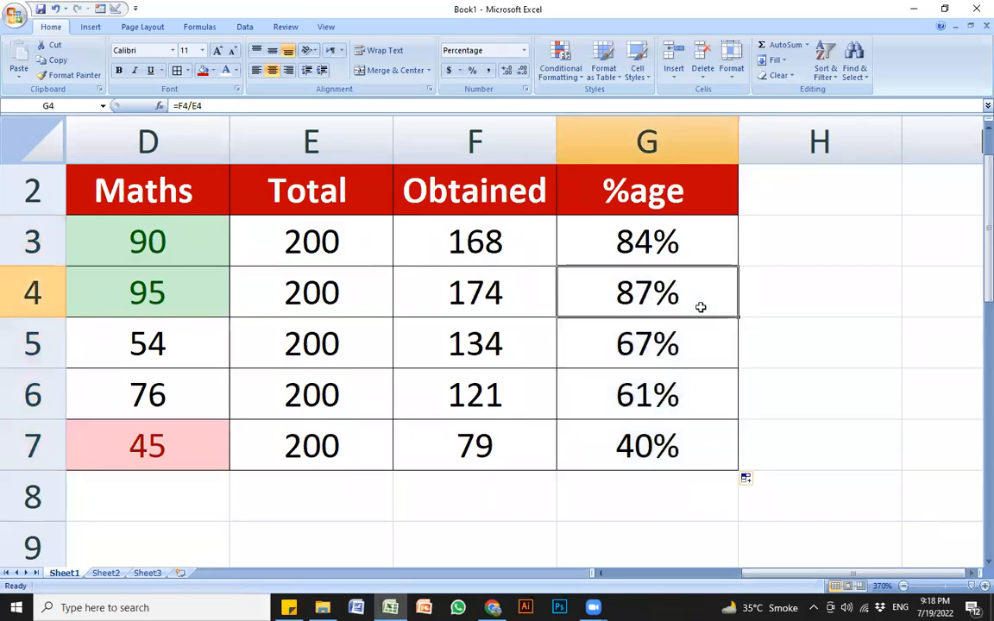
key(Left)
key(Left)
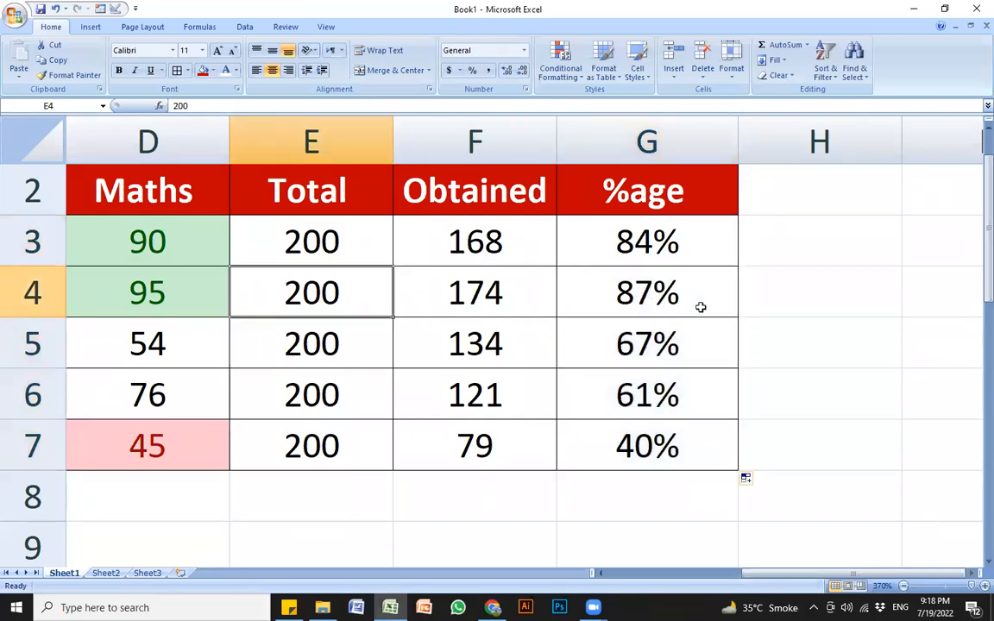
click(688, 257)
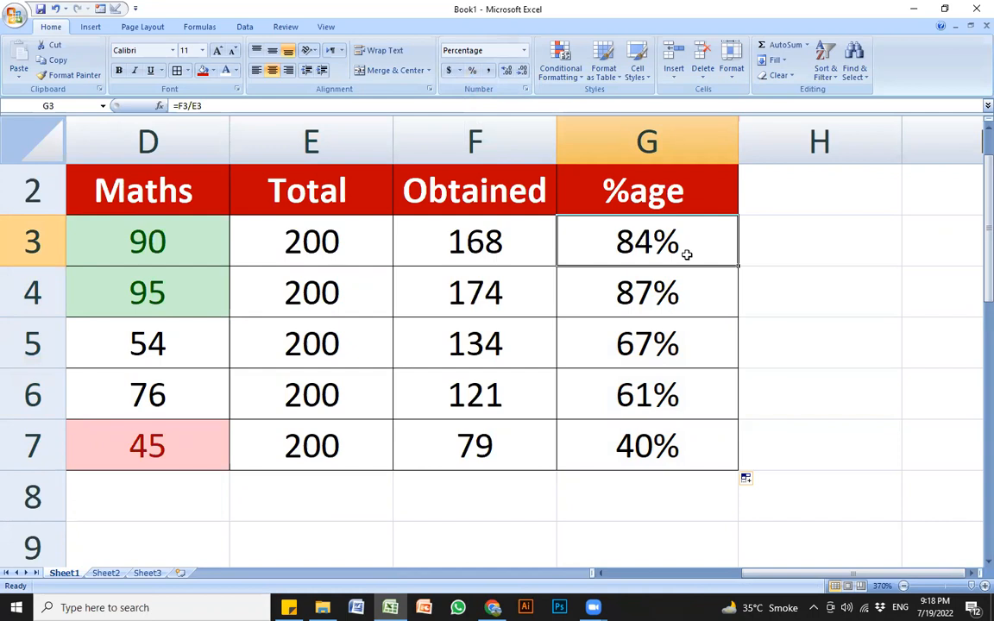
click(765, 246)
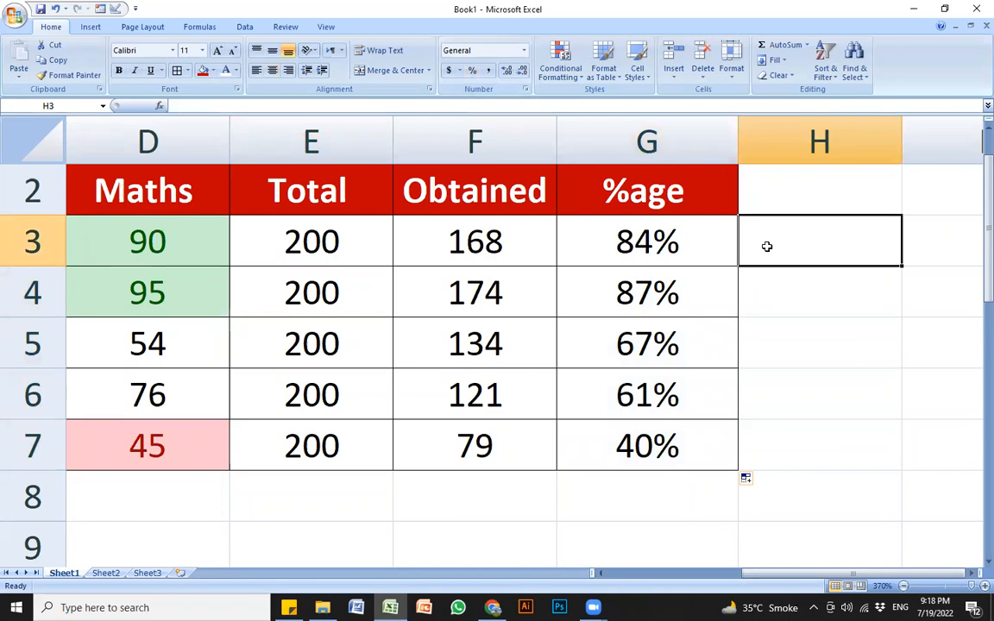
click(786, 347)
key(Return)
click(783, 250)
click(785, 357)
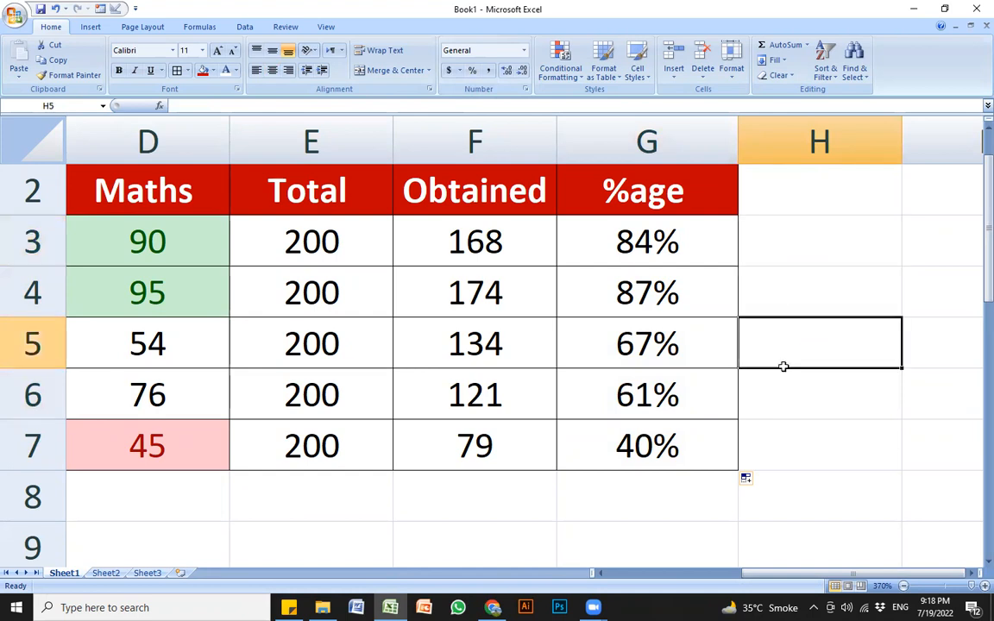
click(793, 188)
click(793, 277)
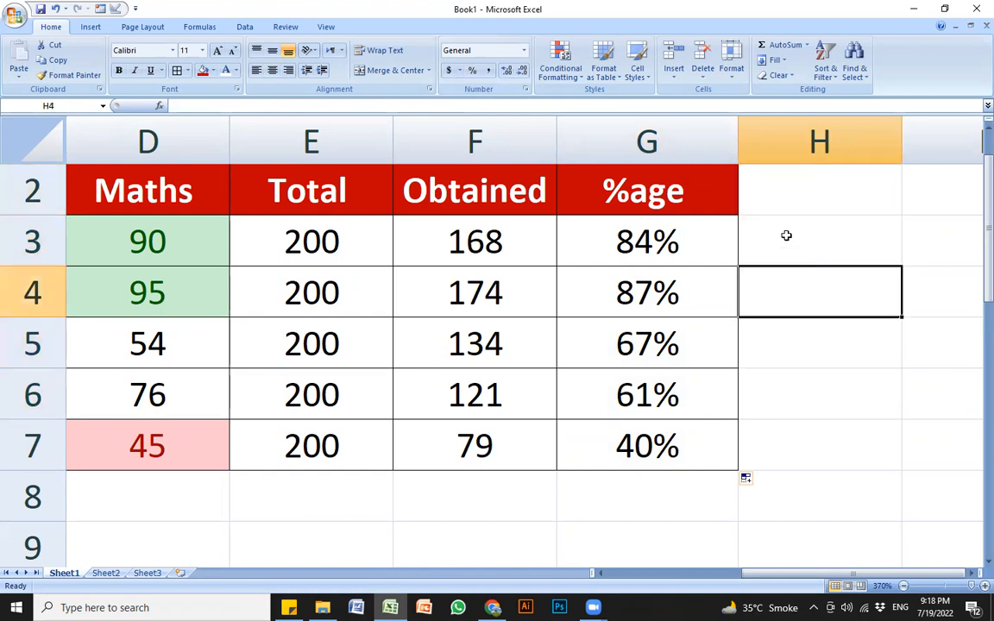
click(786, 233)
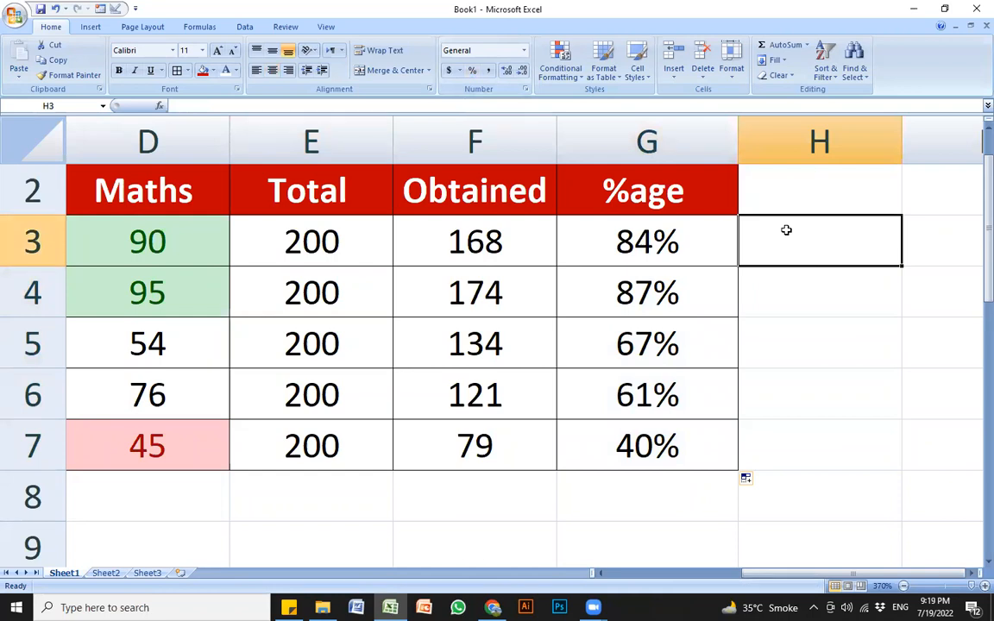
click(785, 293)
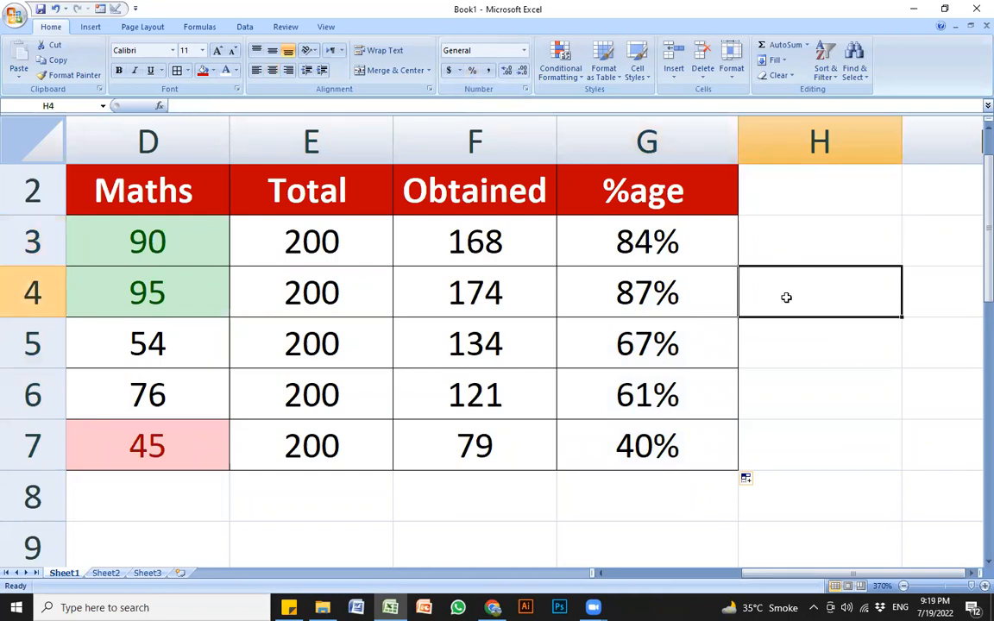
click(788, 244)
click(664, 247)
click(778, 238)
click(690, 241)
click(804, 236)
click(801, 191)
click(729, 242)
click(803, 250)
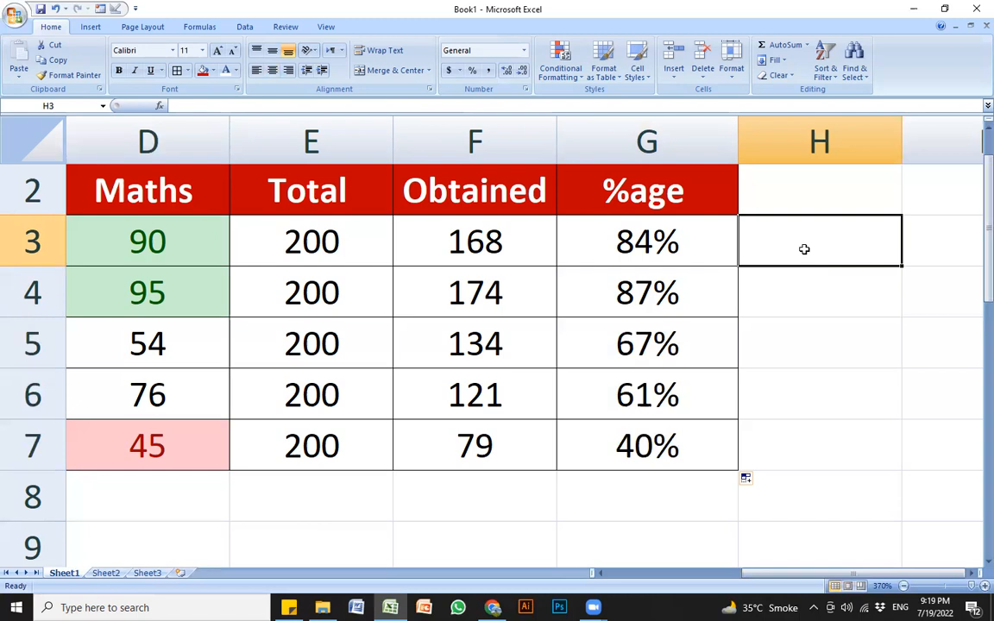
click(789, 275)
click(793, 246)
Step: Add a Status column heading in H2, beside the %age heading
click(803, 186)
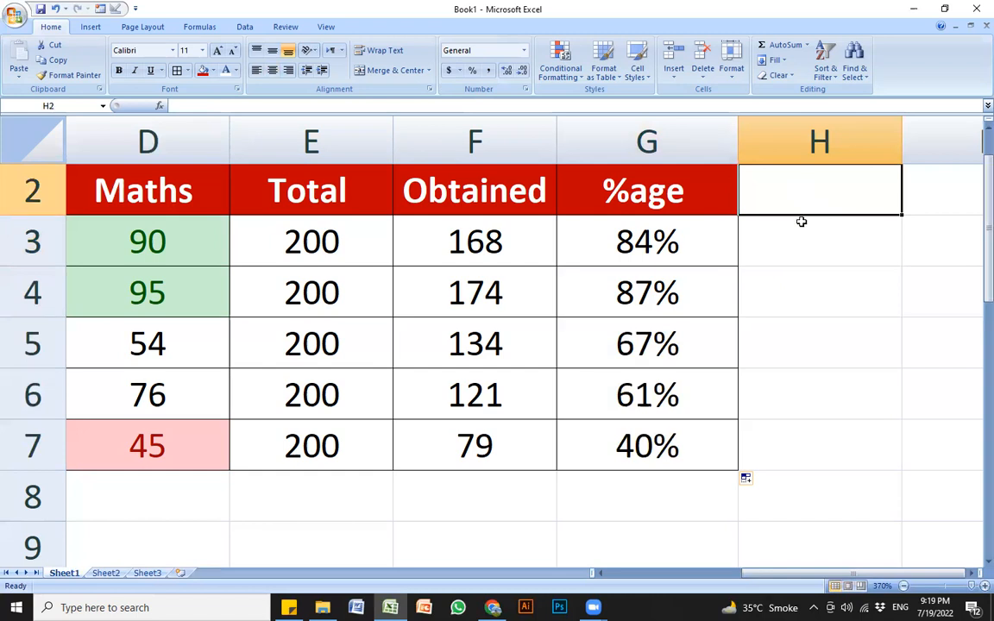
text(Status)
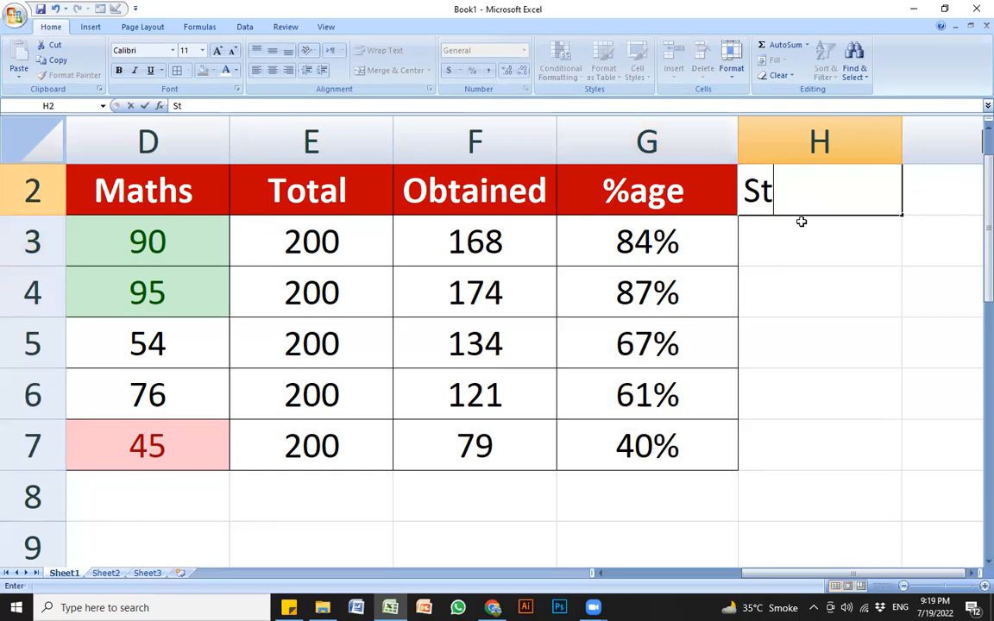
key(Return)
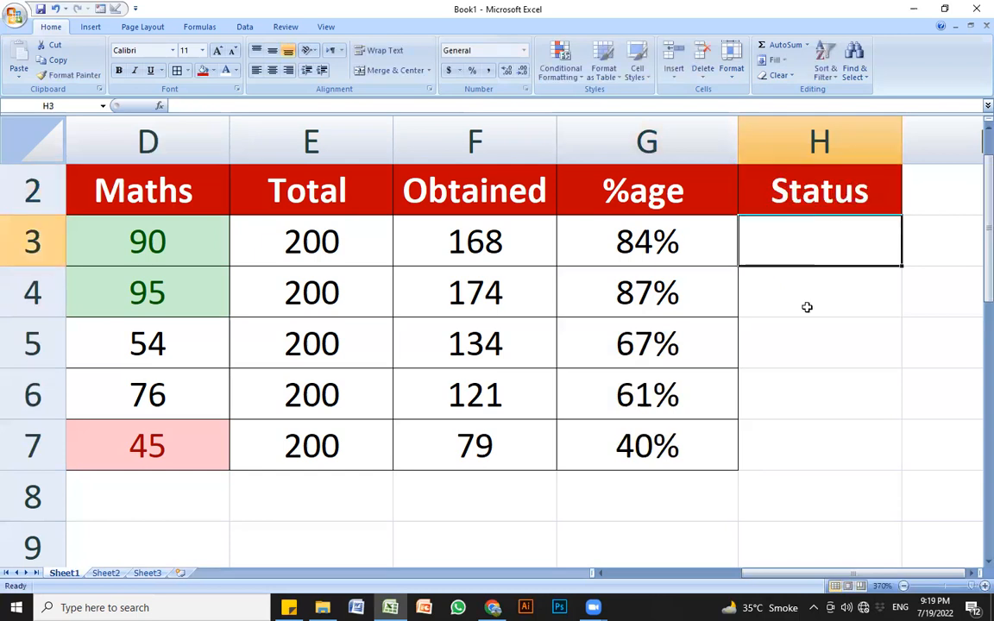
click(683, 249)
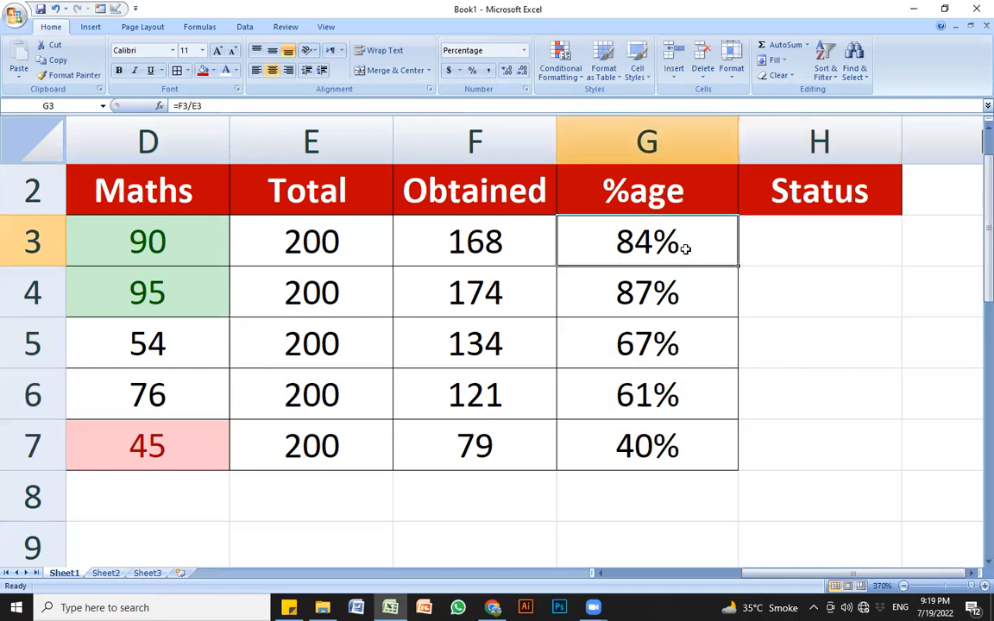
click(763, 248)
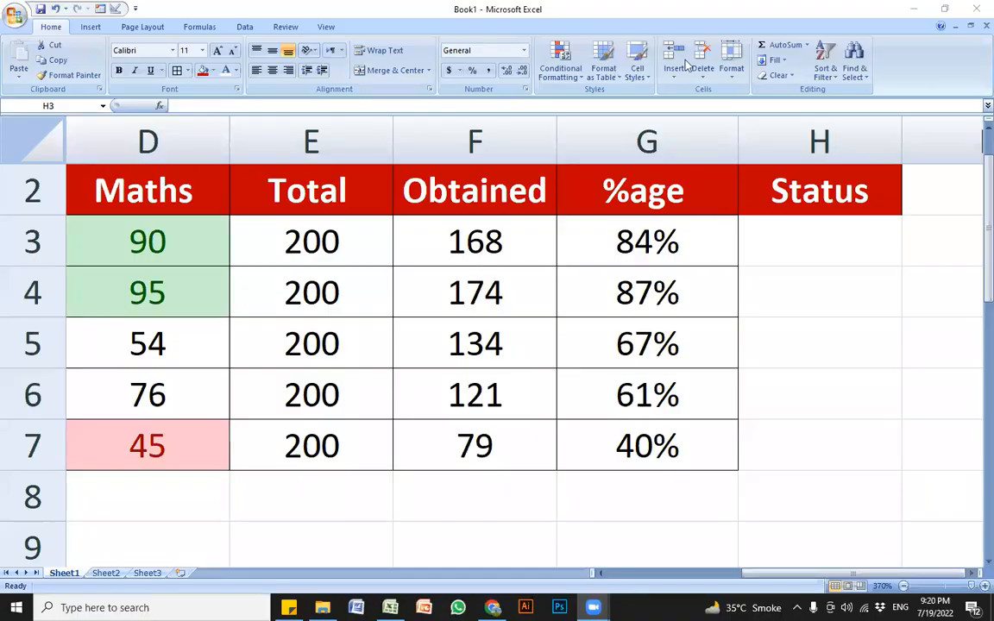
click(820, 252)
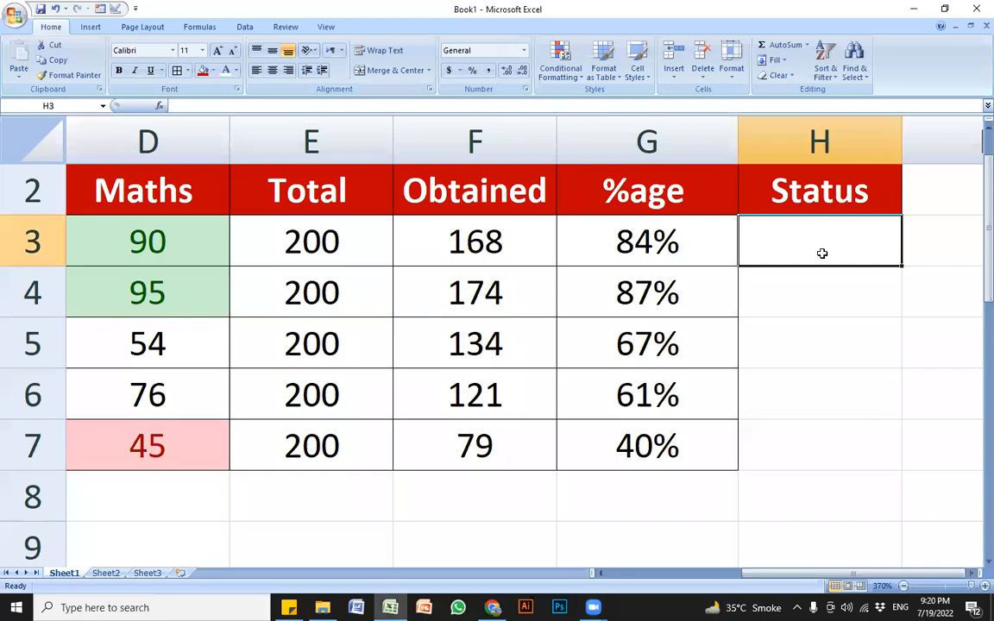
click(465, 27)
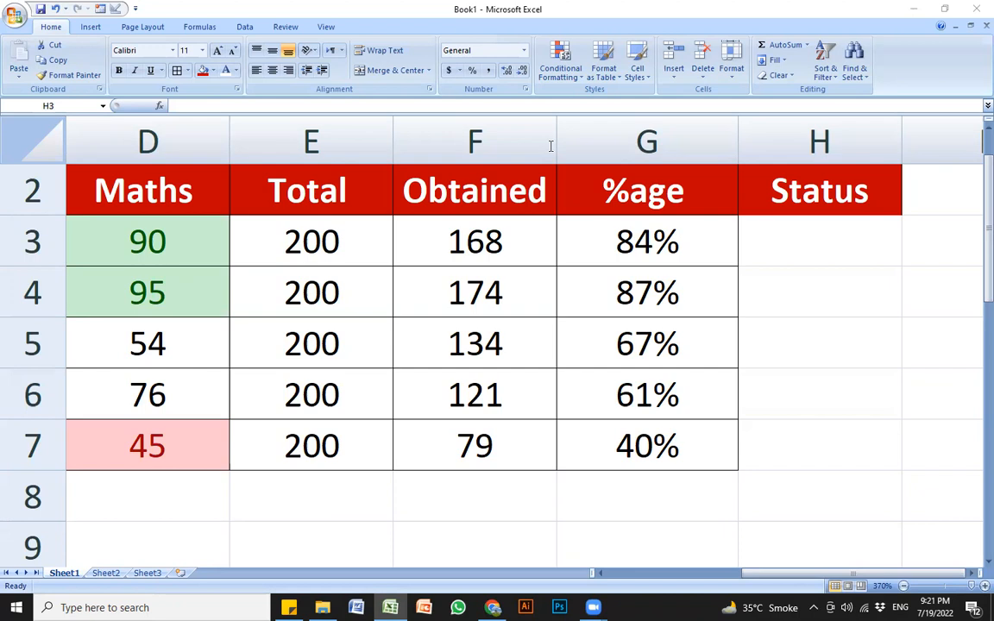
click(820, 238)
click(834, 300)
click(795, 244)
click(803, 323)
Step: Start a formula in H3, the first student's Status cell
click(789, 246)
click(785, 241)
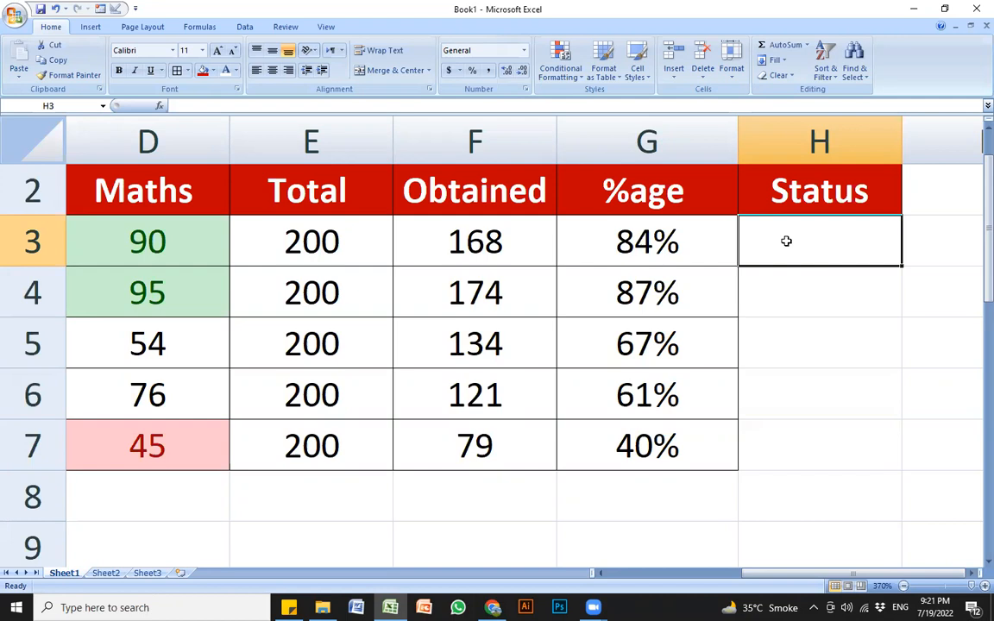
text(=)
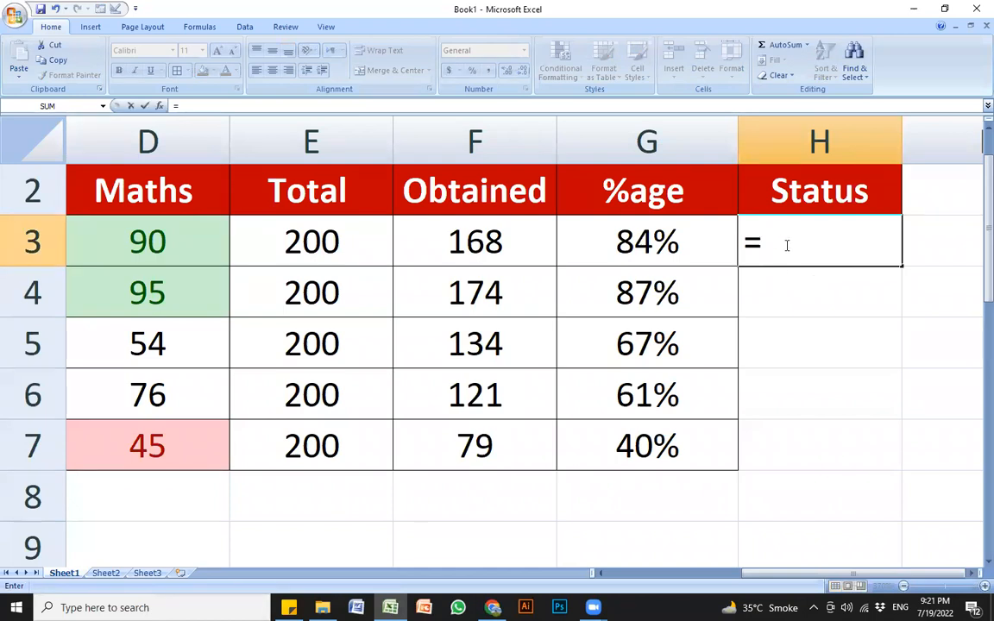
text(if)
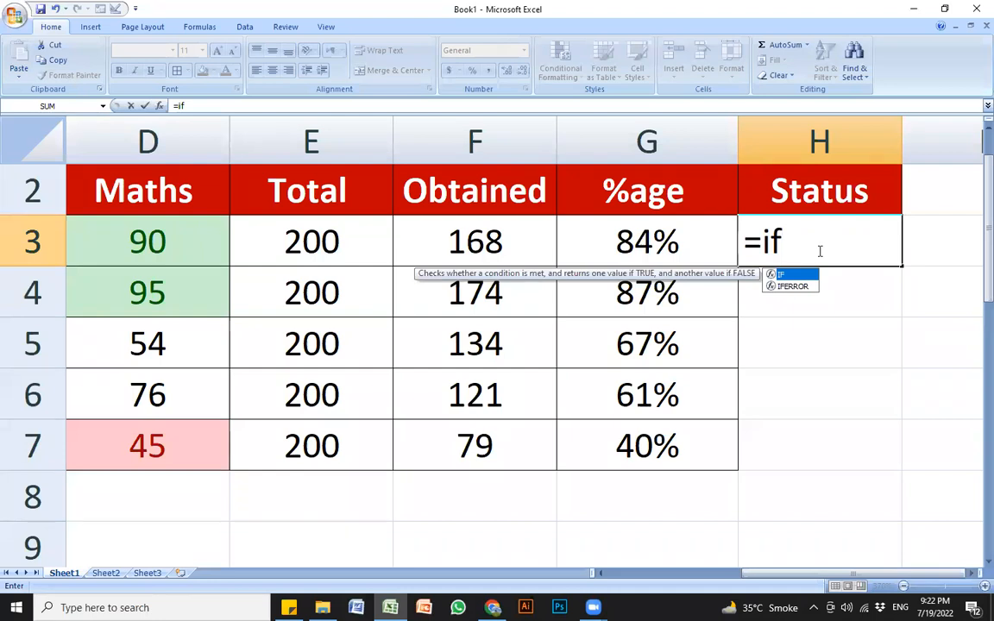
text(()
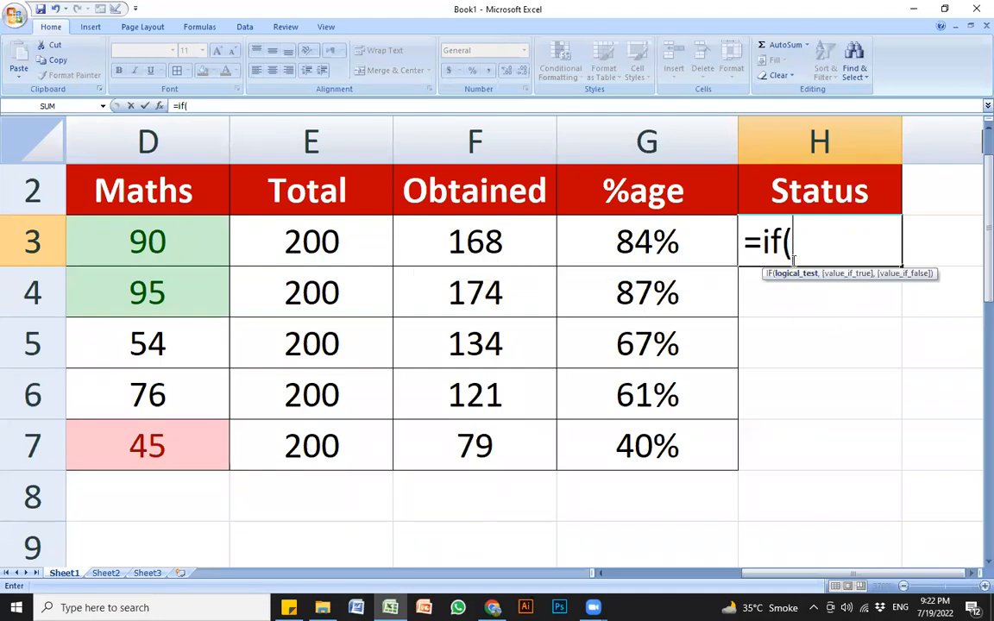
click(668, 245)
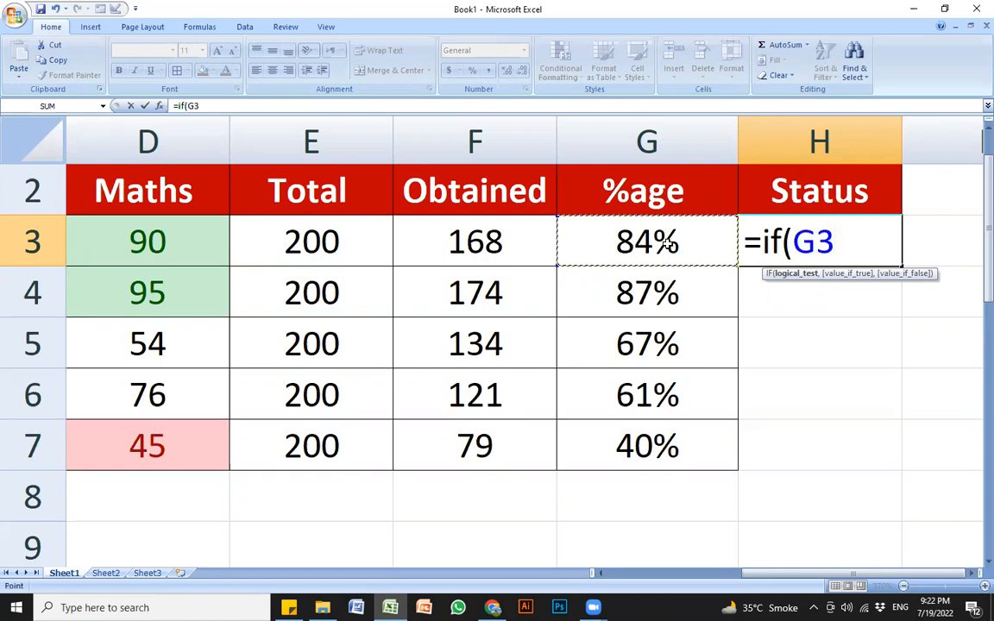
text(,)
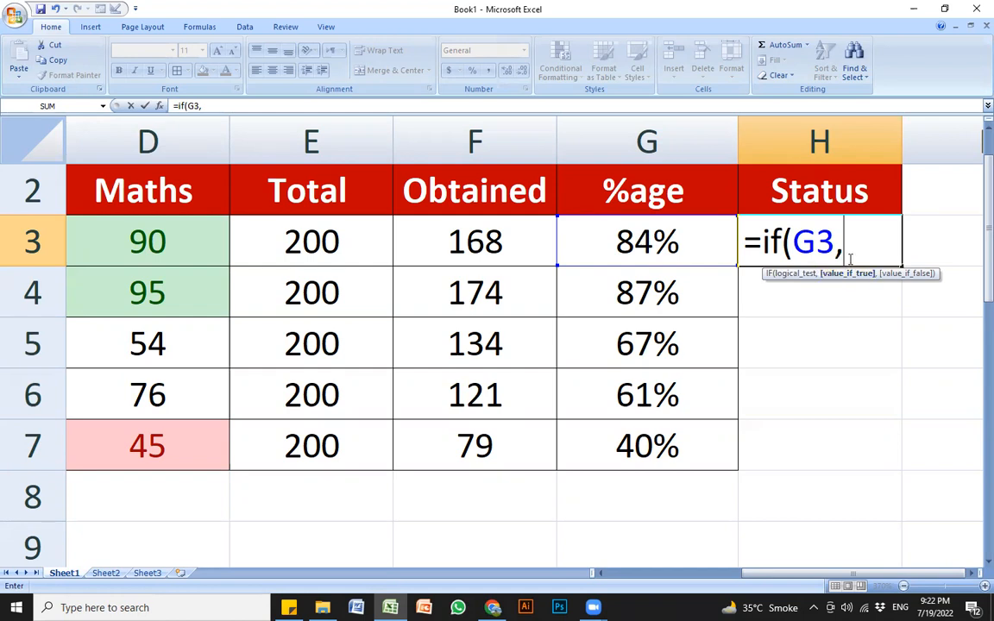
key(BackSpace)
text(>)
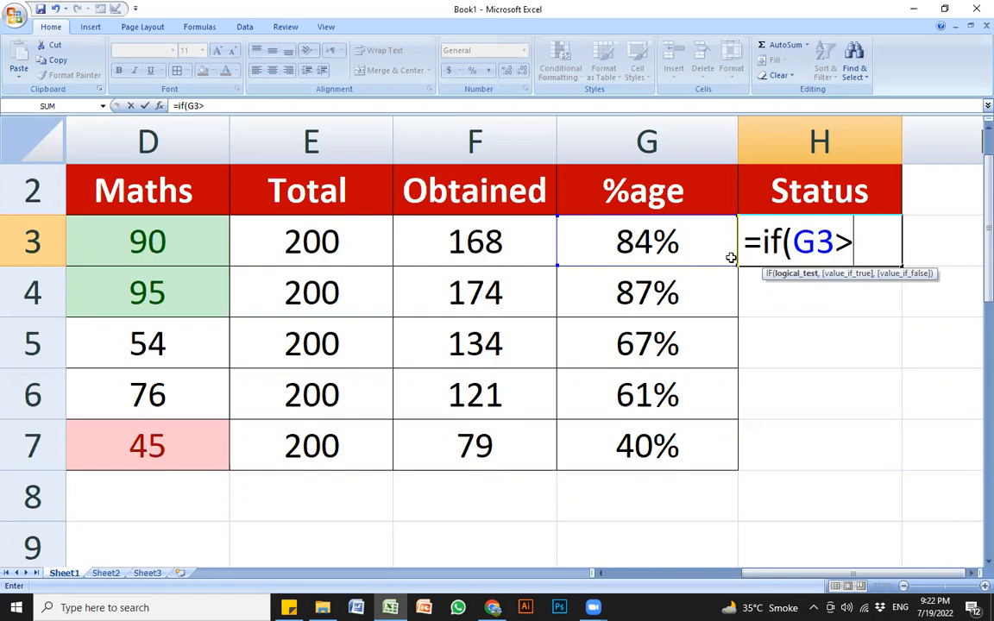
key(BackSpace)
key(BackSpace)
key(BackSpace)
key(BackSpace)
key(BackSpace)
key(BackSpace)
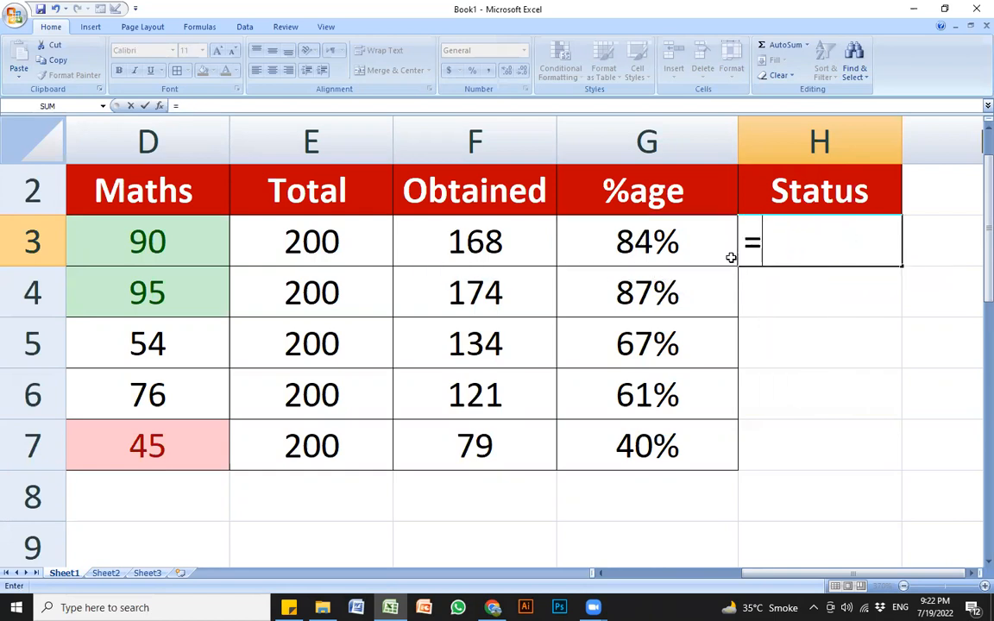
Step: Continue the H3 formula with an IF function whose logical test is G3<50%
text(if()
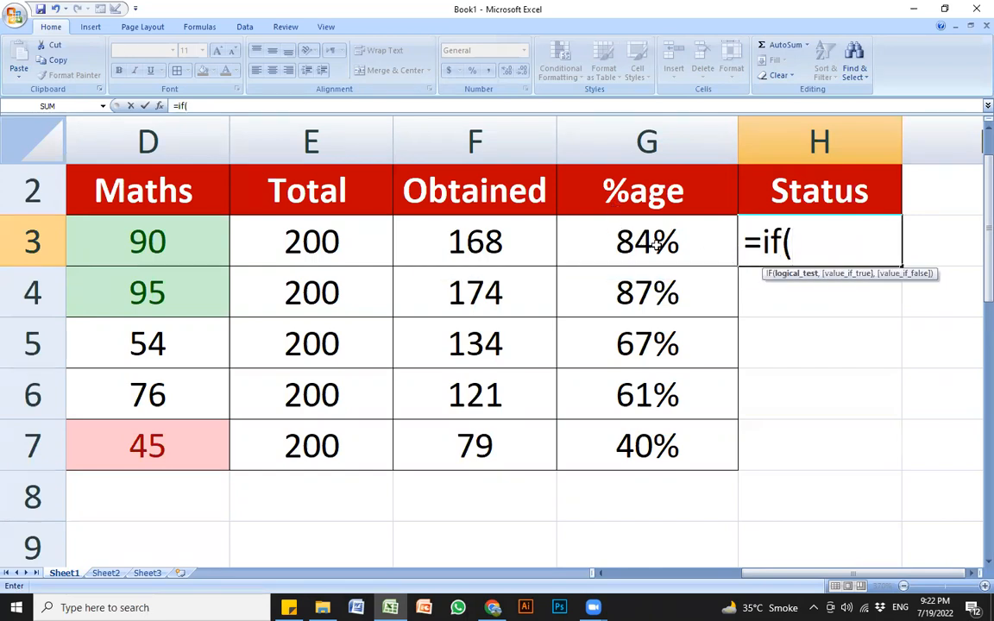
click(653, 244)
text(,)
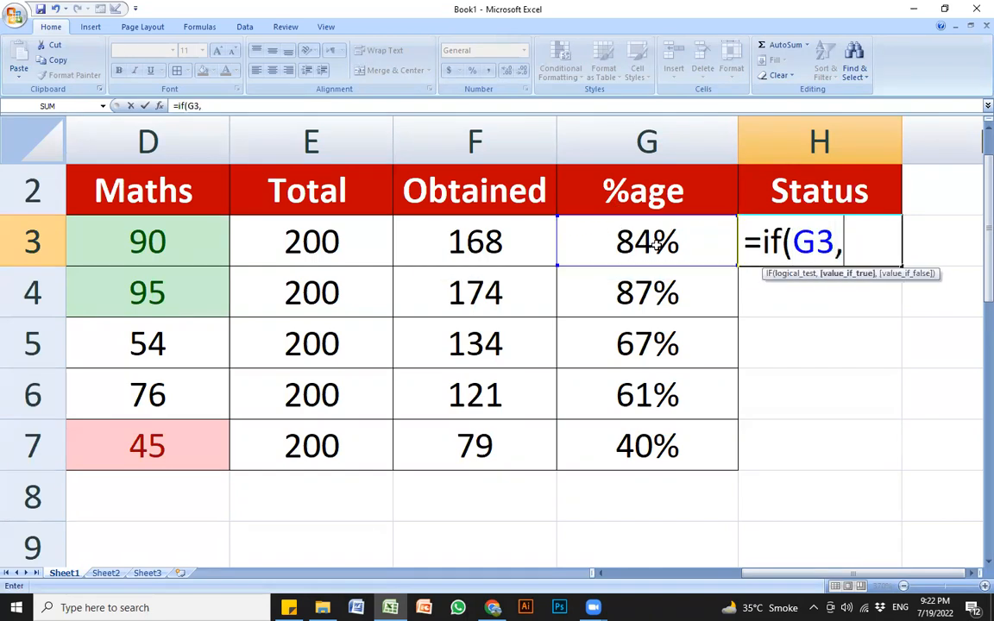
key(BackSpace)
text(>)
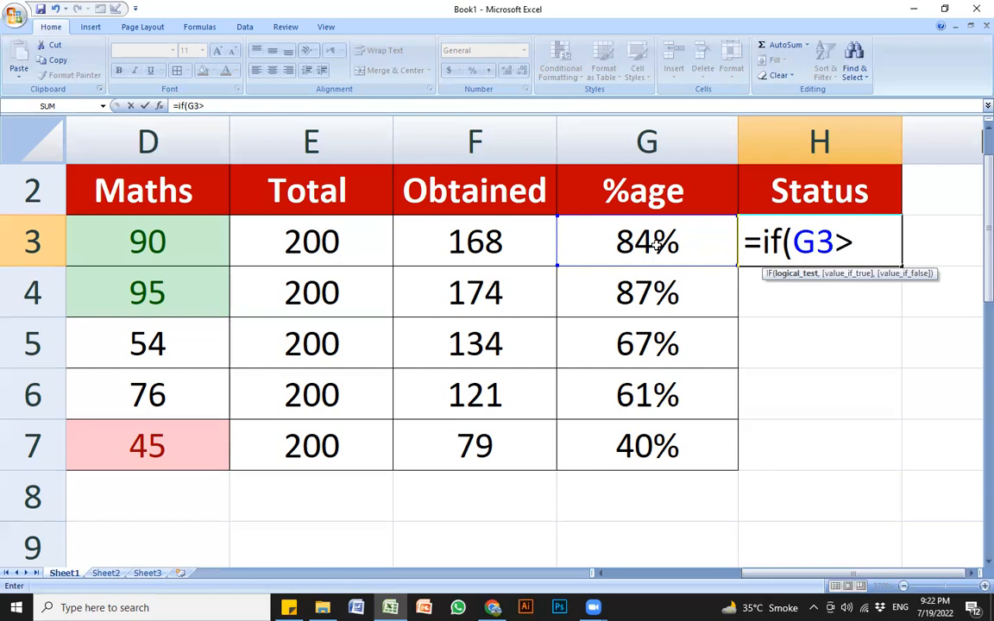
key(BackSpace)
text(<50%)
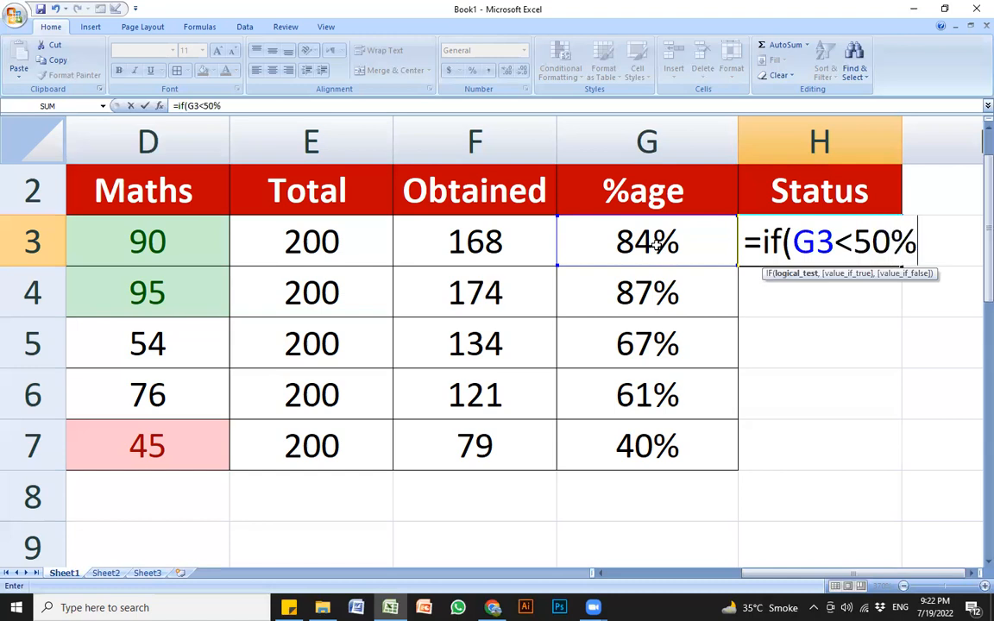
Step: Complete the IF formula in H3 with "Fail" as the value if true and "Pass" as the value if false
text(,")
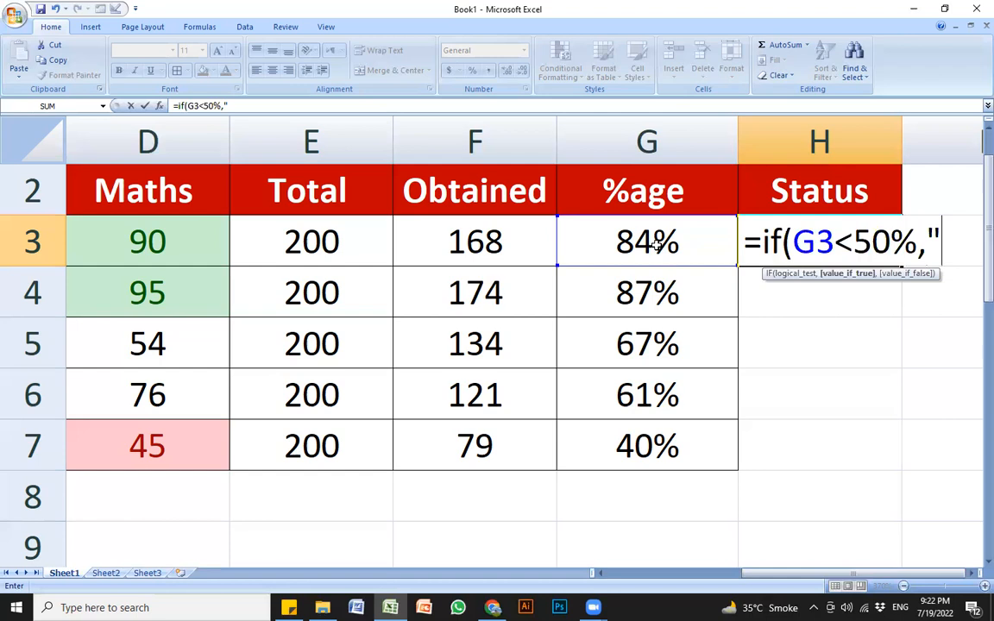
text(l")
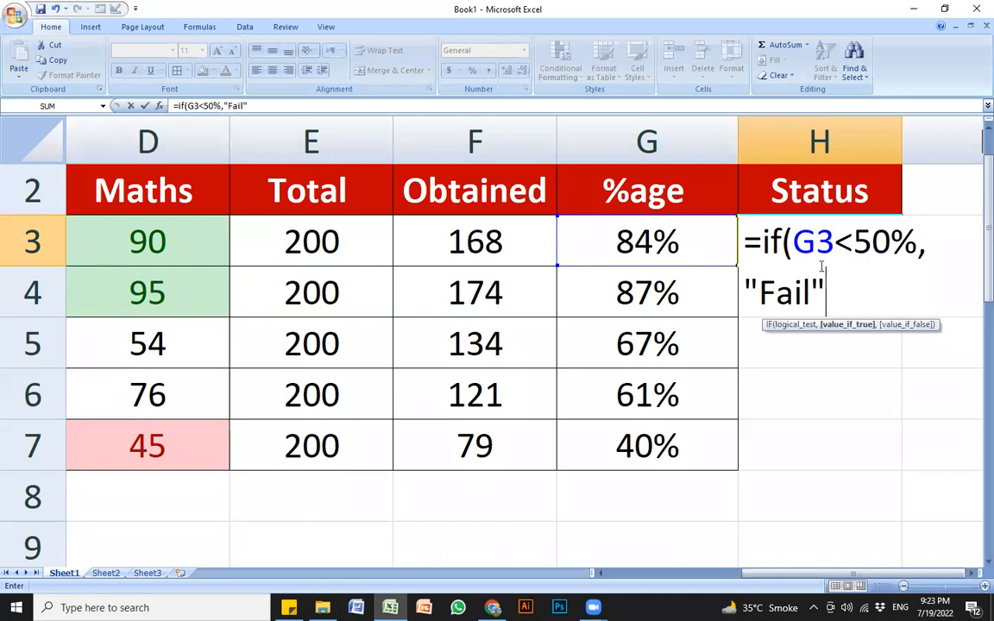
drag(760, 293, 812, 293)
click(842, 289)
text(,)
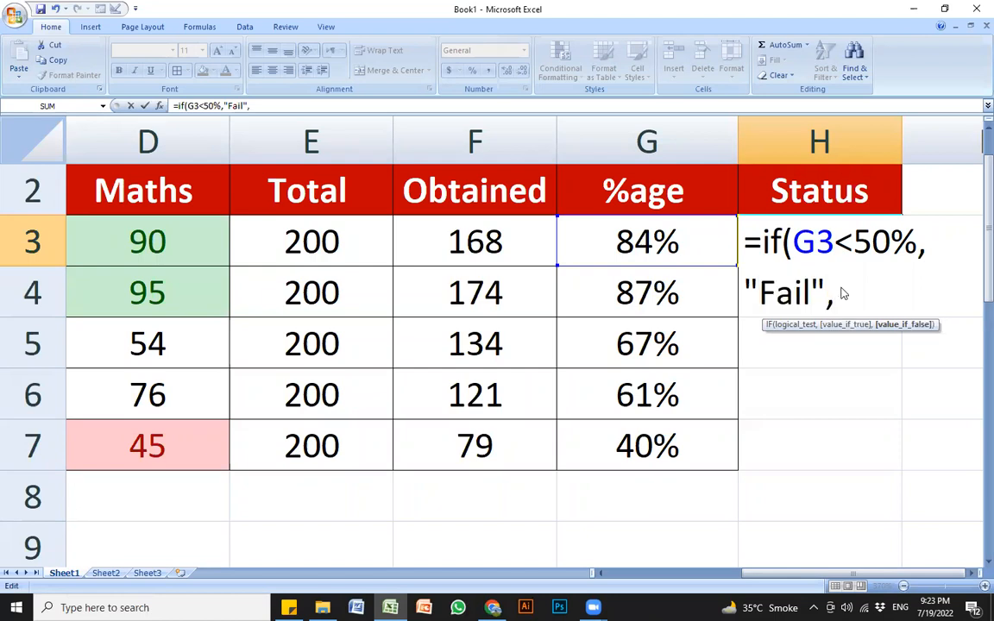
text("Pass")
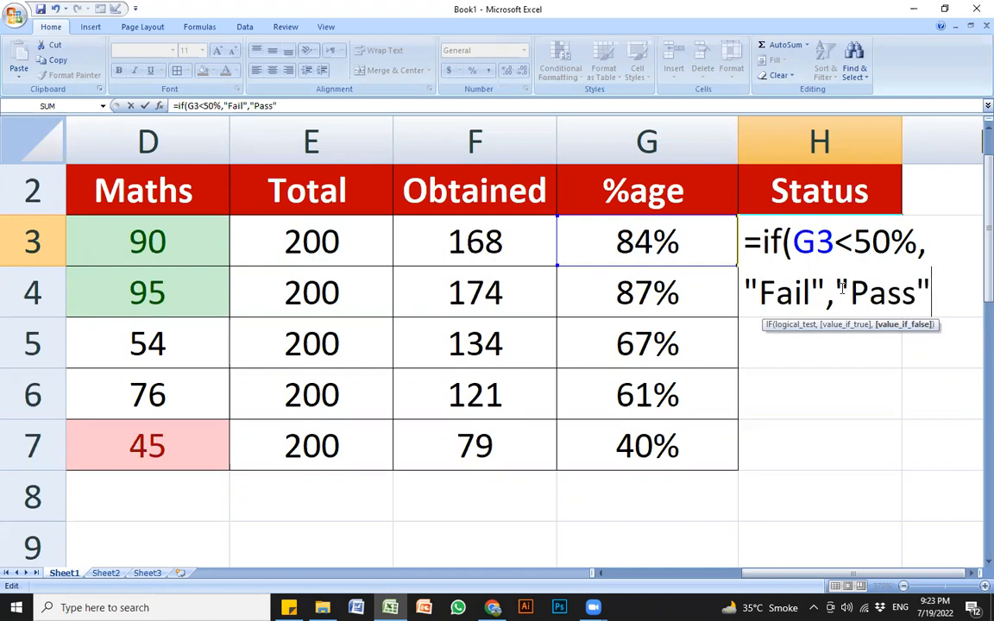
text())
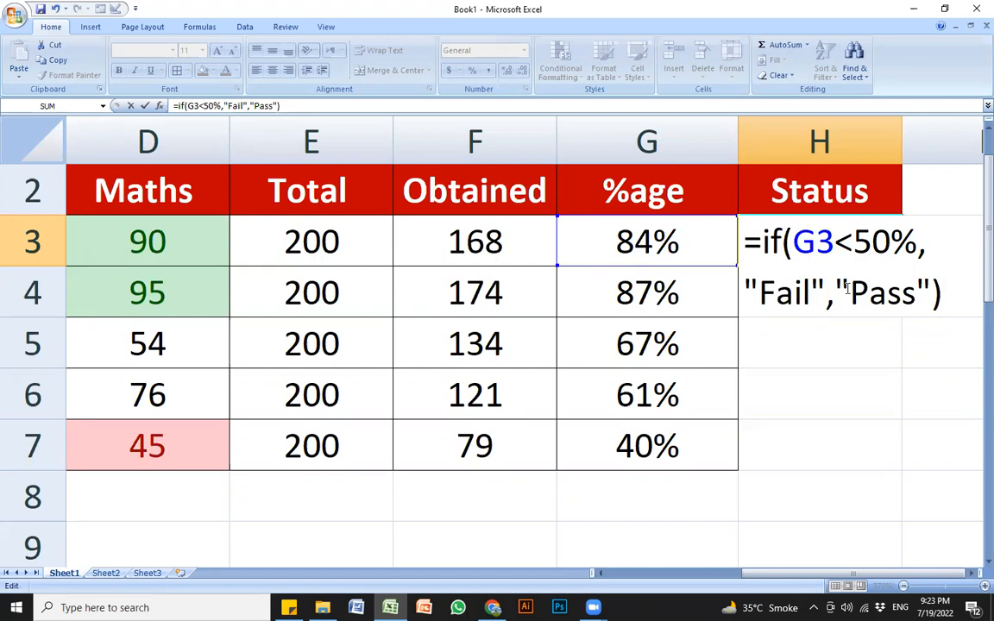
key(Return)
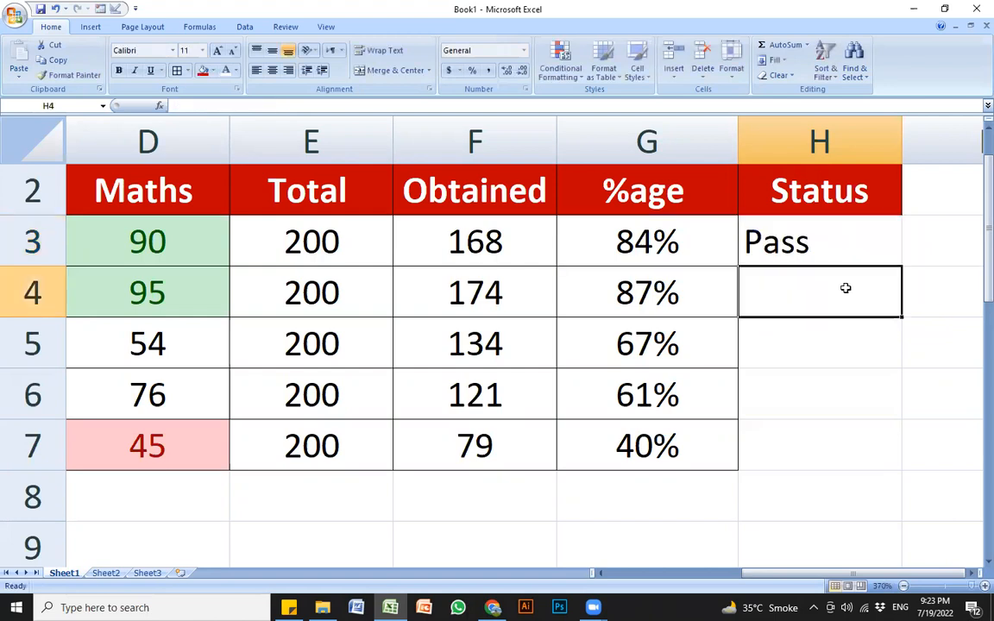
Step: Copy the Status formula from H3 down through H7 for the remaining students
click(850, 245)
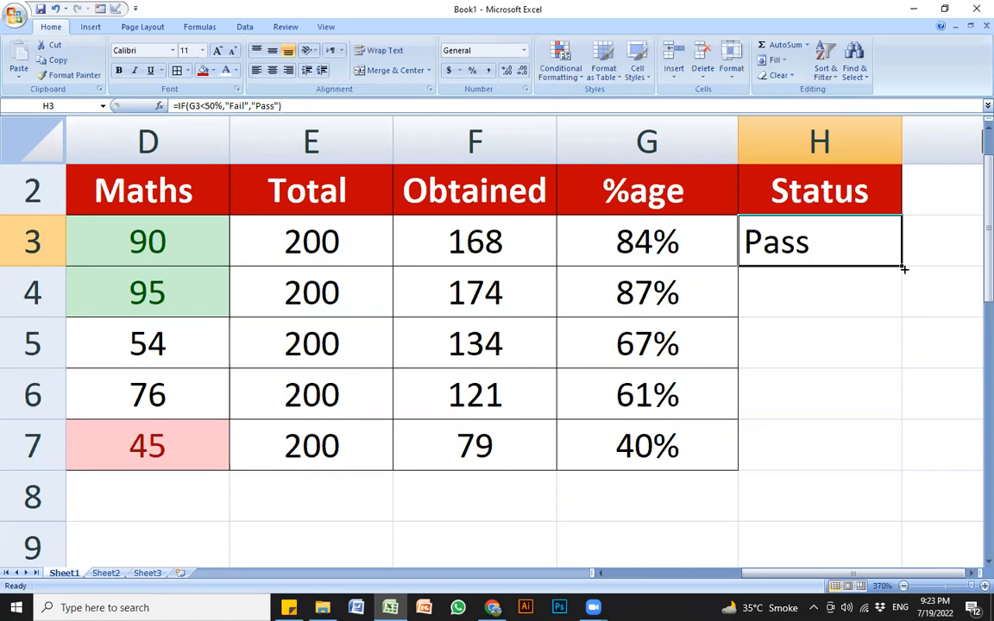
drag(902, 267, 897, 462)
click(765, 289)
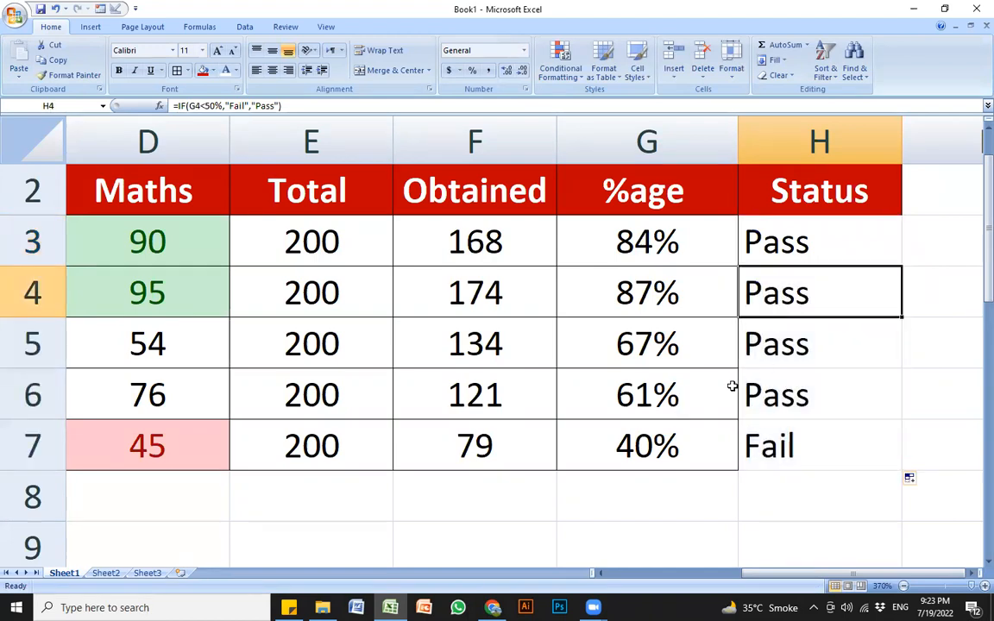
Step: Compare the Status results in rows 6 and 7 with the percentages they are based on
click(768, 397)
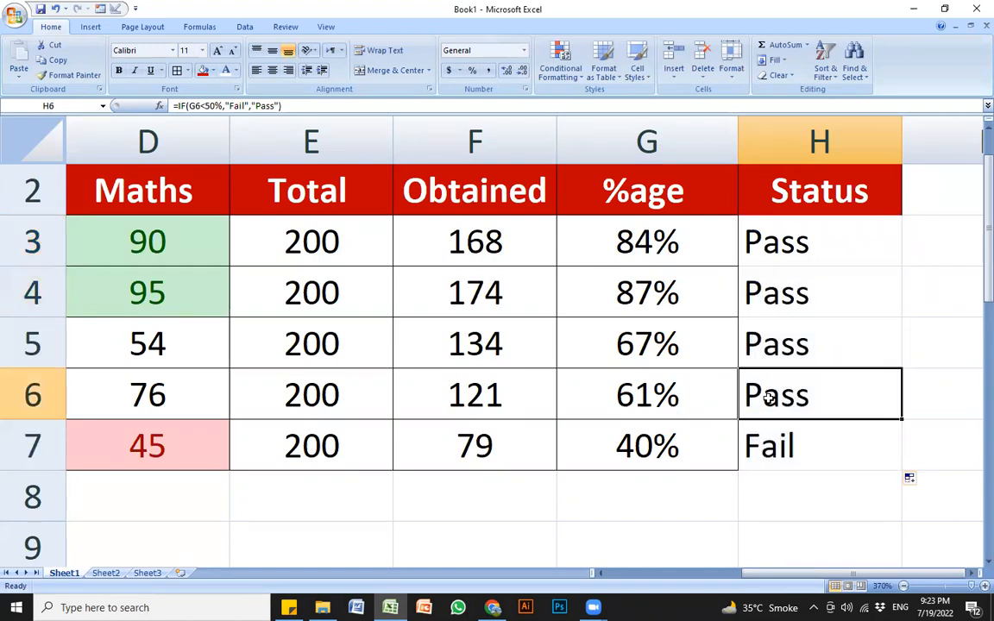
key(Left)
key(Left)
key(Left)
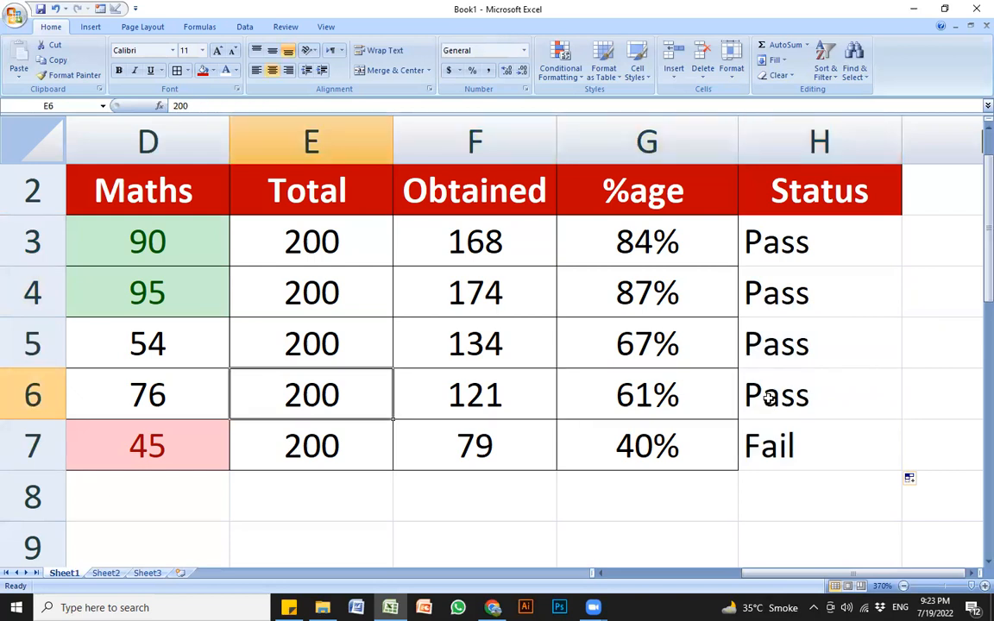
click(664, 447)
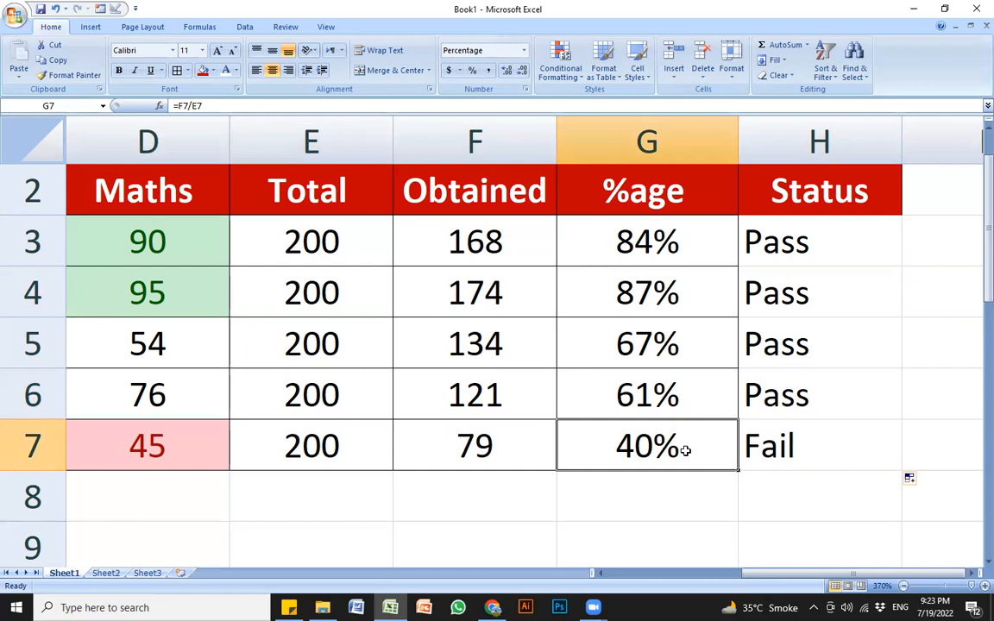
click(803, 454)
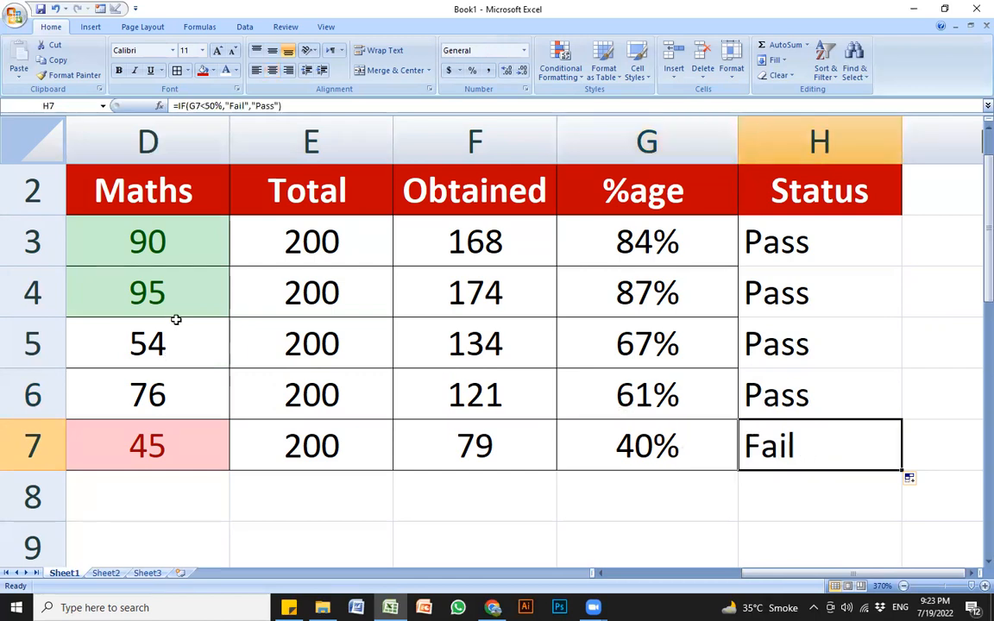
Step: Fit the widths of the English, Maths, Total and Obtained columns to their contents
click(156, 283)
key(Left)
key(Left)
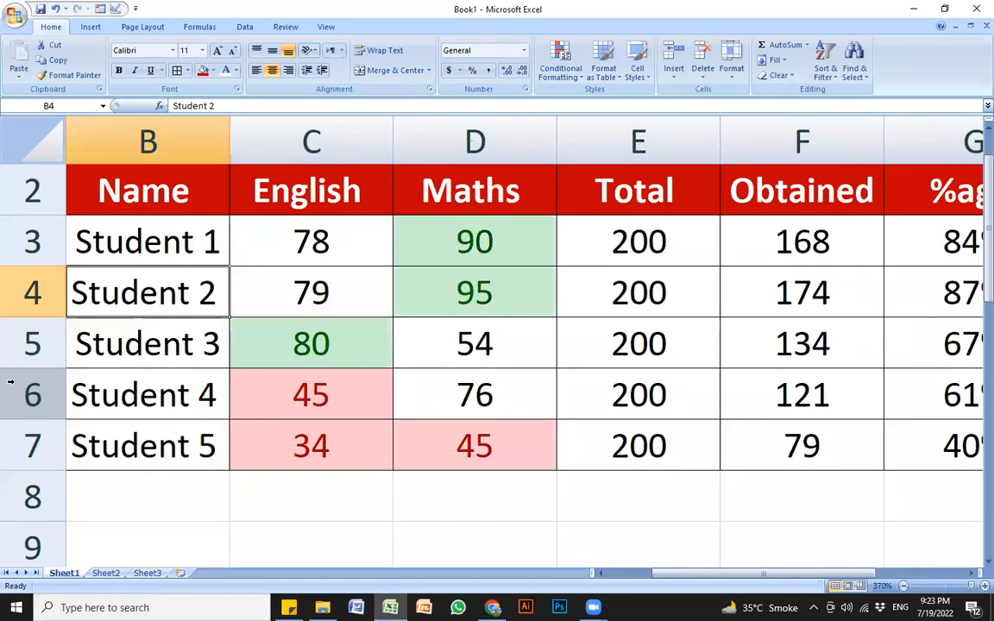
scroll(312, 381, down, 3)
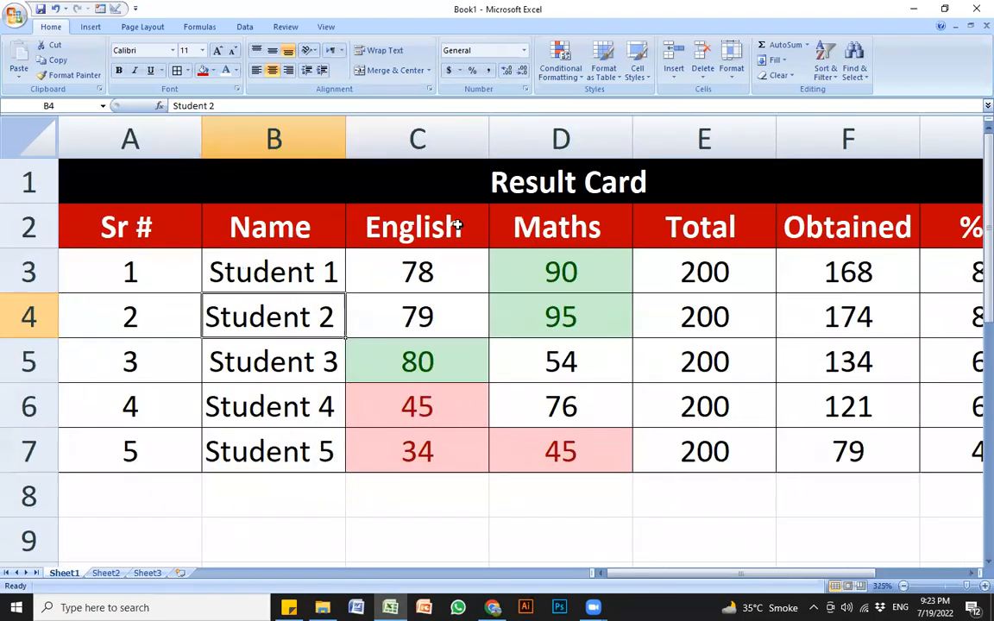
double_click(488, 128)
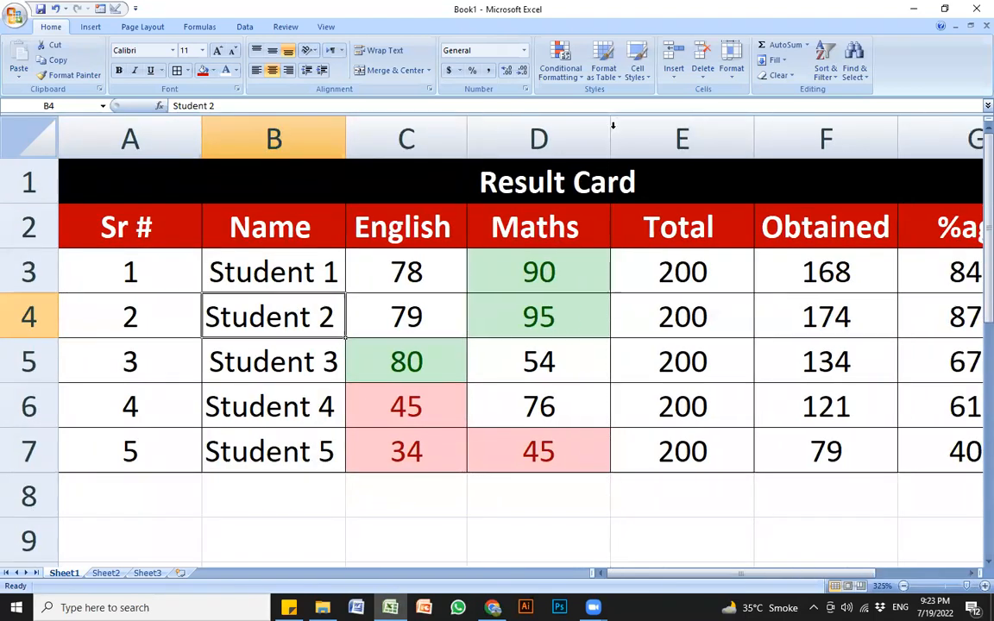
double_click(610, 126)
double_click(718, 135)
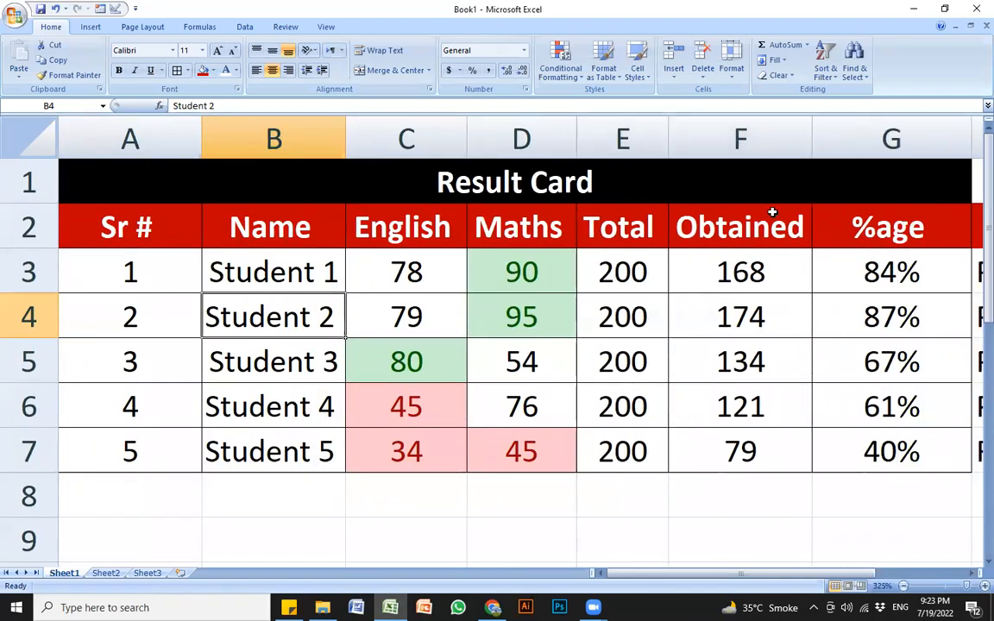
double_click(814, 137)
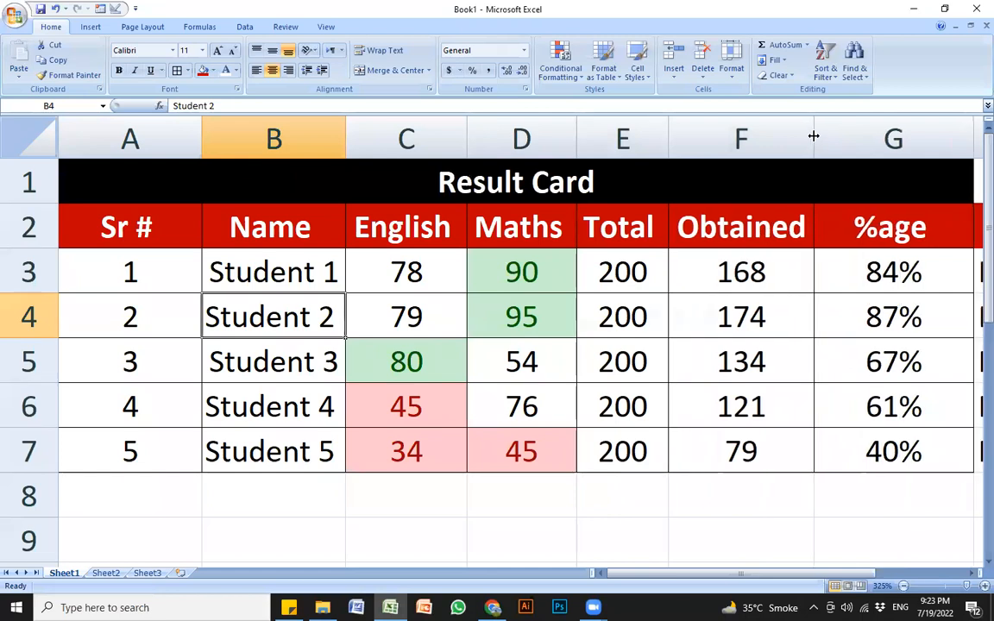
Step: Fit the widths of the Sr # and %age columns to their contents
double_click(198, 127)
click(544, 397)
click(940, 363)
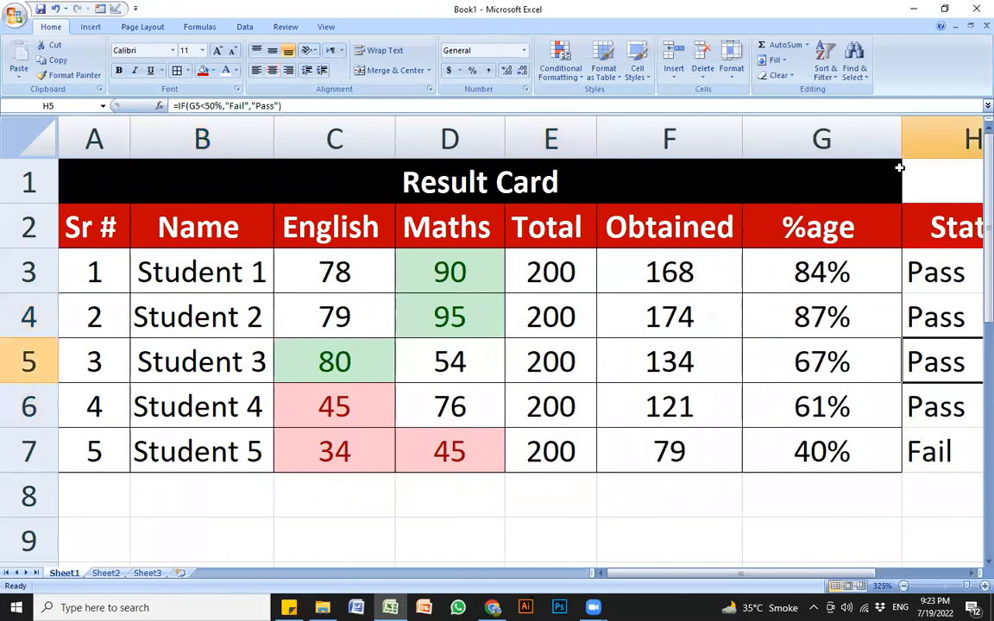
double_click(901, 137)
click(776, 448)
click(623, 393)
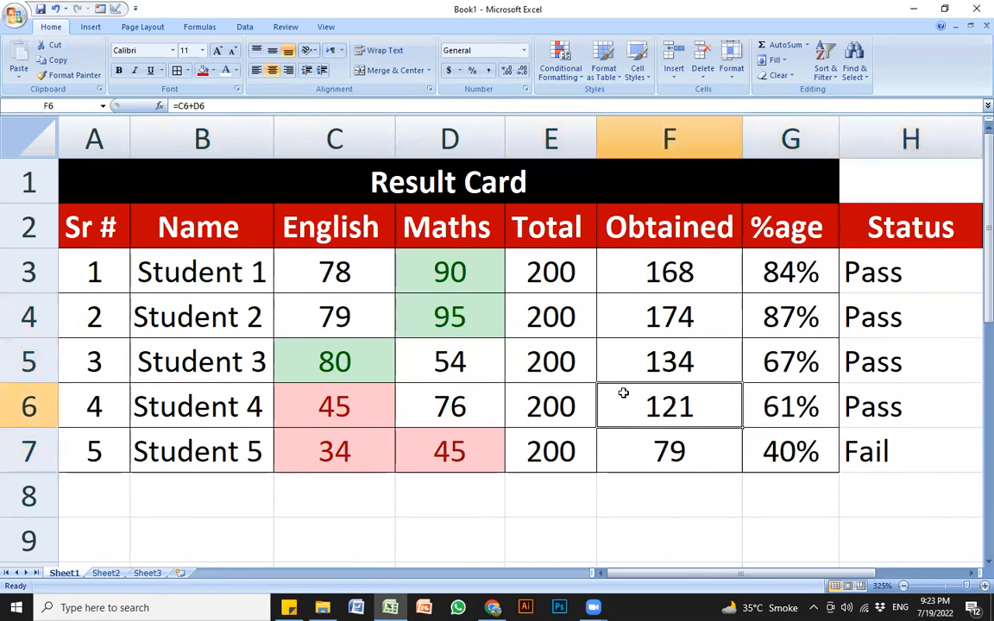
Step: Change Student 1's English mark in C3 to 43
click(751, 312)
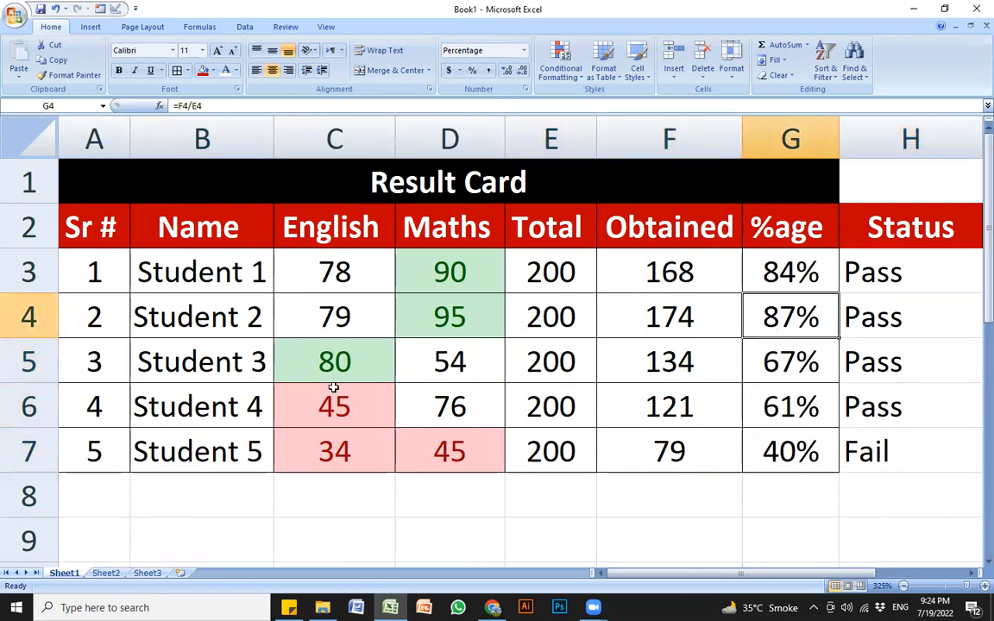
click(311, 252)
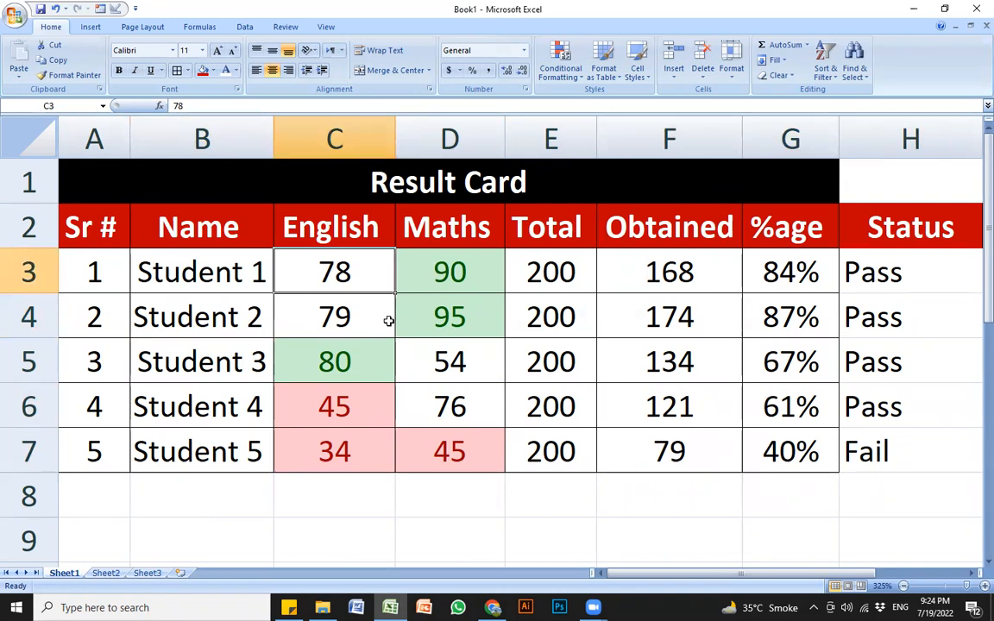
text(43)
click(426, 342)
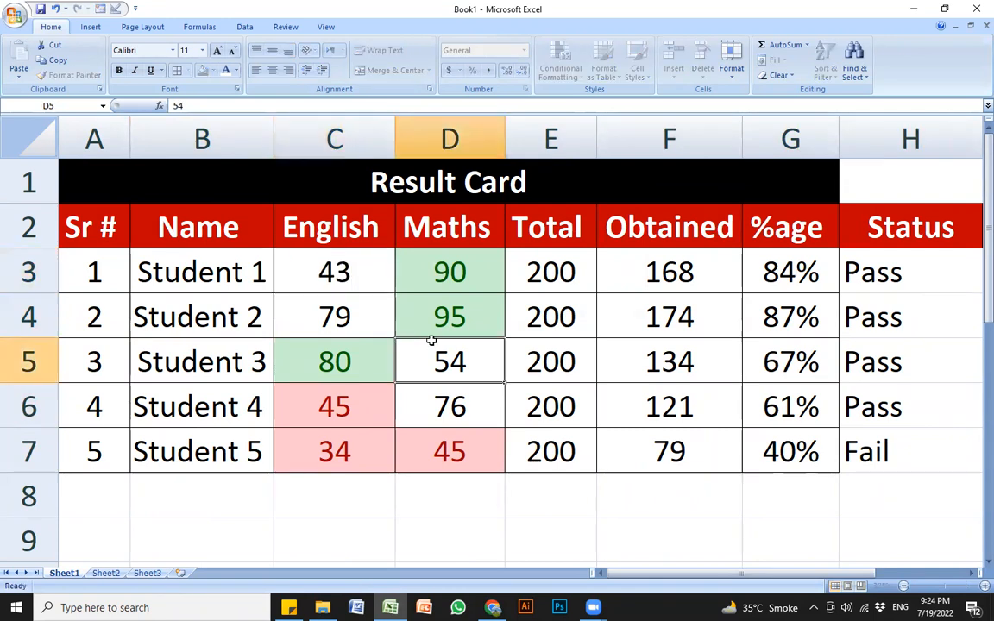
Step: Change Student 1's Maths mark in D3 to 55 and check the recalculated percentage and status
click(466, 272)
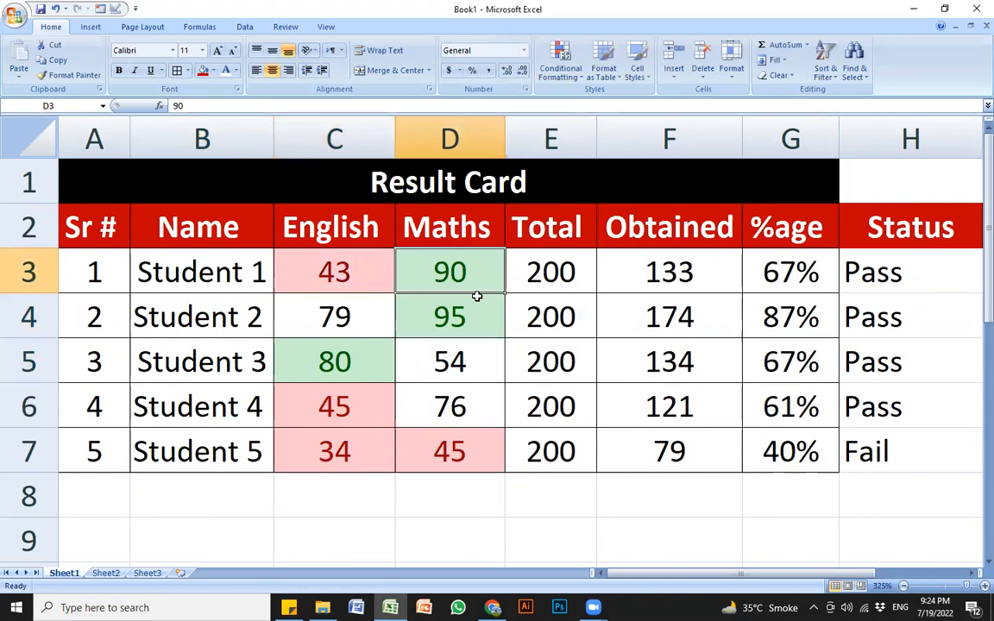
text(55)
click(414, 349)
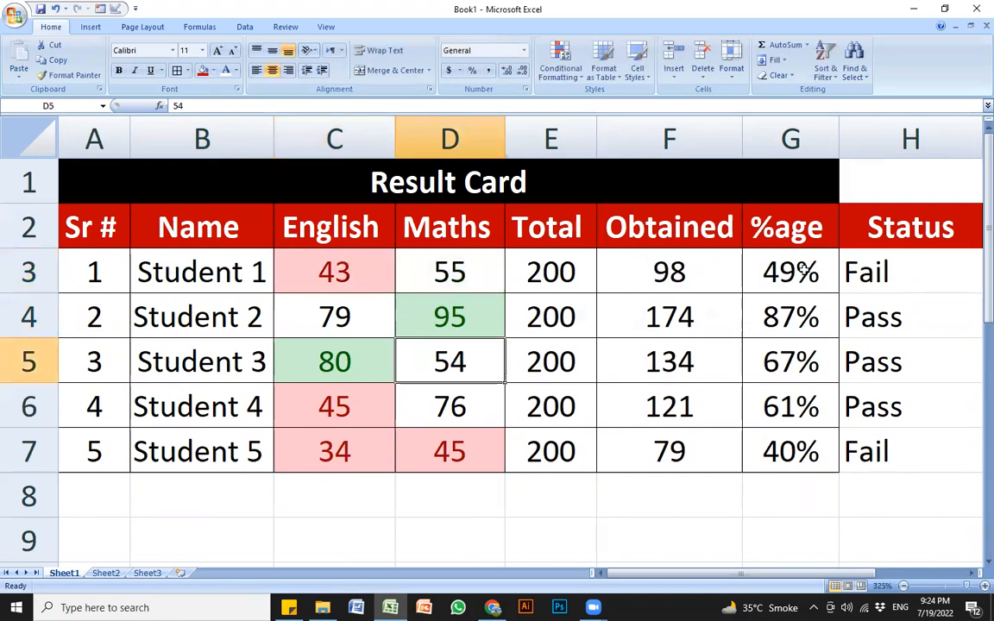
click(809, 285)
click(881, 277)
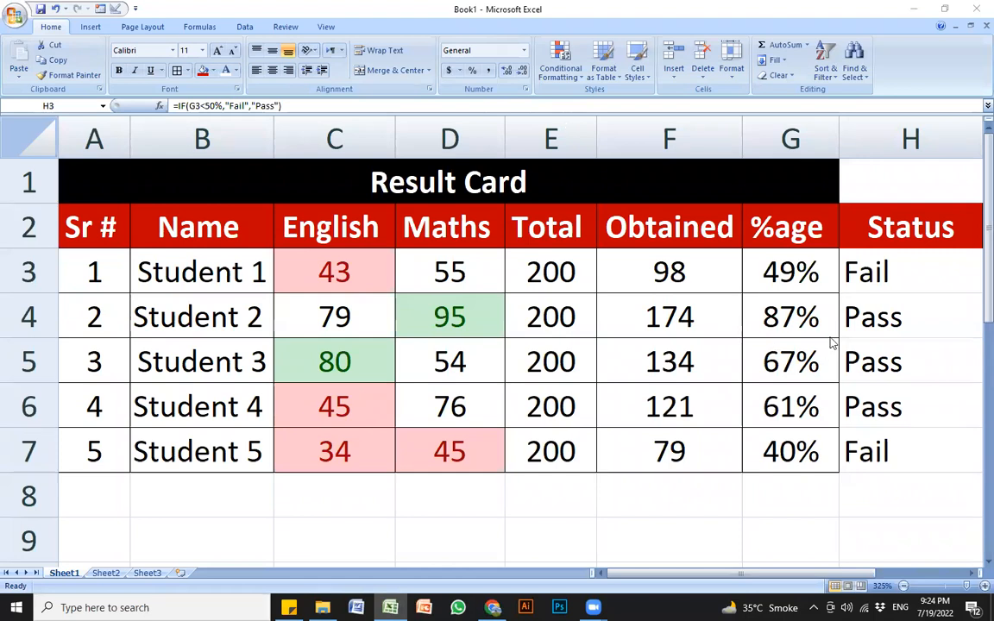
click(891, 277)
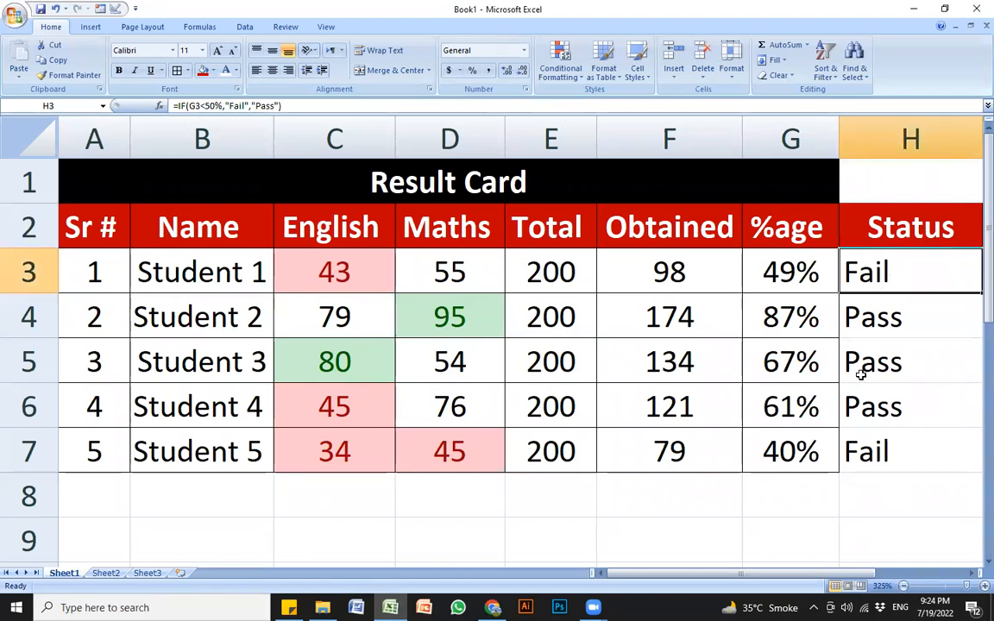
Step: Clear the Status formulas from H3 through H8, keeping the Status heading
drag(745, 573, 869, 576)
key(Down)
key(Down)
drag(700, 282, 704, 483)
key(Delete)
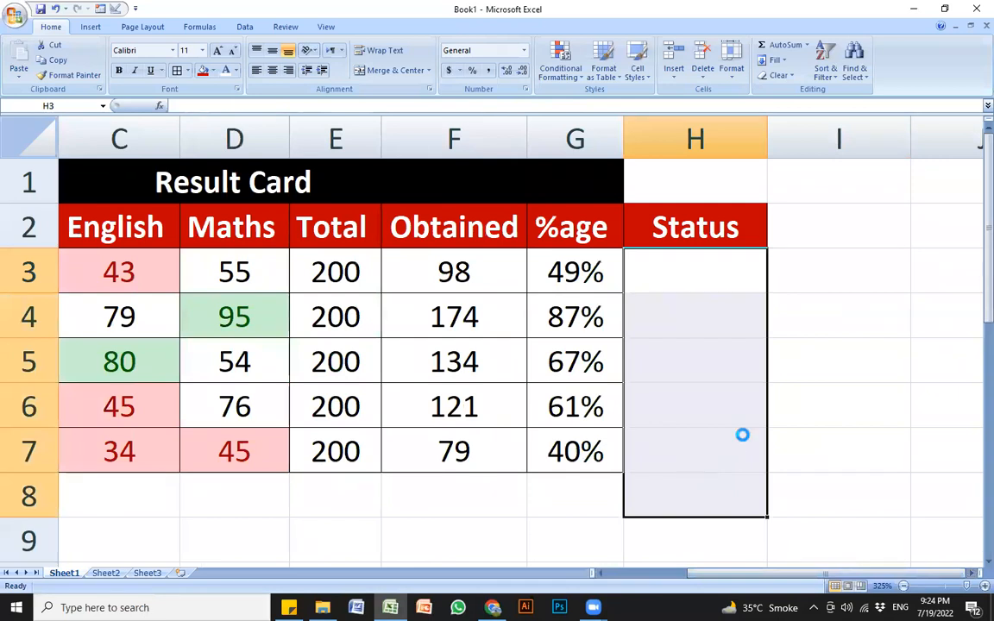
Step: Enter the note "Below 50%" in J3, in the empty area beside the result card
scroll(750, 483, up, 2)
drag(769, 574, 972, 576)
click(655, 430)
click(422, 278)
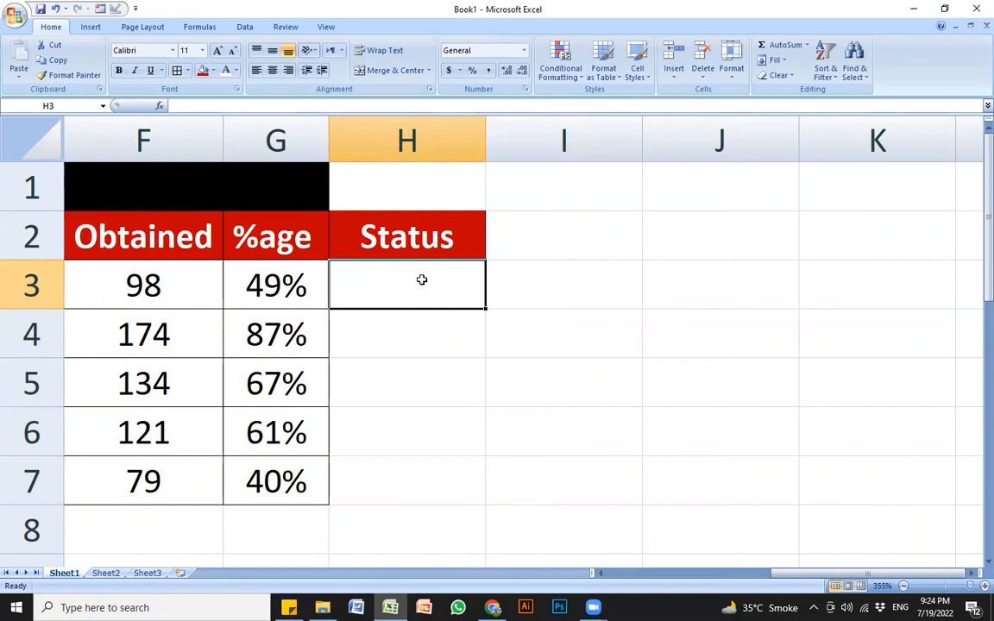
click(599, 282)
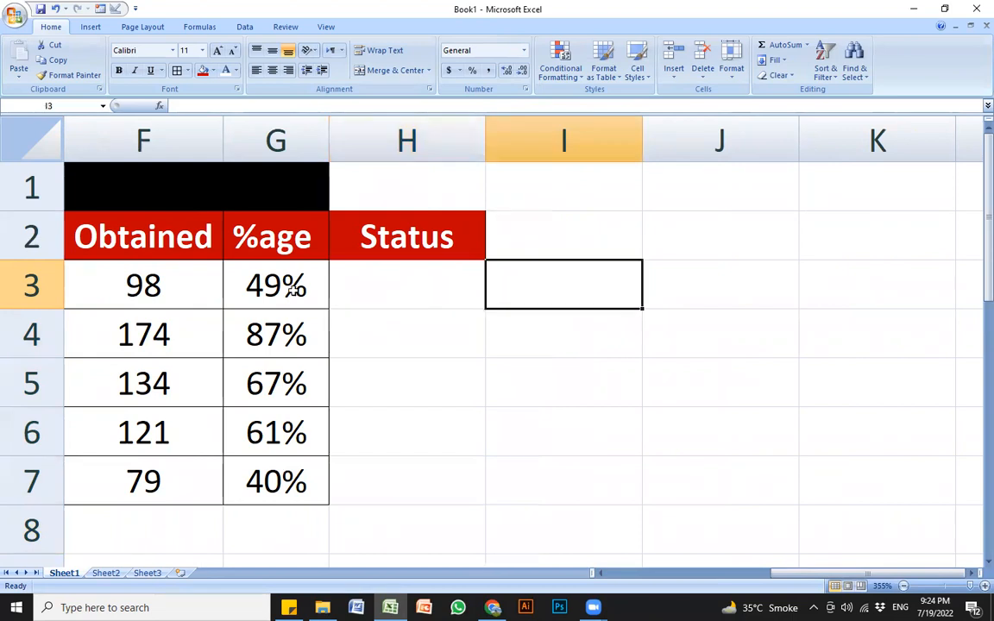
click(687, 287)
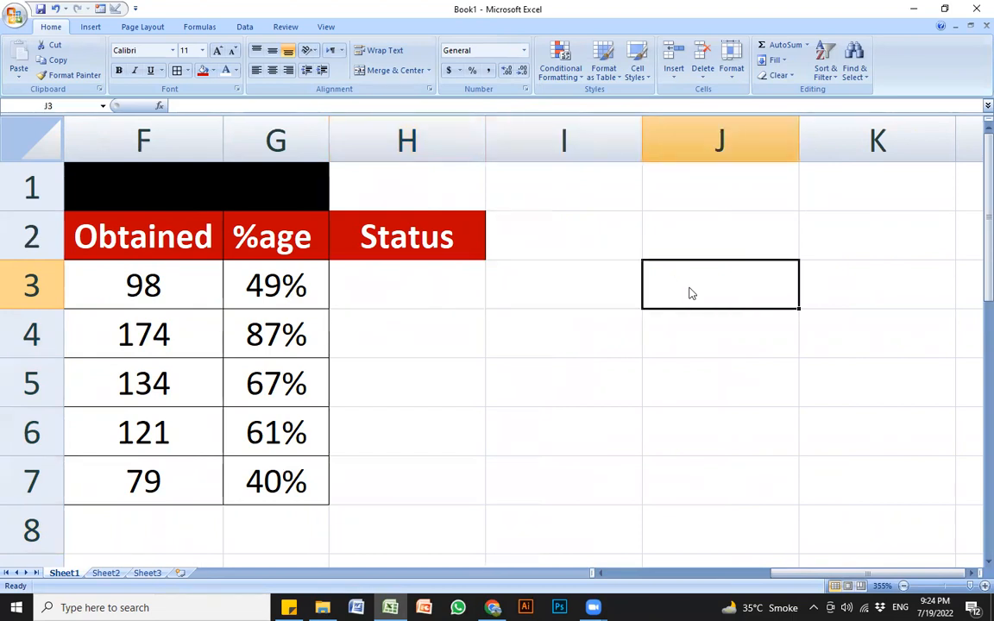
text(Below 50%)
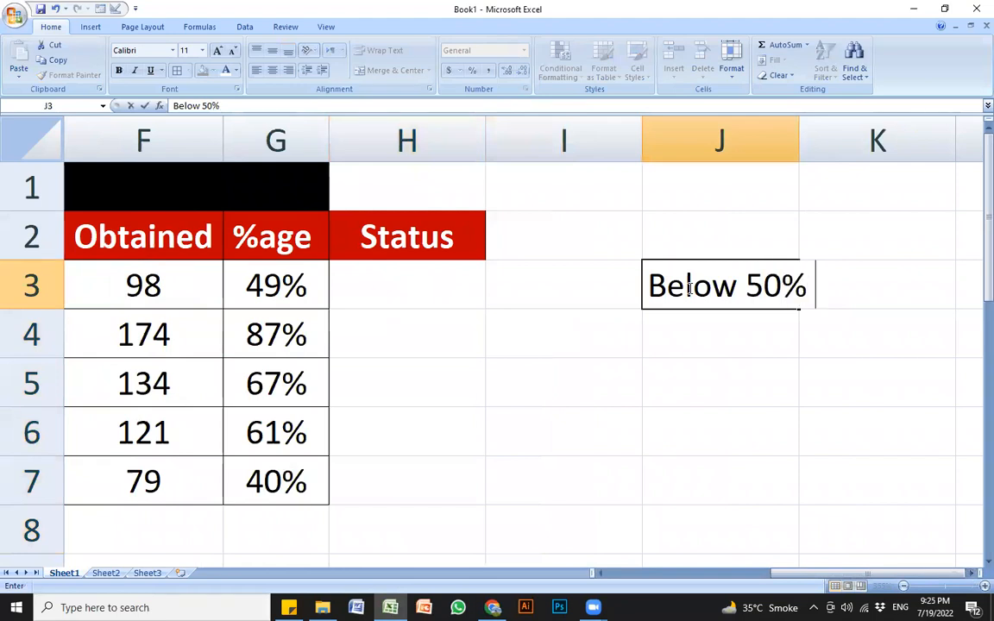
Step: Reword the criterion note in J3 as "< 50% - Fail"
double_click(647, 259)
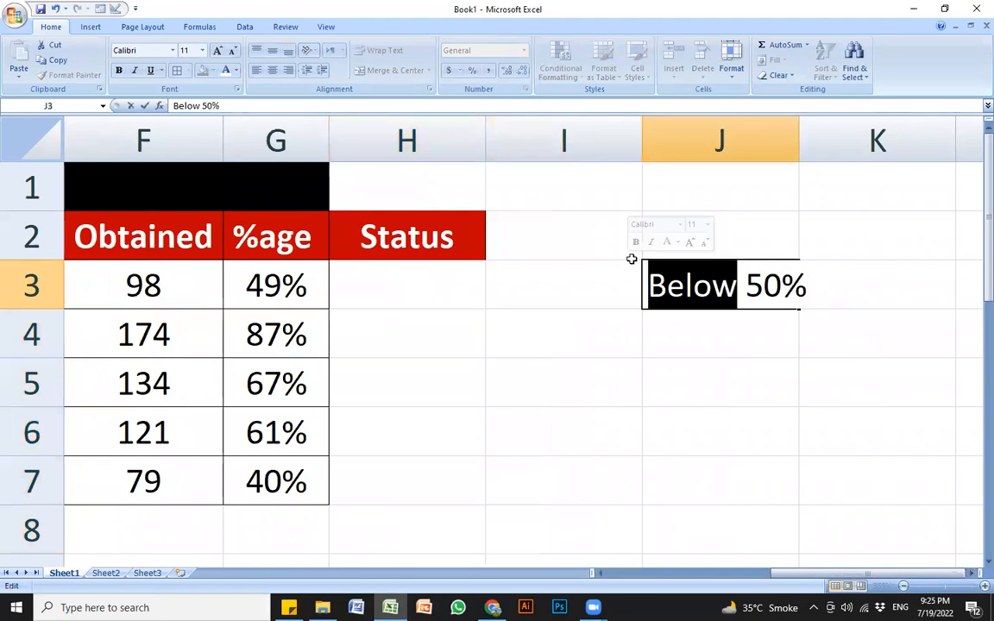
text(<)
click(755, 284)
text(-)
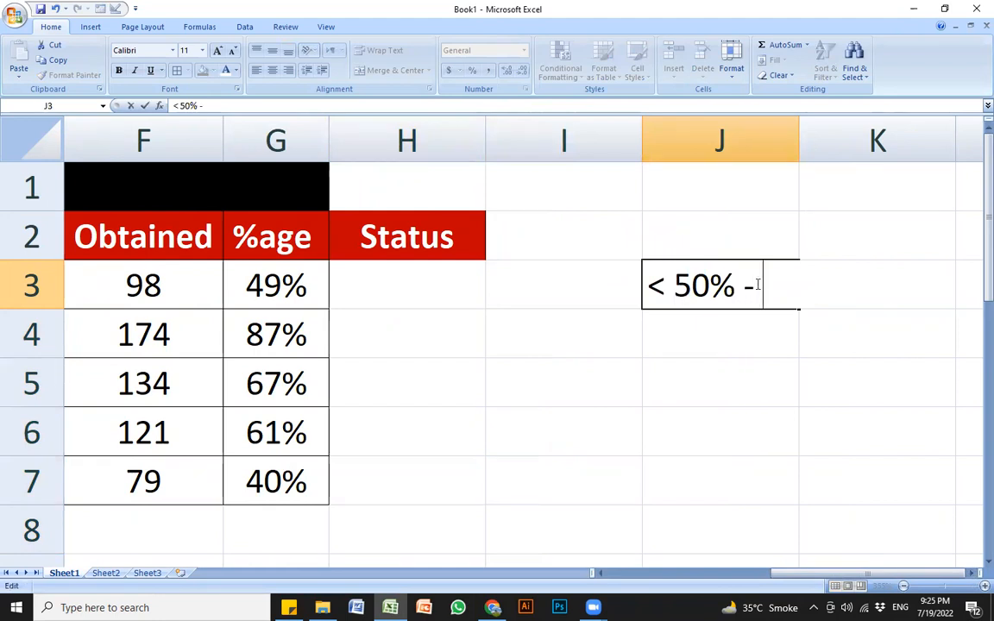
text( Fail)
key(Return)
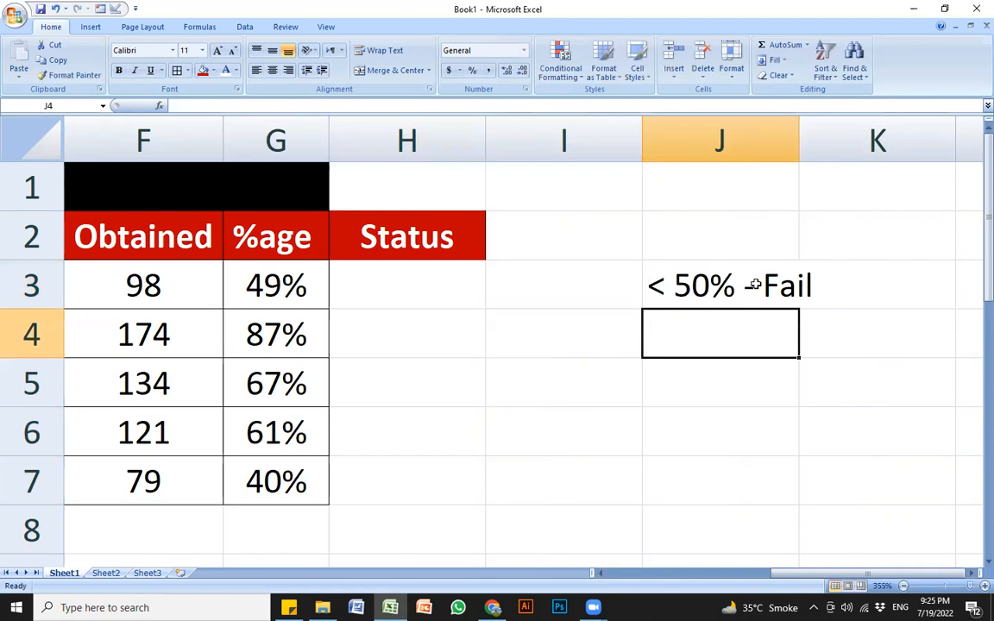
Step: Enter "pass" in J4 beneath the Fail criterion and return to H3, the first Status cell
text(pass)
key(Return)
click(751, 286)
click(710, 368)
click(706, 339)
click(428, 280)
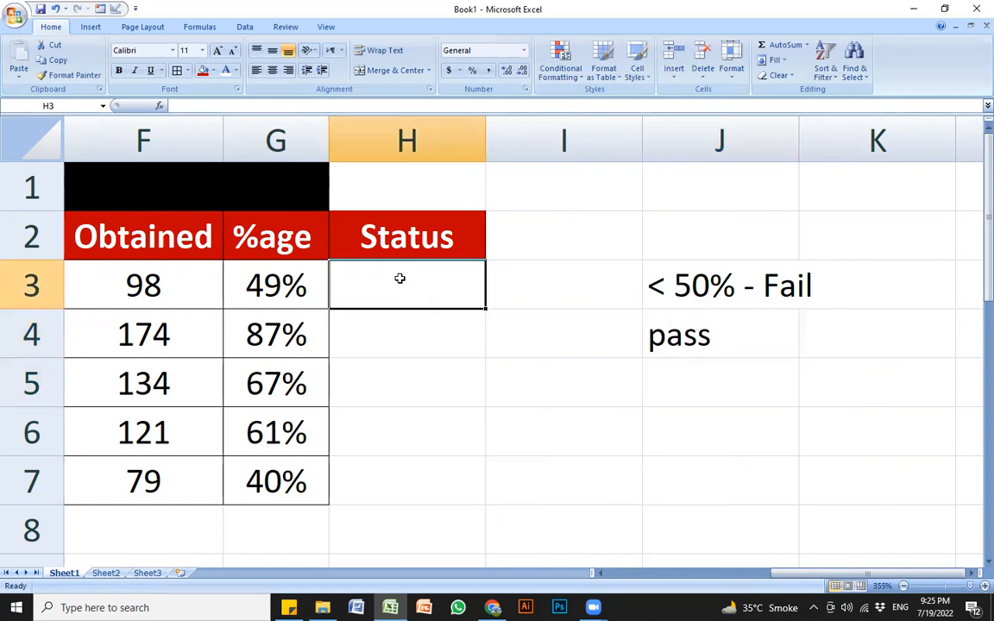
Step: Fill the first Status cell, H3, with yellow and widen column H to fit a long formula
click(213, 71)
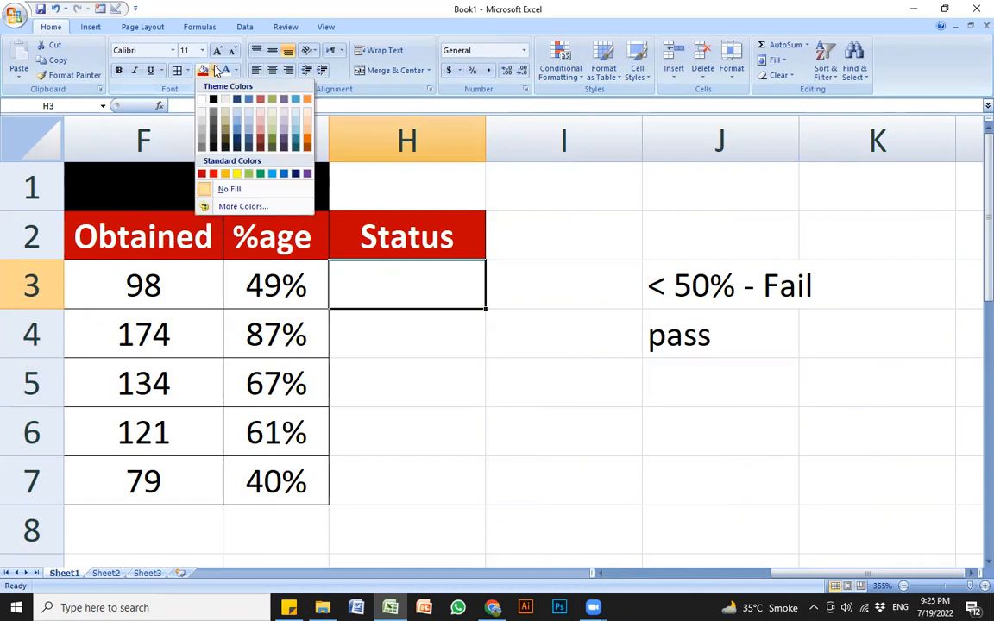
click(236, 174)
click(418, 321)
click(423, 291)
drag(486, 153, 597, 152)
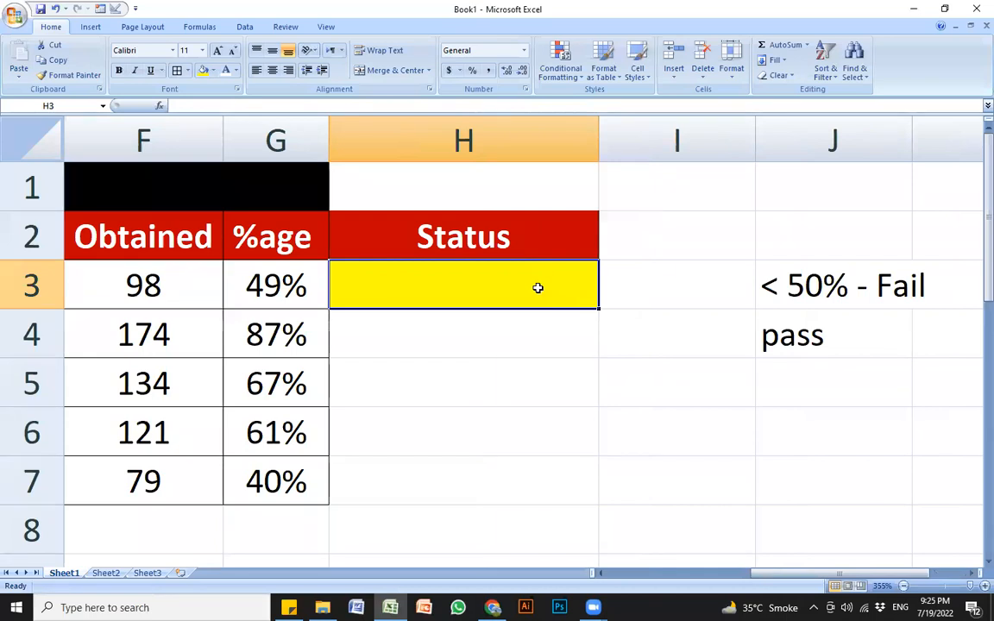
text(=)
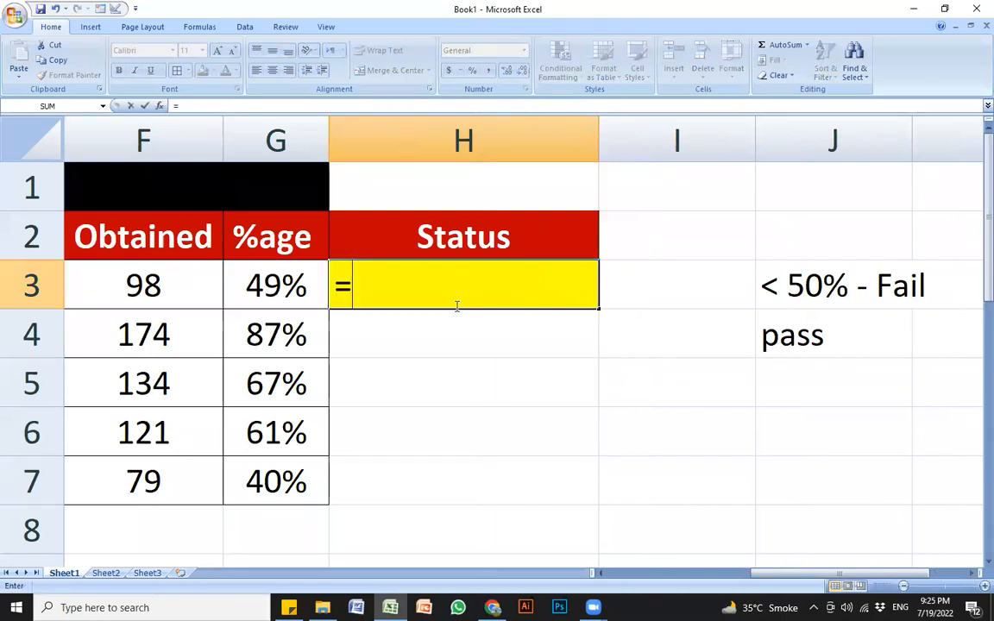
click(274, 289)
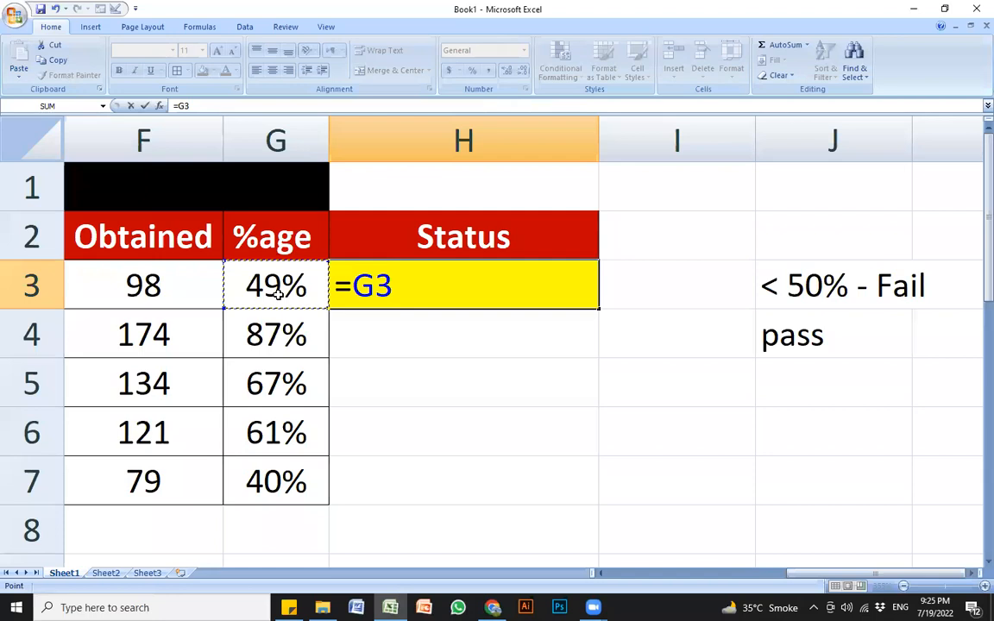
key(BackSpace)
key(BackSpace)
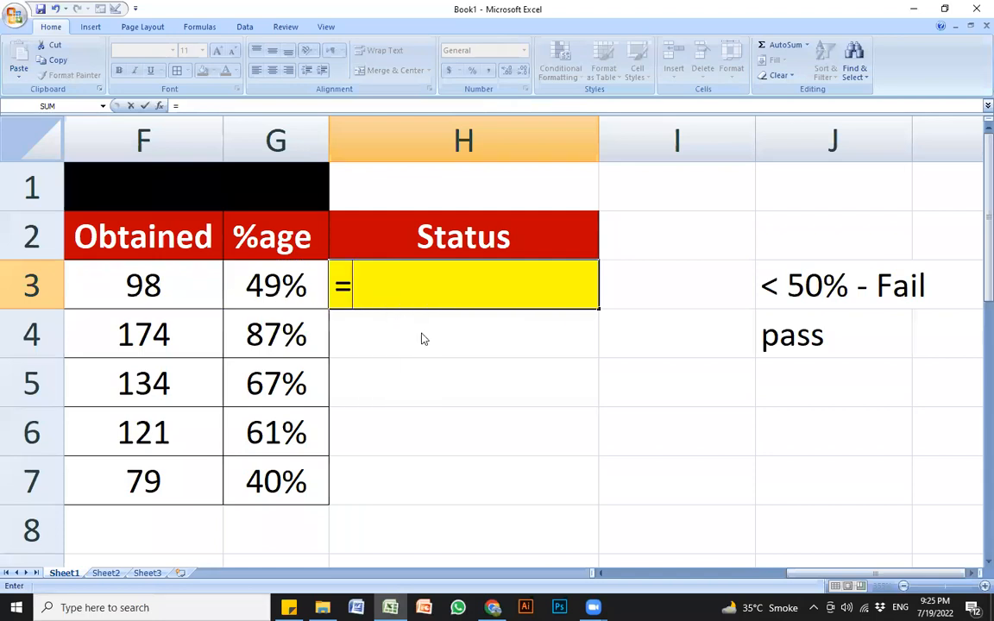
text(if)
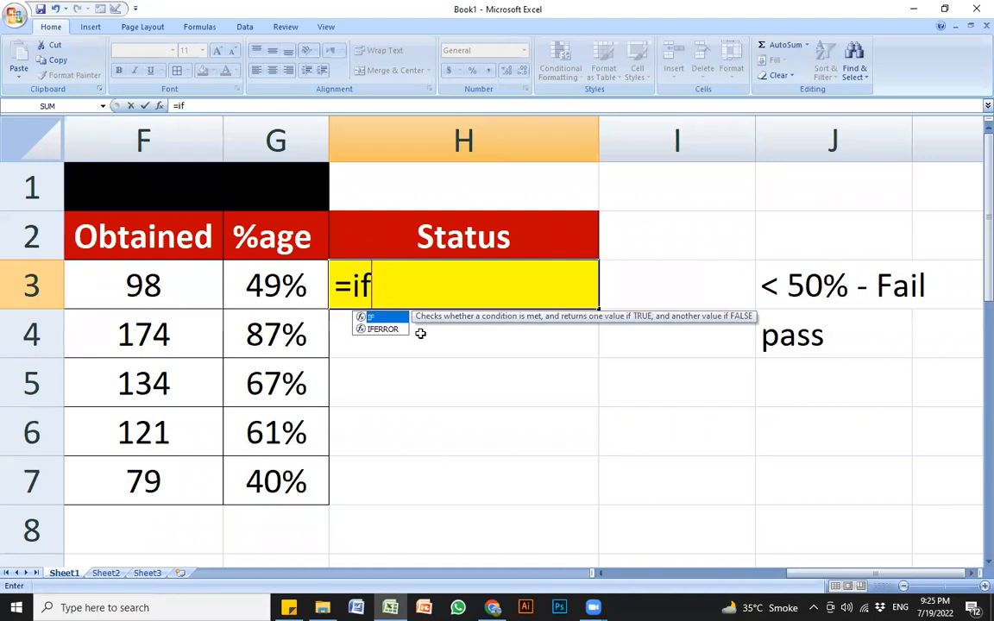
key(BackSpace)
key(BackSpace)
key(BackSpace)
Step: Enter the formula =if(G3<50%,"Fail","Pass ho gaia") in H3
text(=)
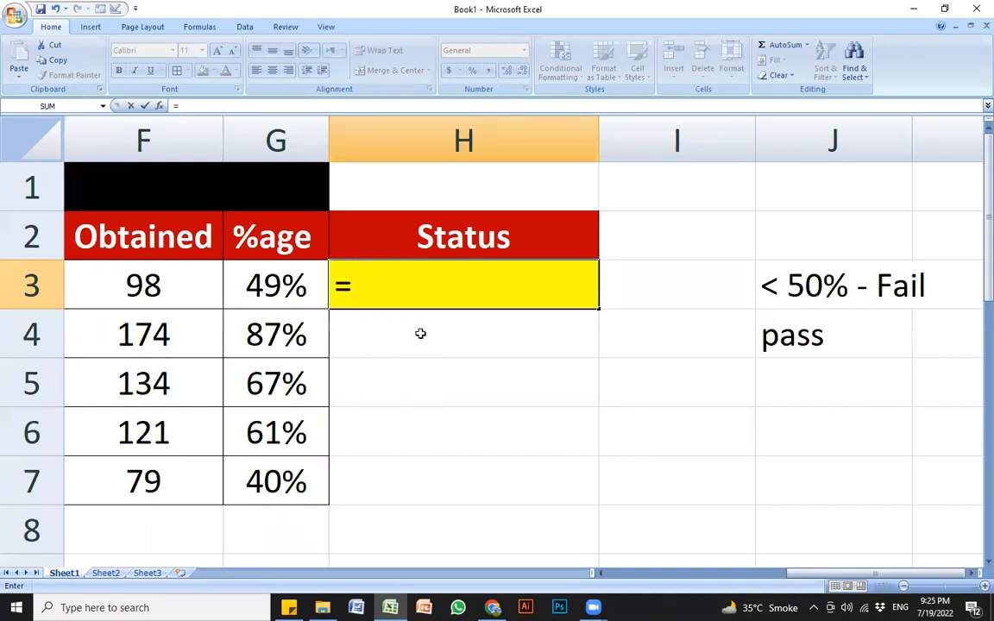
text(if)
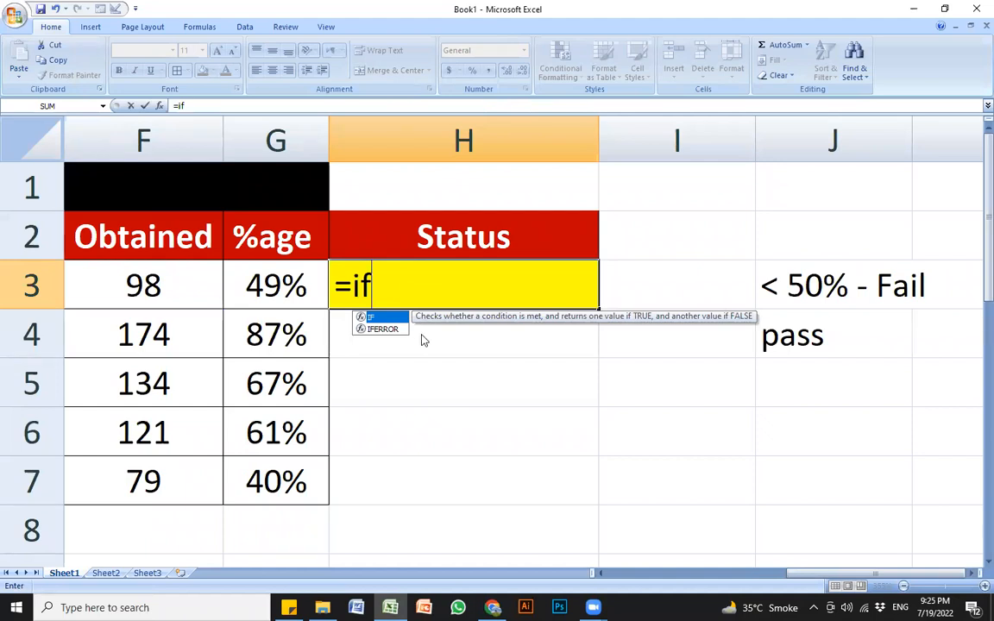
text(()
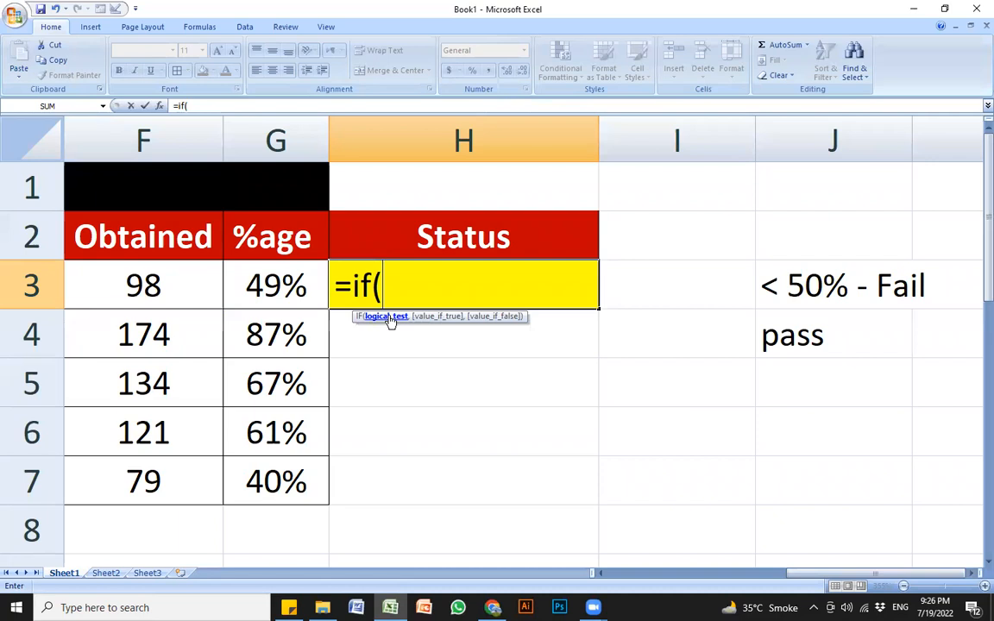
click(287, 287)
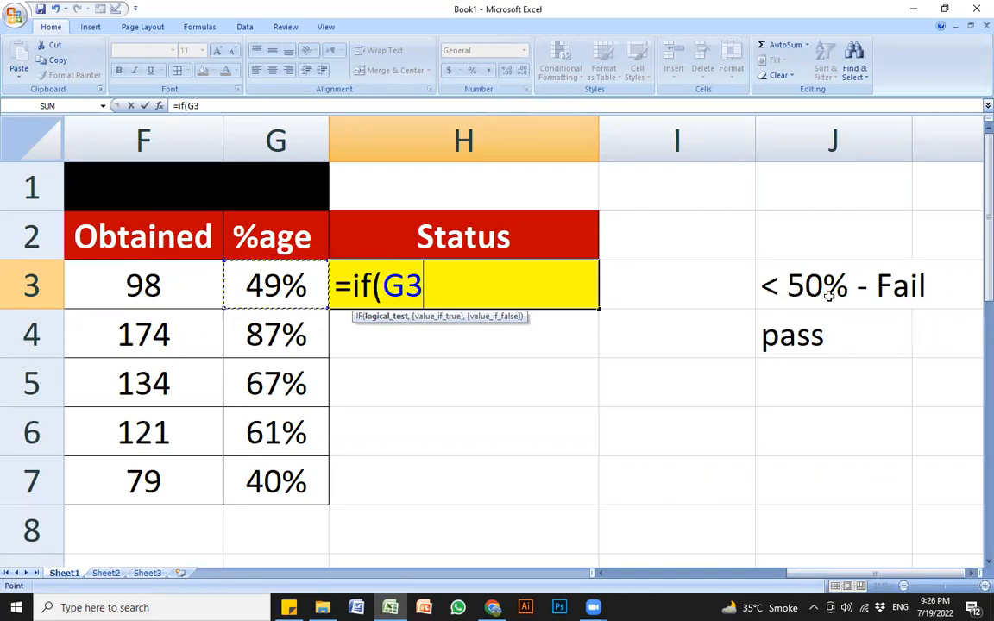
text(<)
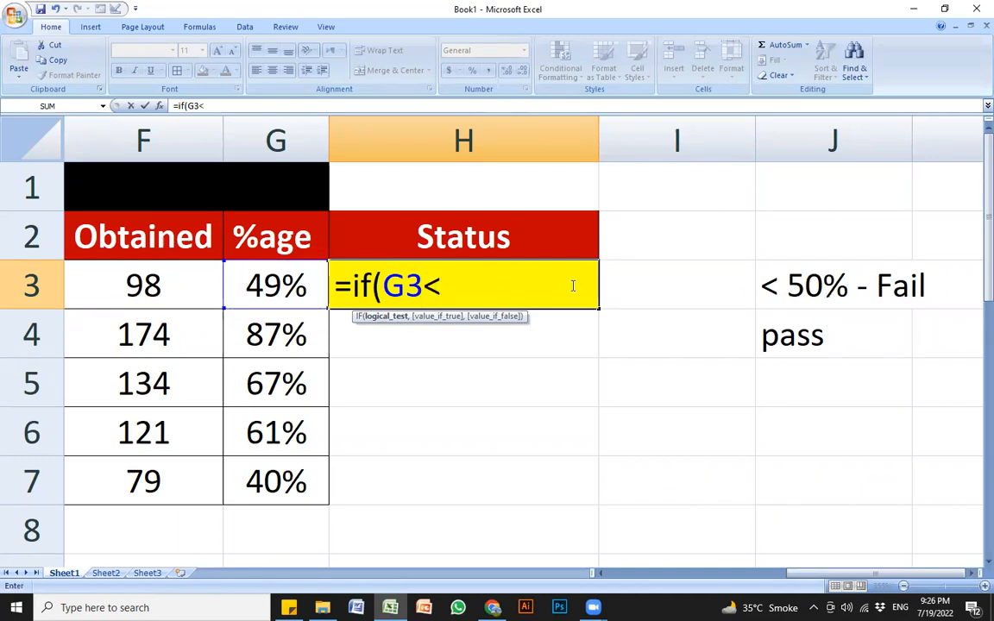
text(50%)
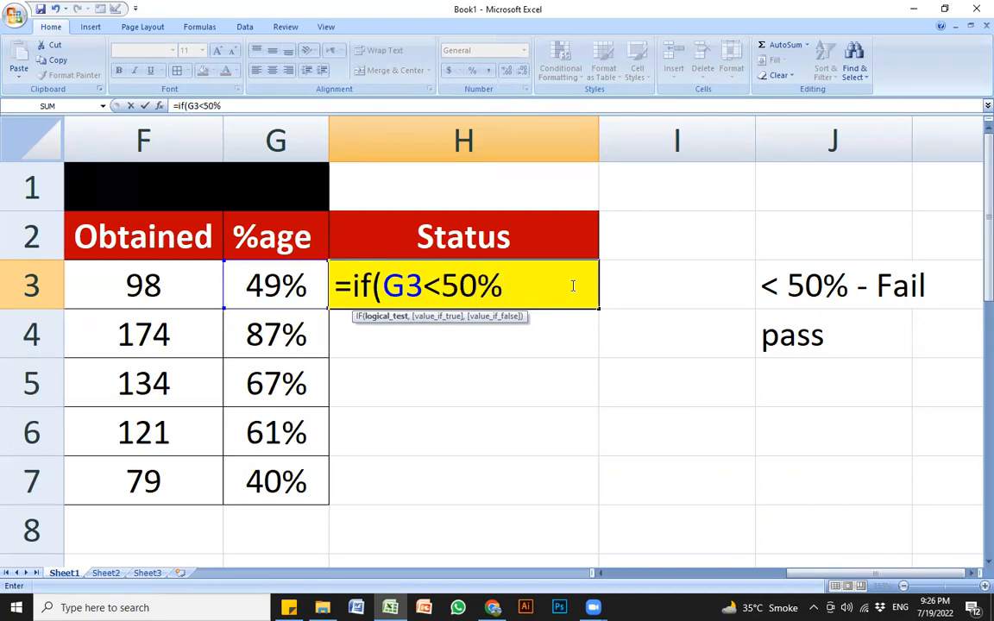
text(,)
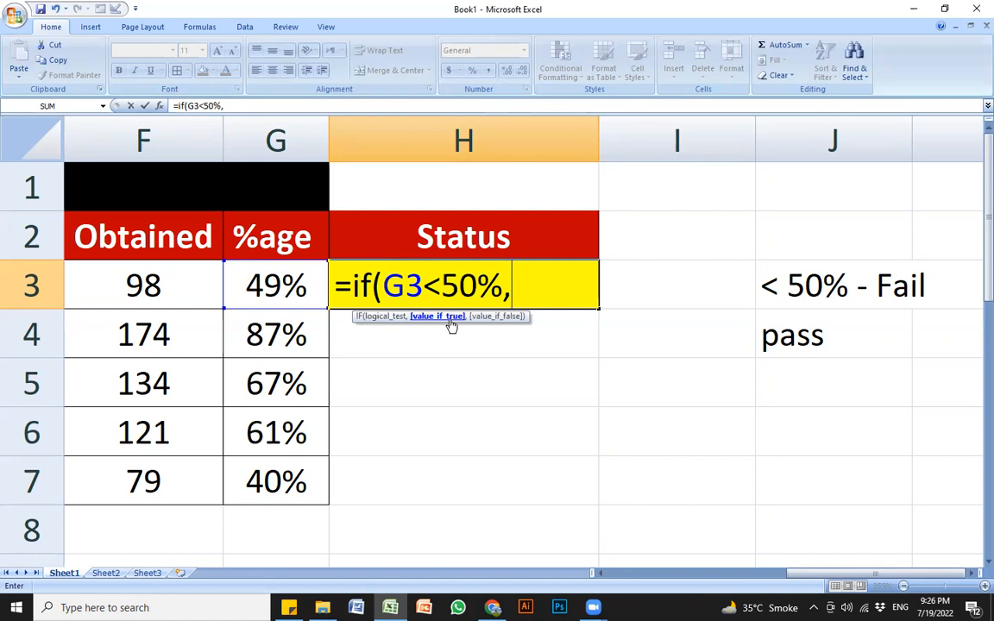
text("Fail")
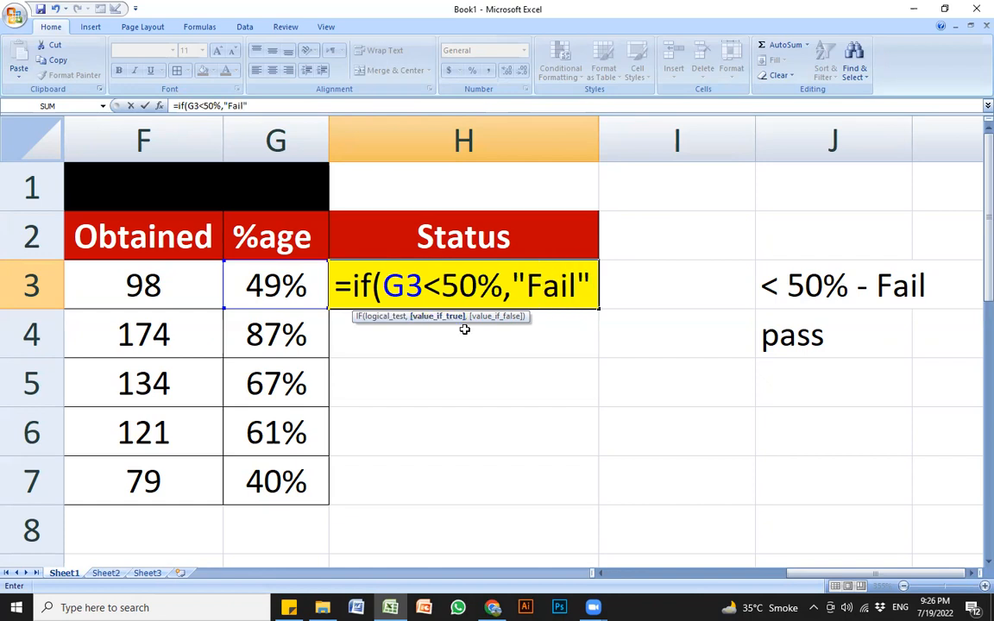
text(,)
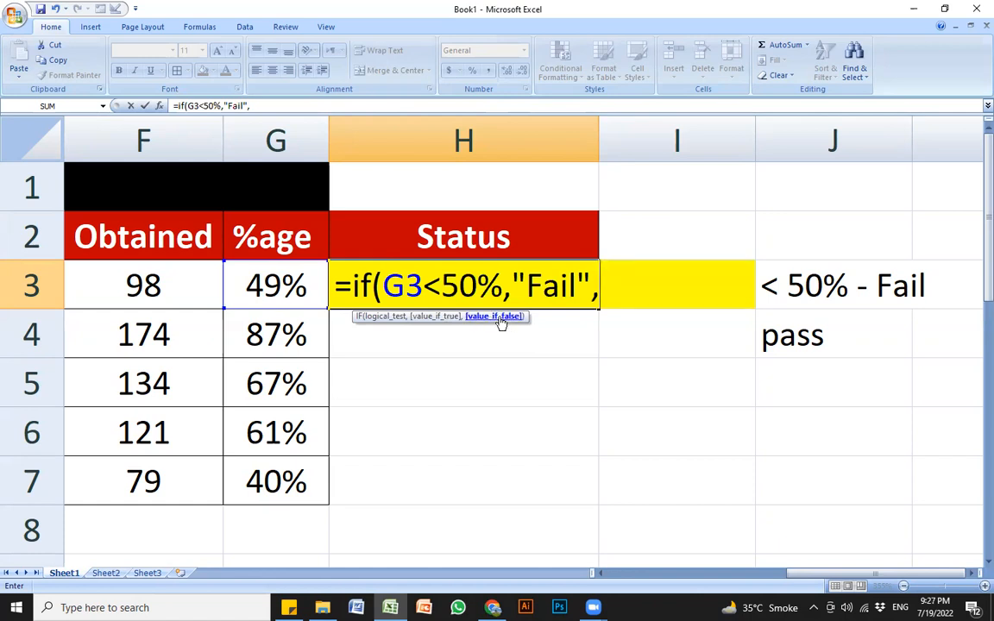
text("Pass ho g)
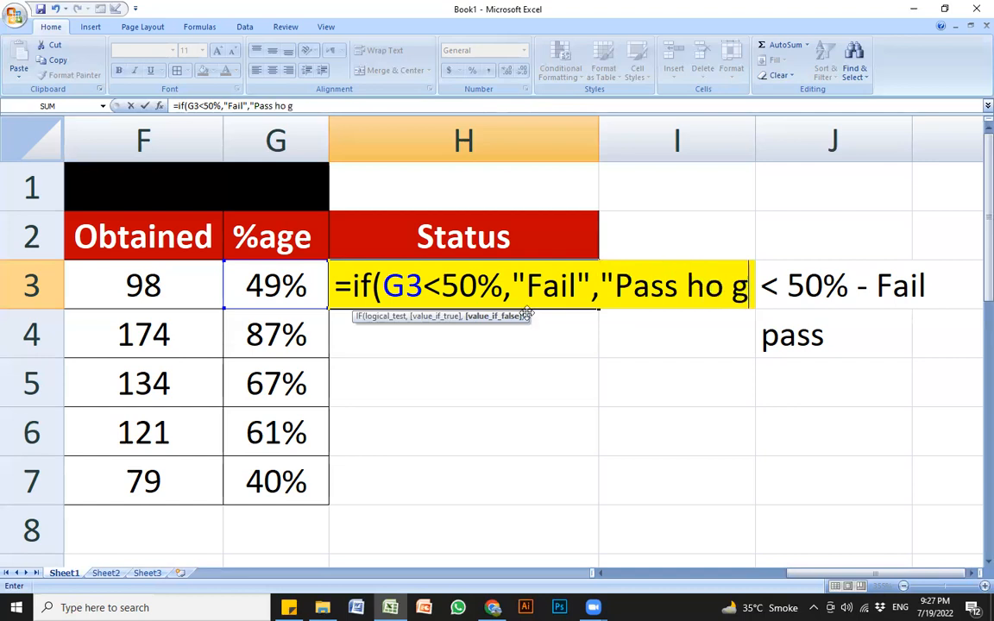
text(aia")
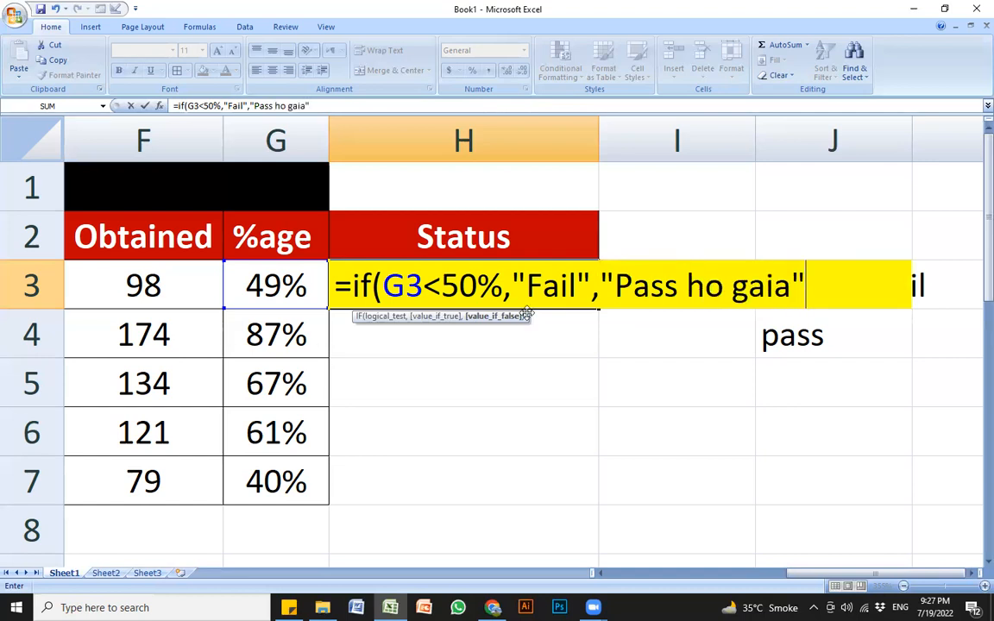
text())
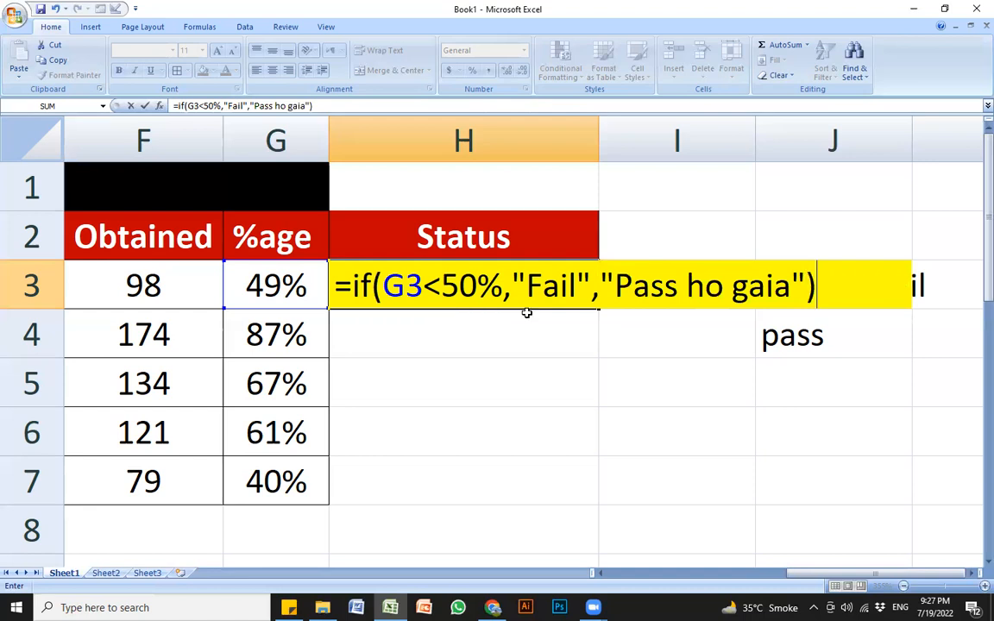
key(Return)
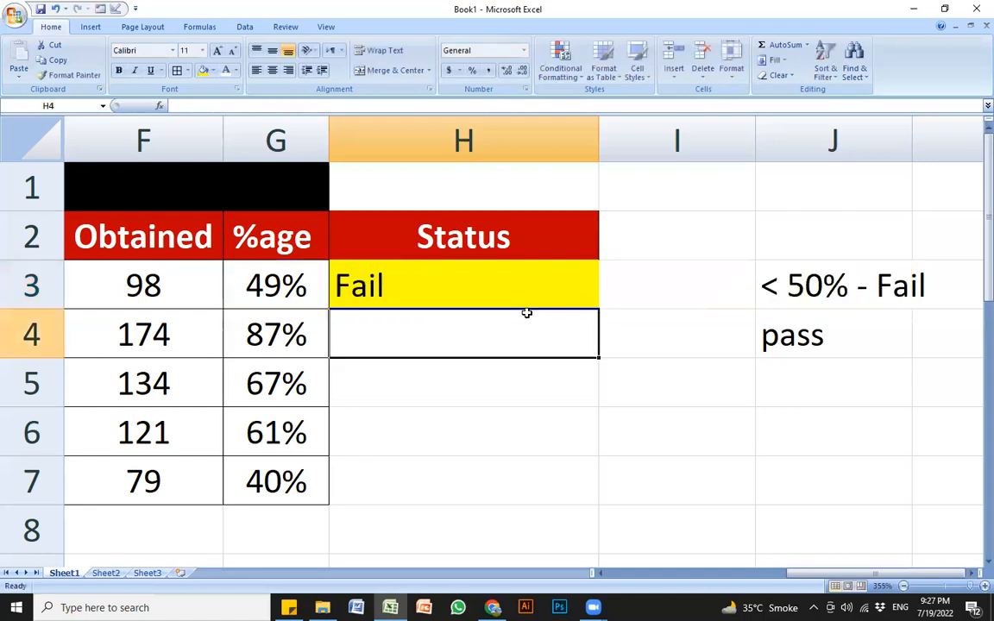
Step: Fill the H3 Status formula down through H7 for the remaining students
click(435, 279)
drag(597, 307, 590, 506)
click(665, 428)
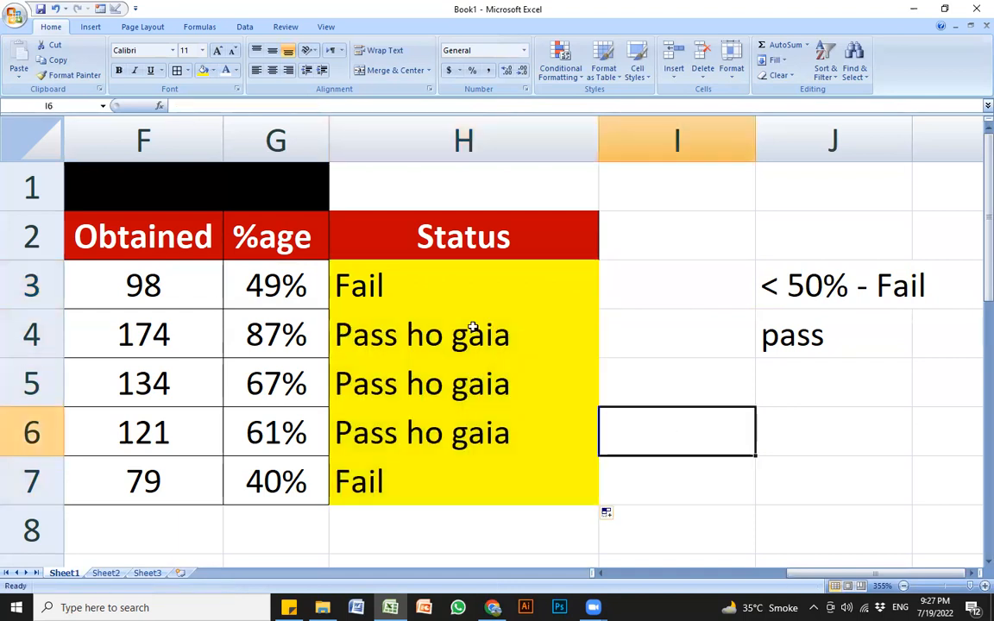
Step: Change the value-if-true text in H4's IF formula to "urh gaia"
click(475, 333)
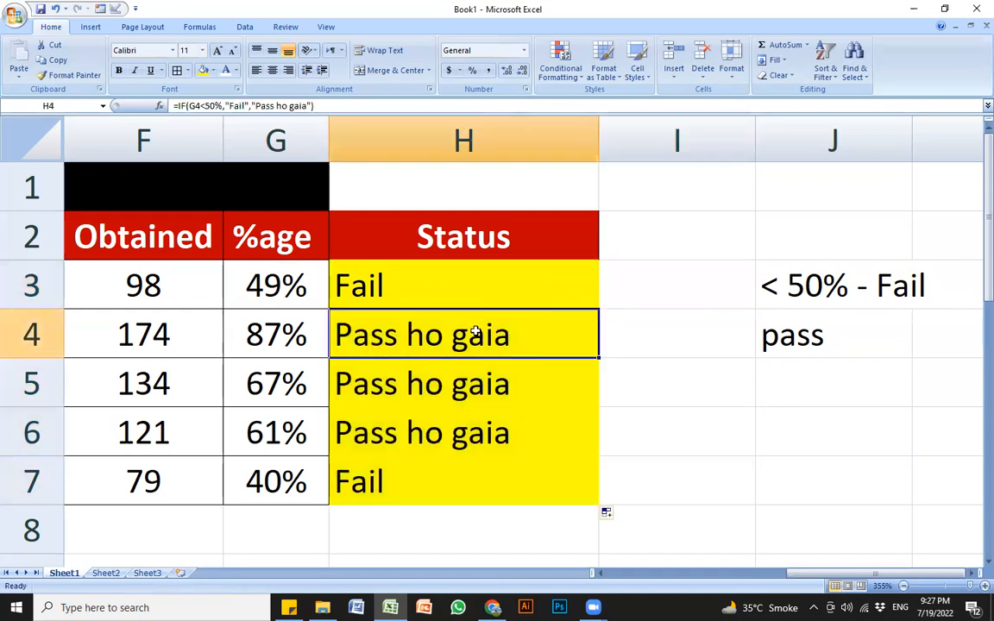
double_click(521, 336)
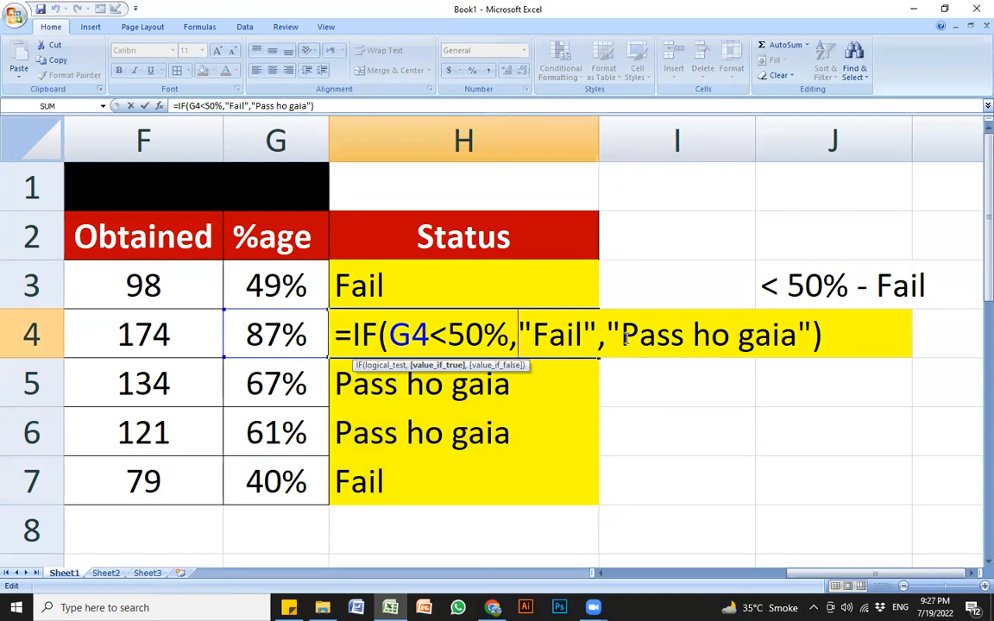
click(584, 336)
key(BackSpace)
key(BackSpace)
key(BackSpace)
key(BackSpace)
text(urh g)
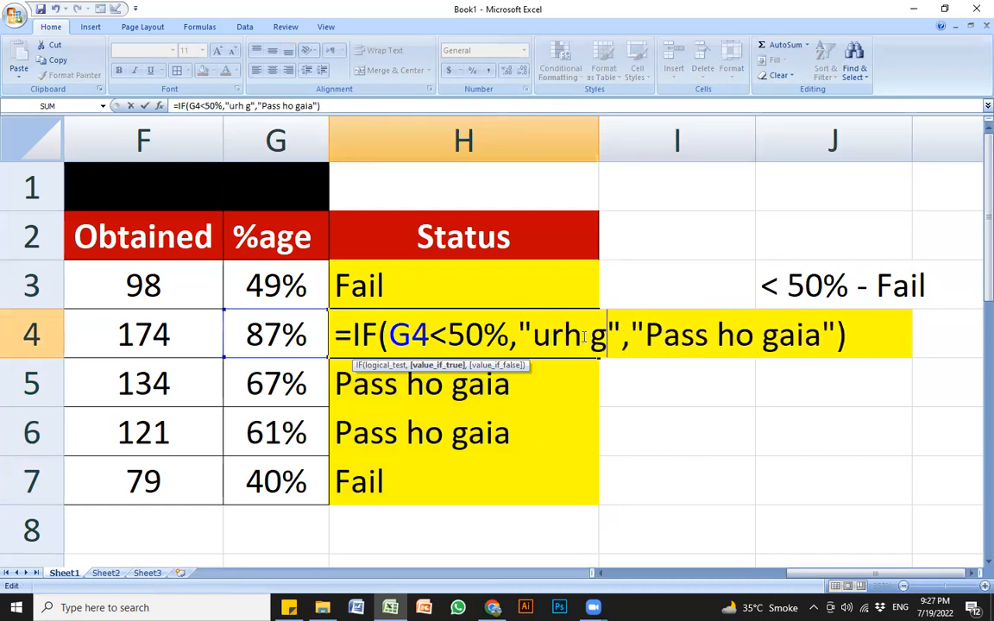
text(aia)
key(Return)
Step: Copy the revised Status formula from H4 into H3 and H7, the first and last students' cells
click(501, 282)
click(503, 349)
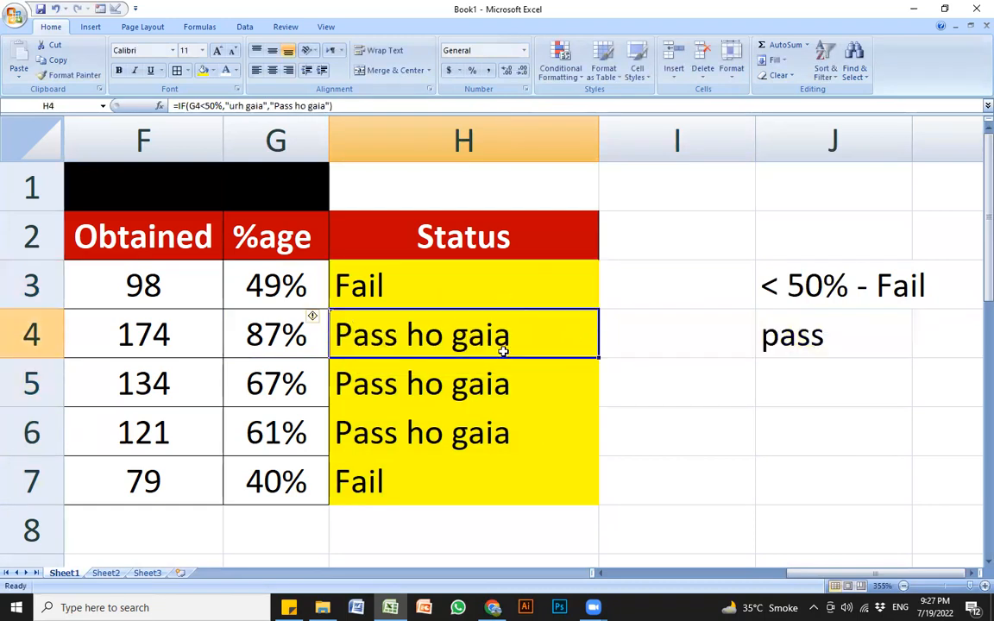
key(ctrl+c)
click(515, 298)
key(ctrl+v)
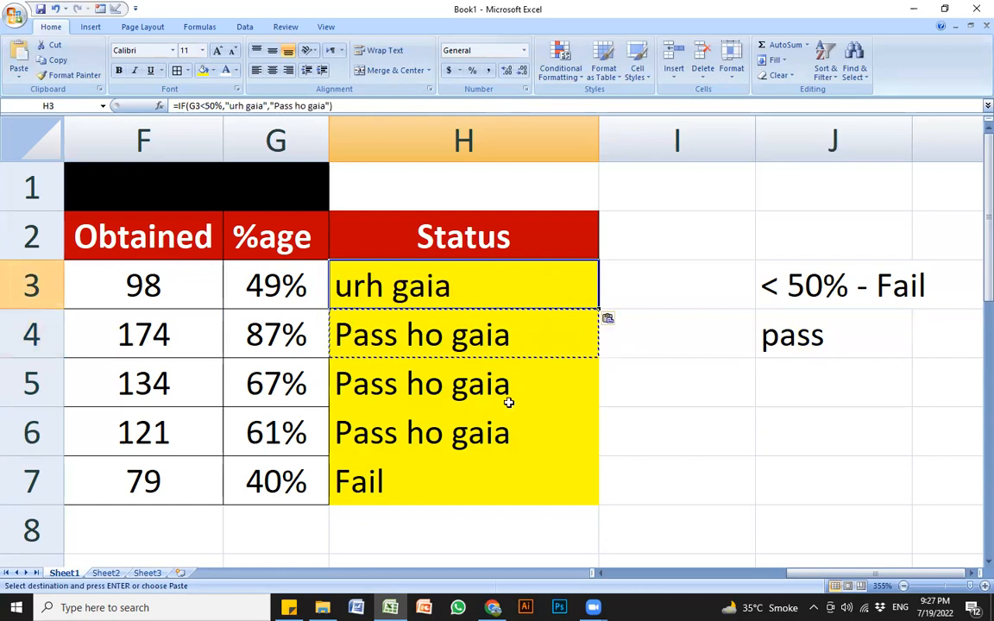
click(488, 472)
key(ctrl+v)
click(543, 412)
key(Escape)
click(595, 317)
click(566, 284)
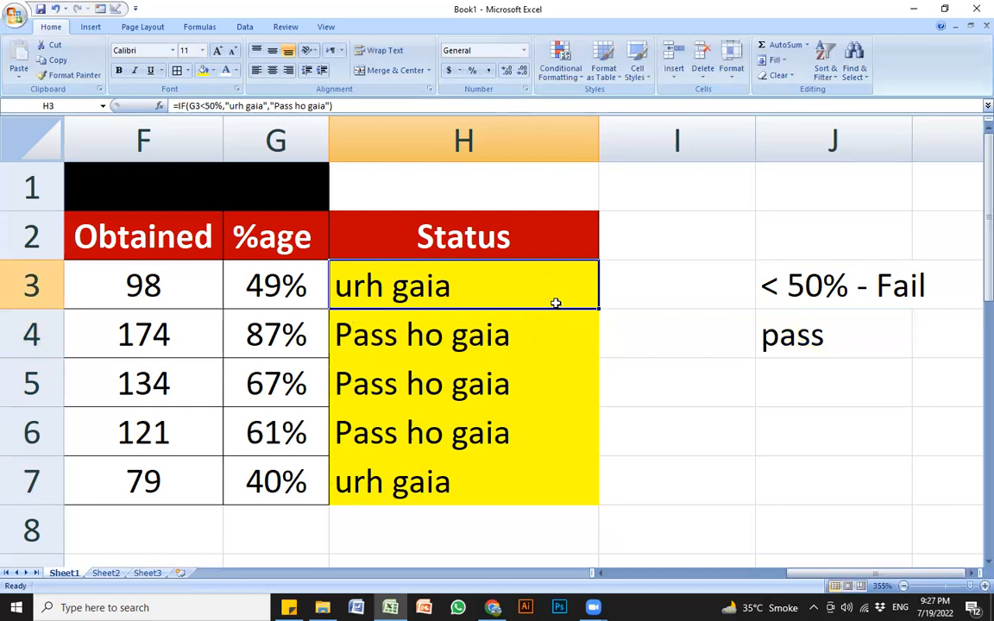
Step: Review the whole result card from the Sr # column to the Status column, including the formula in H3
key(Left)
key(Left)
key(Left)
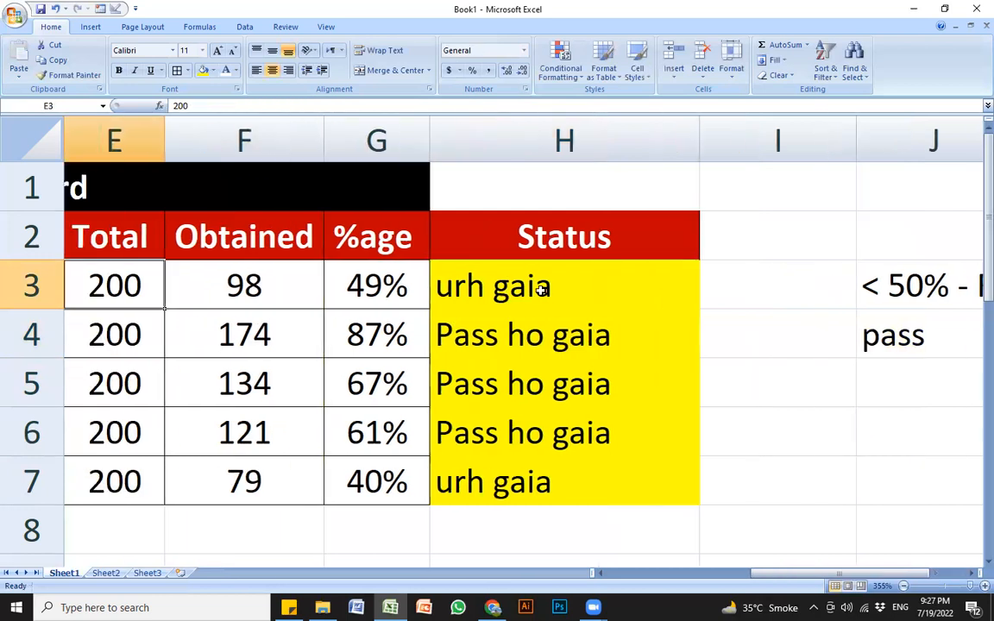
key(Left)
key(Left)
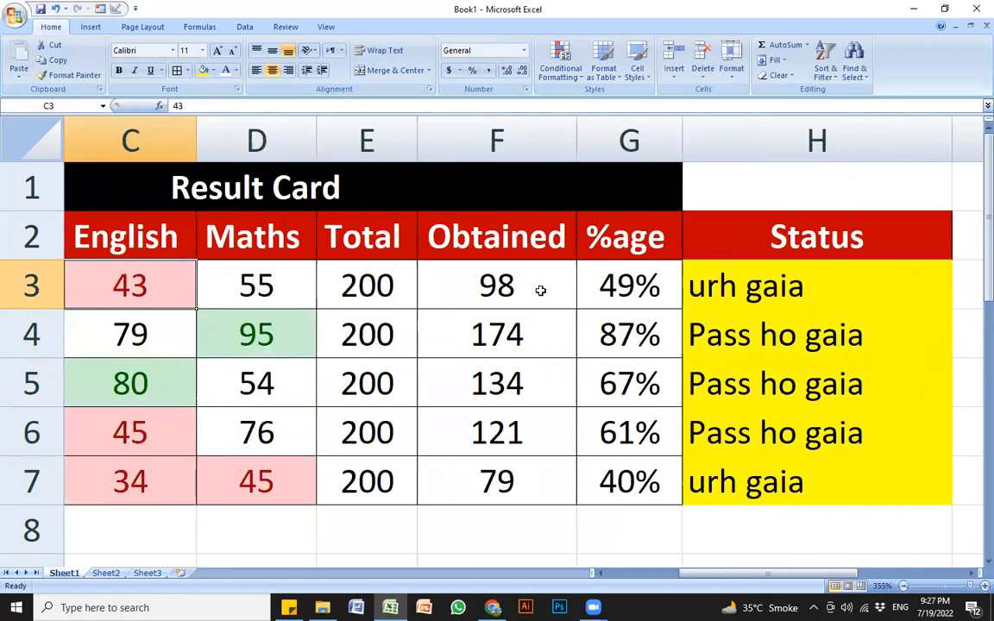
key(Left)
key(Left)
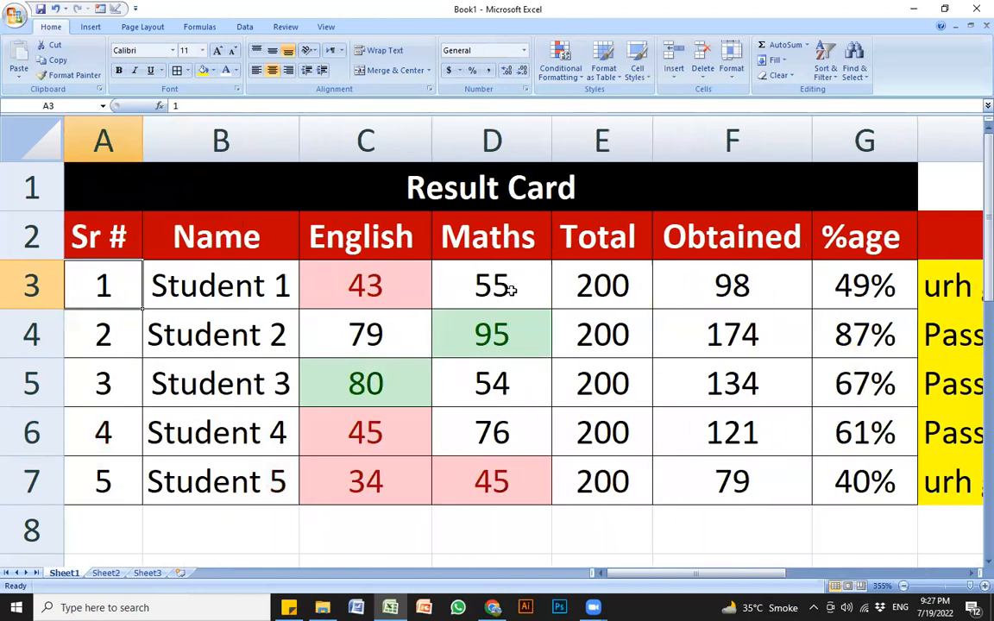
ctrl+scroll(511, 296, down, 1)
ctrl+scroll(512, 297, down, 2)
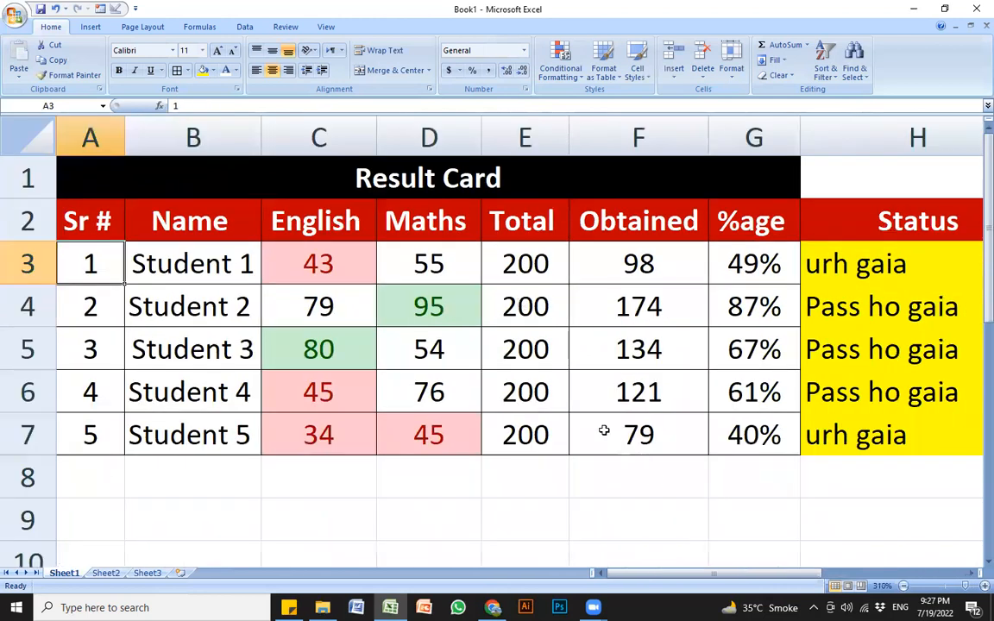
drag(657, 573, 742, 575)
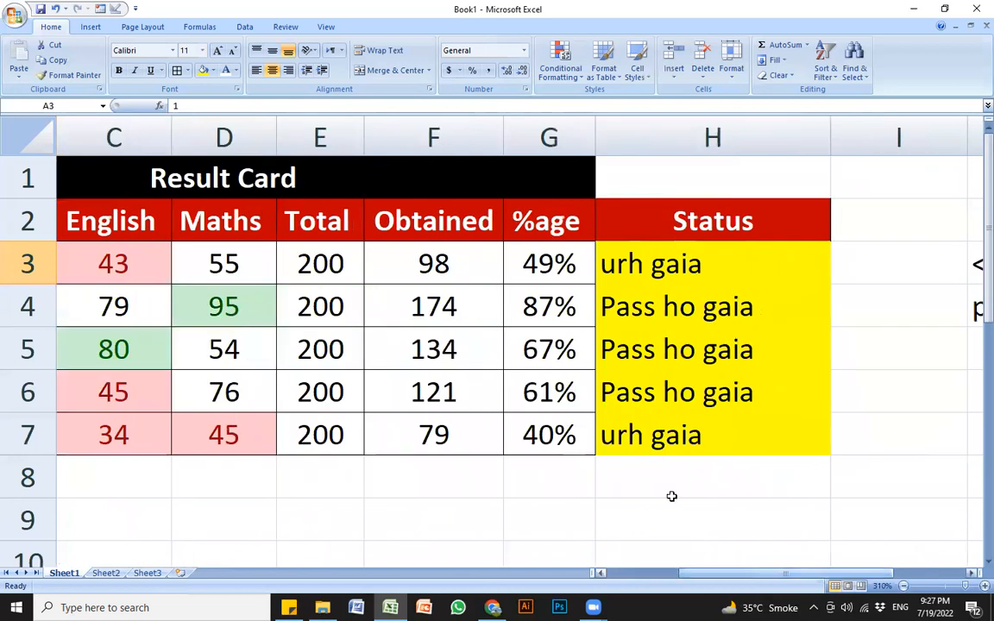
click(691, 271)
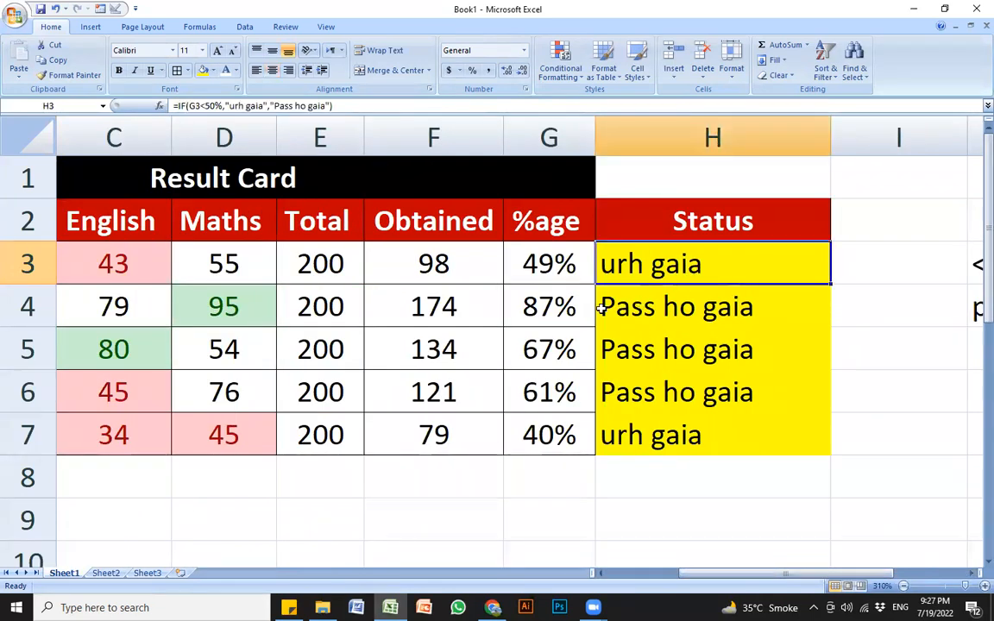
scroll(542, 319, down, 2)
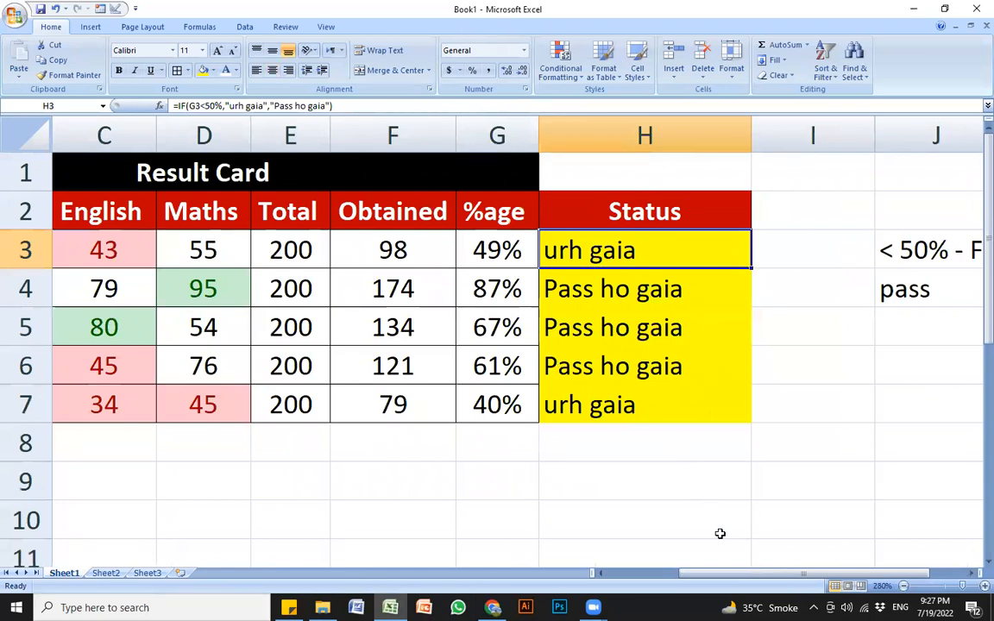
drag(716, 573, 655, 574)
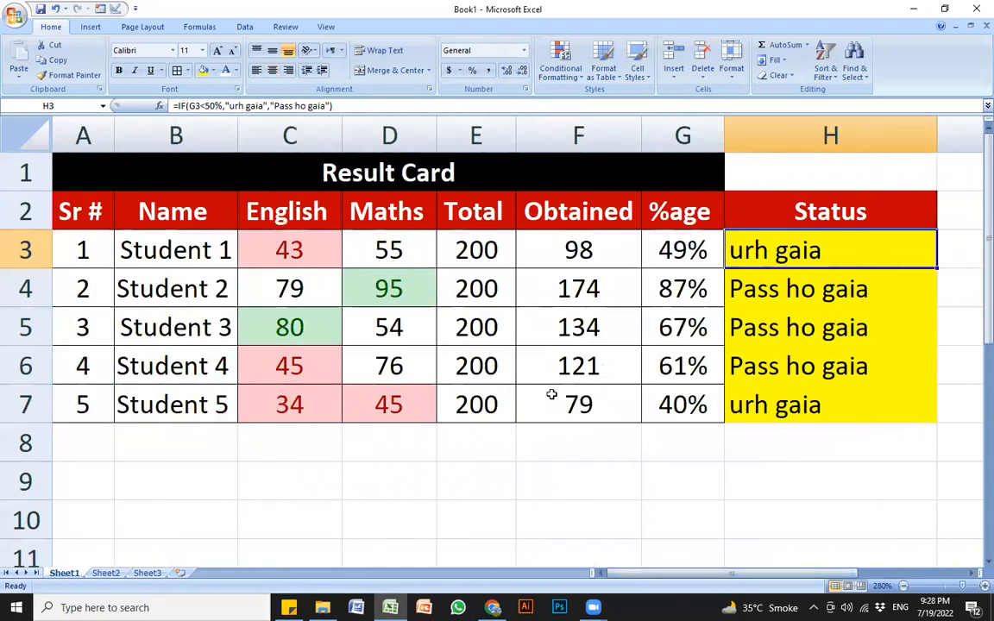
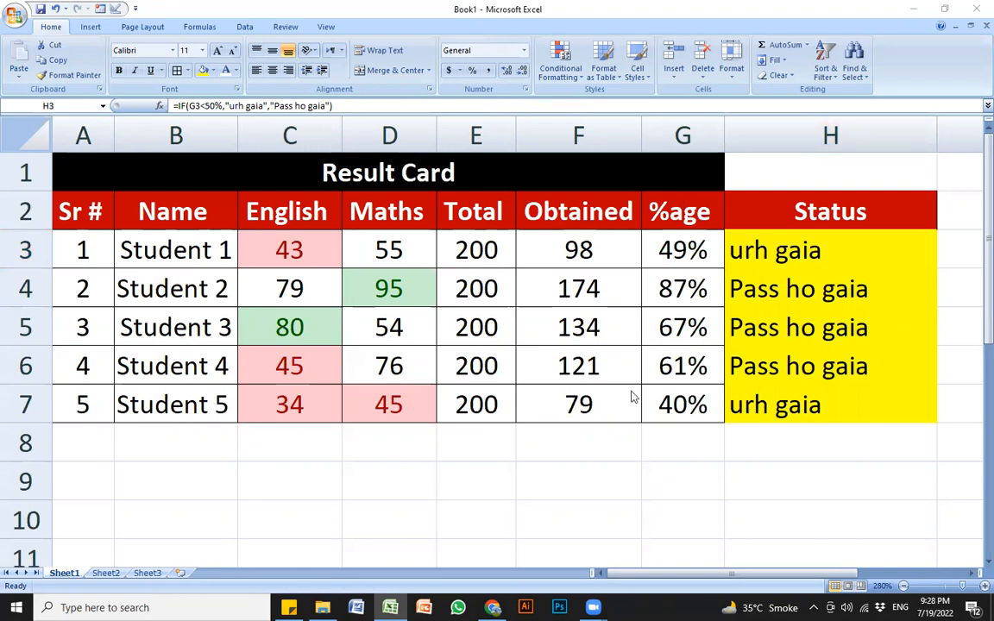
Step: Compare the IF formulas in the Status column with the percentages and obtained marks beside them
click(709, 344)
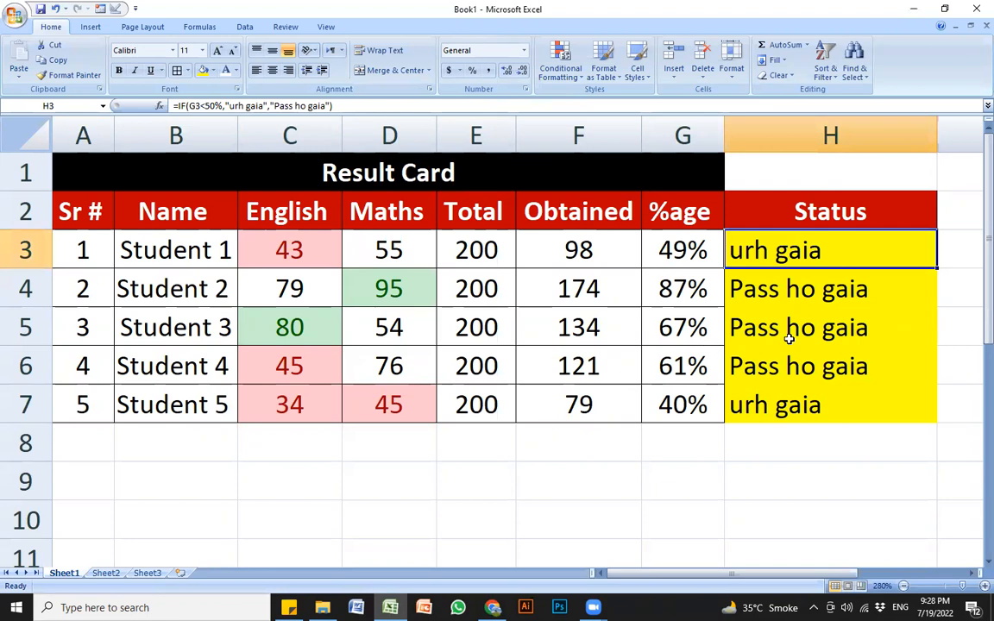
click(788, 339)
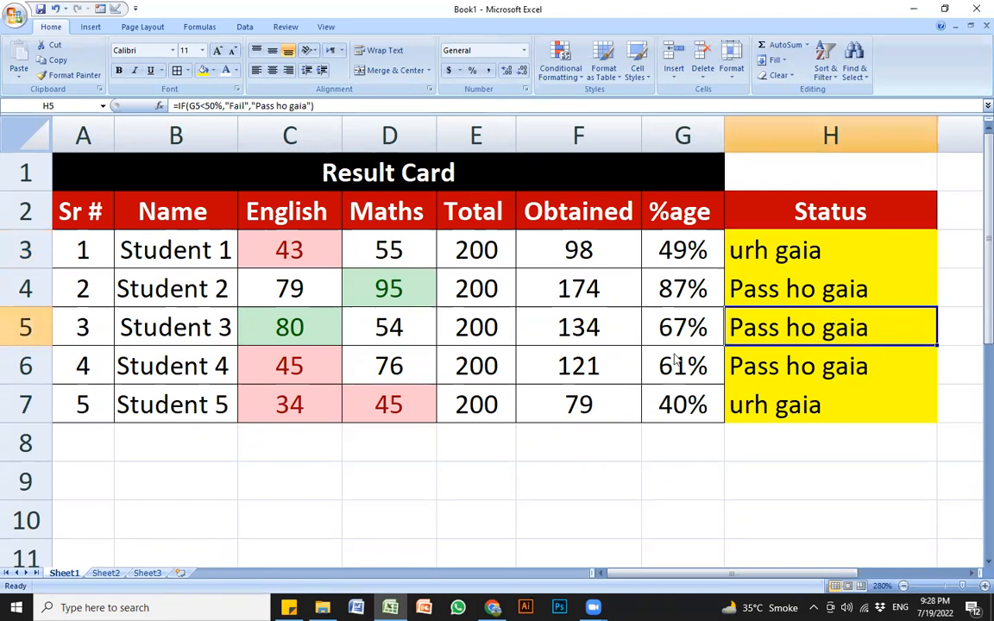
click(780, 404)
click(716, 293)
click(787, 282)
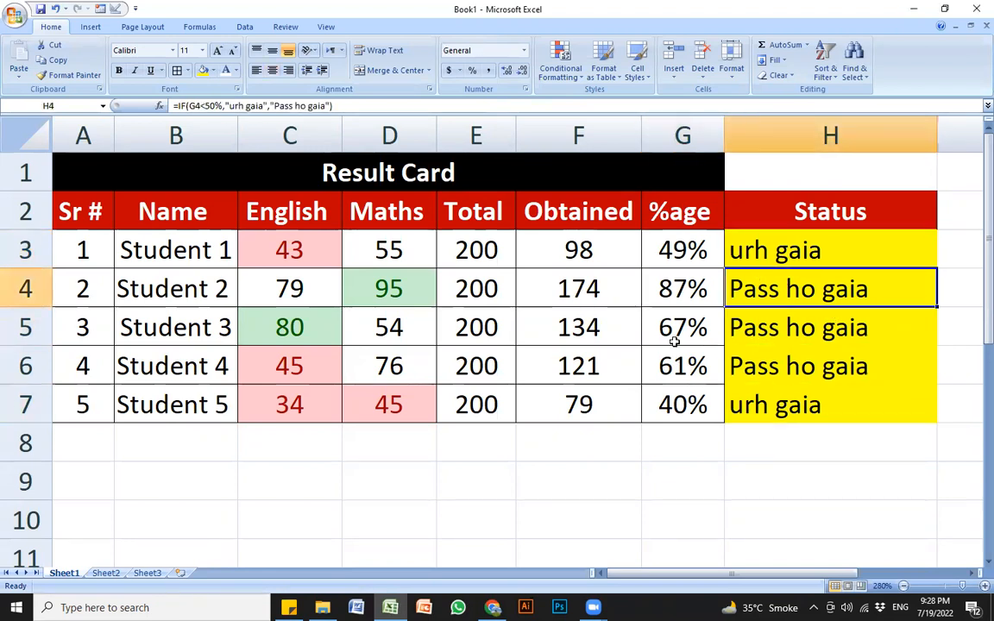
click(675, 342)
click(535, 328)
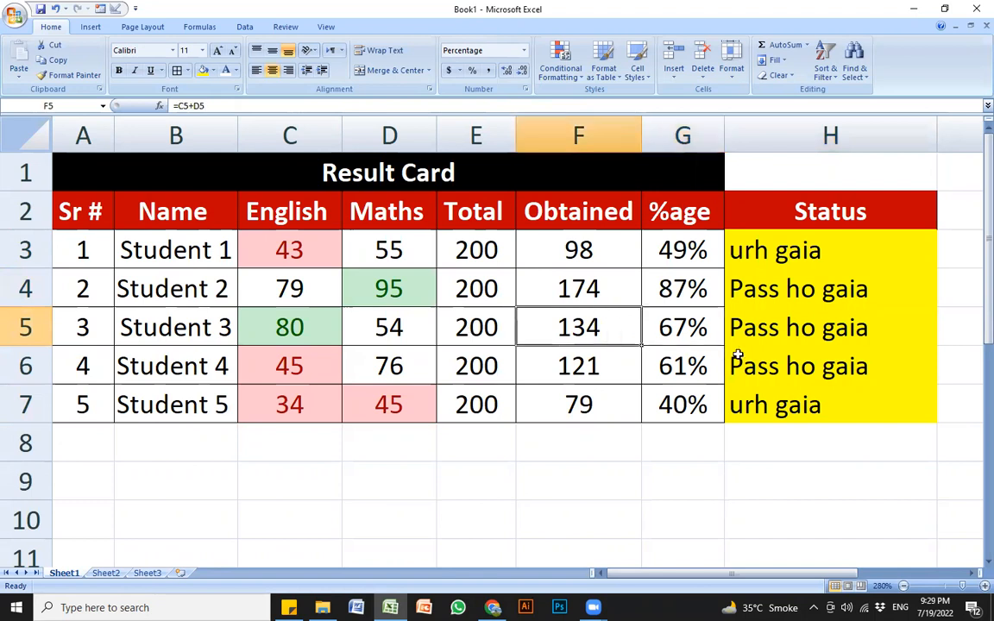
click(738, 354)
Step: Examine the limit values and format choices of the Between highlight rule for percentage cell G3, leaving the rule unapplied
click(673, 250)
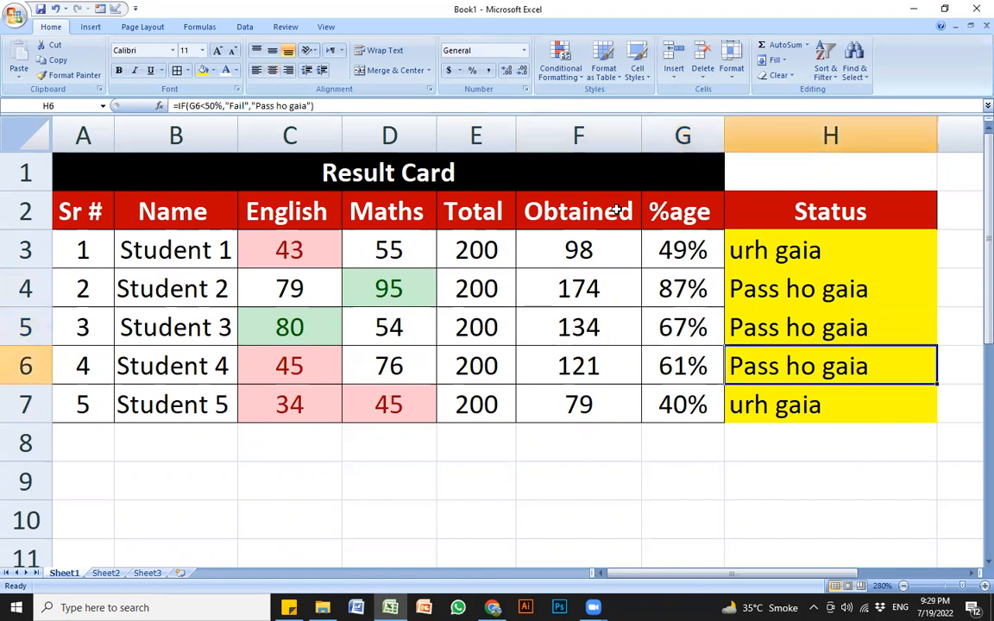
click(569, 77)
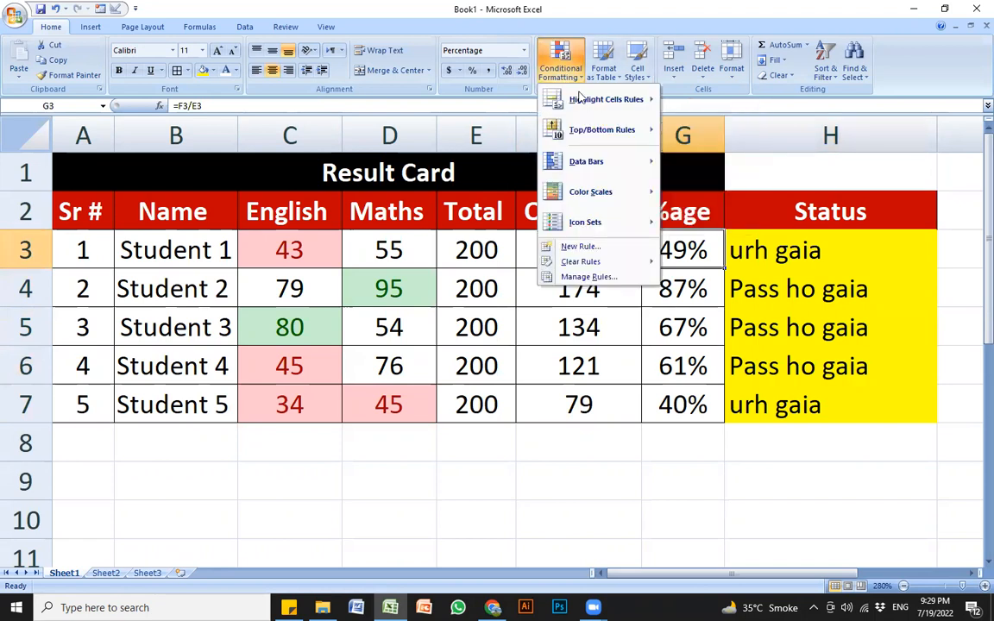
mouse_move(593, 100)
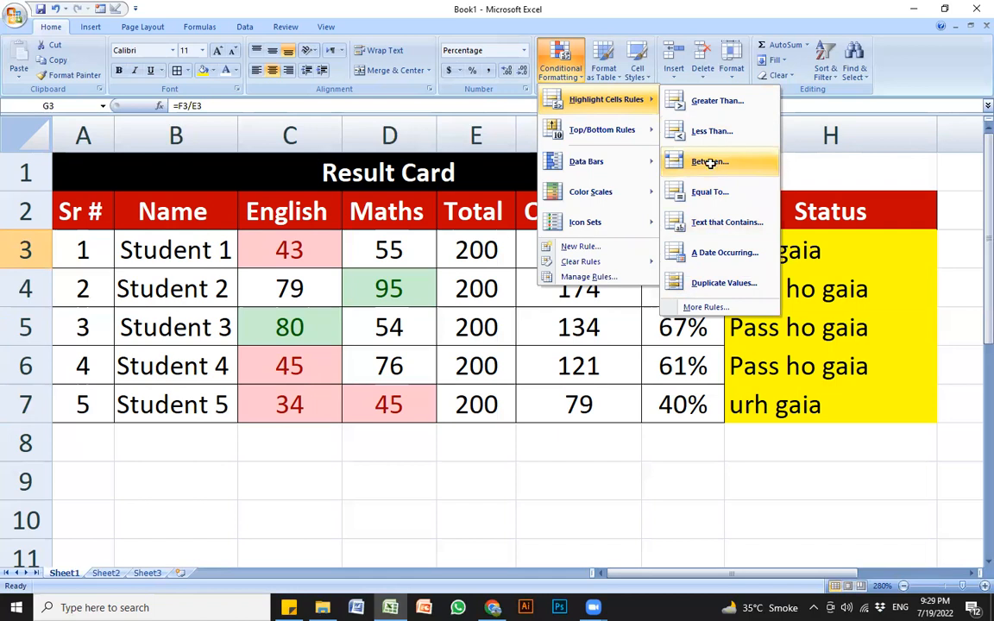
key(Return)
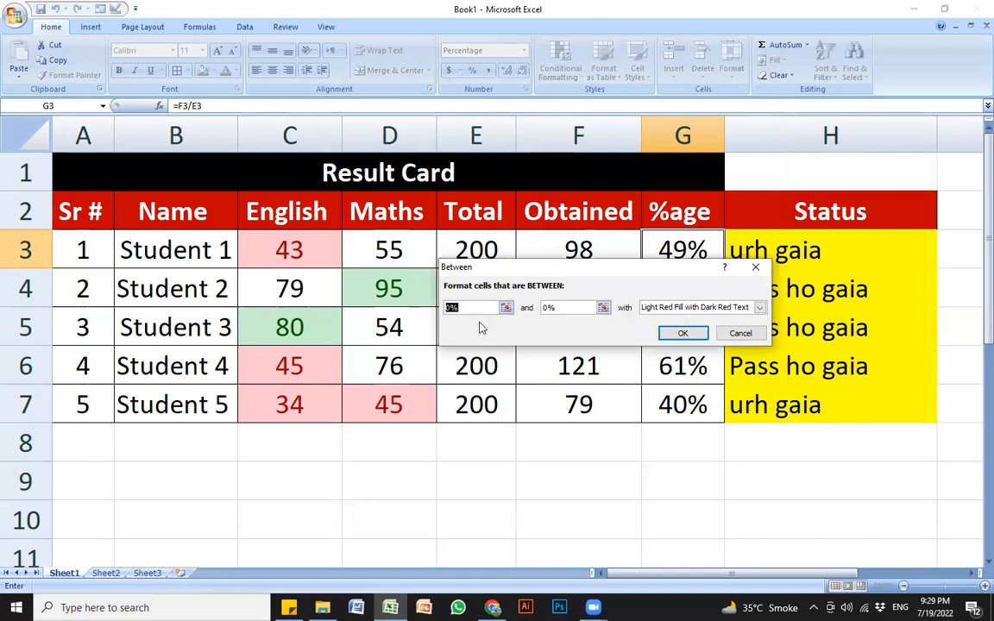
click(733, 308)
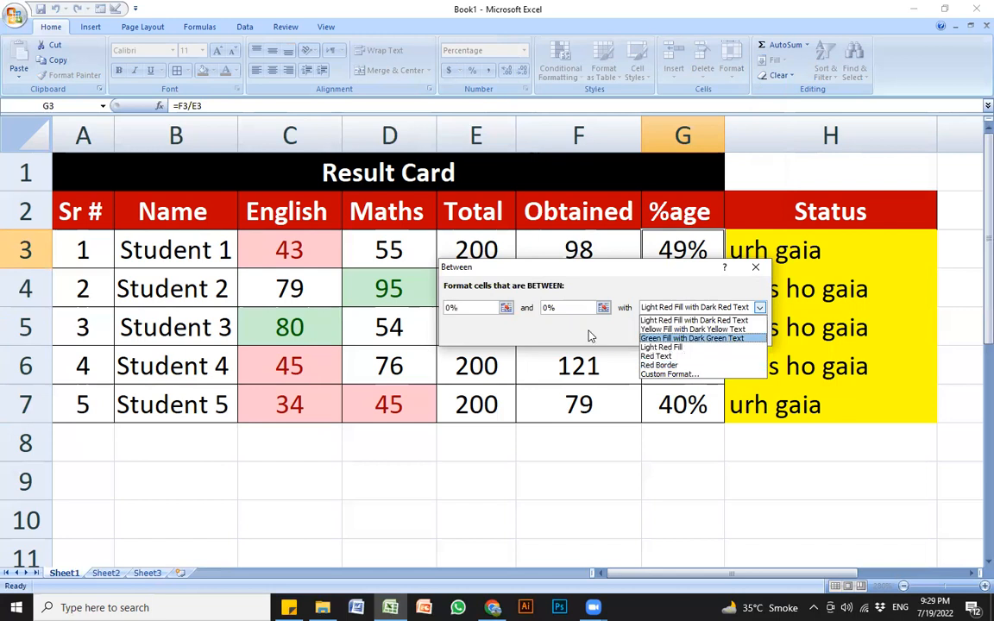
click(469, 308)
click(481, 309)
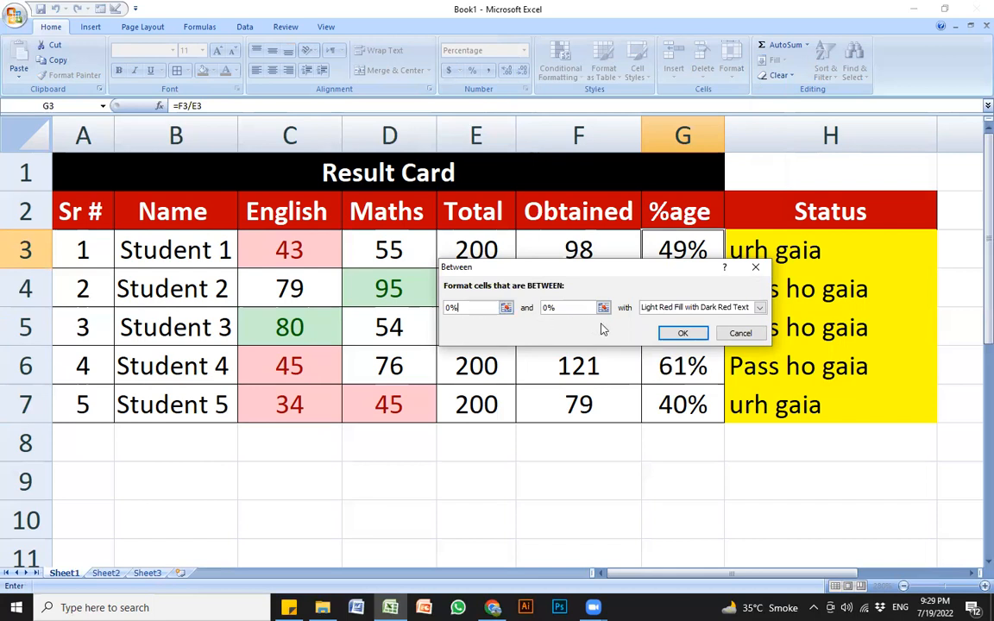
click(694, 308)
click(514, 329)
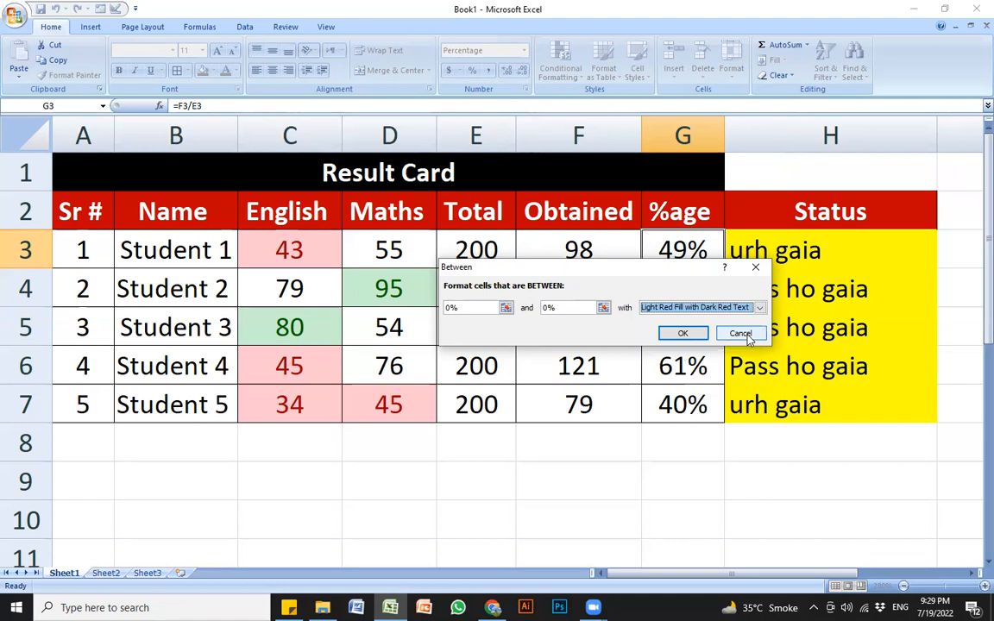
click(740, 334)
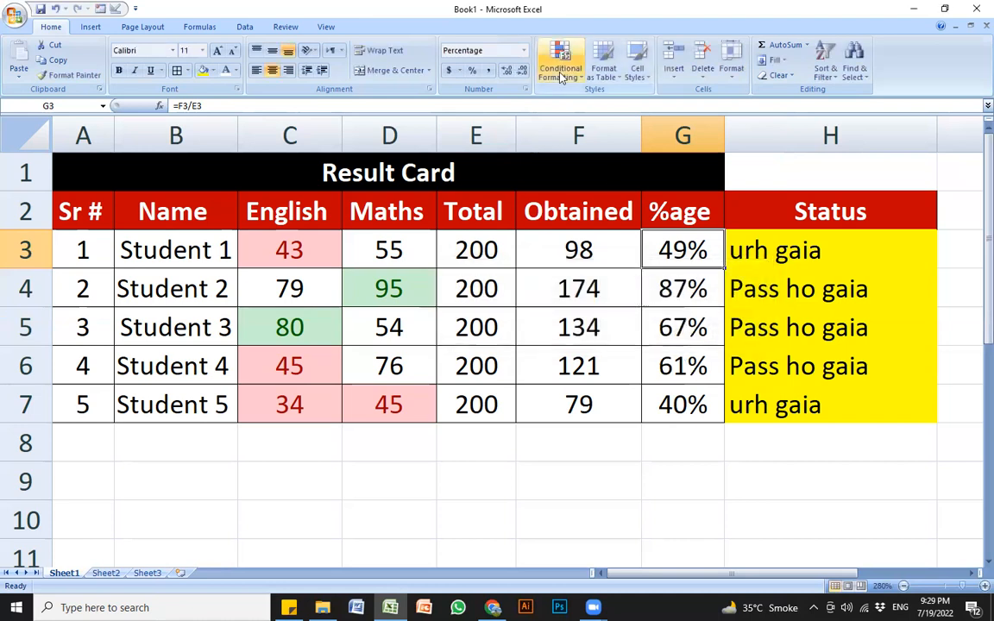
Step: Examine the Equal To highlight rule for G3 and the other highlight rule types, including Text that Contains, without applying any
click(562, 68)
mouse_move(625, 102)
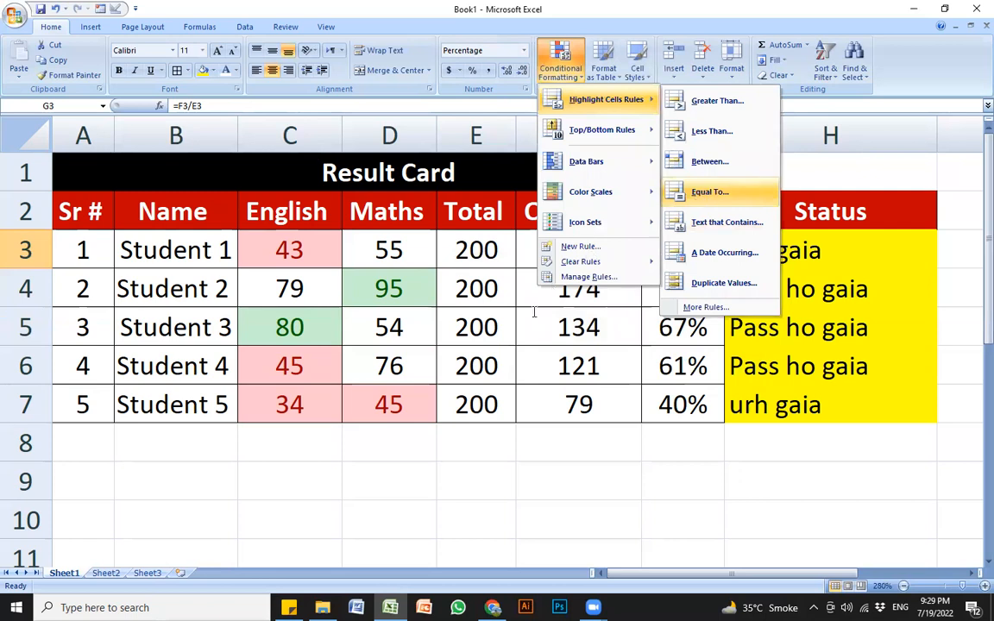
click(698, 196)
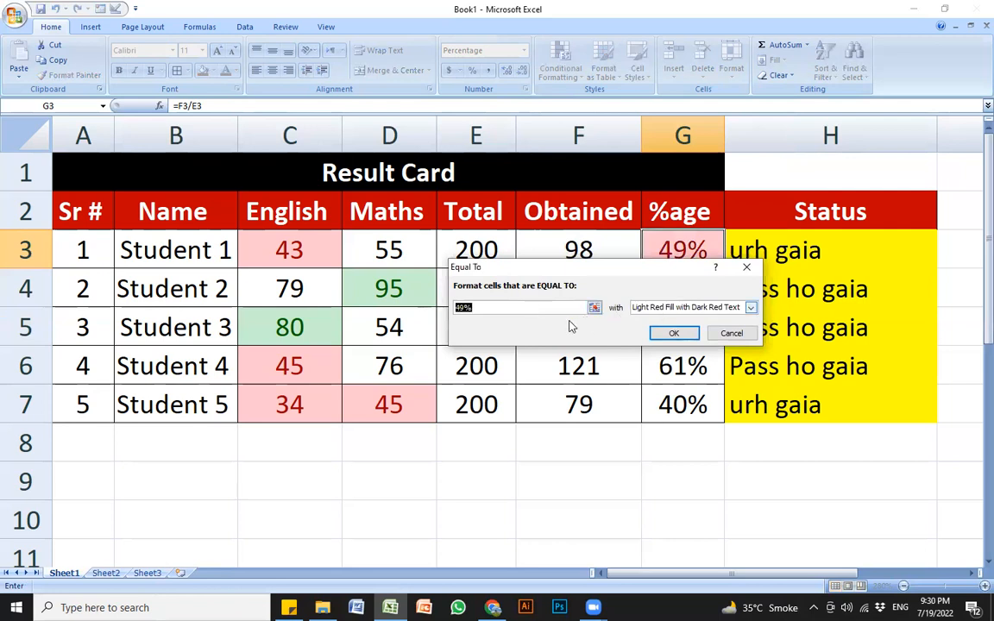
click(731, 335)
click(559, 63)
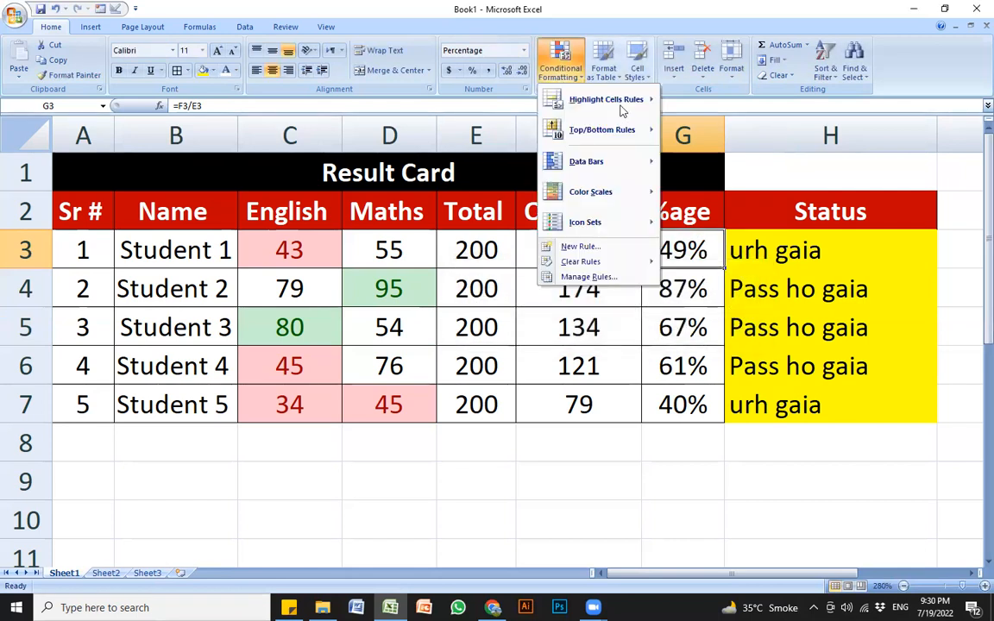
mouse_move(621, 110)
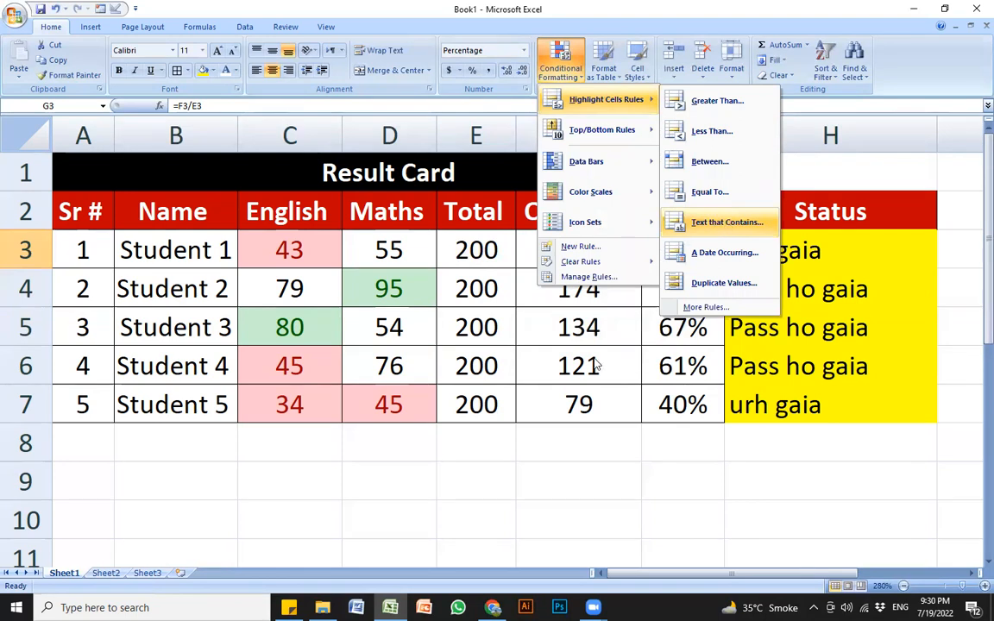
click(553, 392)
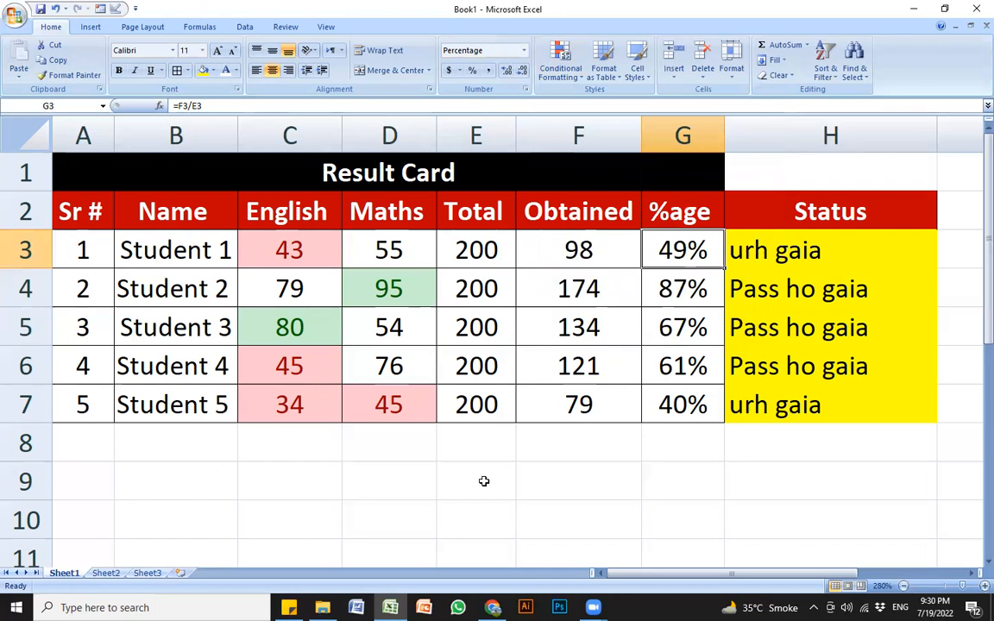
Step: Enter 1 and 2 in A14 and A15 and fill the number series down to 7 in A20
scroll(484, 481, down, 4)
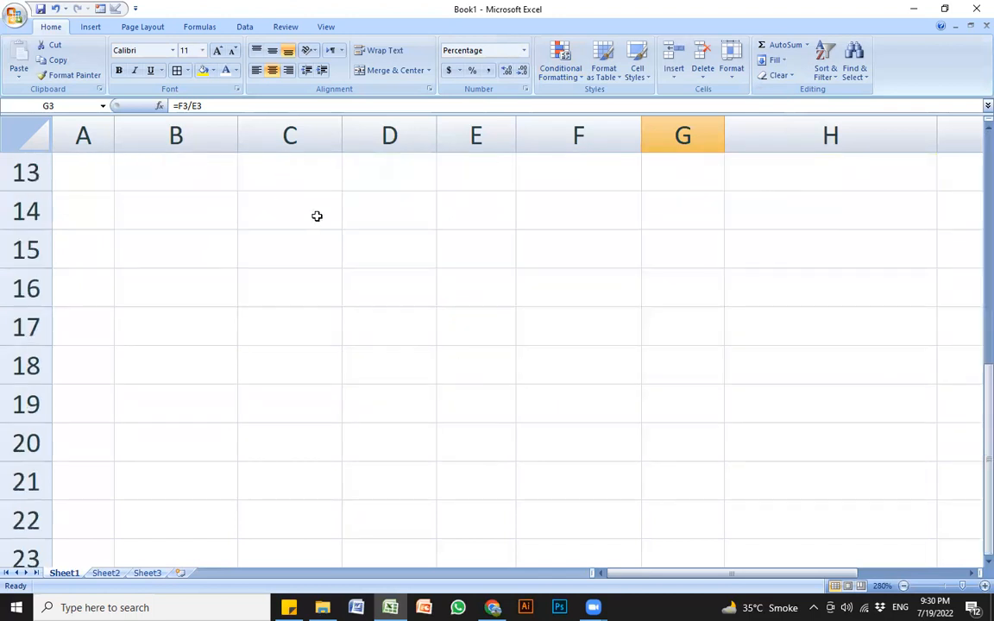
click(317, 216)
key(Left)
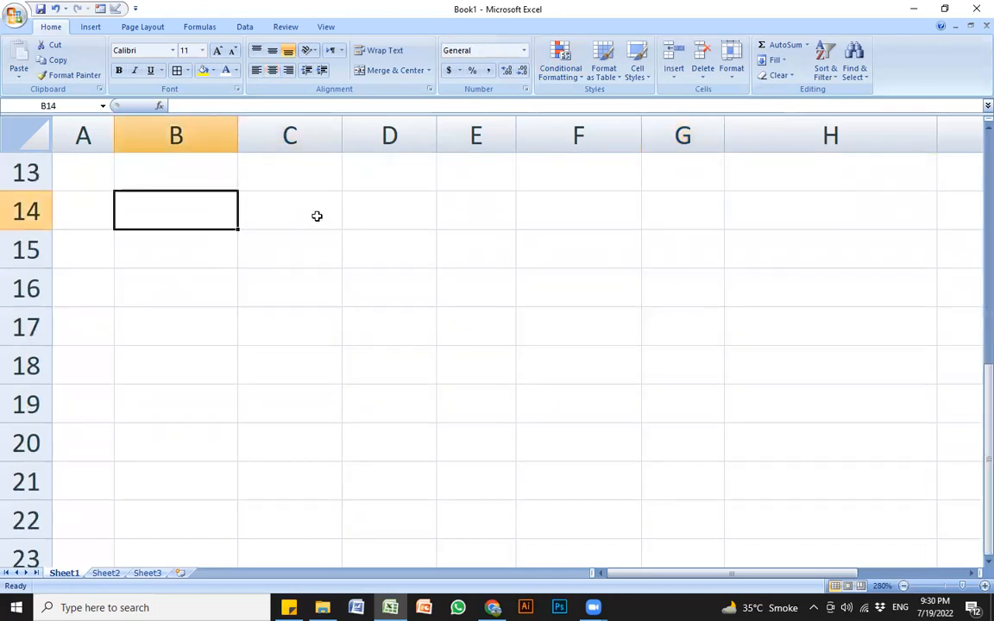
key(Left)
text(1)
key(Return)
text(2)
key(Return)
drag(102, 216, 107, 440)
Step: Enter the seven people's first names in B14 through B20 beside the serial numbers
click(177, 200)
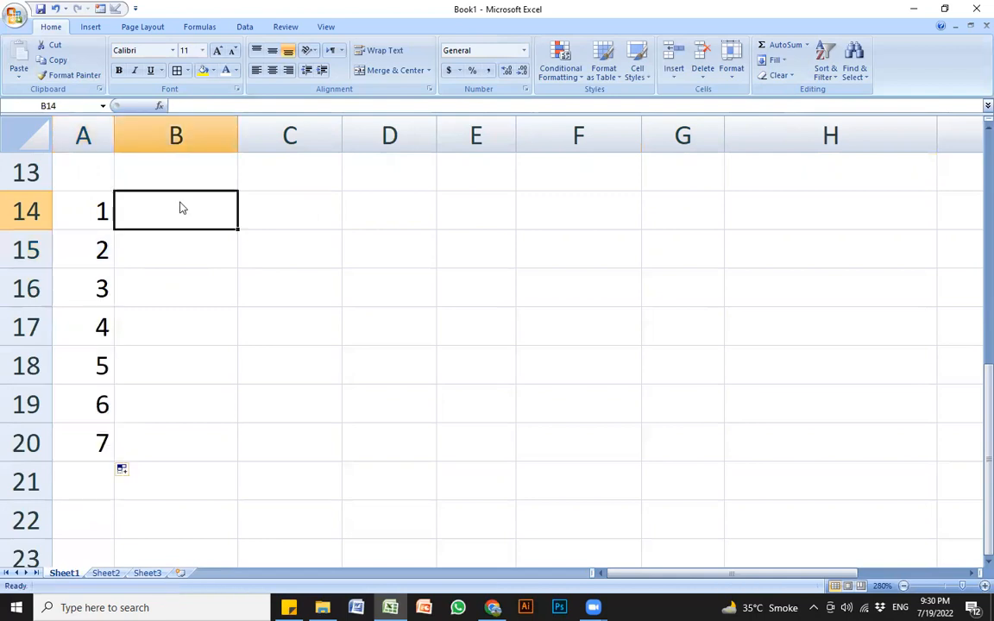
text(Ali)
key(Return)
text(umer)
key(Return)
text(usman)
key(Return)
text(N)
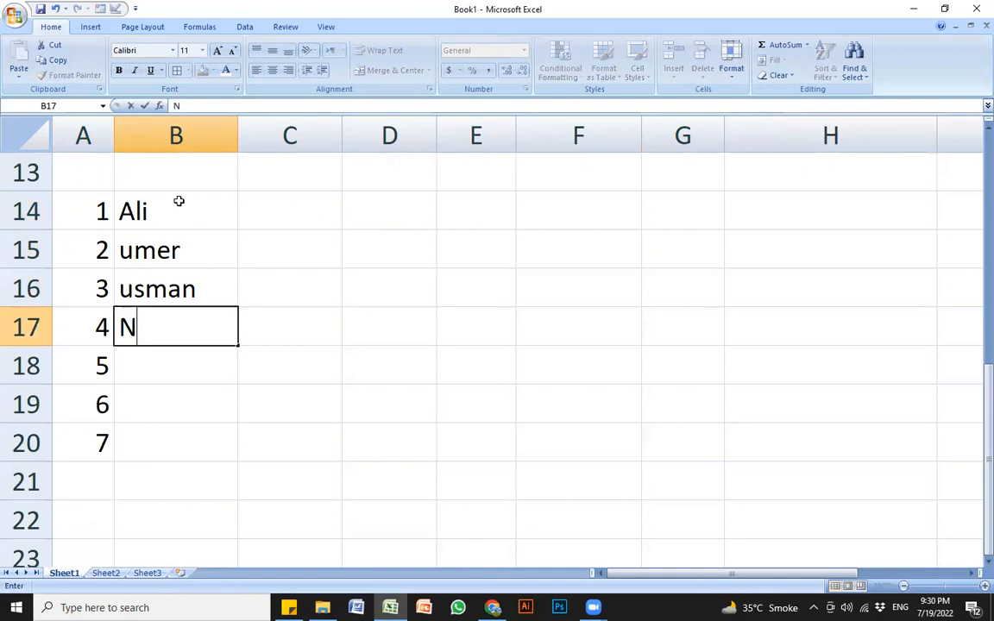
text(iaz)
key(Return)
text(Moh)
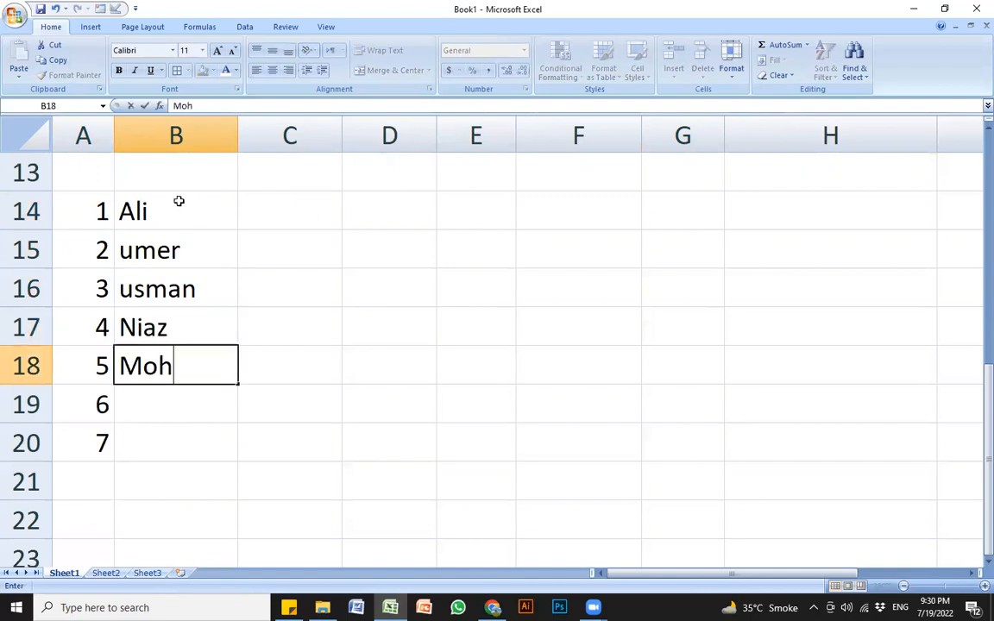
text(sin)
key(Return)
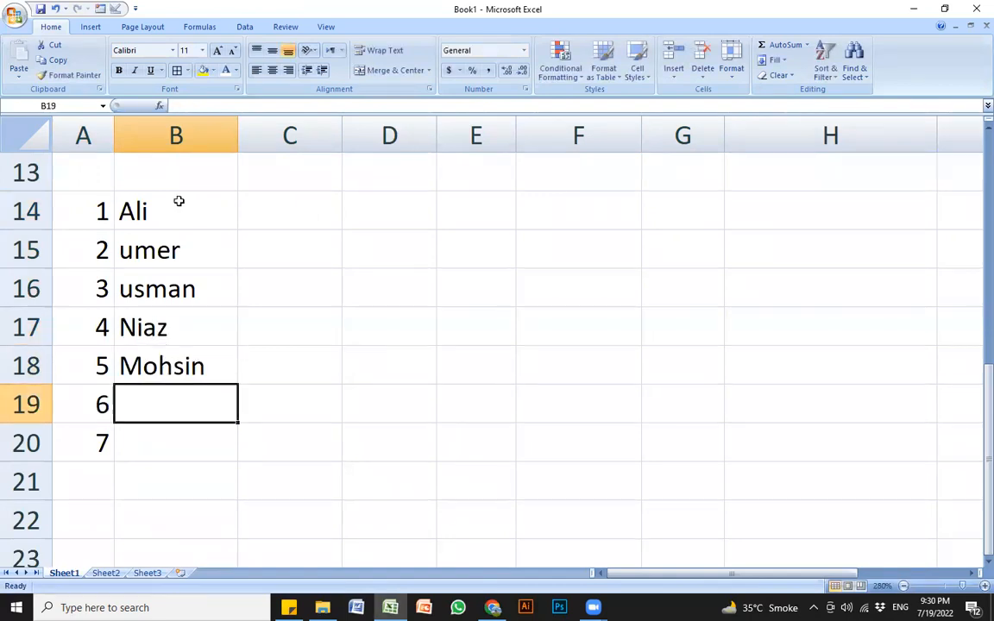
text(Subhan)
key(Return)
text(Khal)
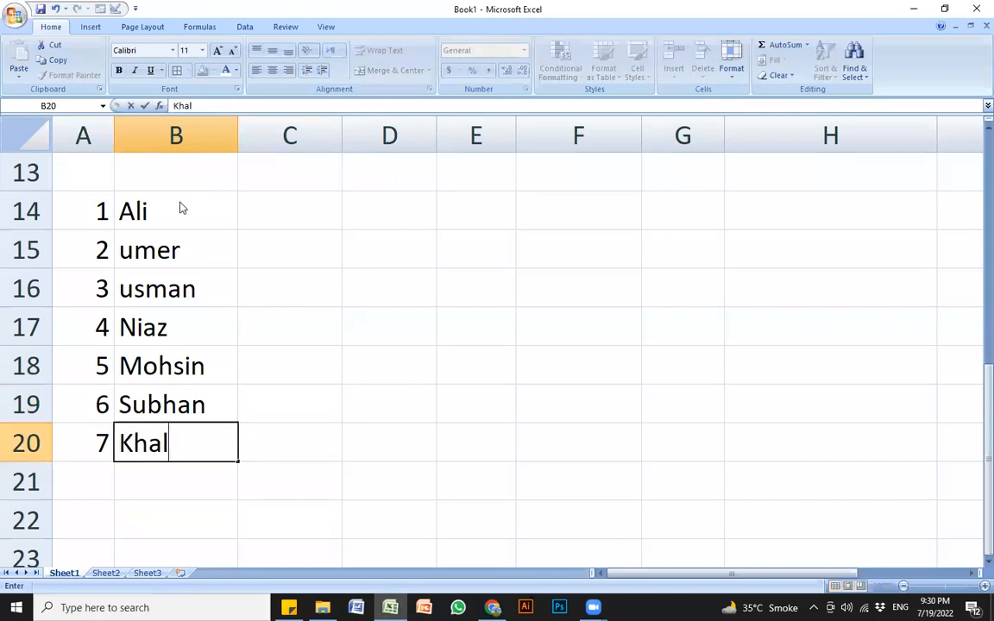
text(id)
key(Return)
Step: Enter "Mon" in C13 and fill the weekday series across to Fri in G13
click(293, 179)
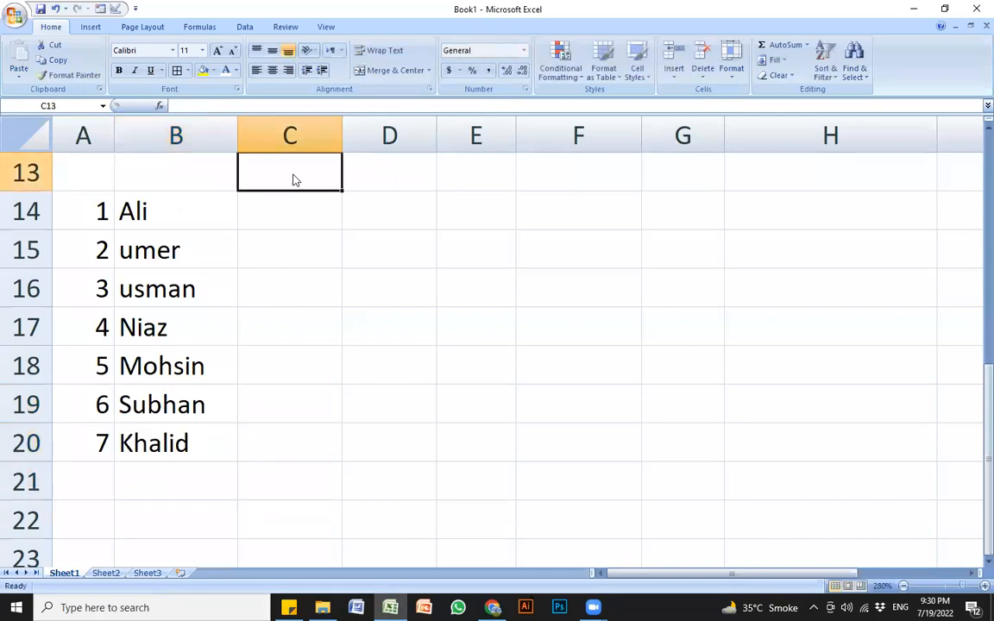
text(Mon)
key(Return)
click(308, 175)
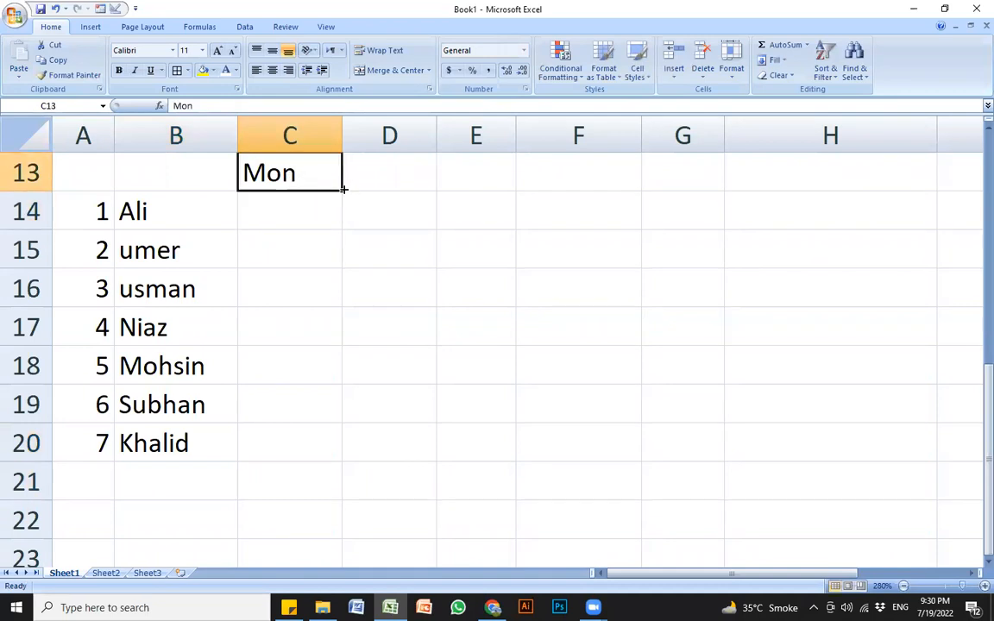
drag(341, 190, 681, 186)
click(614, 281)
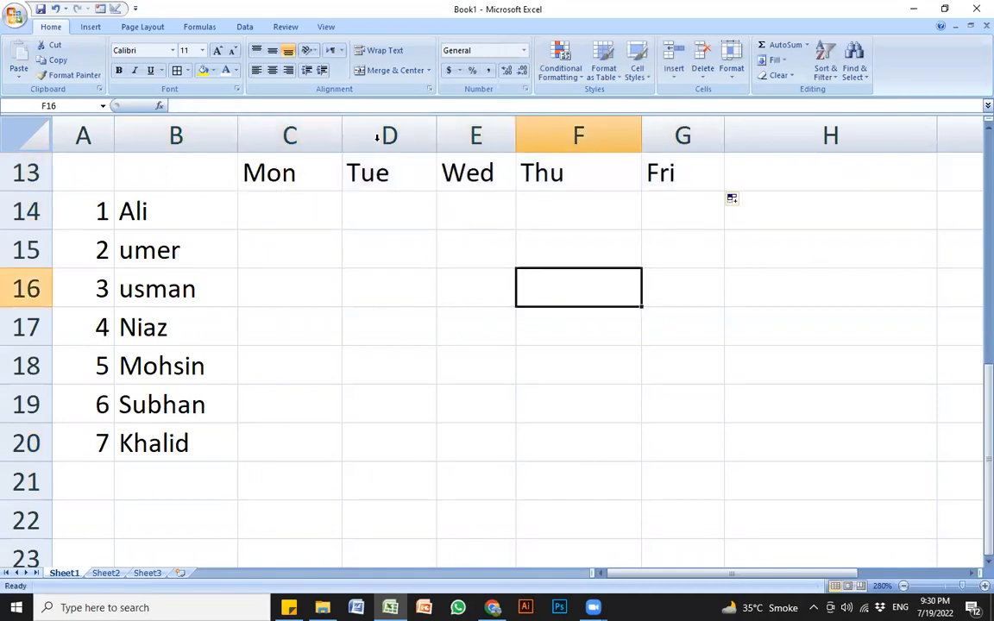
Step: Format the weekday headings in C13:G13 with a black fill and white, bold, centred text
click(271, 203)
drag(277, 171, 680, 174)
click(212, 71)
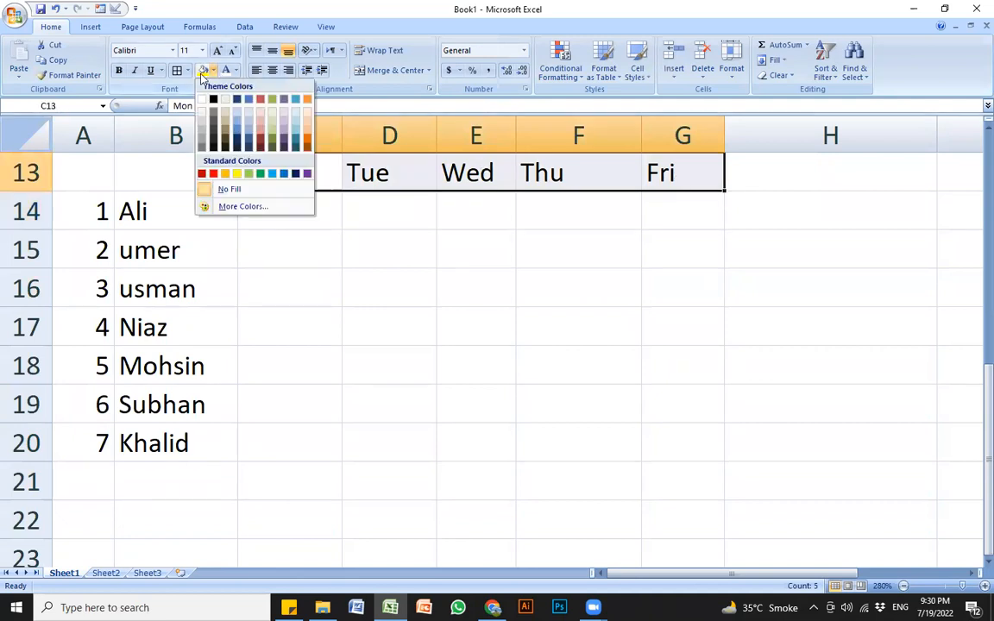
click(213, 99)
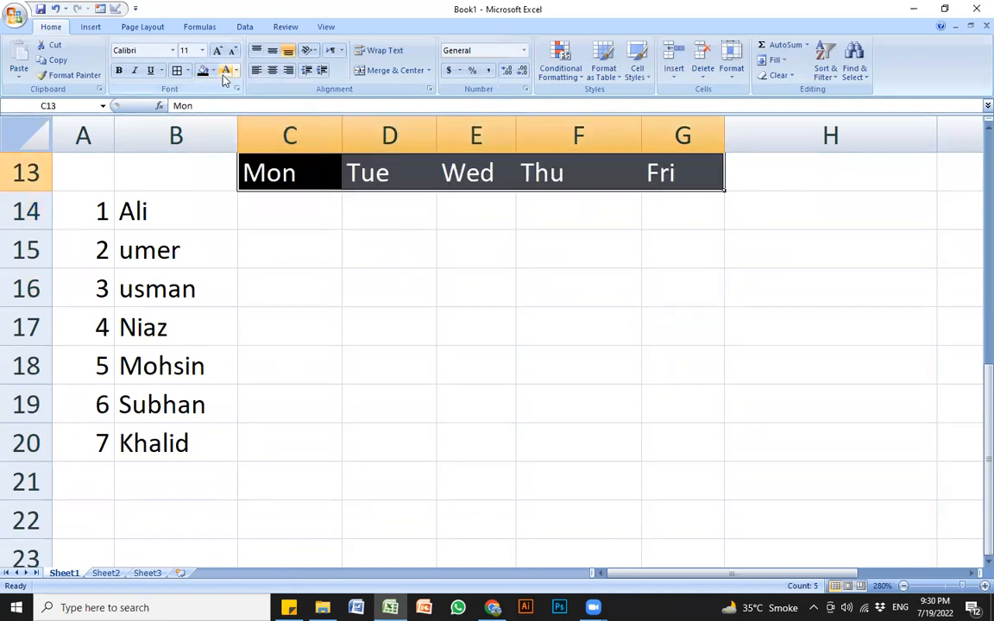
key(ctrl+b)
click(272, 72)
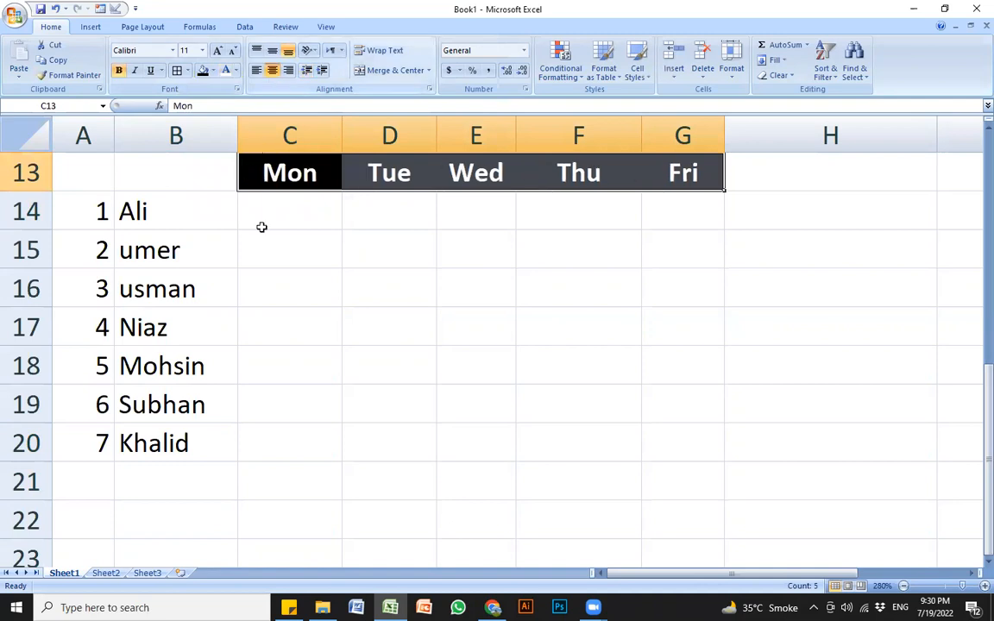
Step: Format the serial numbers and names in A14:B20 with a black fill and white, centred text
click(261, 225)
drag(186, 196, 69, 444)
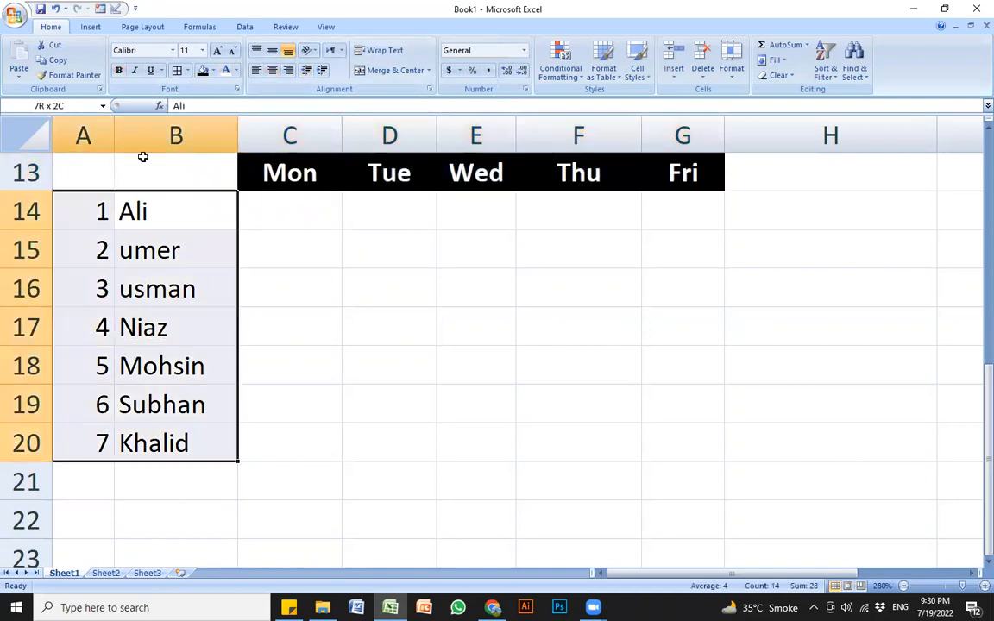
click(207, 74)
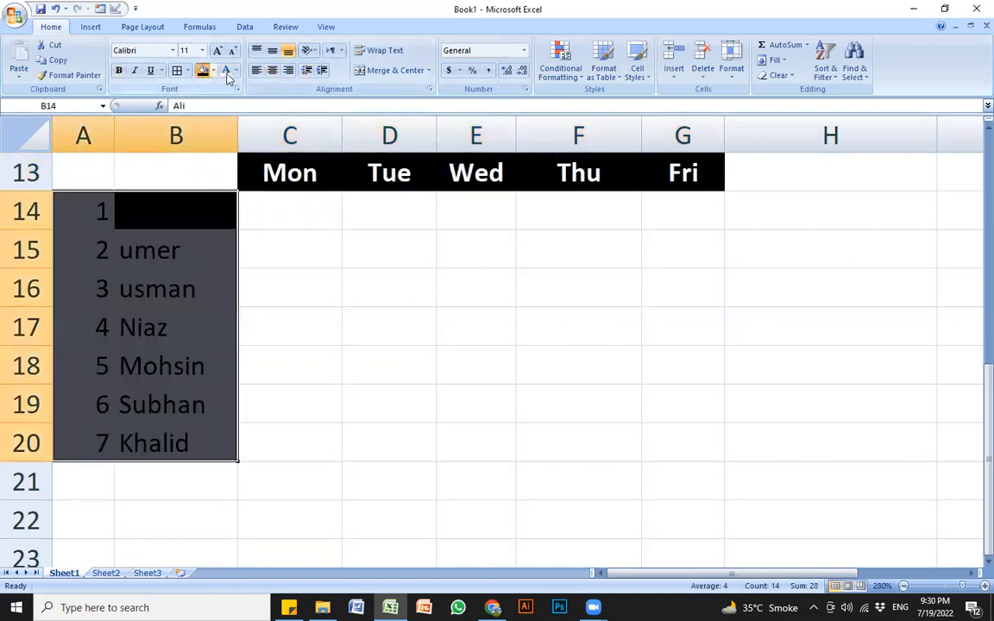
click(226, 73)
click(273, 70)
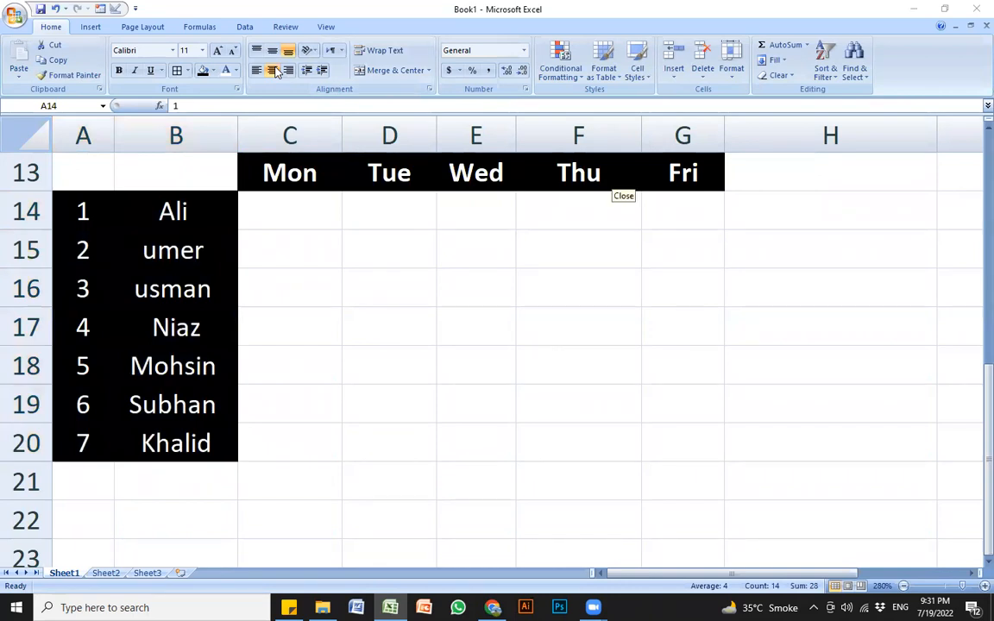
Step: Enter "P" in C14 as the first person's Monday attendance mark
click(327, 238)
click(324, 220)
click(366, 316)
click(267, 209)
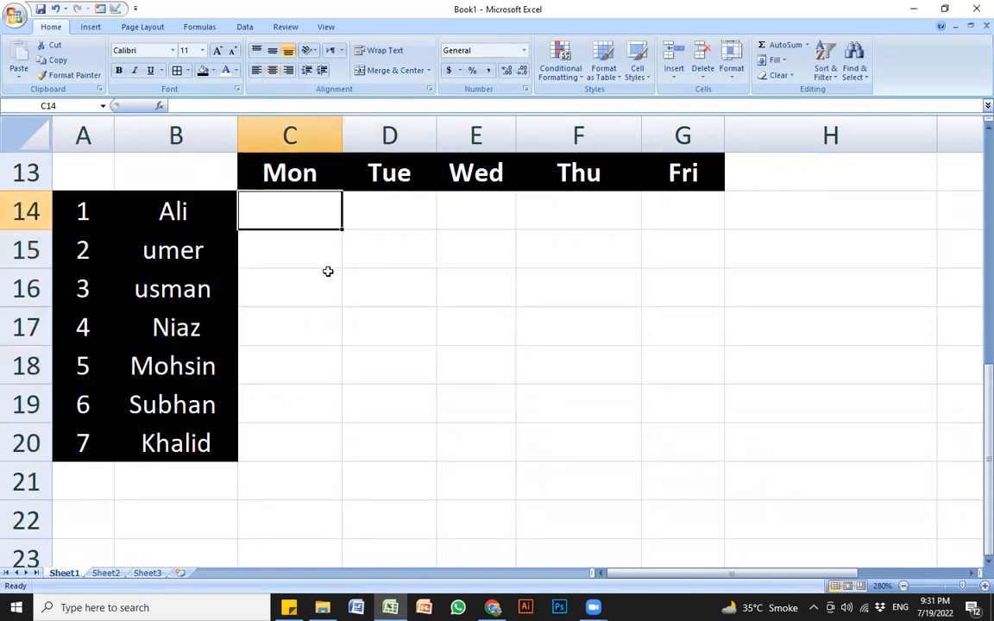
text(p)
key(BackSpace)
text(P)
key(Return)
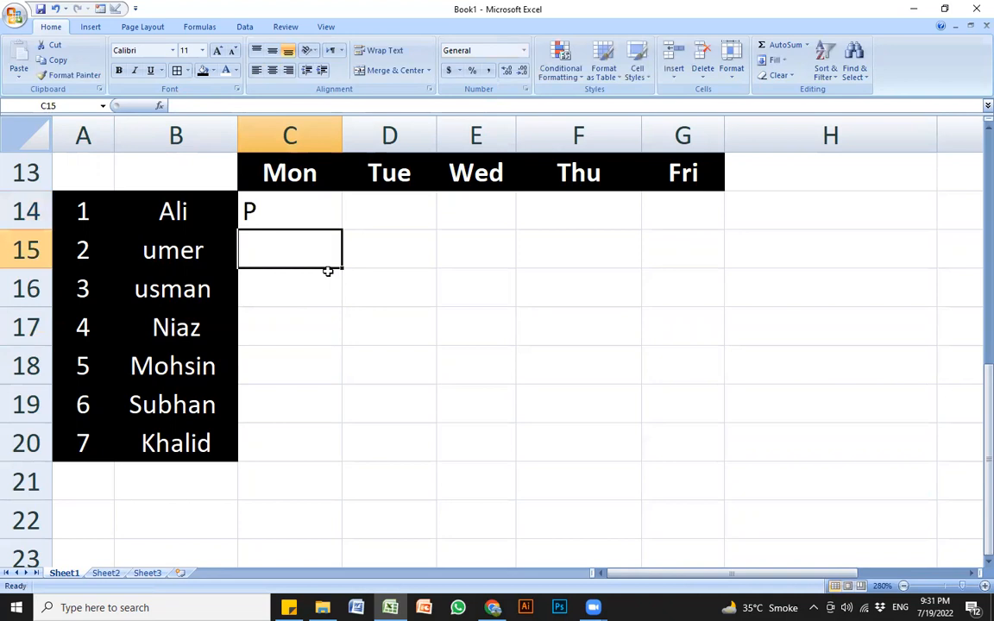
Step: Enter the remaining Monday attendance marks in C15:C20 as A, P, A, P, P and A
text(A)
key(Return)
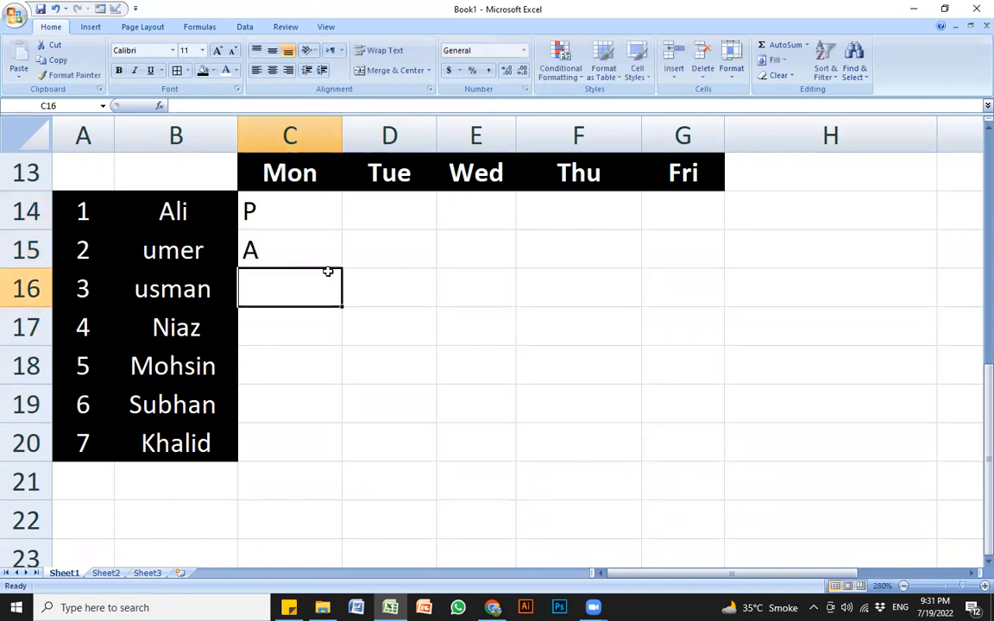
text(P)
key(Return)
text(A)
key(Return)
text(P)
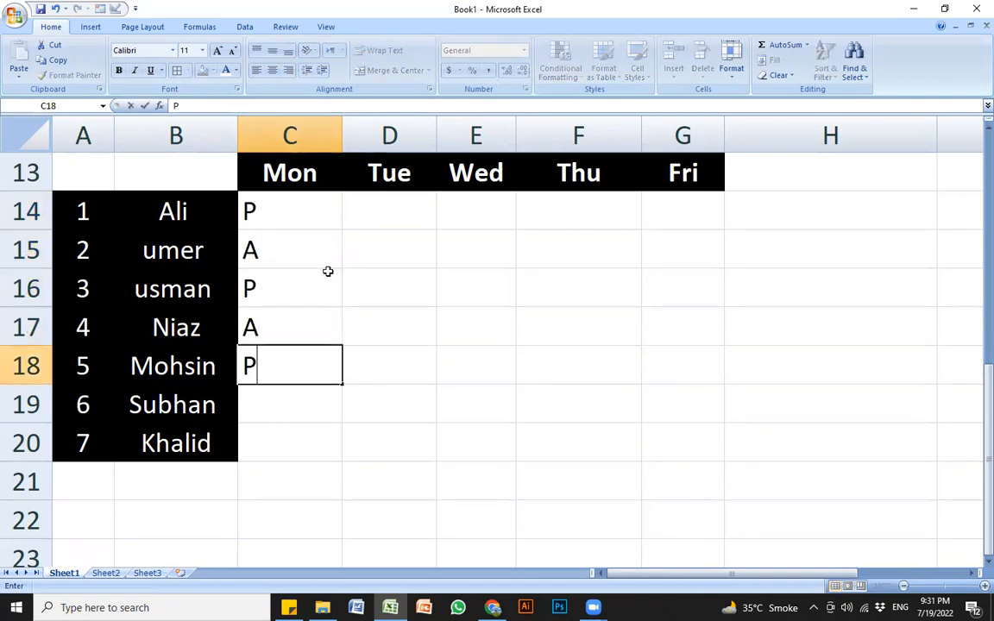
key(Return)
text(P)
key(Return)
text(A)
key(Return)
Step: Copy the Monday marks in C14:C20 into the Tue, Wed, Thu and Fri columns
drag(313, 202, 332, 423)
key(ctrl+c)
click(401, 214)
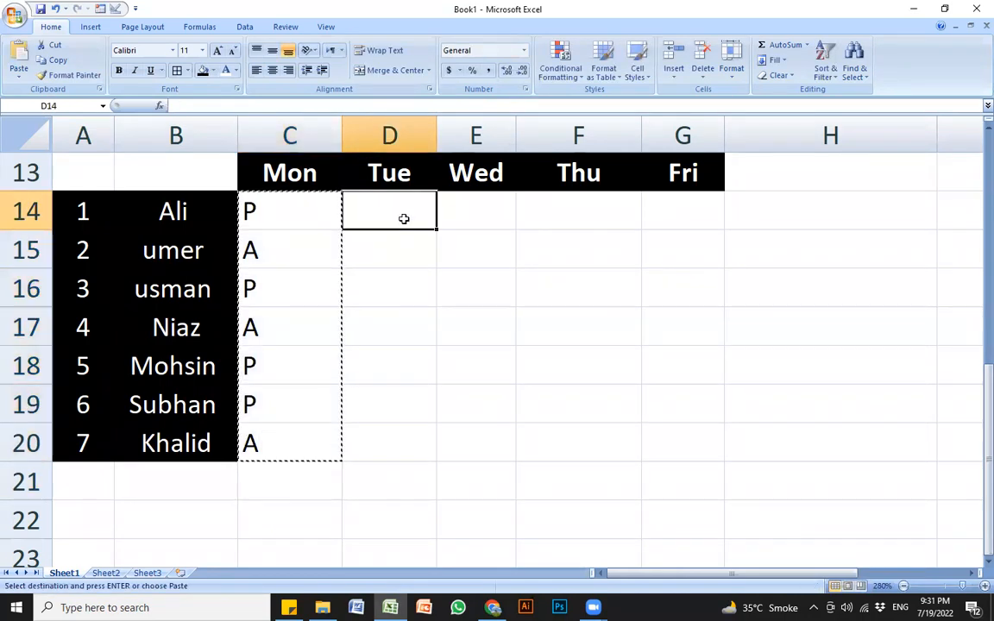
key(ctrl+v)
click(487, 213)
key(ctrl+v)
click(596, 213)
key(ctrl+v)
click(697, 215)
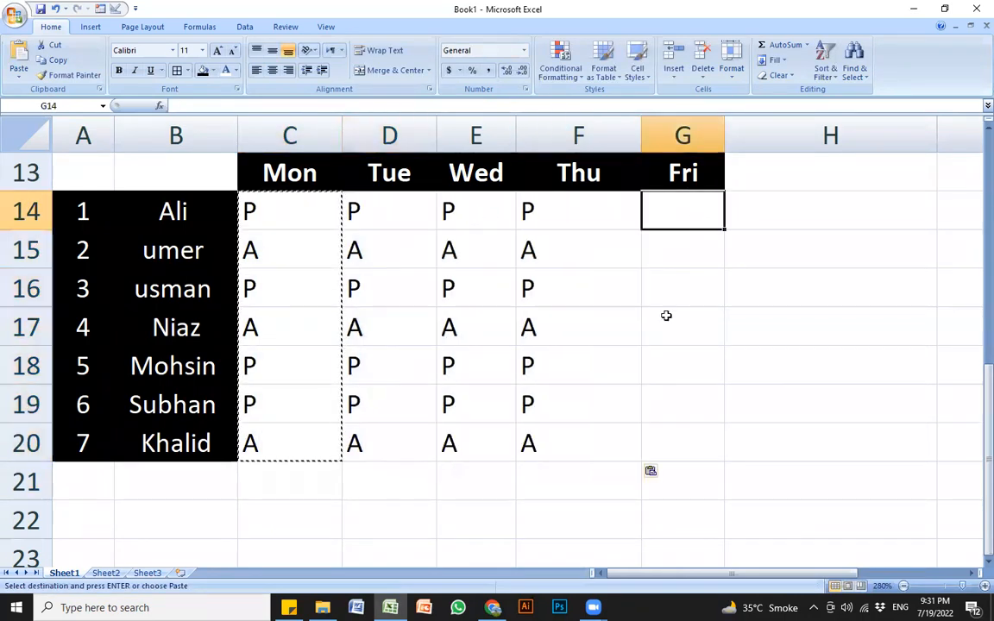
key(ctrl+v)
click(663, 363)
key(Escape)
Step: Vary the copied attendance by setting E20, F15, F17, G15, G17 and G20 to "P"
click(481, 250)
click(482, 285)
text(P)
click(486, 361)
text(P)
click(477, 427)
text(P)
click(587, 339)
text(P)
click(586, 250)
text(P)
click(680, 244)
text(P)
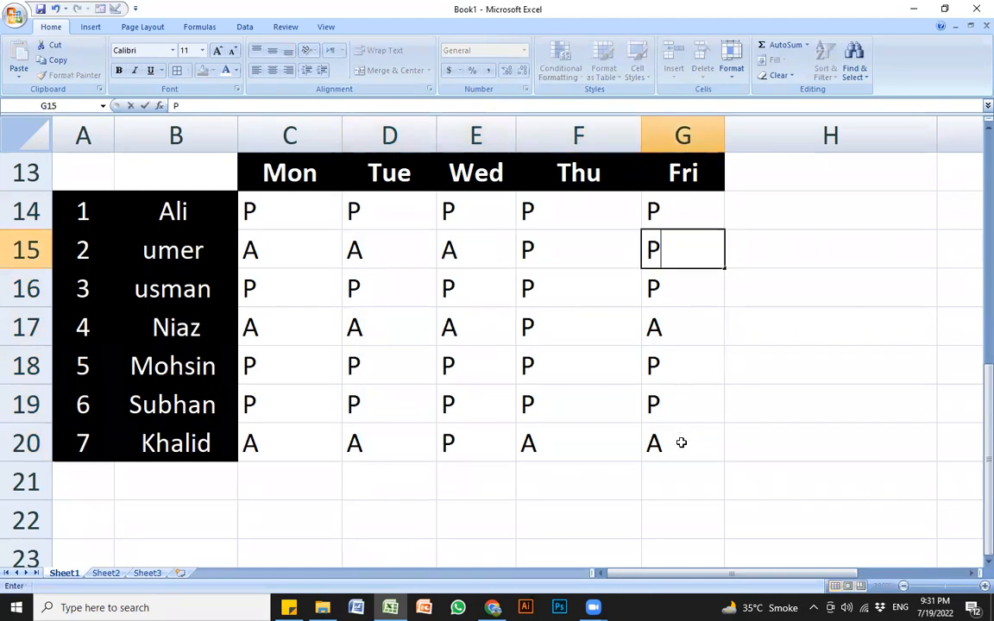
click(680, 442)
text(P)
click(667, 338)
text(P)
click(587, 406)
click(659, 479)
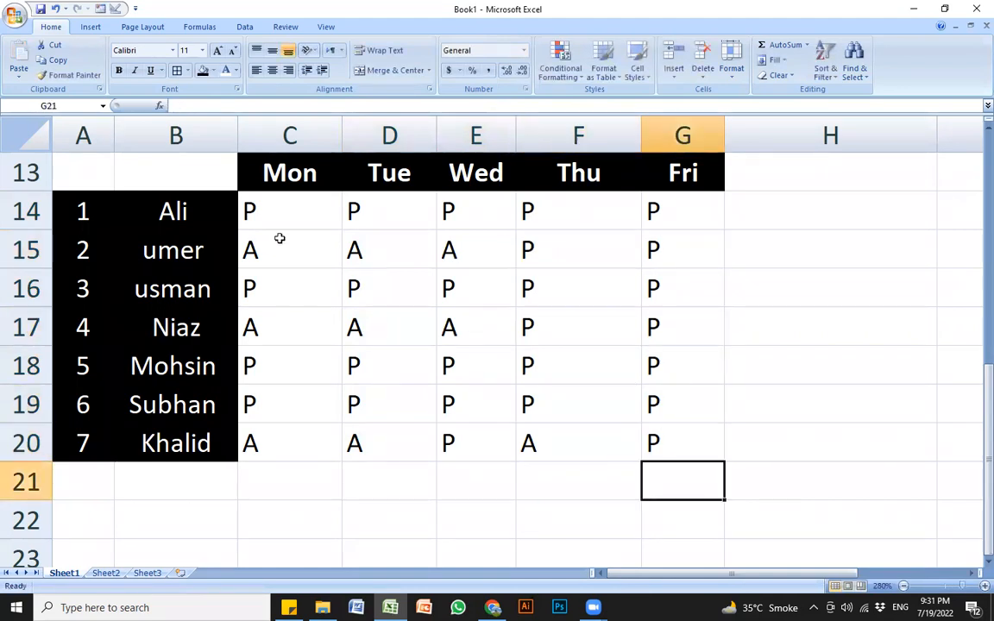
Step: Centre the attendance marks in C14:G20 and apply borders around all of their cells
drag(249, 207, 483, 332)
drag(600, 379, 670, 434)
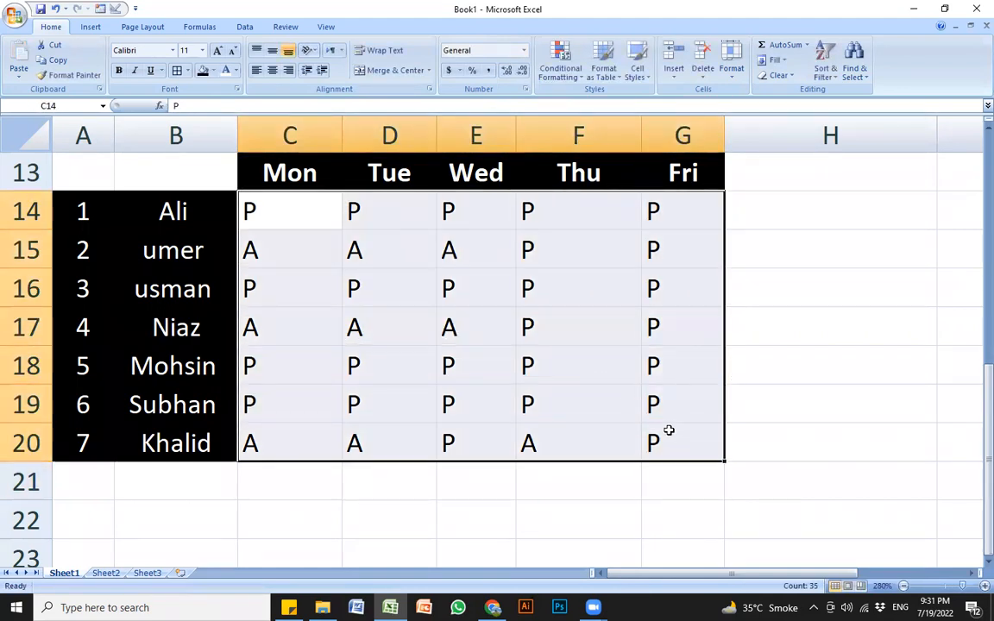
click(272, 70)
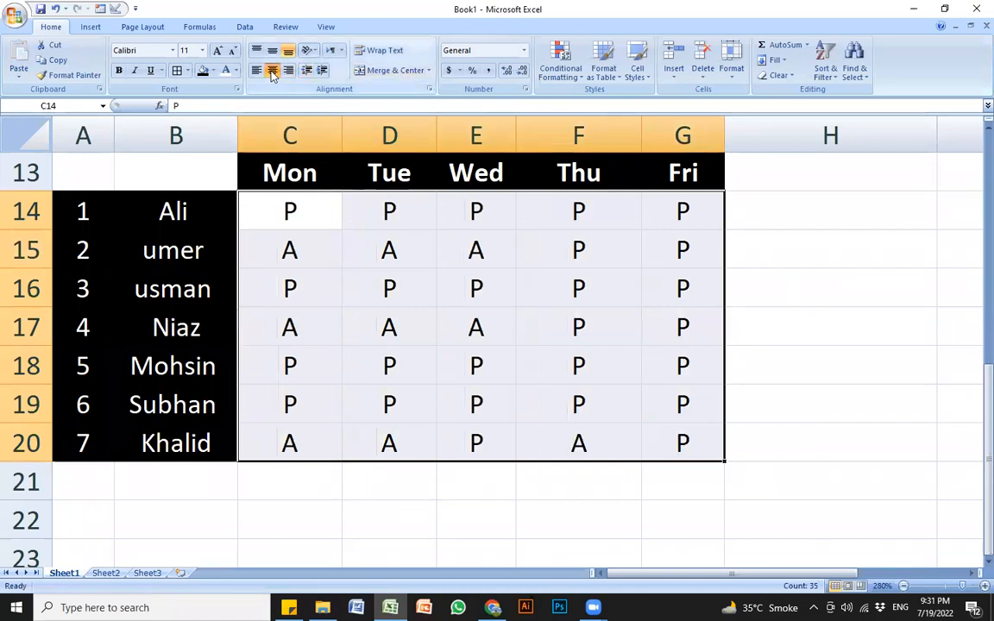
click(178, 71)
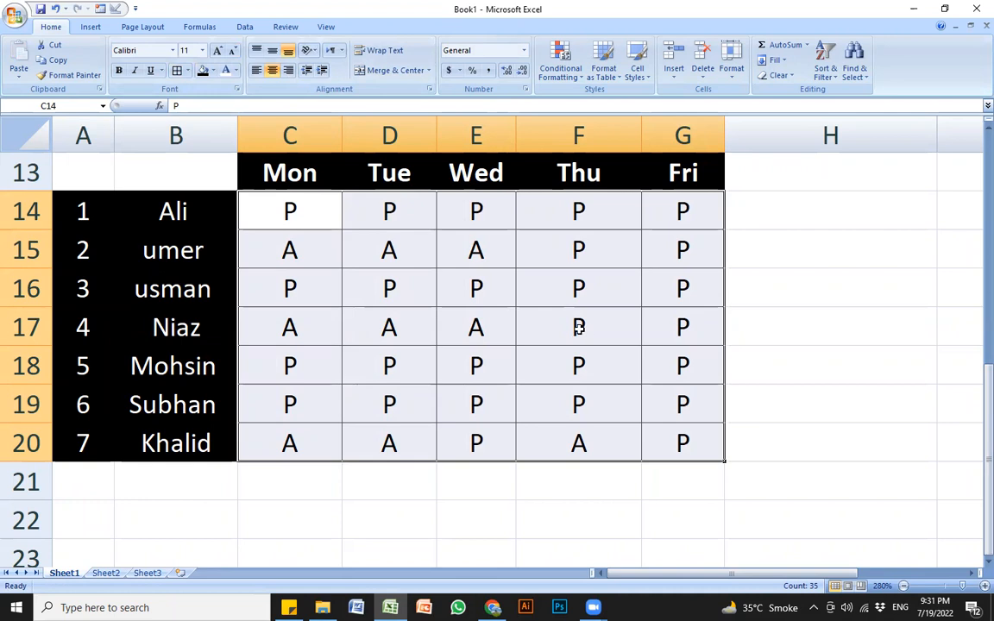
click(284, 211)
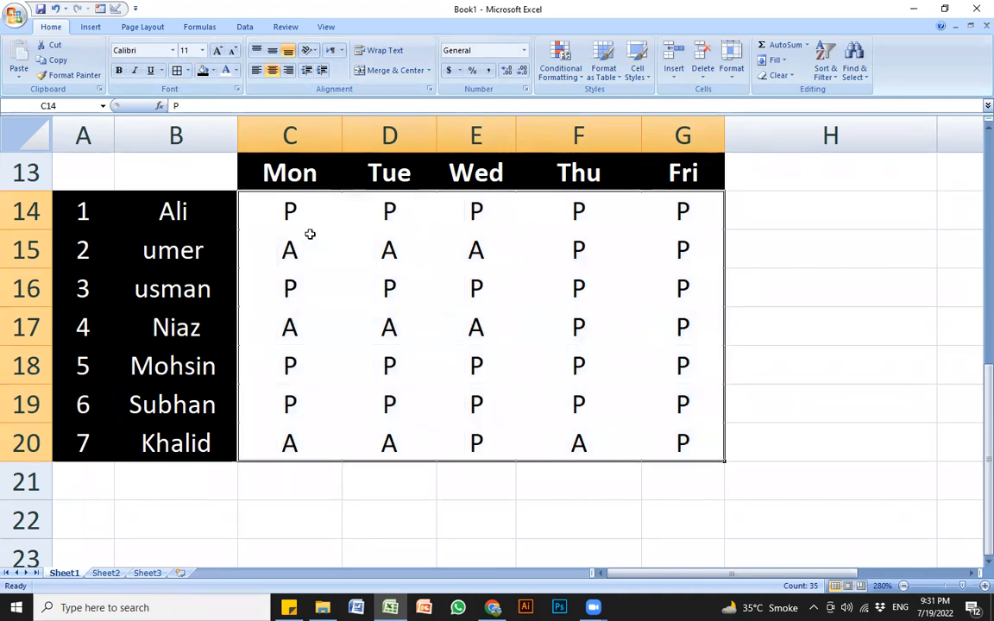
key(Return)
Step: Add a Text that Contains rule to C14:G20 formatting "A" with Light Red Fill with Dark Red Text
drag(295, 212, 677, 443)
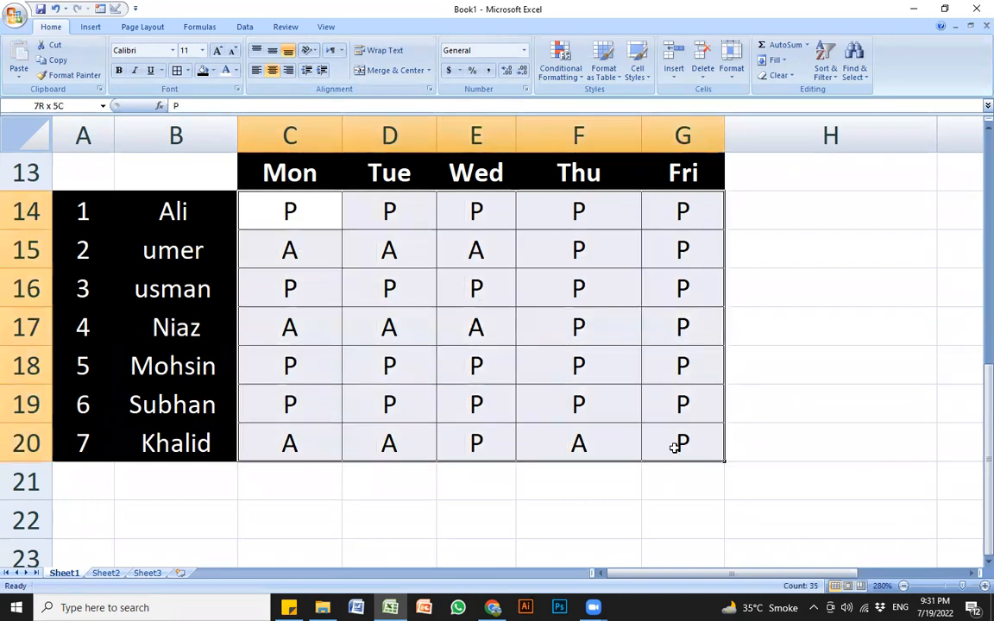
click(561, 80)
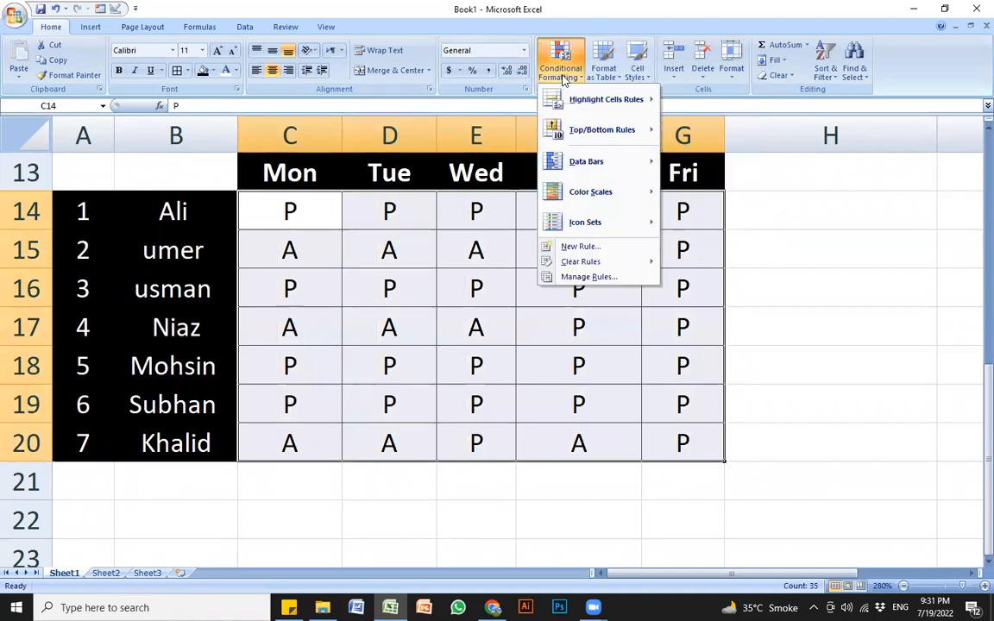
mouse_move(582, 115)
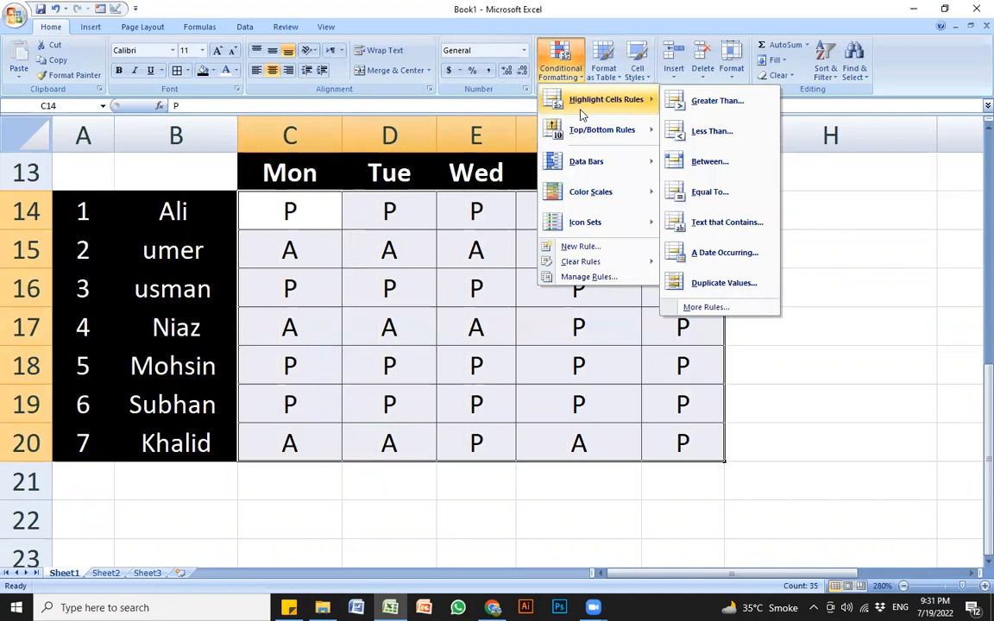
click(727, 223)
key(BackSpace)
text(A)
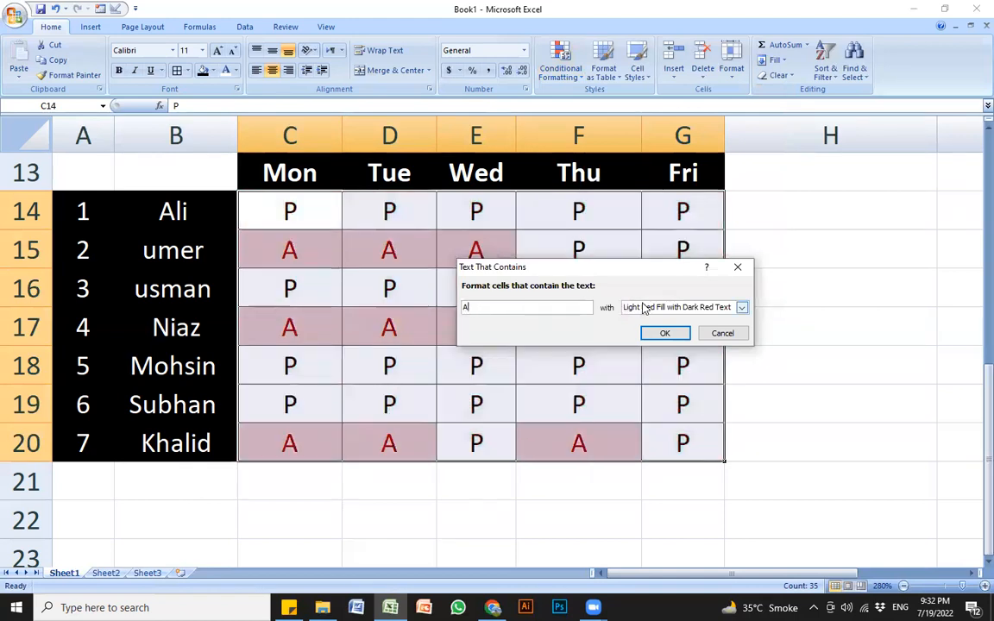
click(673, 334)
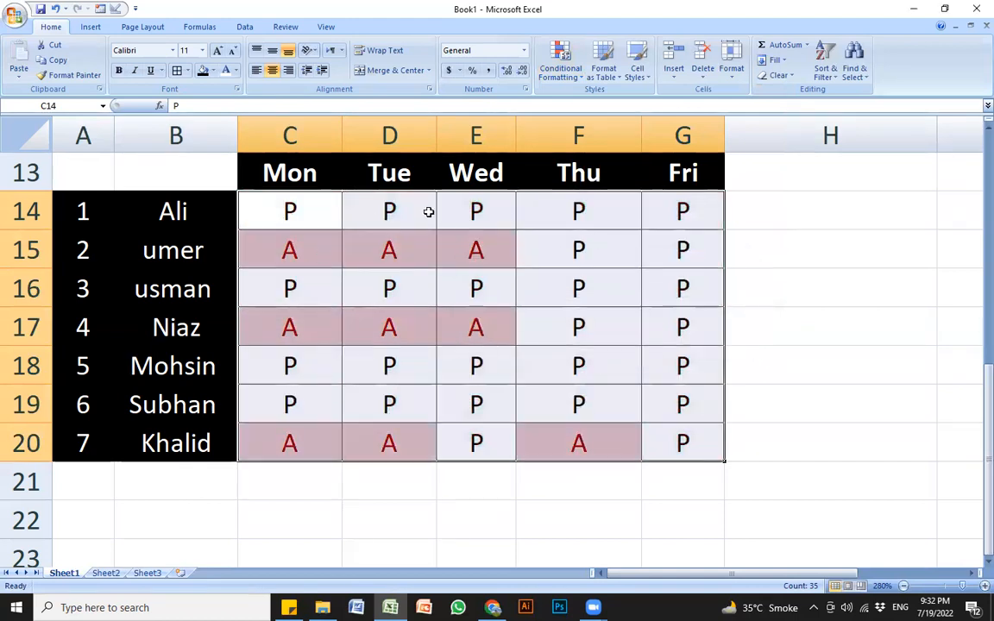
Step: Add a Text that Contains rule to C14:G20 formatting "P" with a green fill and dark green text
click(562, 76)
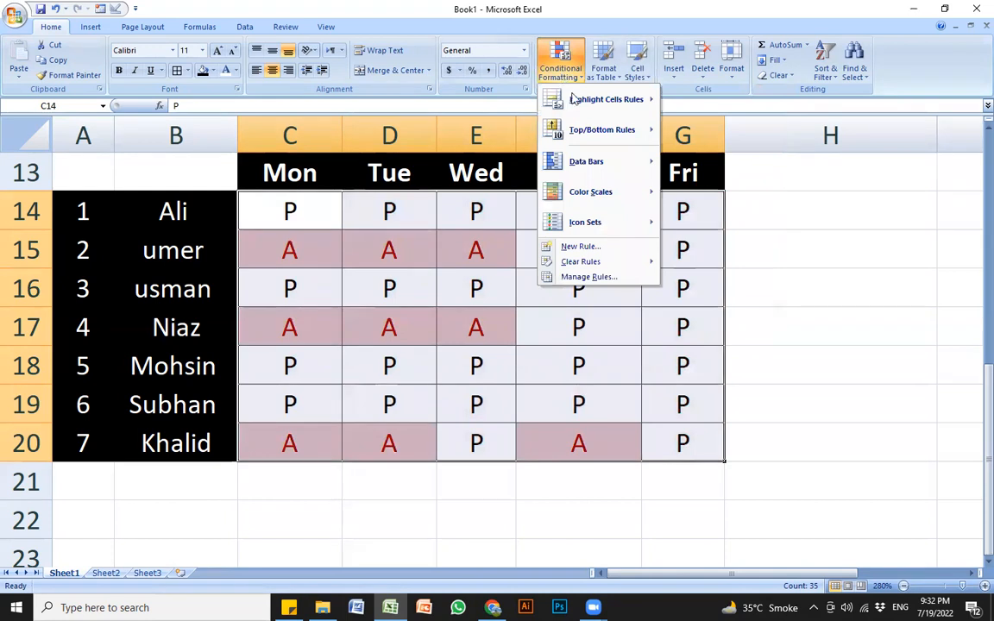
mouse_move(613, 104)
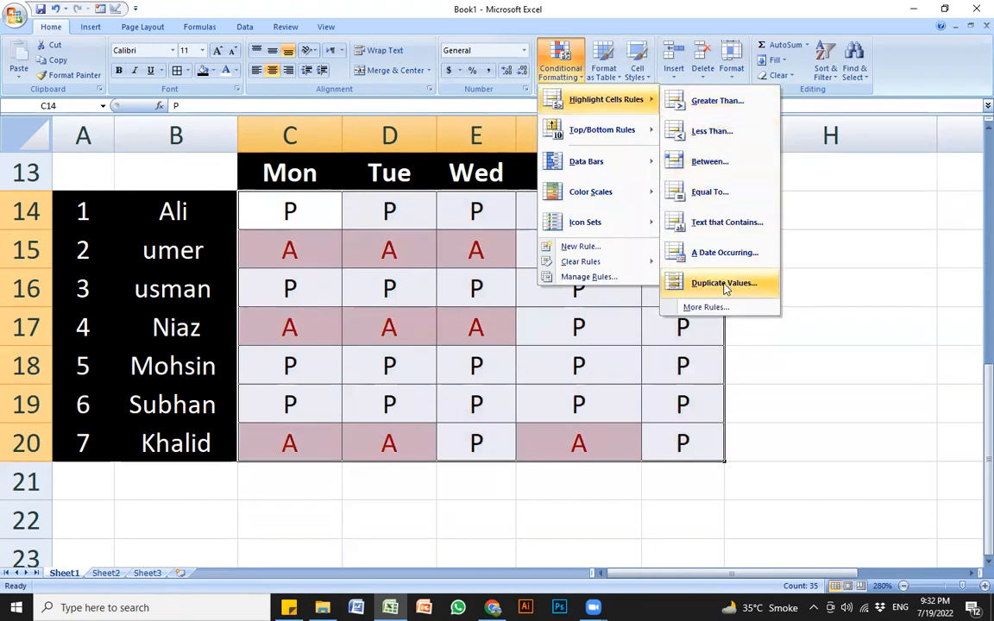
click(721, 222)
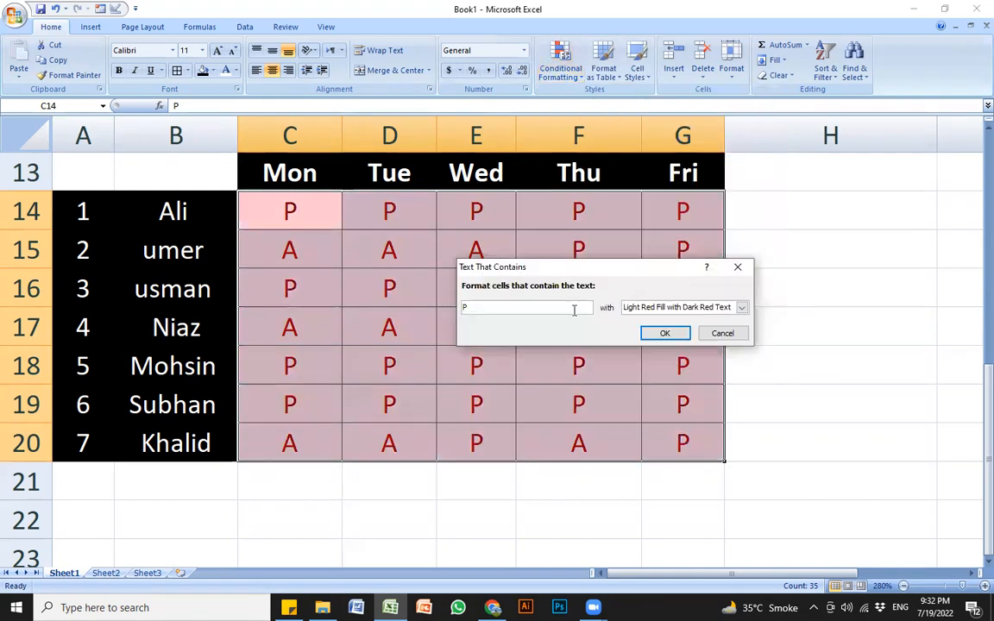
key(BackSpace)
text(P)
click(707, 308)
click(666, 337)
click(664, 335)
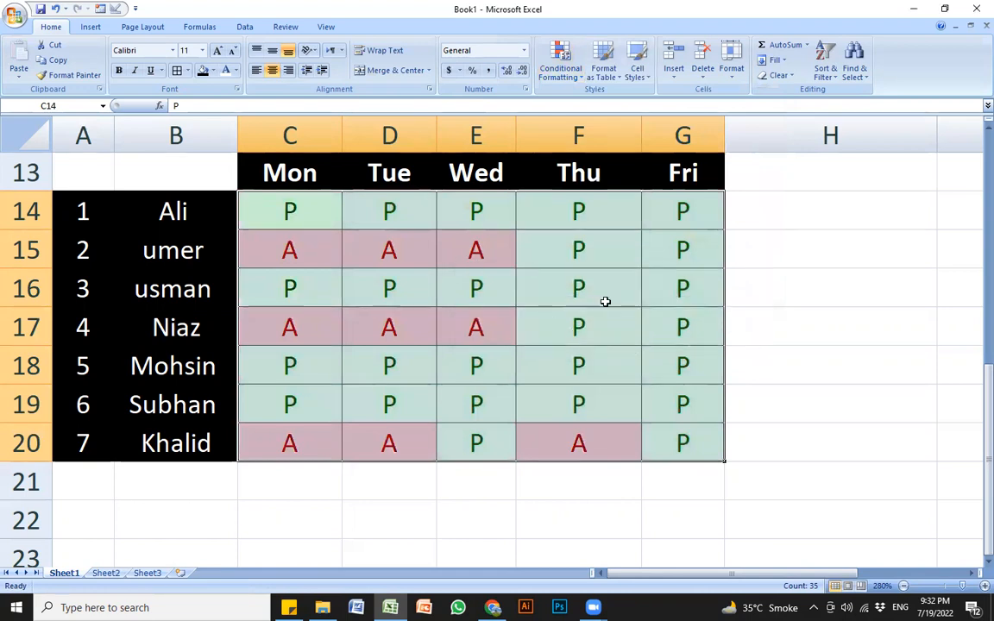
Step: Add a Text that Contains rule to C14:G20 formatting "L" with Yellow Fill with Dark Yellow Text
click(585, 78)
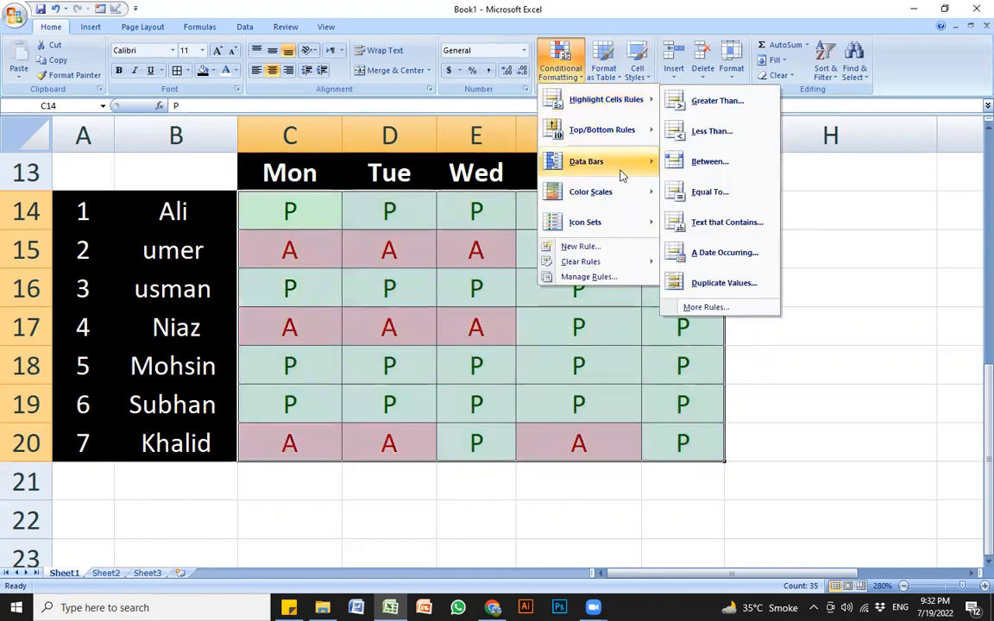
mouse_move(621, 102)
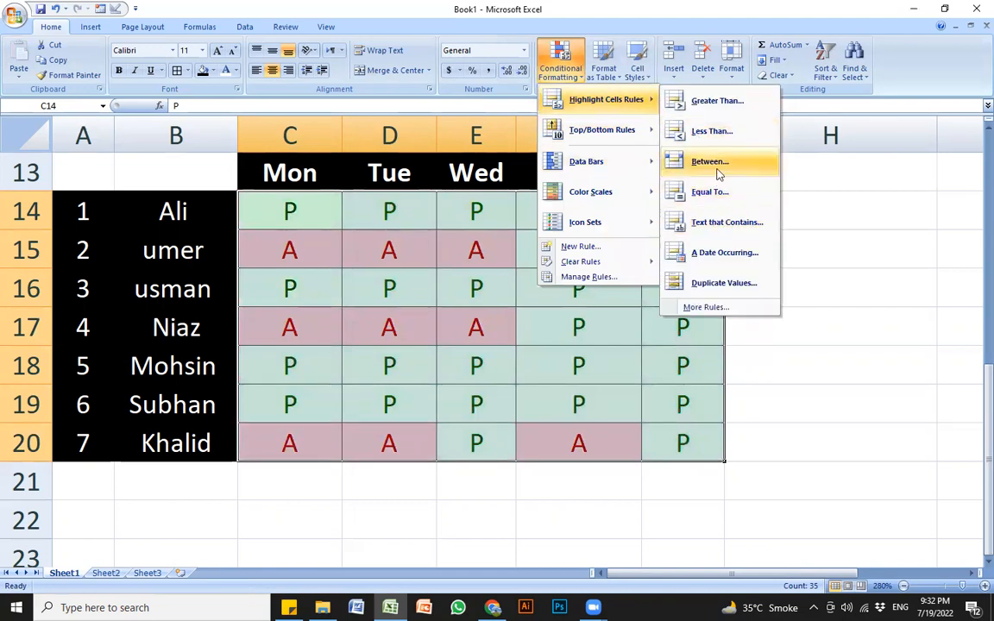
click(717, 224)
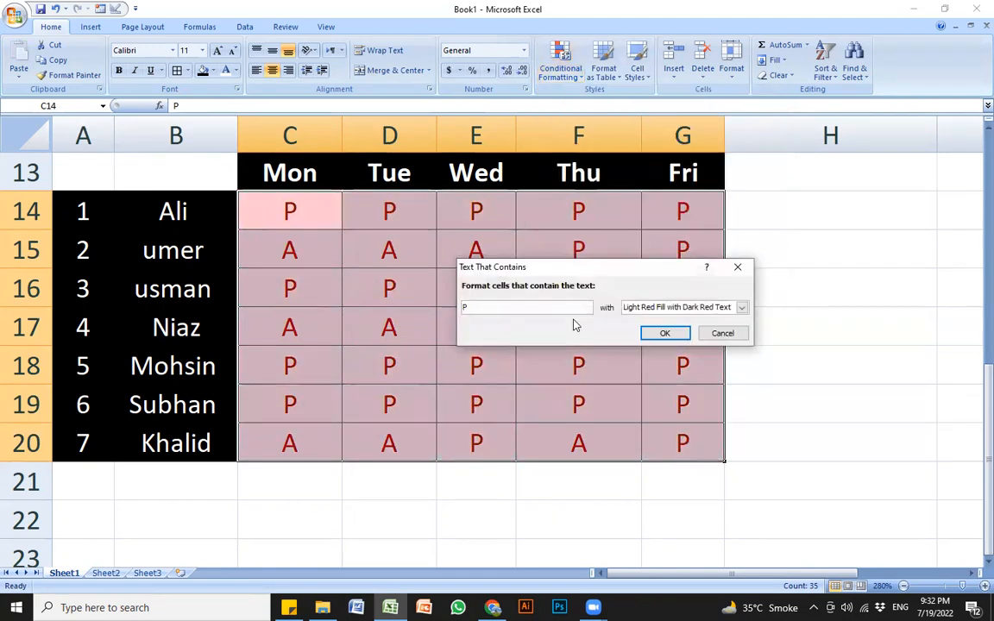
text(A)
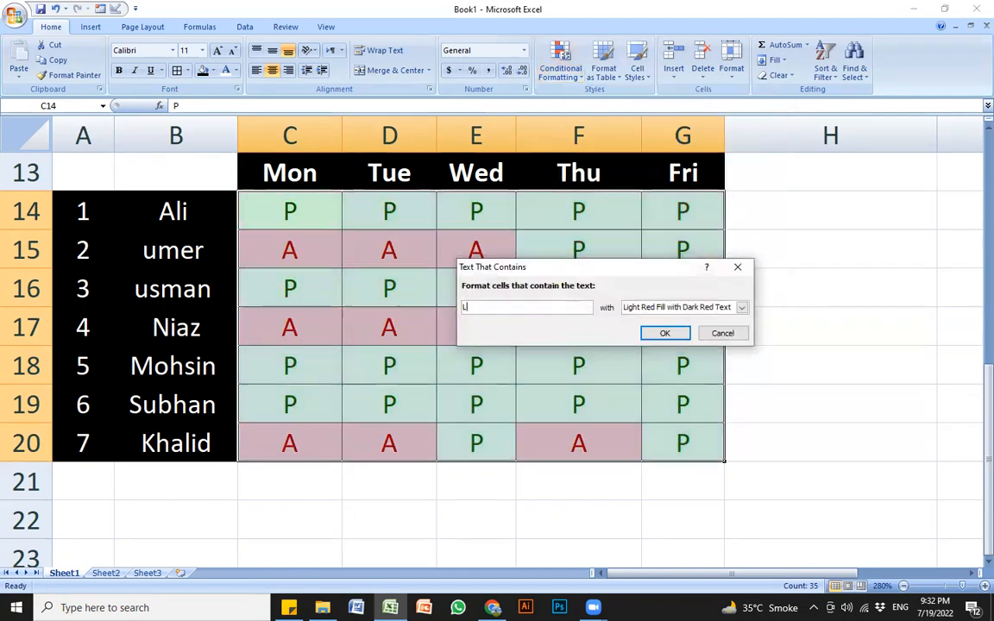
click(741, 307)
click(689, 331)
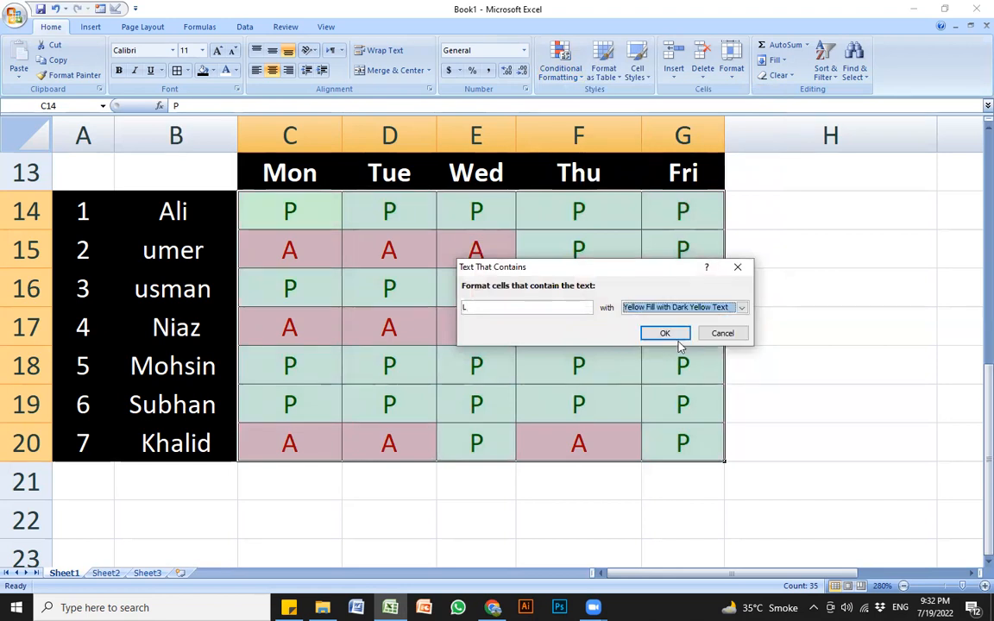
click(672, 336)
Step: Change the attendance marks in F16, G17 and E19 to "L"
click(608, 312)
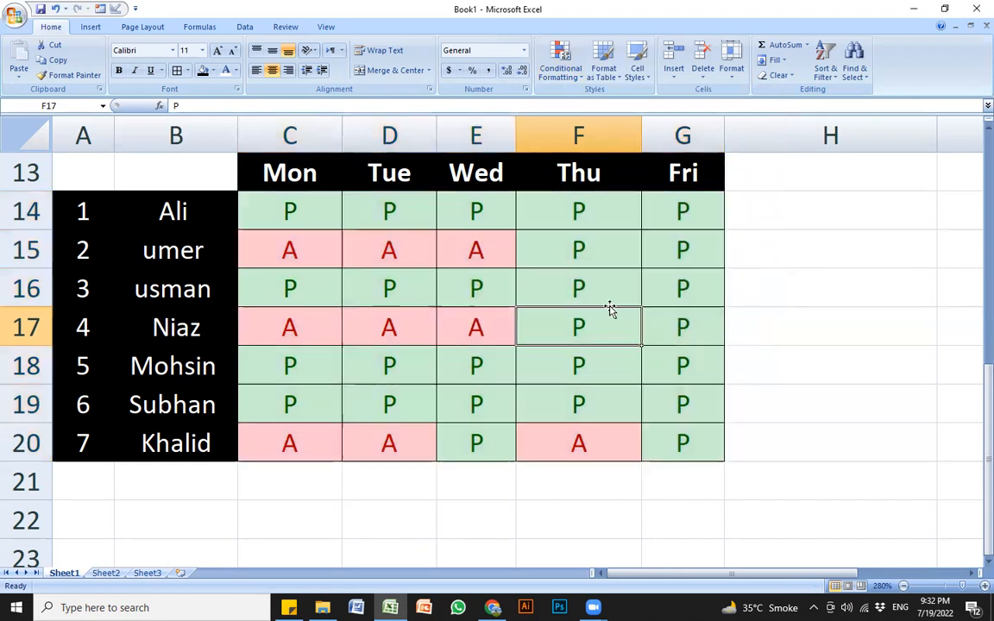
click(610, 300)
text(L)
click(659, 354)
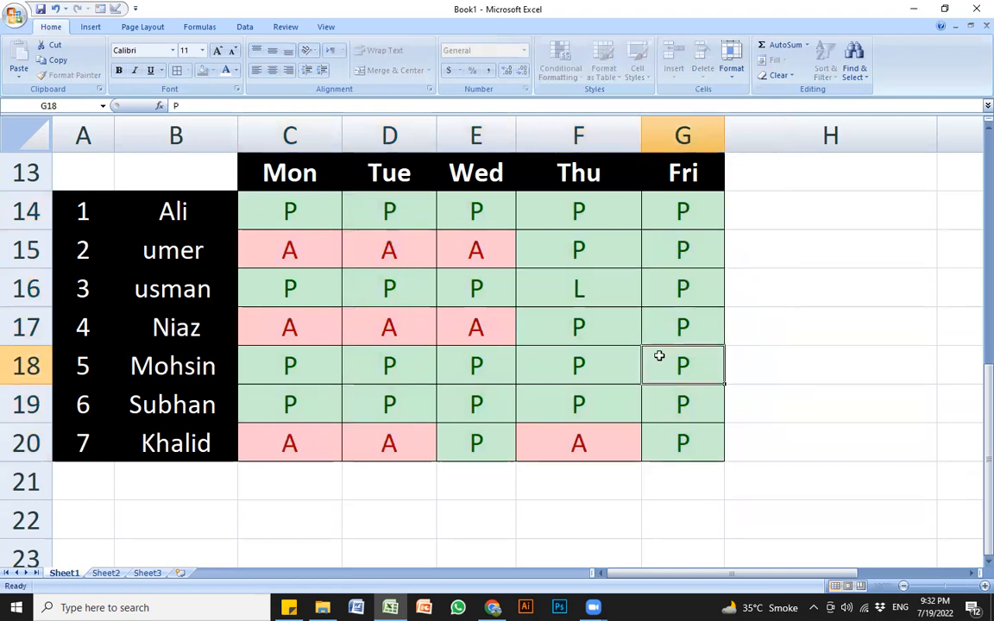
click(672, 329)
text(L)
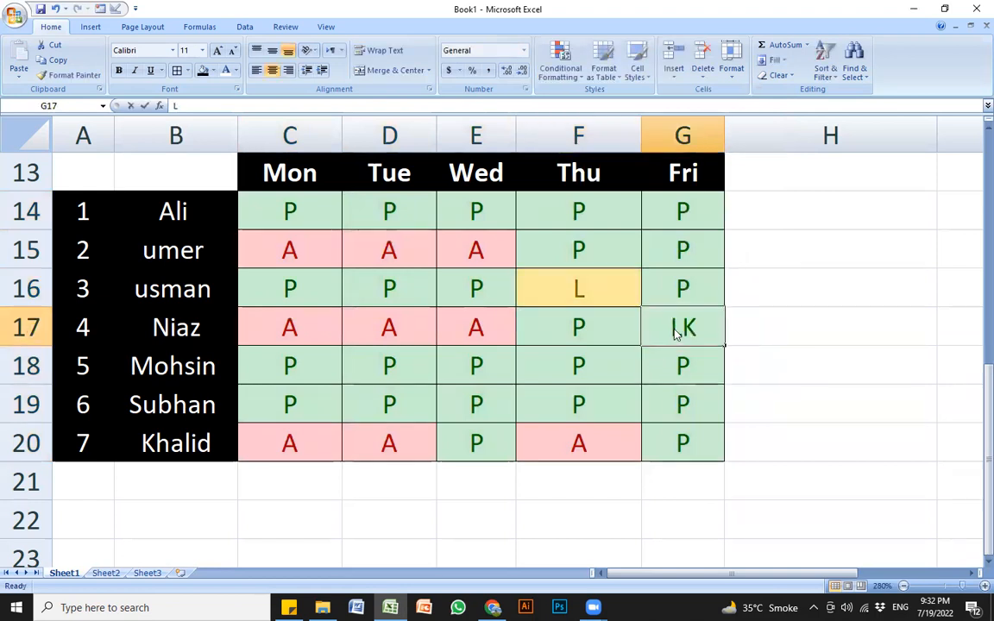
text(K)
key(BackSpace)
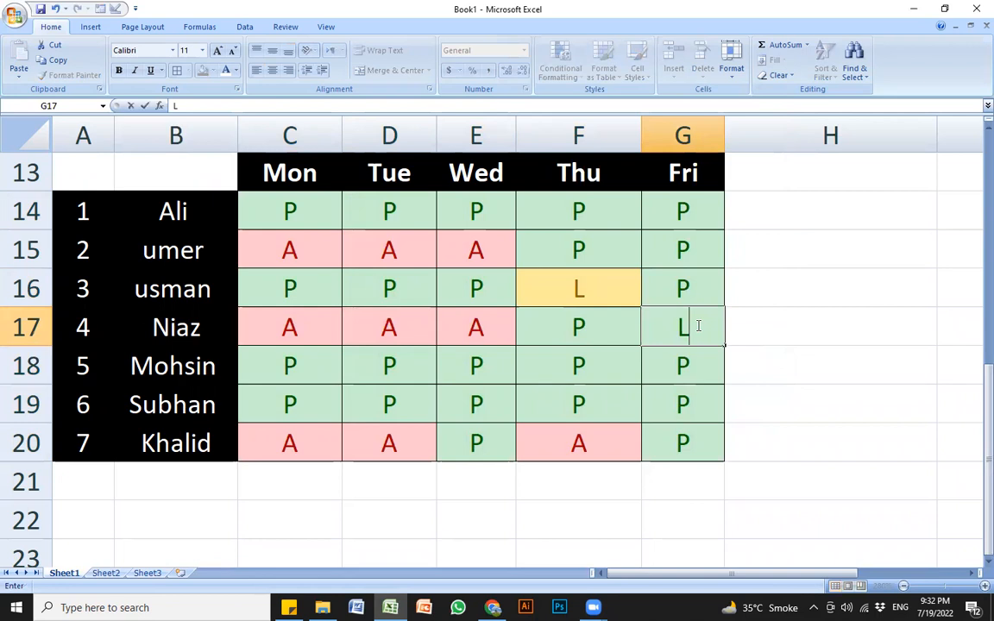
key(Return)
click(498, 390)
text(L)
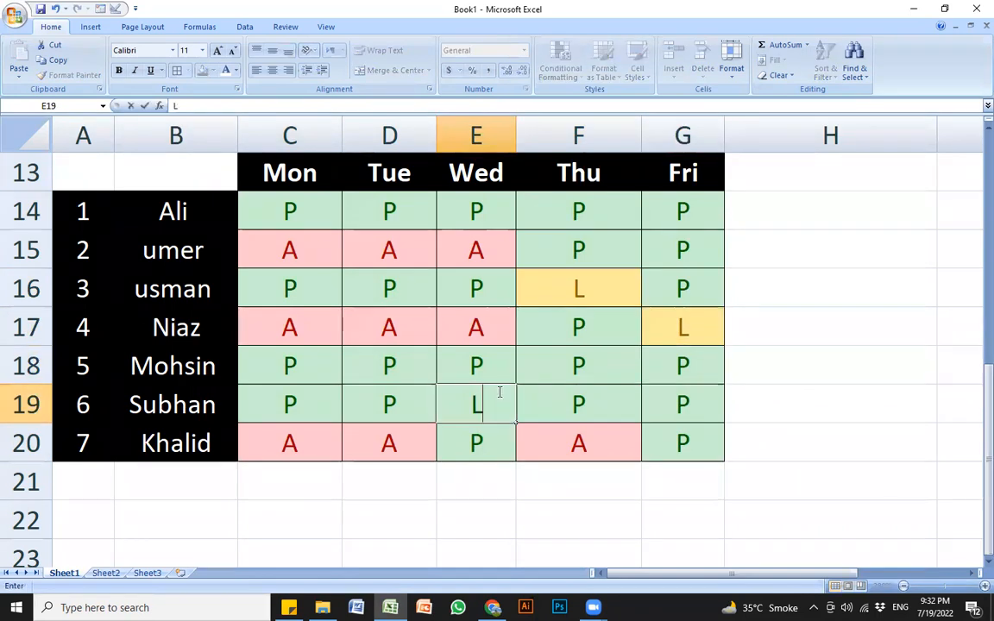
click(559, 377)
click(664, 388)
click(430, 297)
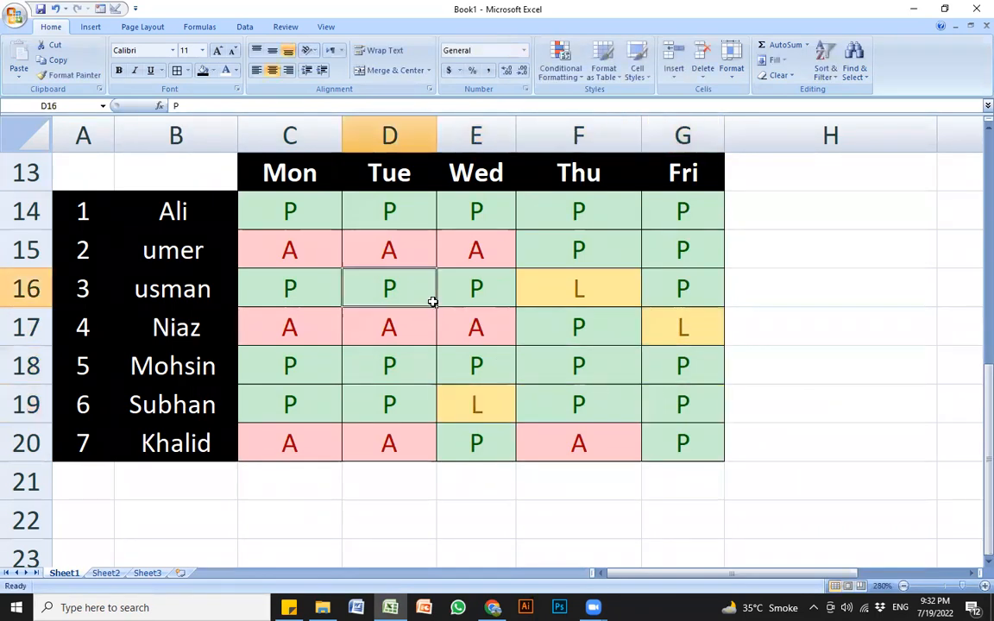
click(598, 267)
click(289, 206)
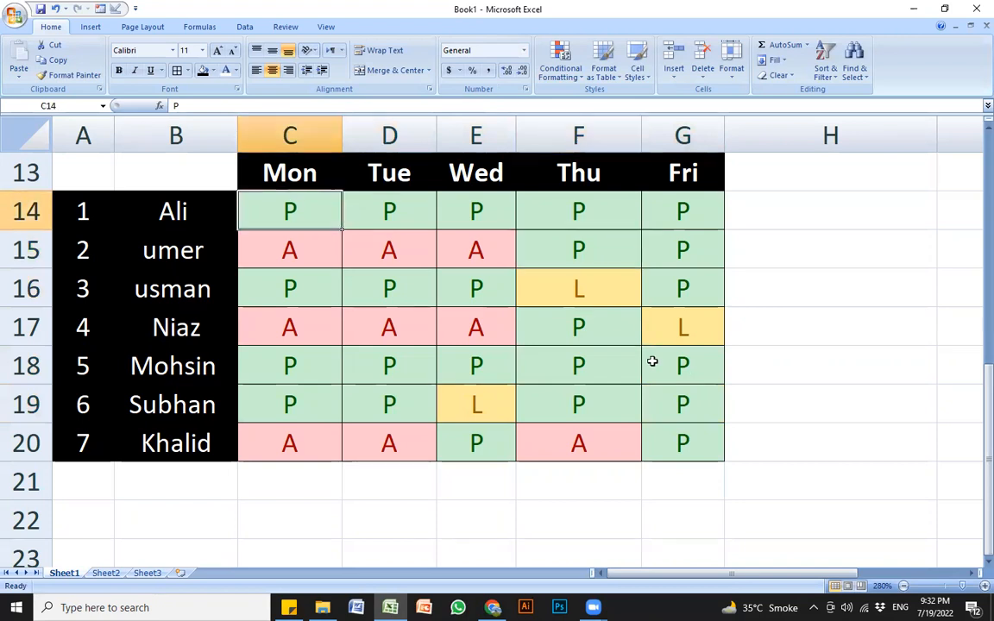
click(639, 429)
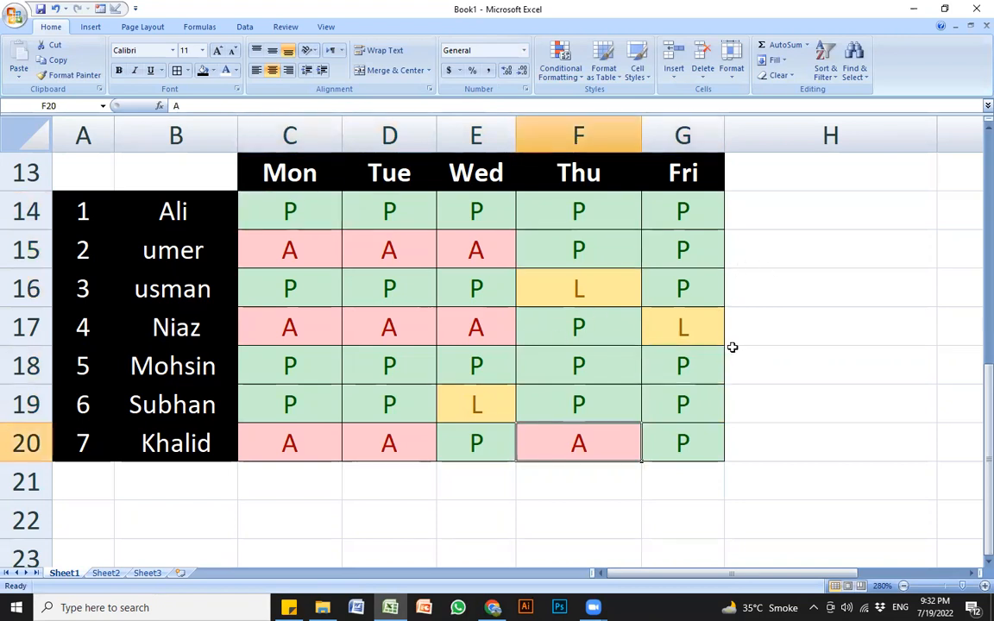
Step: Replace the names in B16 and B19 with the first person's name from B14 in capitals to create duplicates
click(184, 205)
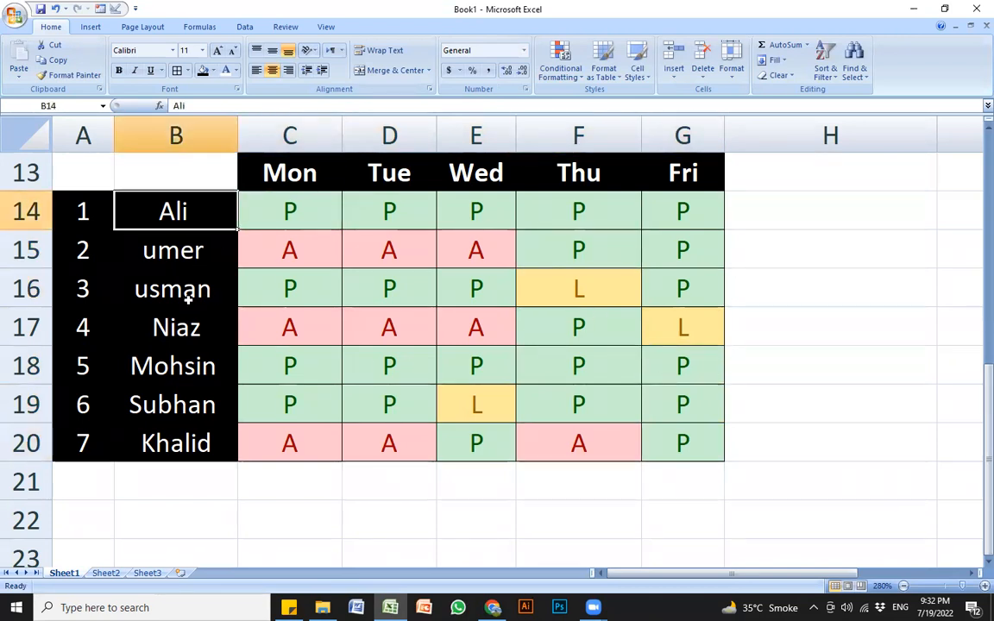
click(186, 284)
text(ALI)
key(Return)
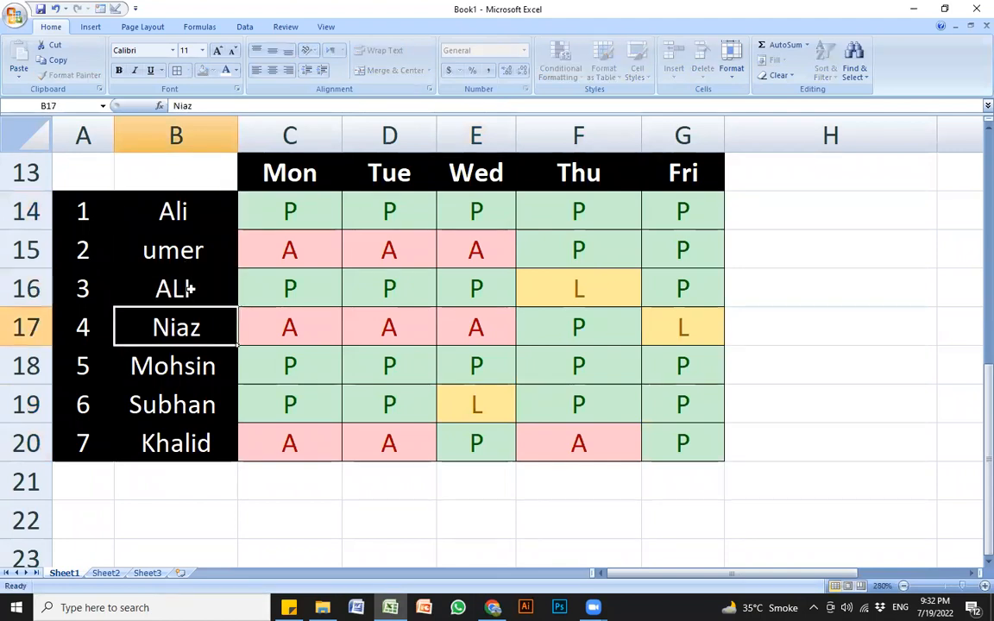
click(160, 397)
text(ALI)
key(Return)
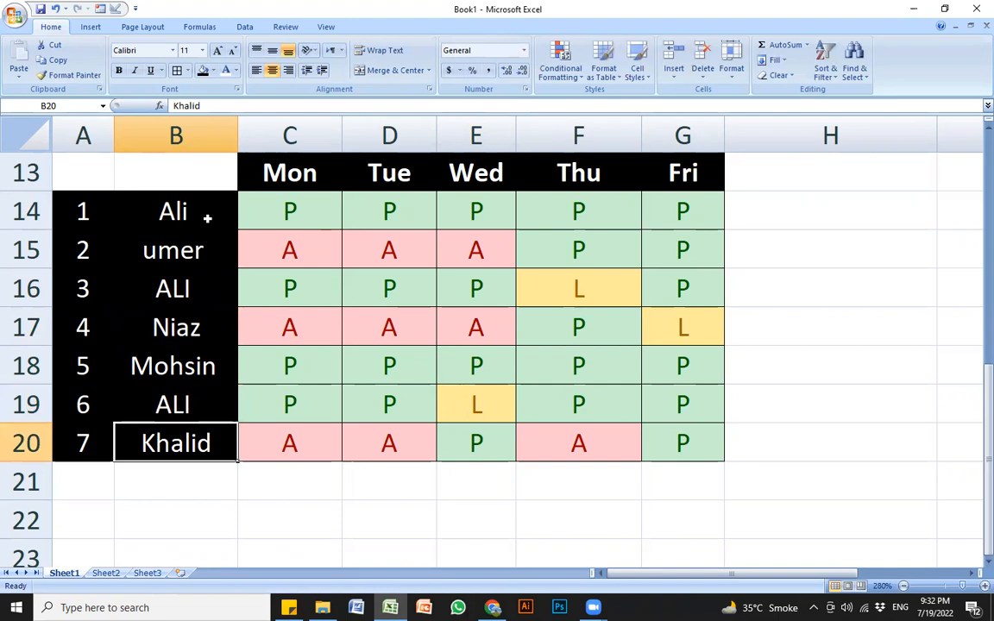
Step: Start a Duplicate Values highlighting rule for the names in B14:B20
drag(205, 209, 218, 434)
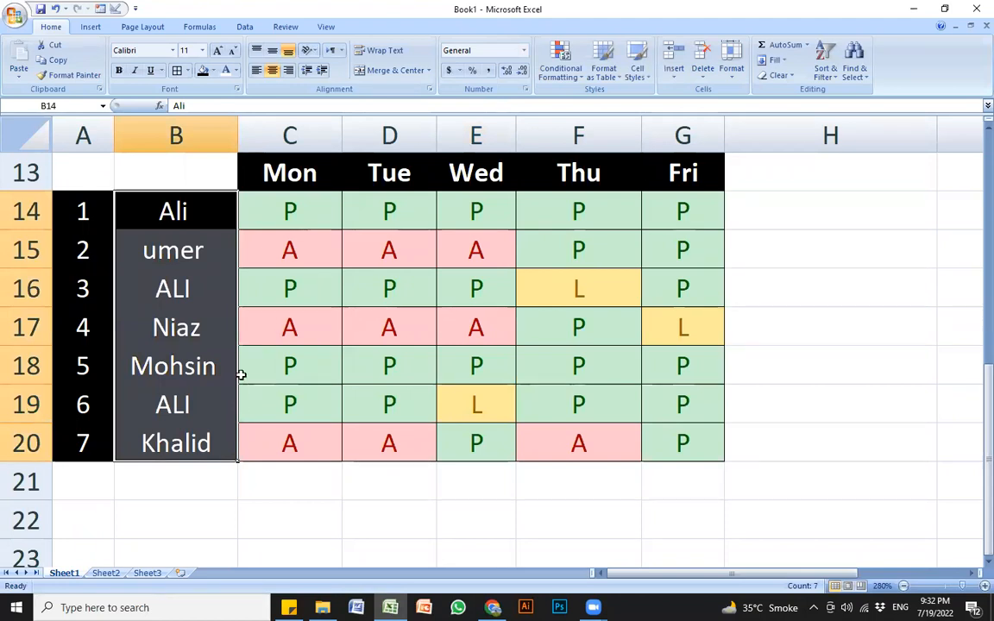
click(204, 284)
drag(186, 206, 173, 442)
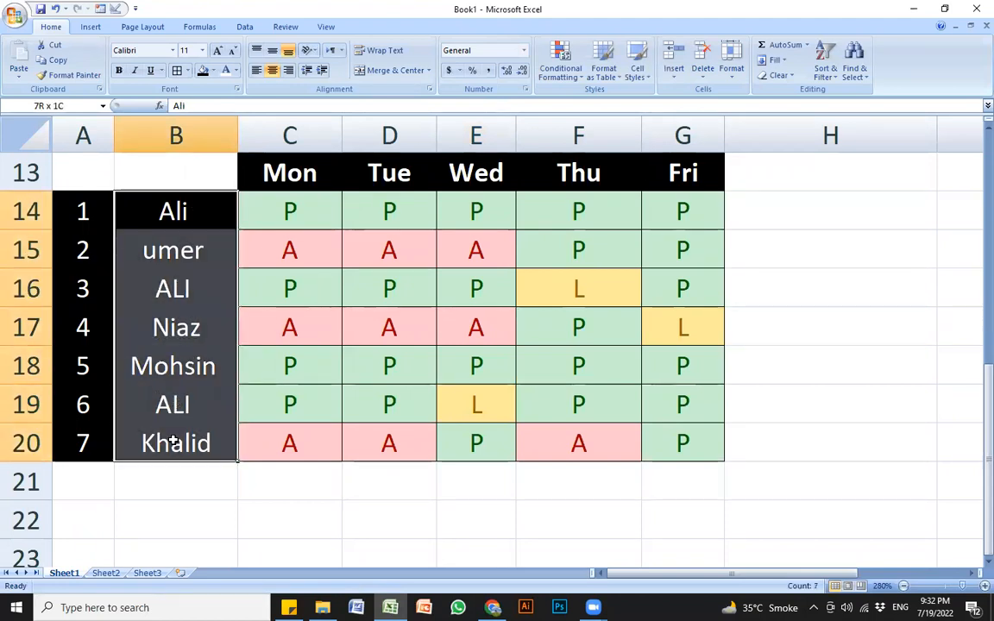
click(168, 244)
drag(172, 211, 179, 439)
click(556, 74)
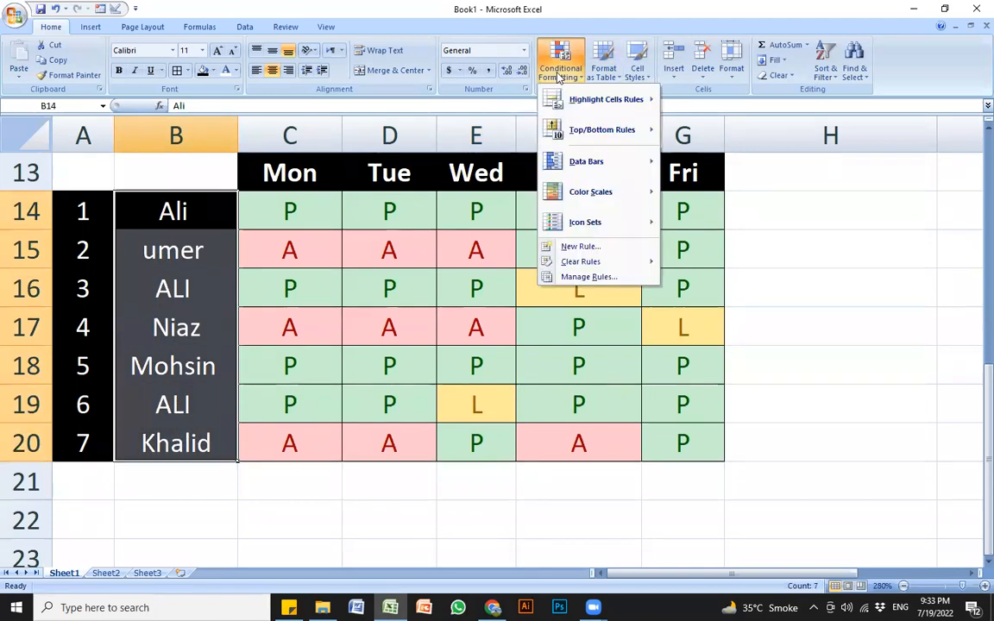
mouse_move(632, 104)
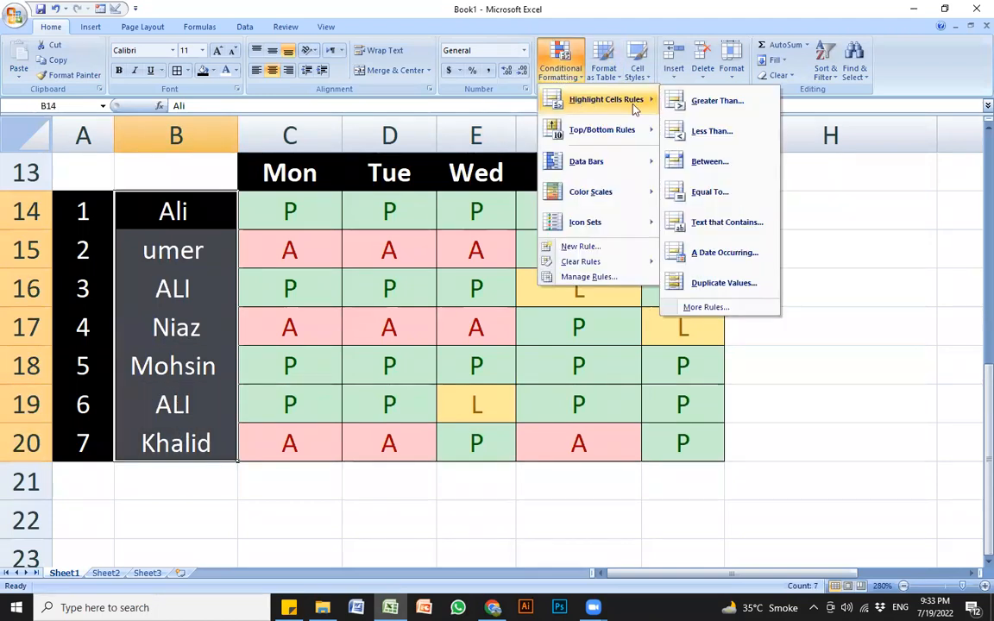
click(729, 284)
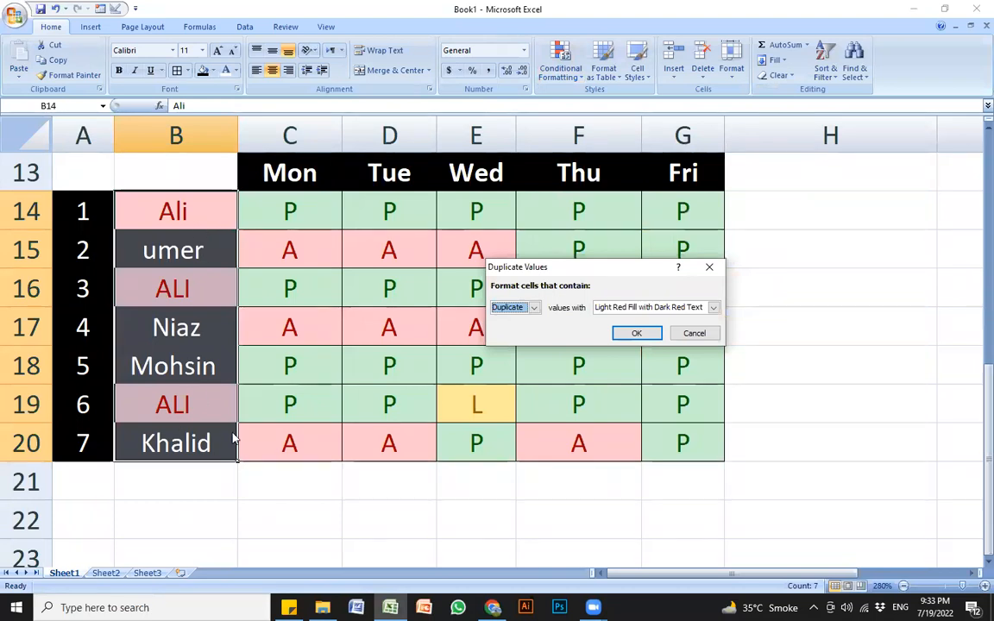
Step: Set the rule to format Unique values with Light Red Fill with Dark Red Text and apply it
click(534, 309)
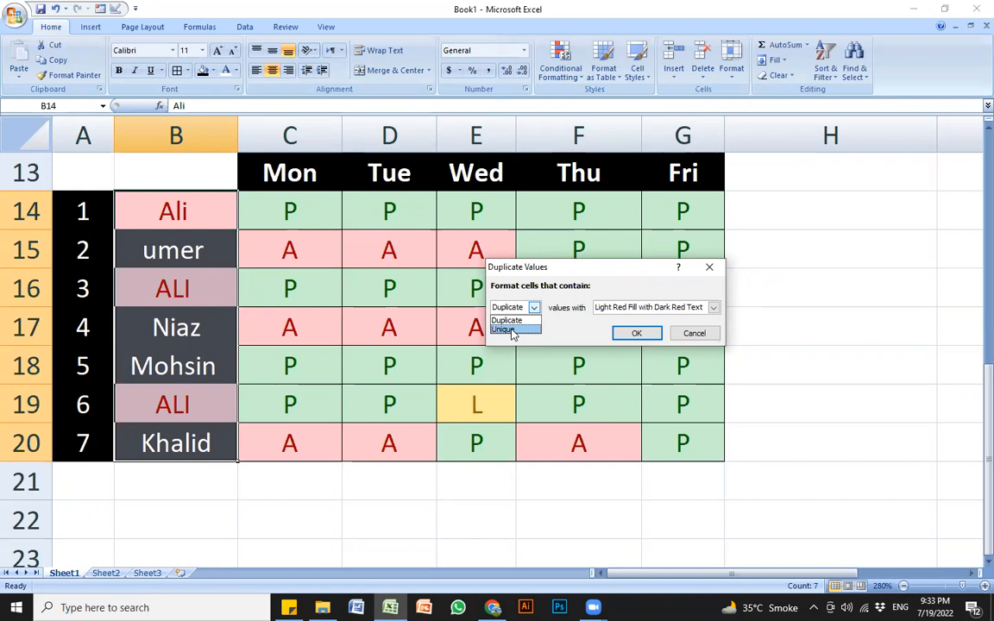
click(512, 329)
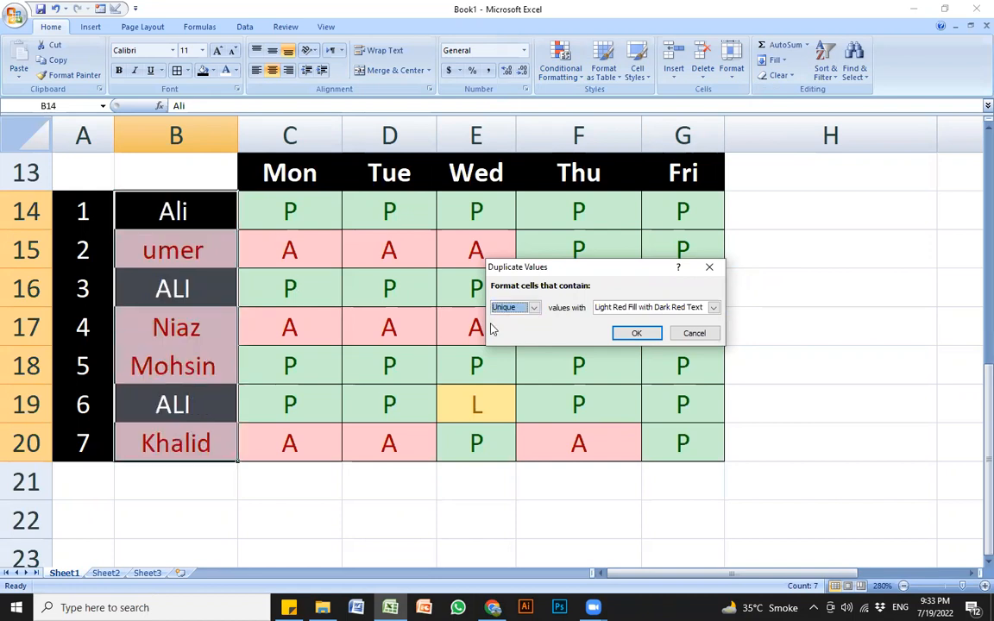
click(533, 309)
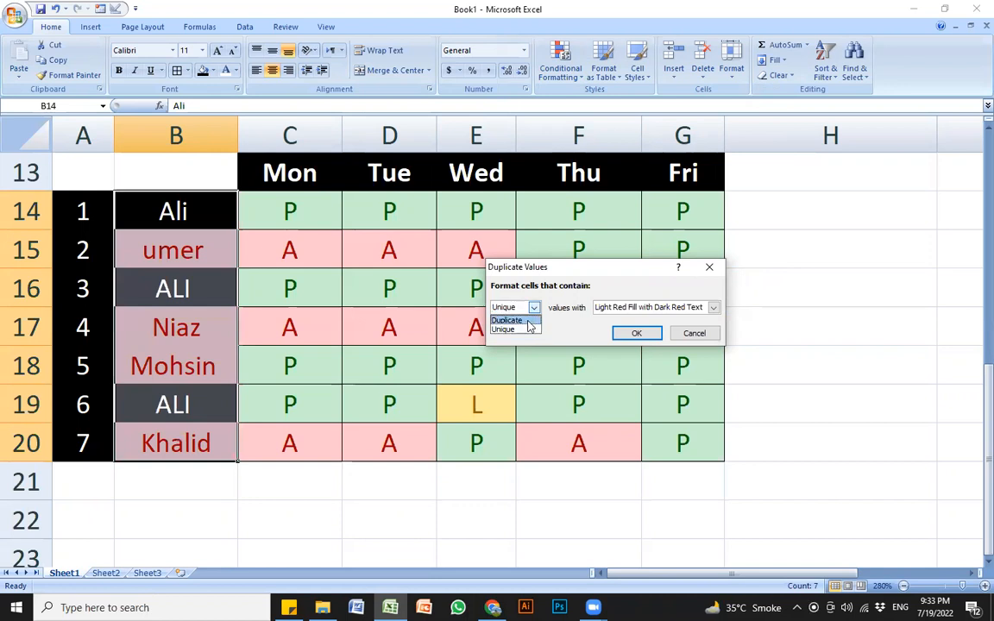
click(521, 320)
click(533, 307)
click(524, 330)
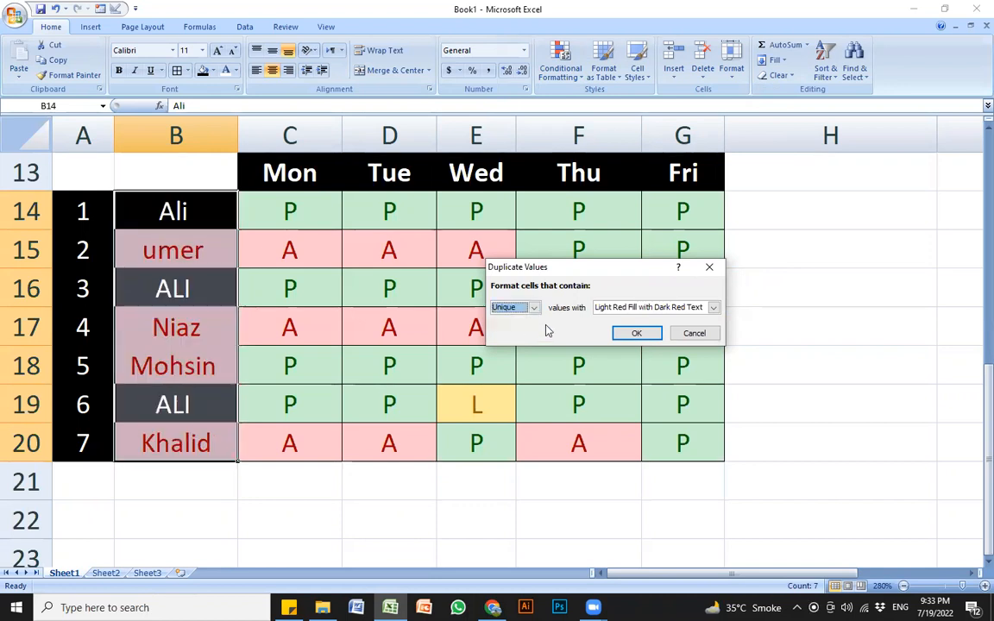
click(637, 334)
Step: Examine the result card's English and Maths marks in C3:D7 and their conditional highlighting
scroll(490, 357, up, 2)
click(473, 360)
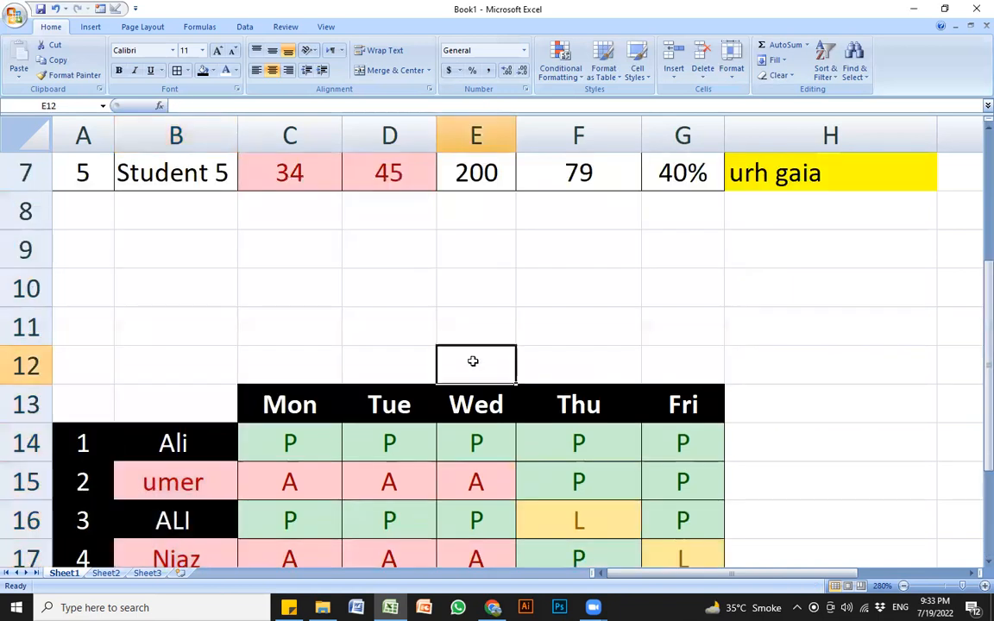
scroll(479, 355, up, 2)
click(280, 293)
click(315, 250)
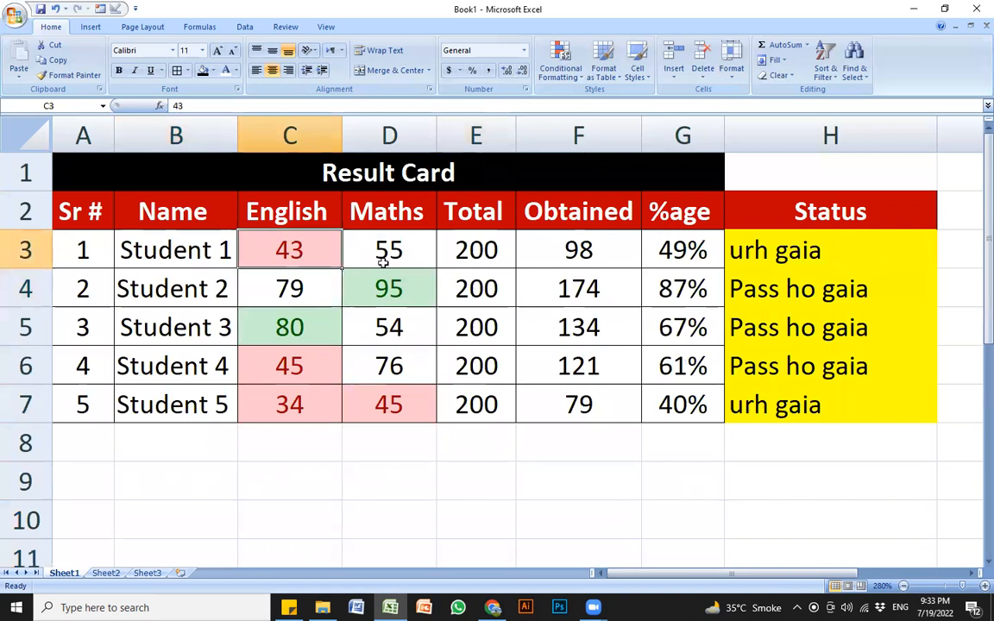
click(388, 253)
click(390, 328)
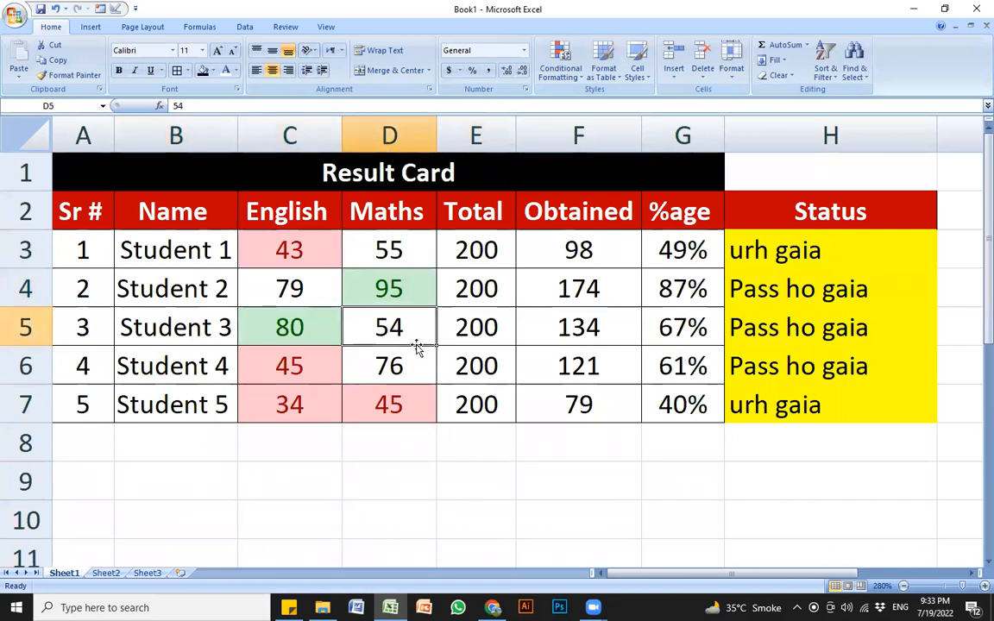
click(276, 323)
click(572, 316)
click(648, 249)
click(588, 263)
click(536, 366)
drag(304, 250, 379, 405)
Step: Inspect the IF formulas in the Status column against the percentages in the %age column
click(809, 251)
click(807, 368)
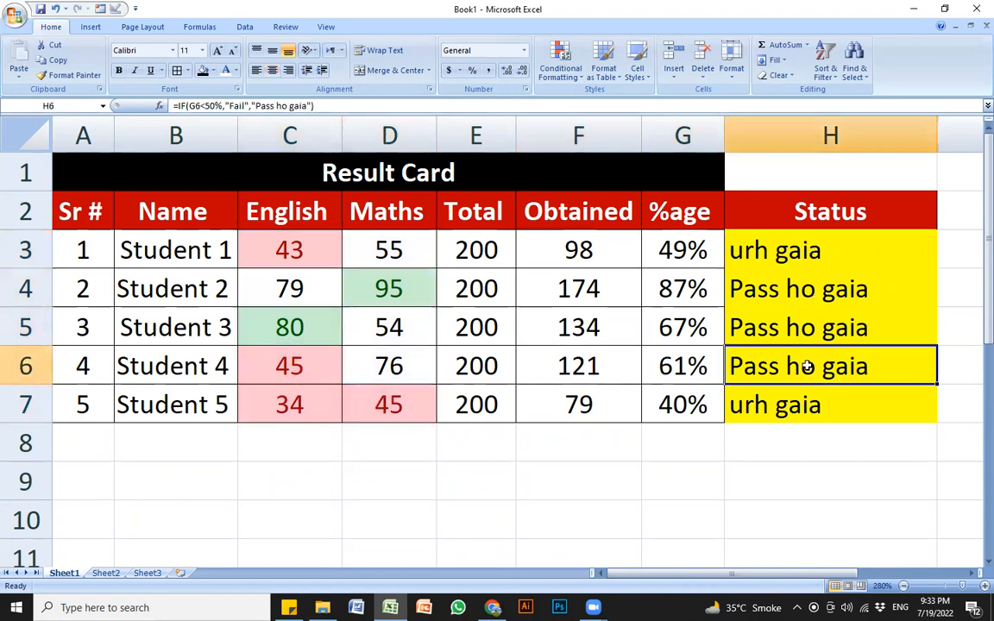
click(817, 250)
click(784, 318)
click(785, 371)
click(785, 251)
click(783, 395)
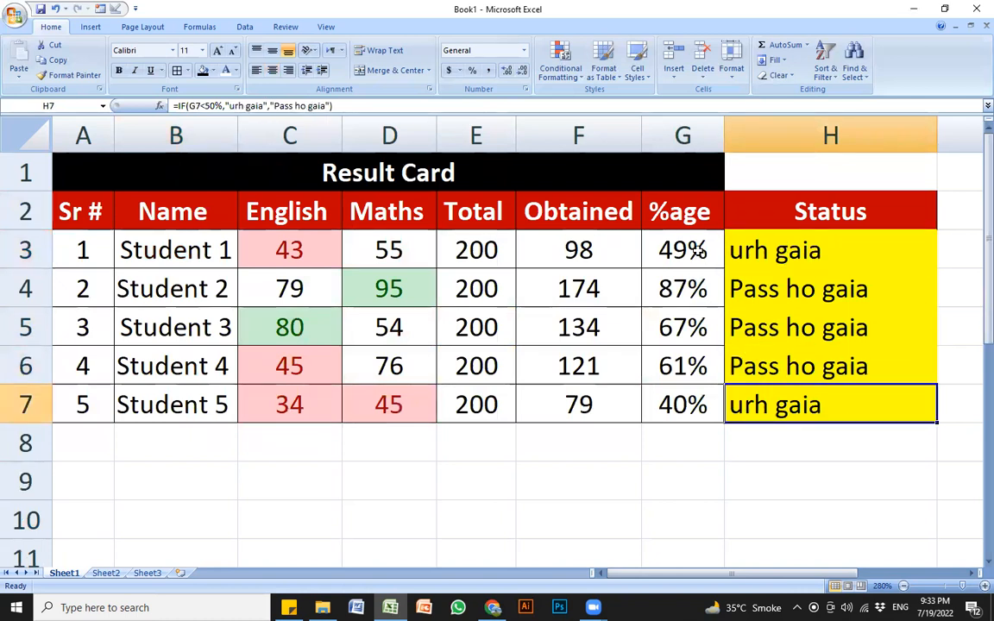
click(687, 252)
click(682, 368)
Step: Review the weekday attendance sheet's highlighted marks and return to the result card
scroll(479, 393, down, 3)
scroll(480, 393, down, 1)
click(407, 256)
scroll(345, 328, up, 2)
scroll(363, 330, down, 2)
scroll(310, 313, up, 2)
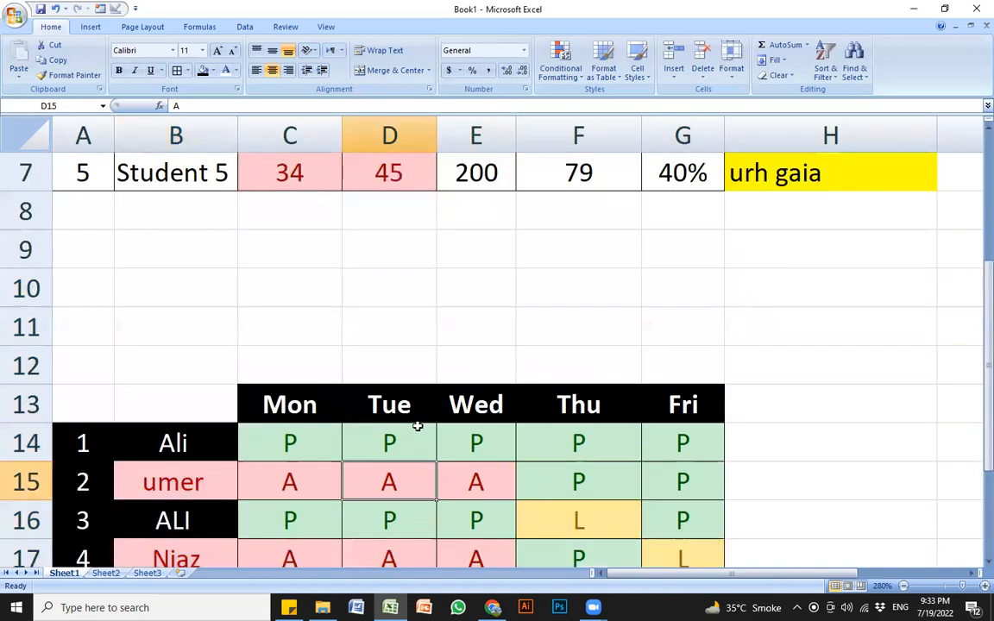
key(Right)
key(Right)
scroll(274, 365, down, 1)
scroll(274, 366, up, 3)
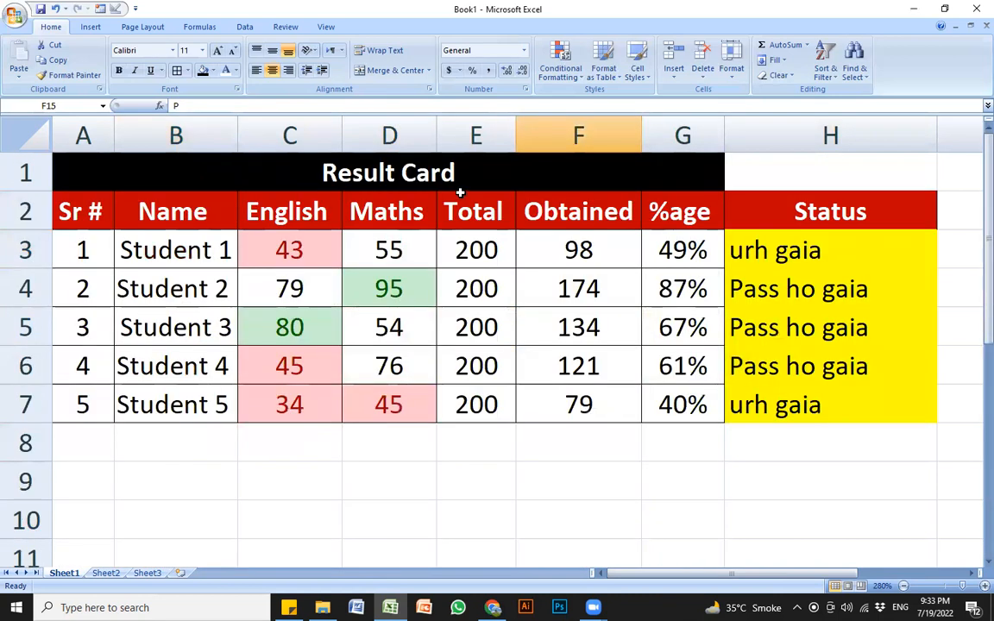